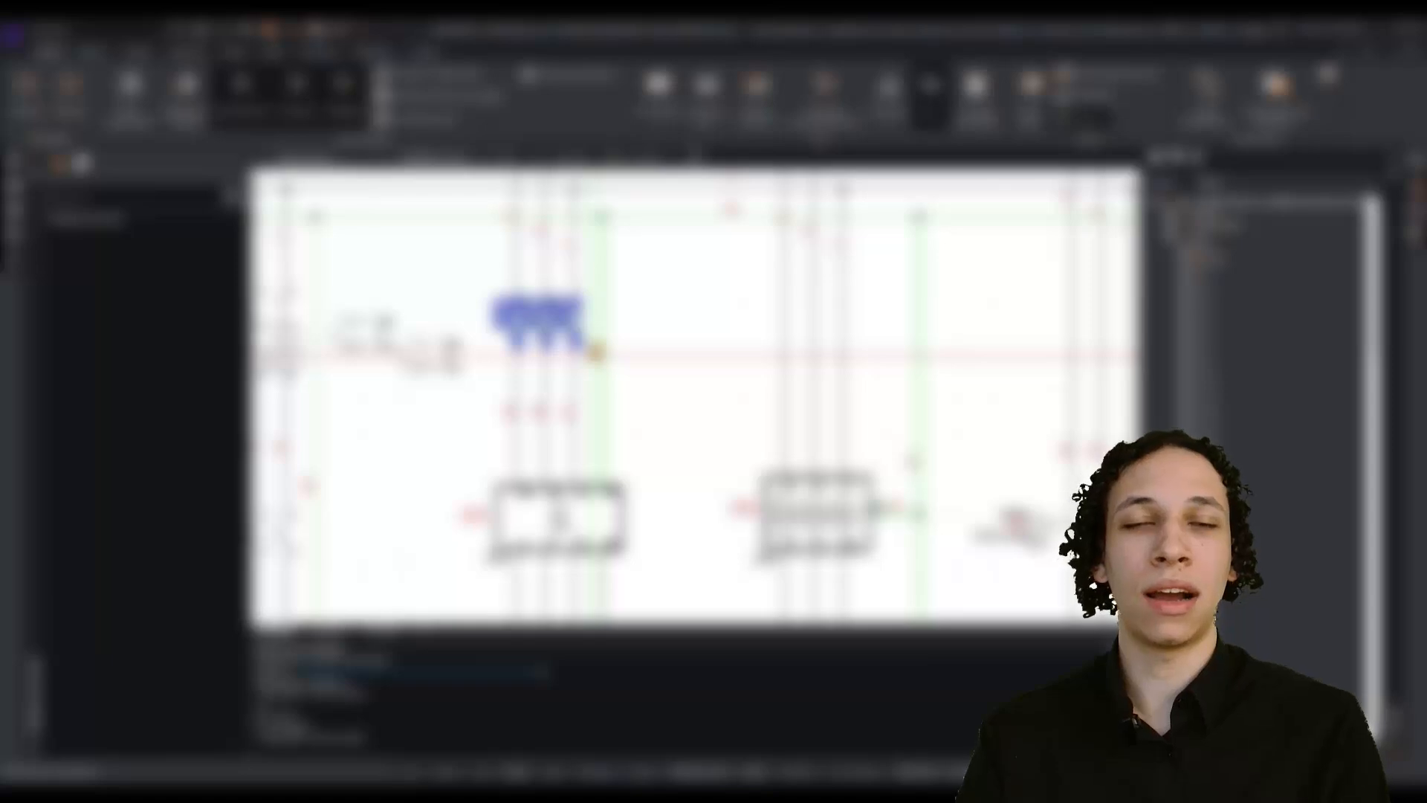
# Start the Copy command for the three selected fuses above drive U21.
pyautogui.write('CO')
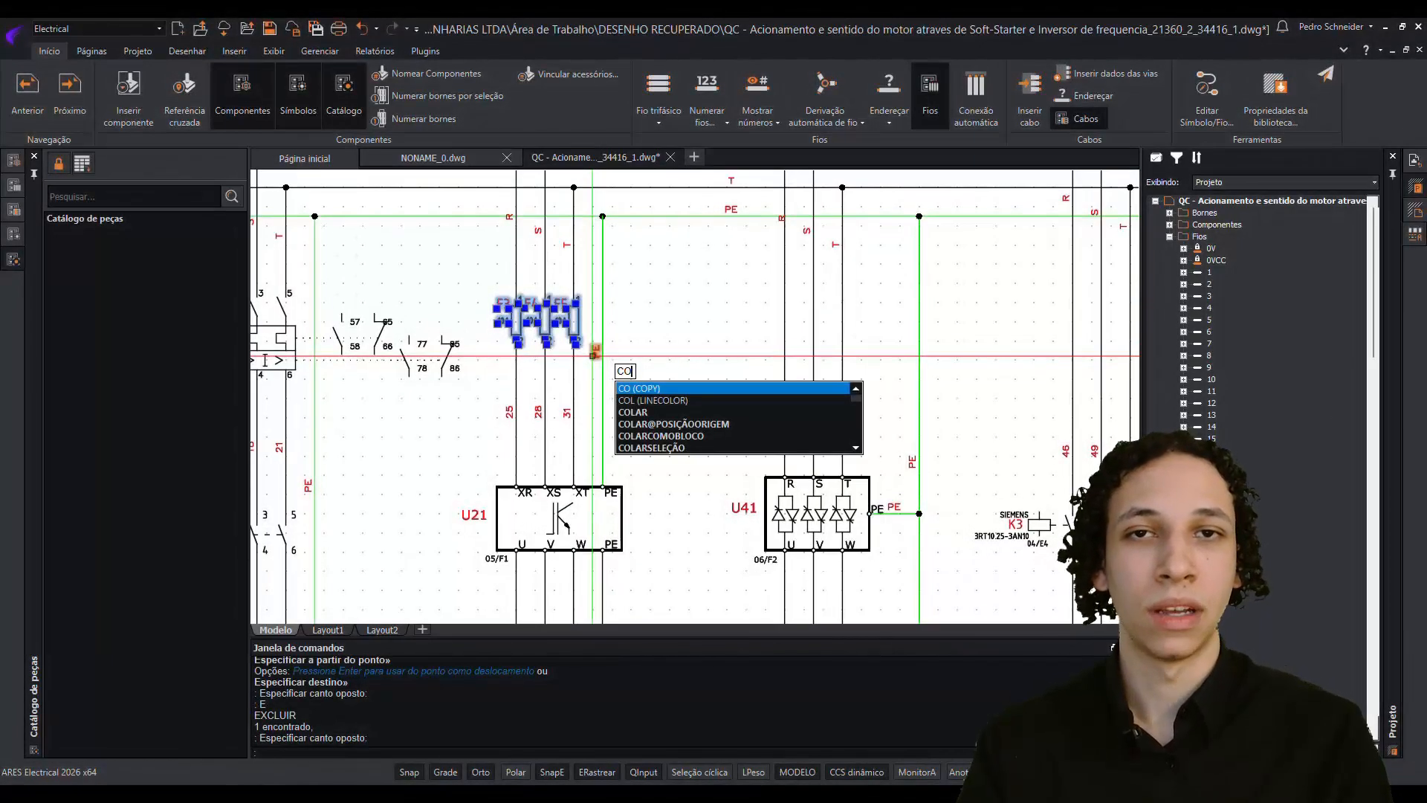
pyautogui.press('Return')
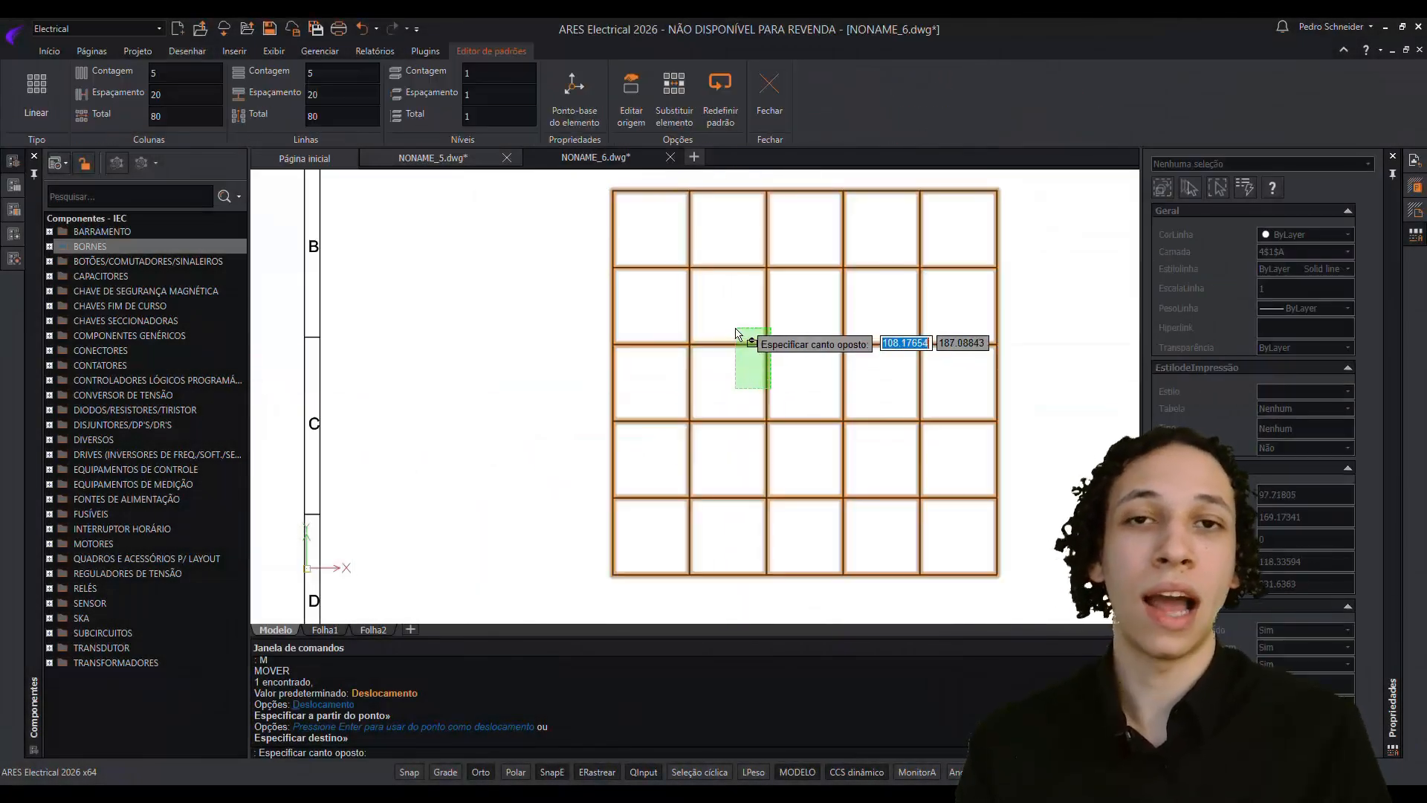
# Select the linear pattern of squares and reduce it to one row and one column.
pyautogui.click(736, 334)
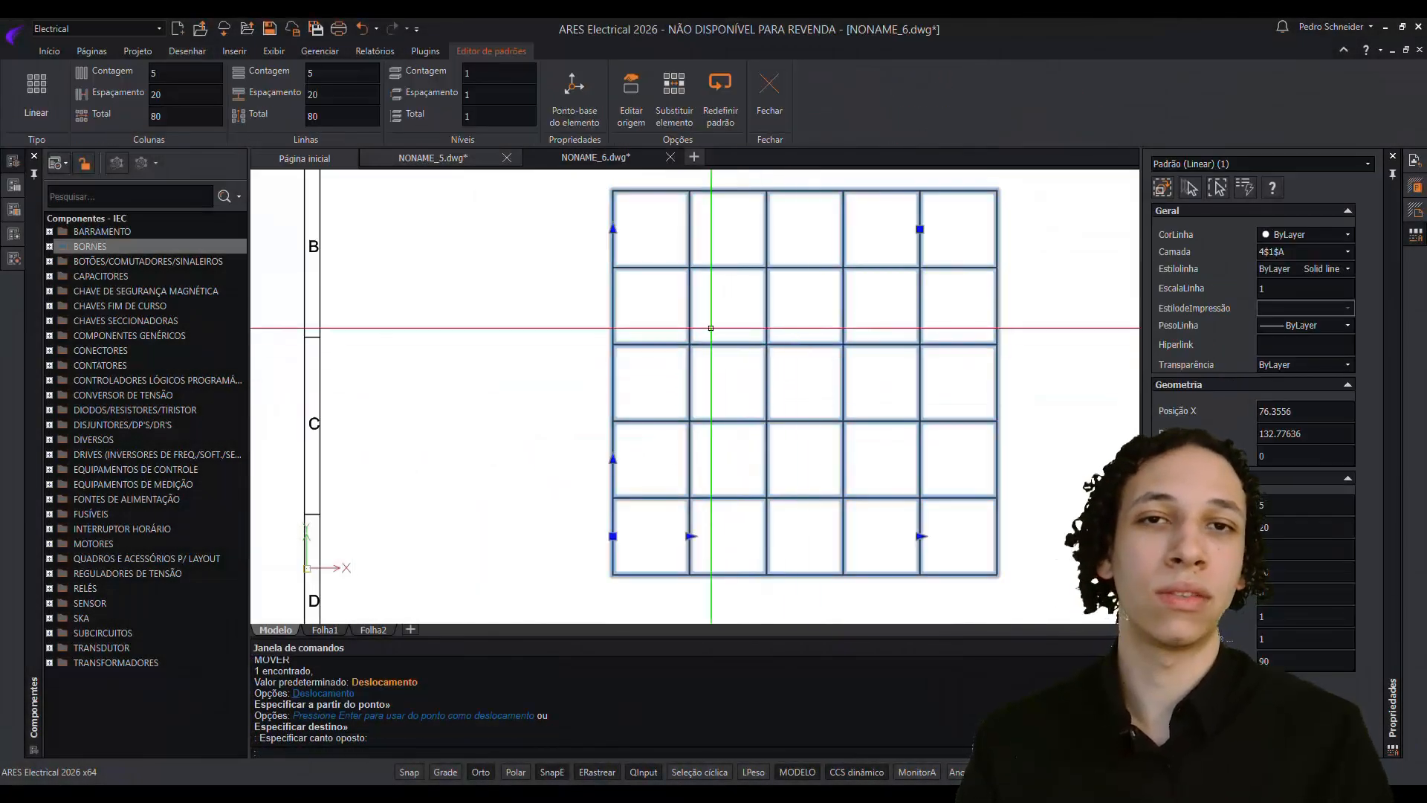
pyautogui.click(613, 228)
pyautogui.click(613, 344)
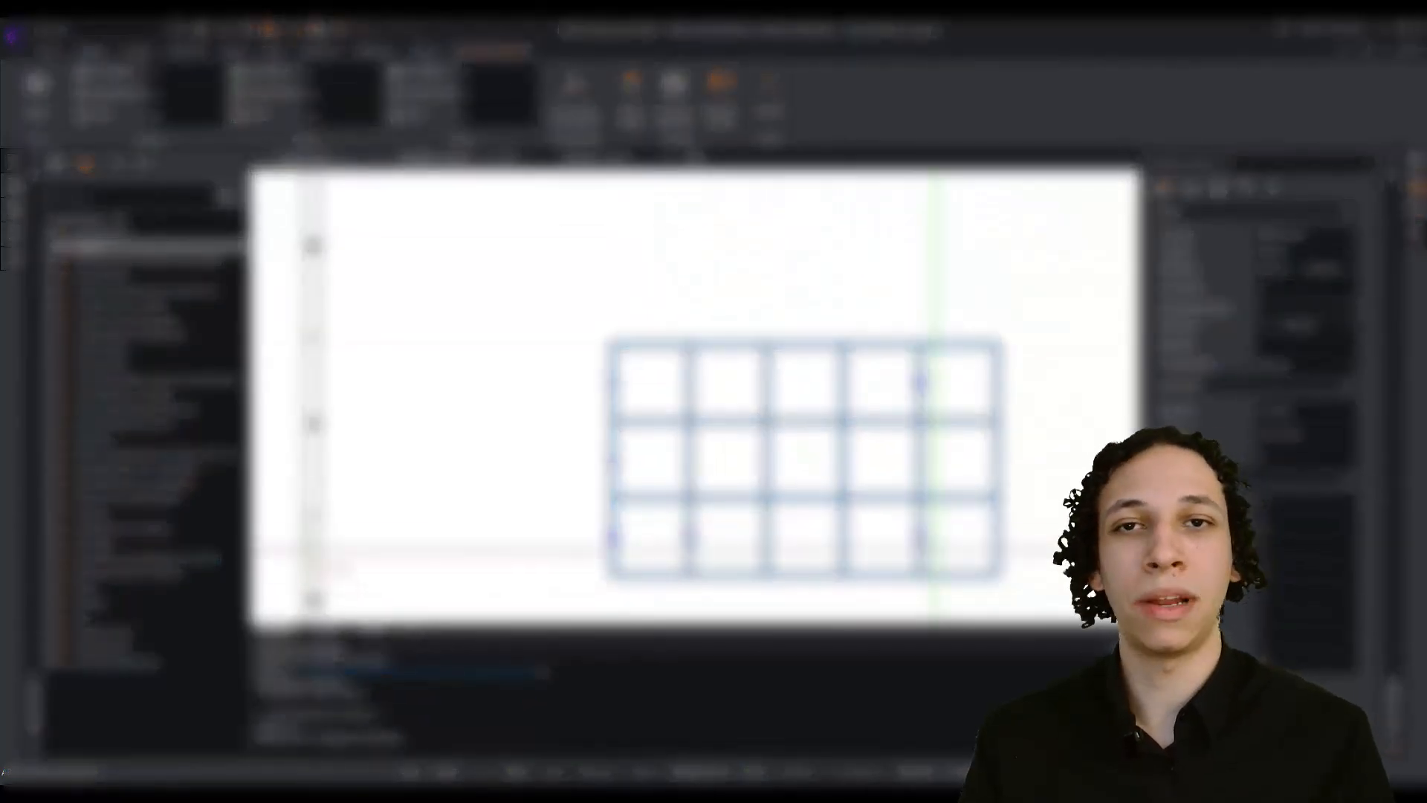
pyautogui.click(922, 535)
pyautogui.click(671, 535)
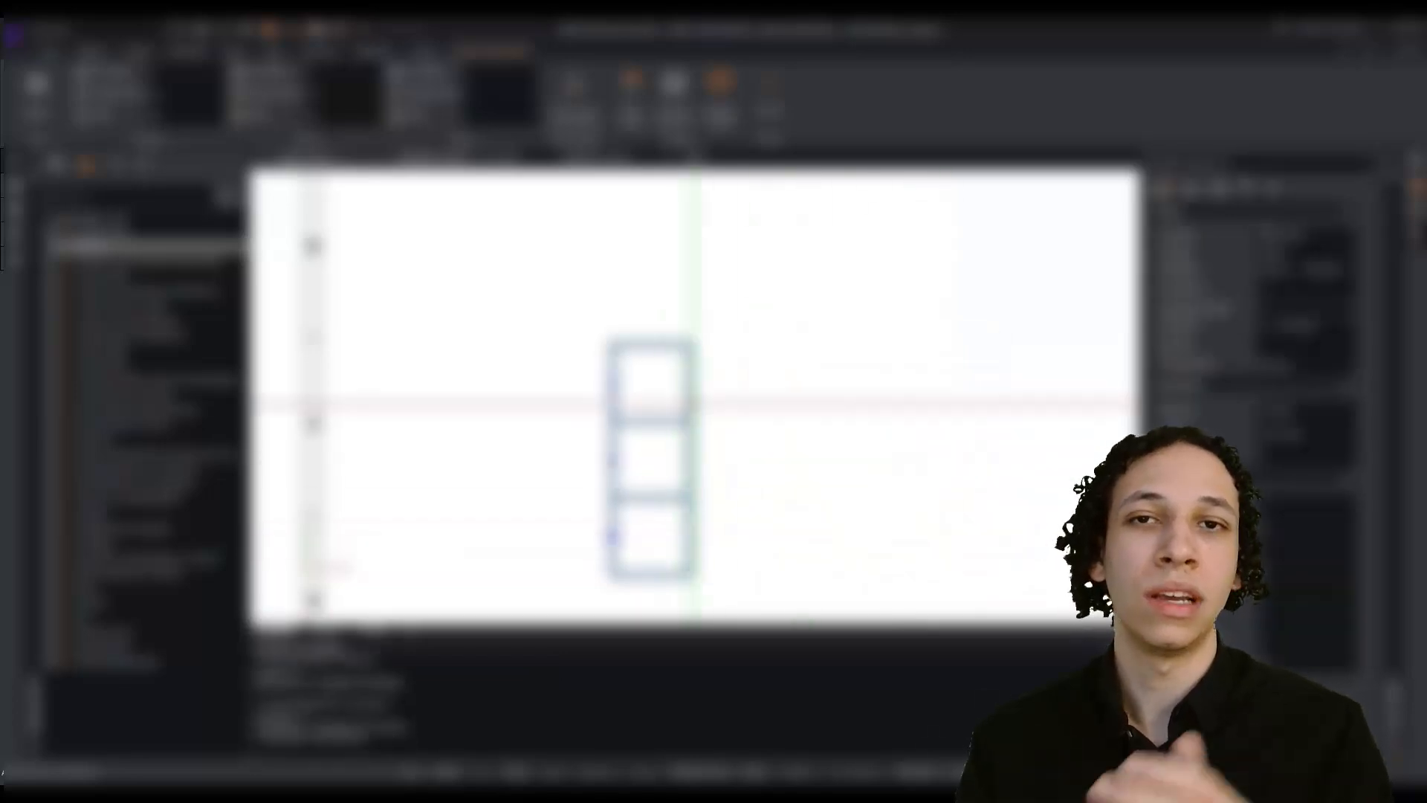
pyautogui.click(614, 382)
pyautogui.click(621, 534)
pyautogui.click(613, 535)
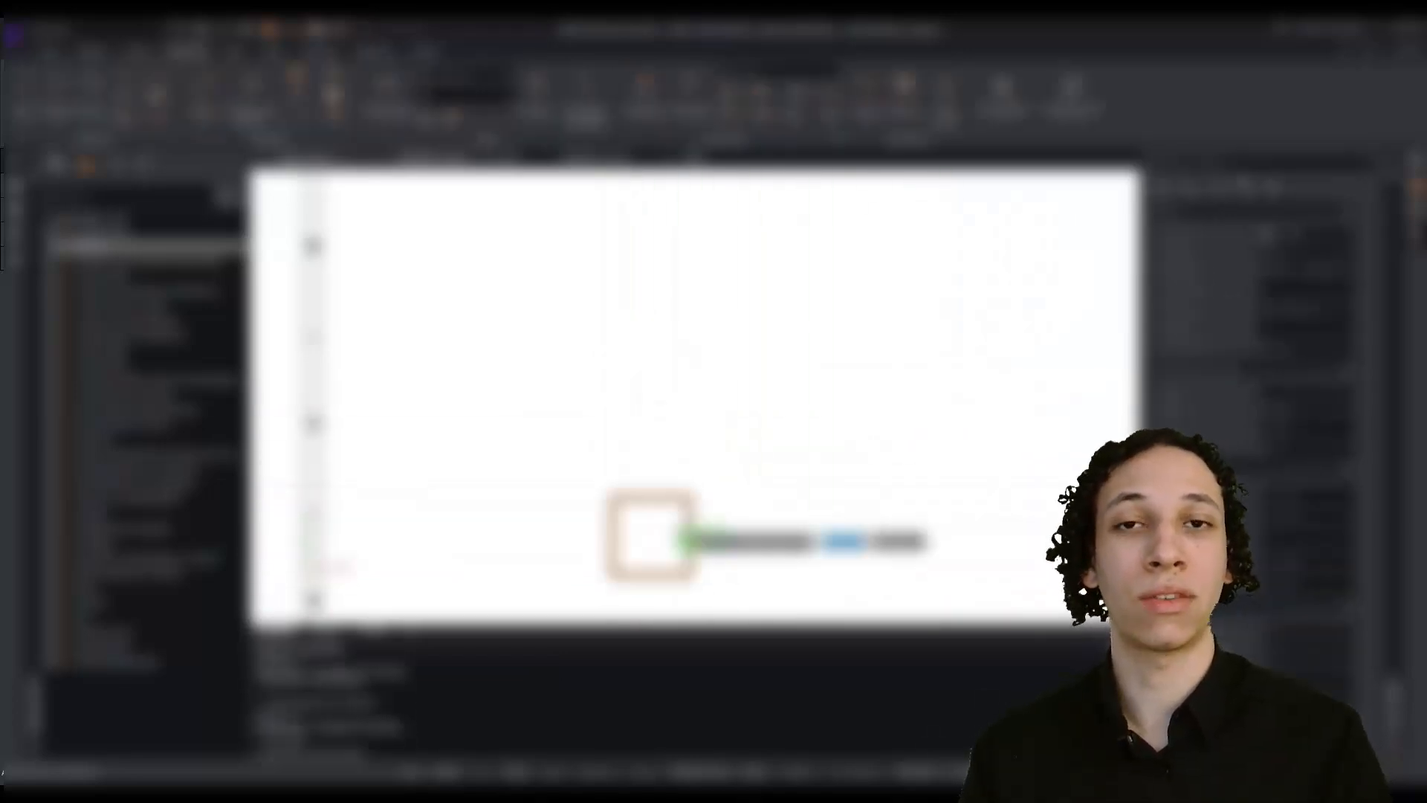
# Expand the single square into a linear pattern with two rows and five columns.
pyautogui.click(693, 536)
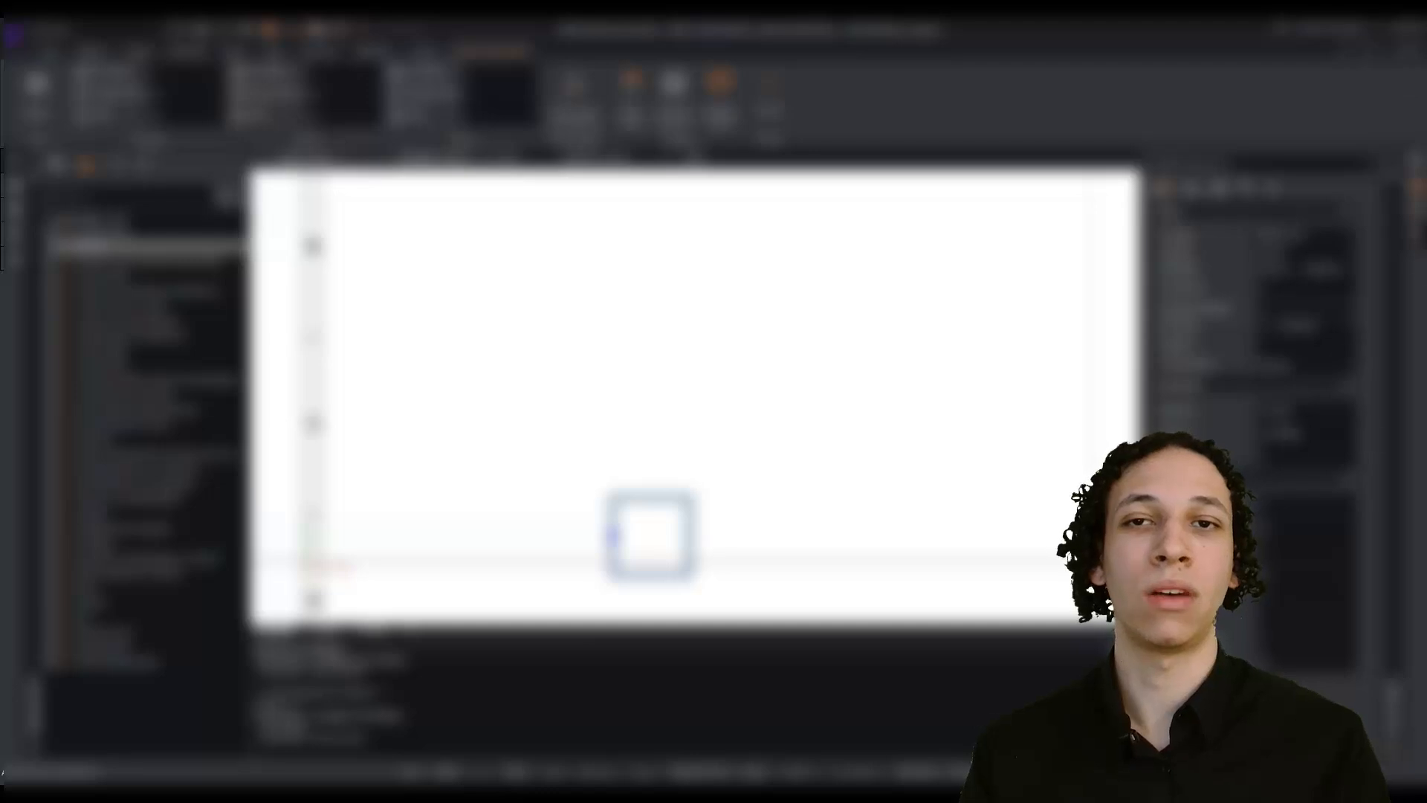
pyautogui.write('2')
pyautogui.press('Return')
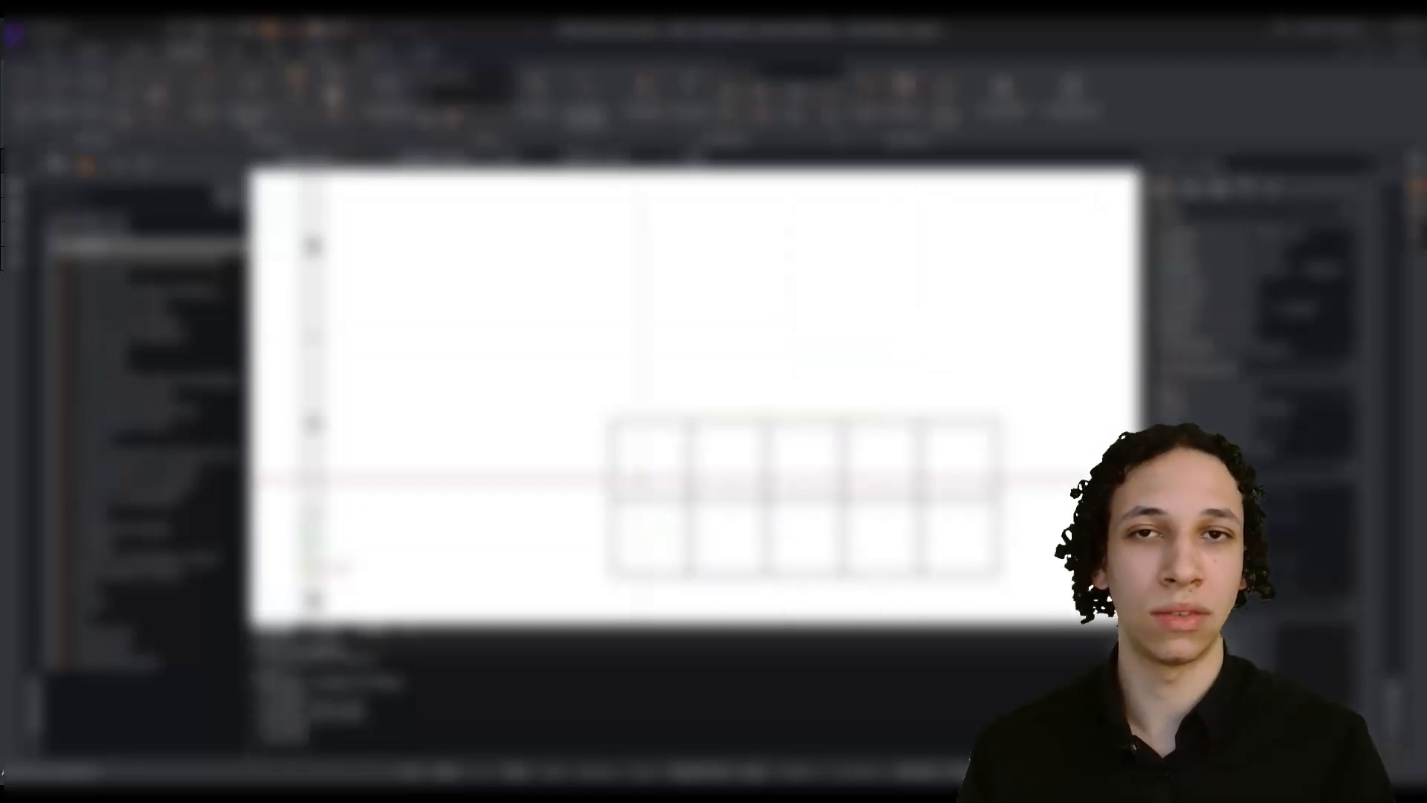
pyautogui.scroll(-4, 637, 478)
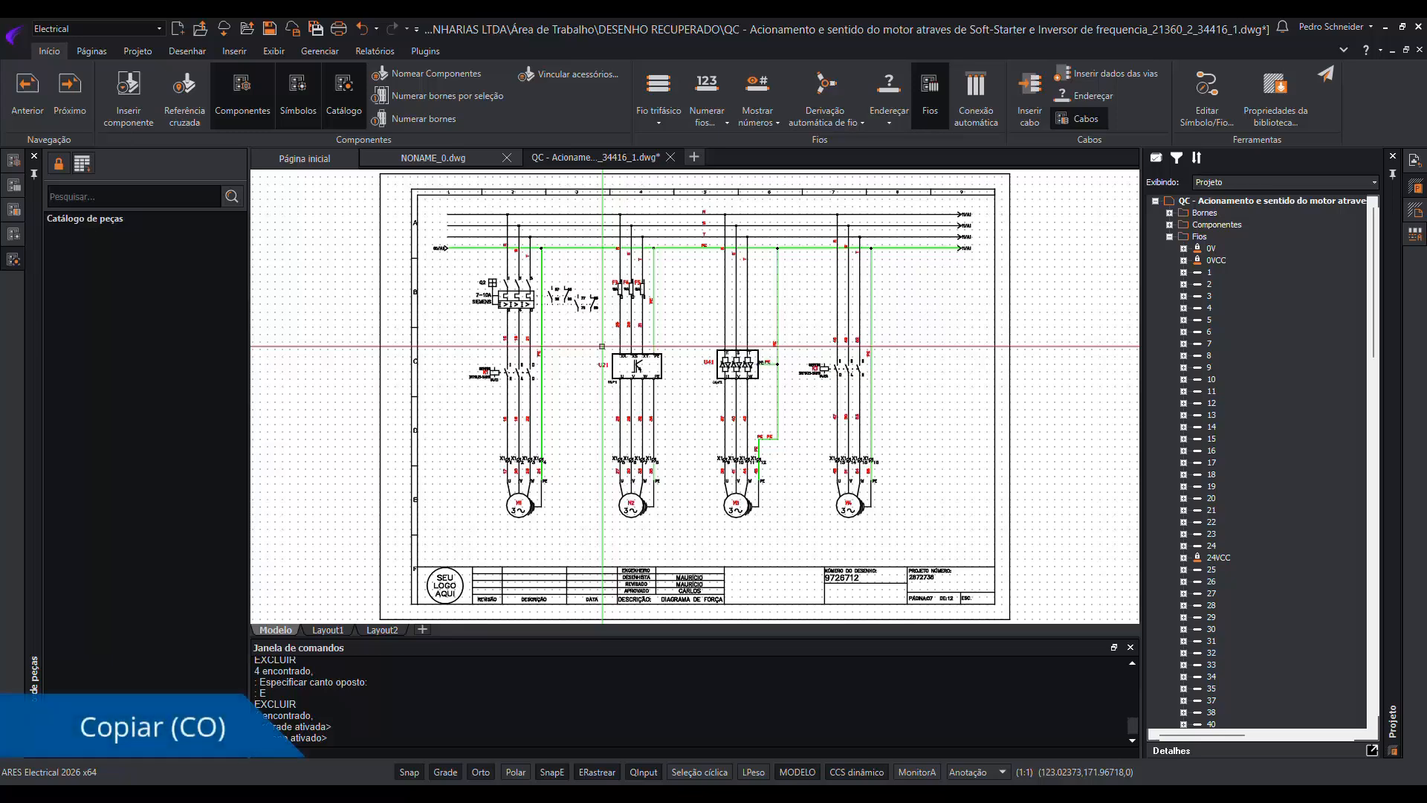
pyautogui.scroll(5, 602, 346)
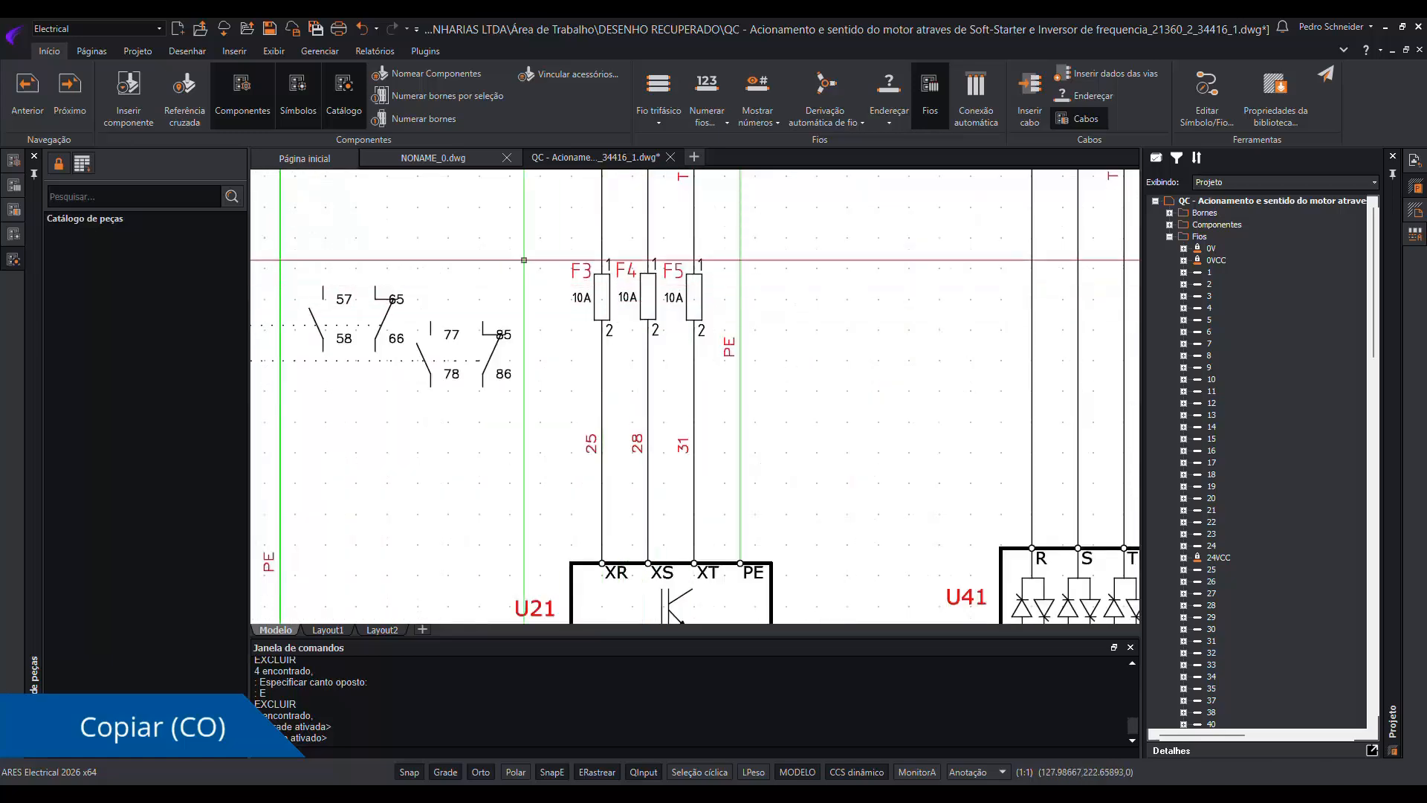
pyautogui.click(541, 235)
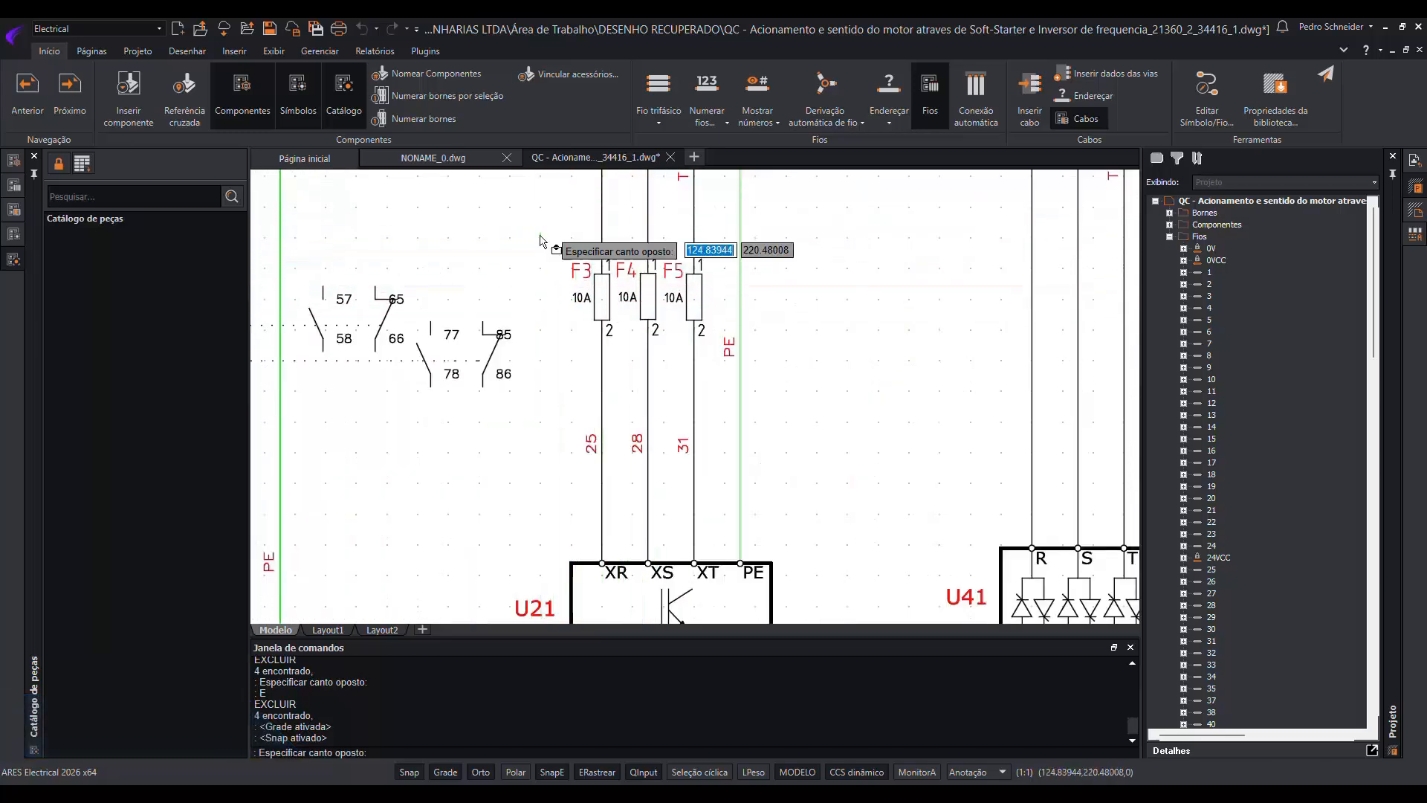
pyautogui.click(727, 359)
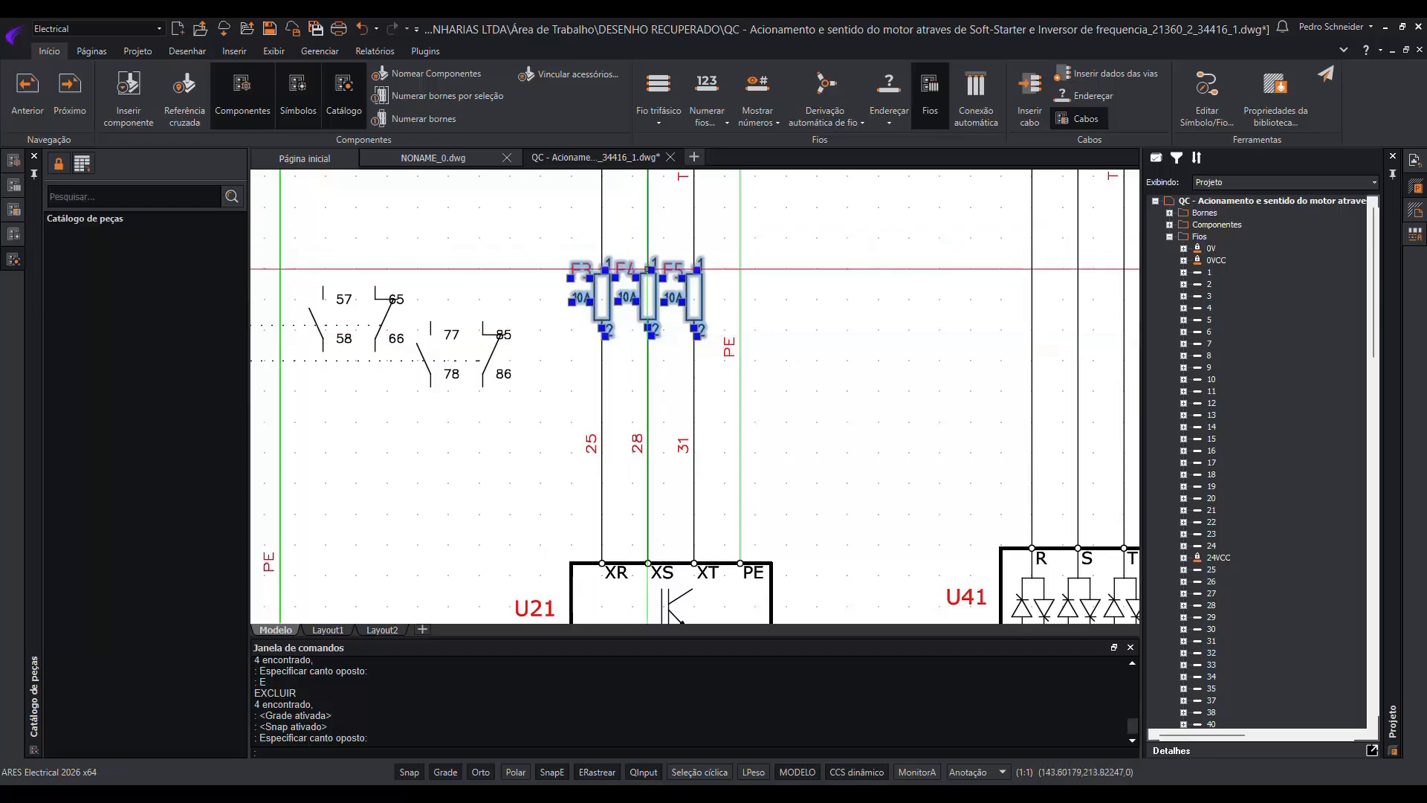
pyautogui.moveTo(747, 311)
pyautogui.mouseDown(button='middle')
pyautogui.moveTo(451, 294)
pyautogui.moveTo(754, 295)
pyautogui.mouseUp(button='middle')
pyautogui.press('Escape')
pyautogui.press('Escape')
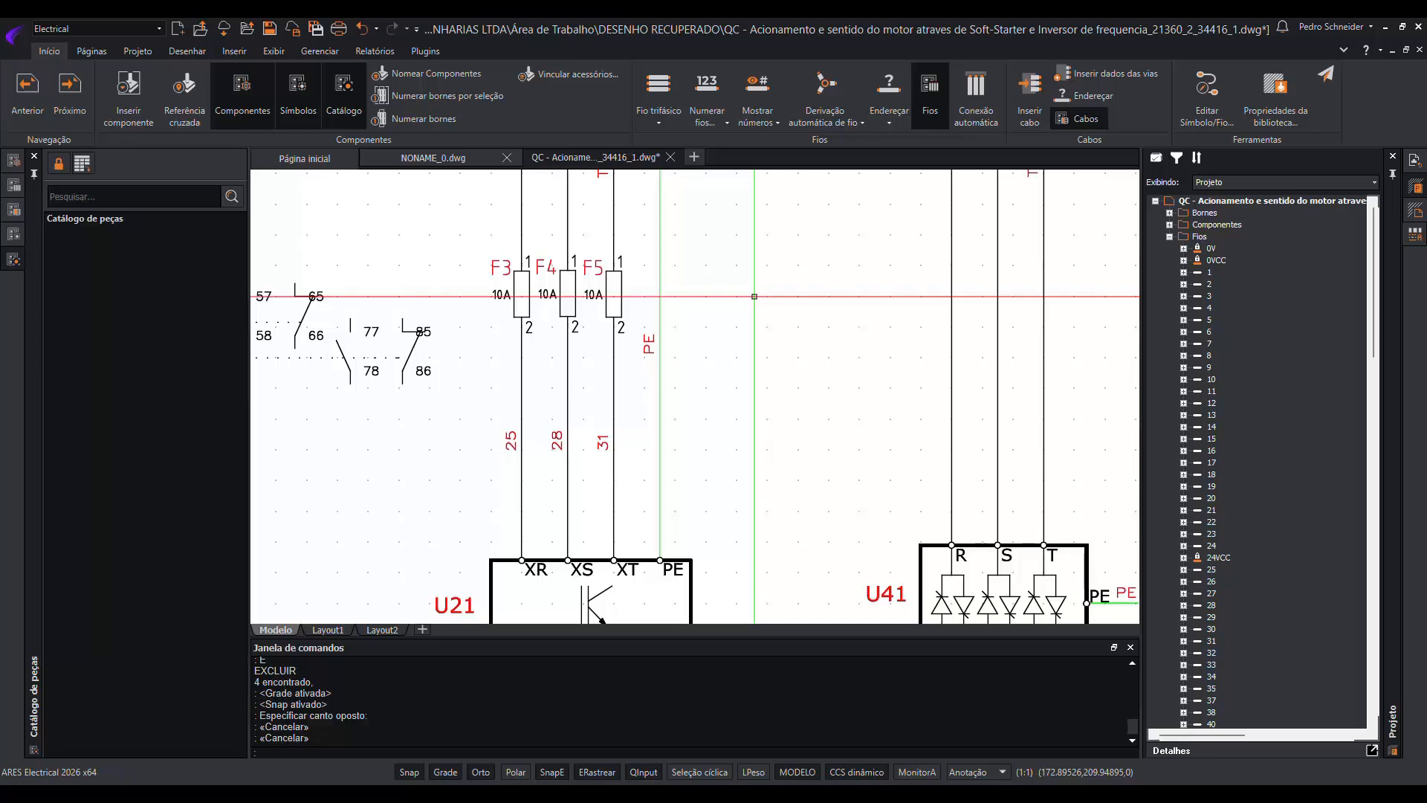
# Copy fuse F3 above U21 to the clipboard and paste it at the R wire above U41, accepting the local circuit change.
pyautogui.click(450, 240)
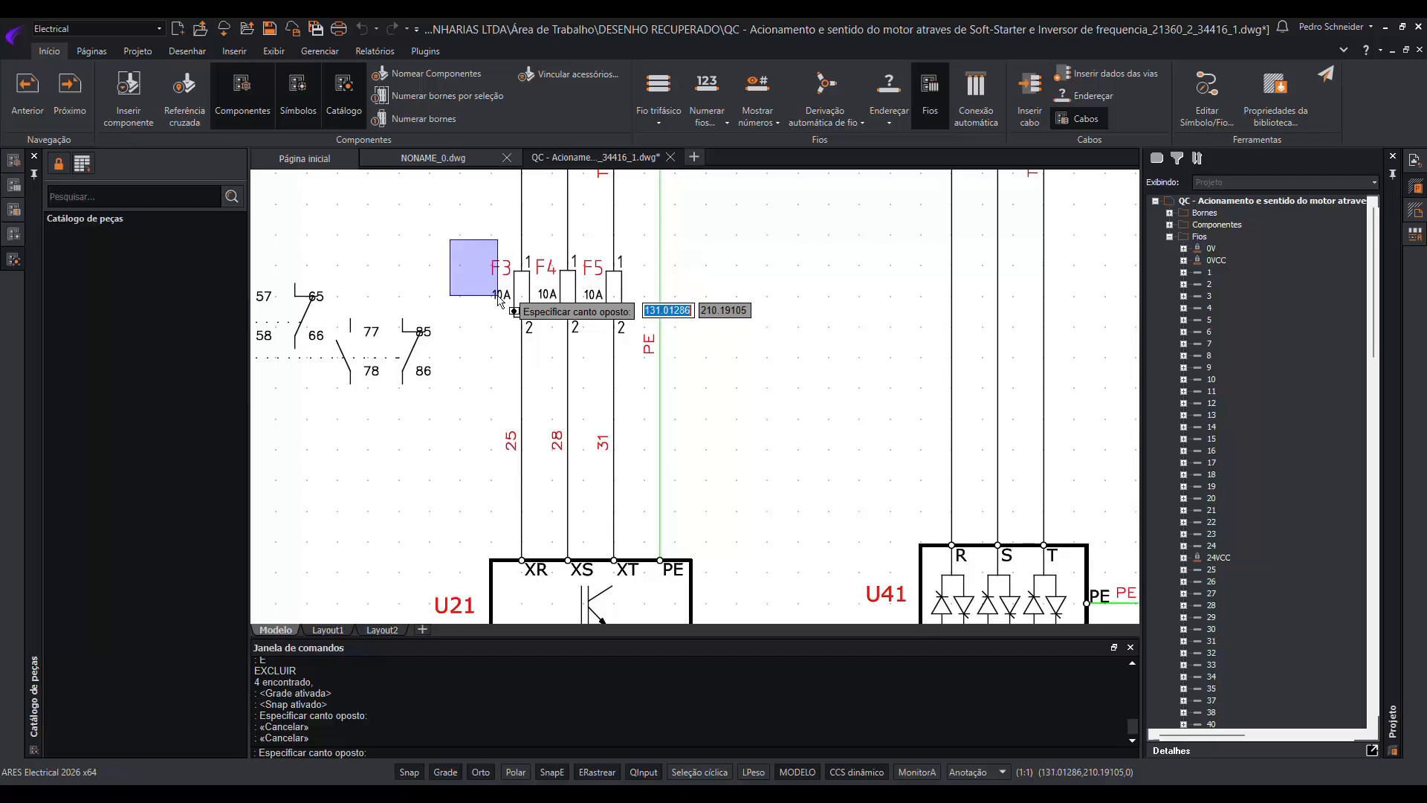
pyautogui.click(550, 348)
pyautogui.moveTo(511, 287); pyautogui.dragTo(550, 322, button='middle')
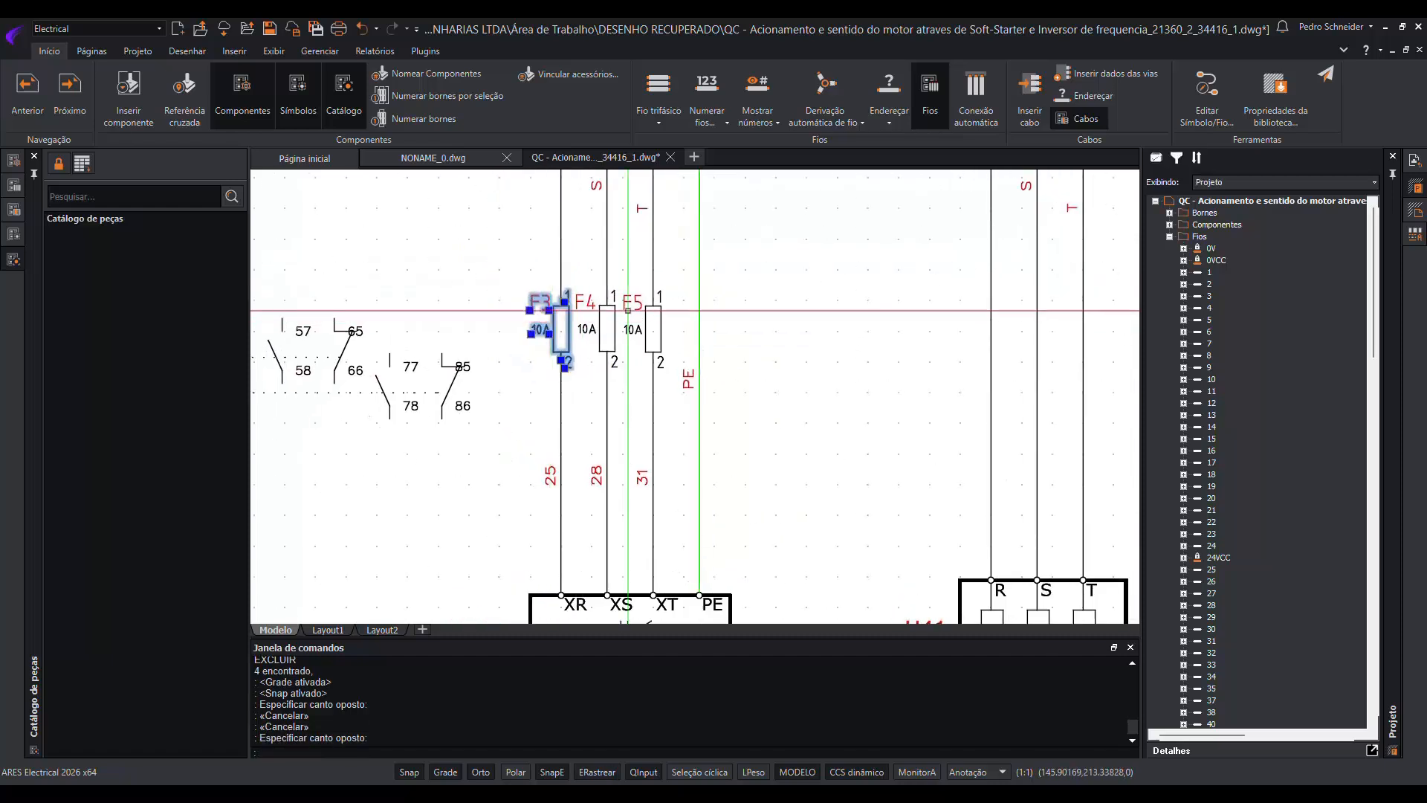
pyautogui.hotkey('ctrl', 'c')
pyautogui.hotkey('ctrl', 'v')
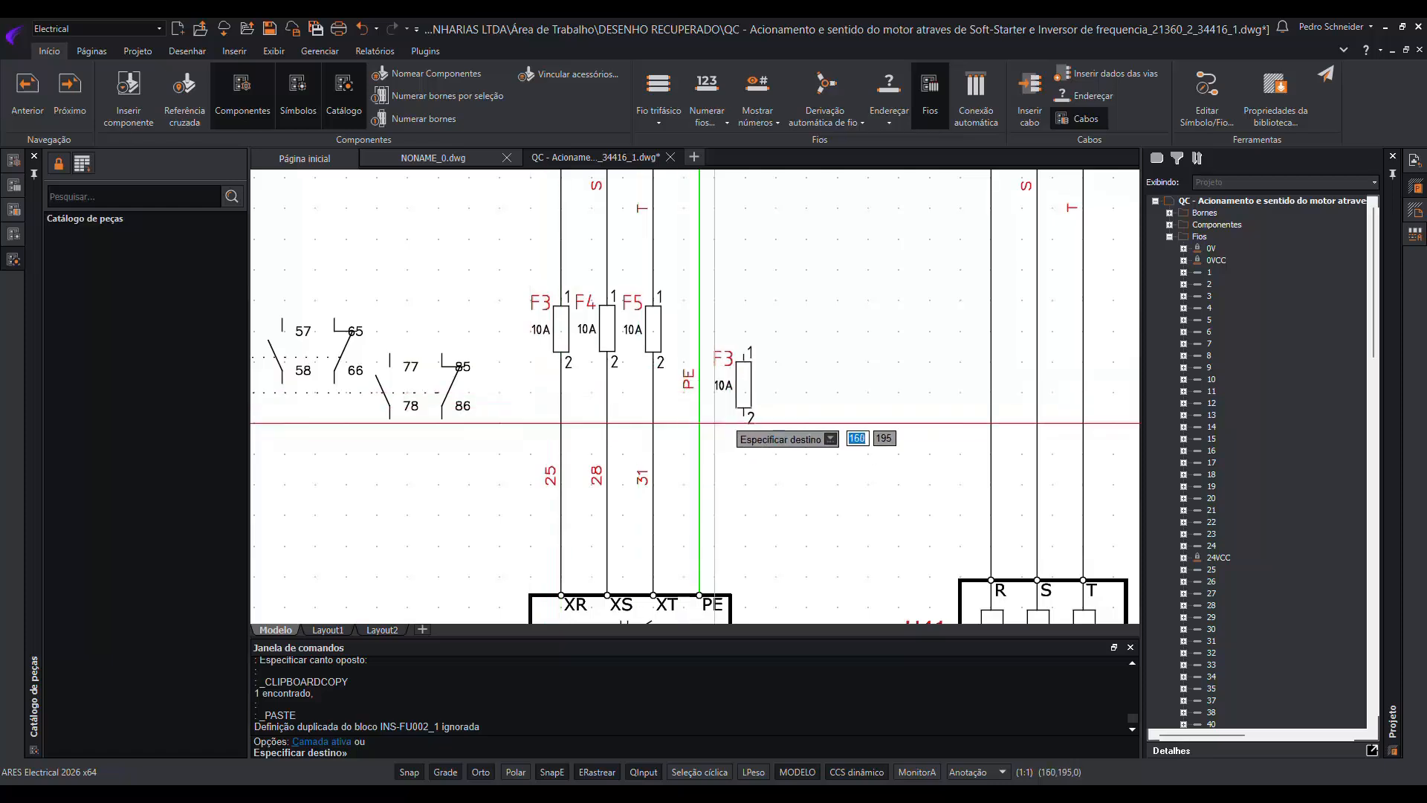
pyautogui.click(836, 377)
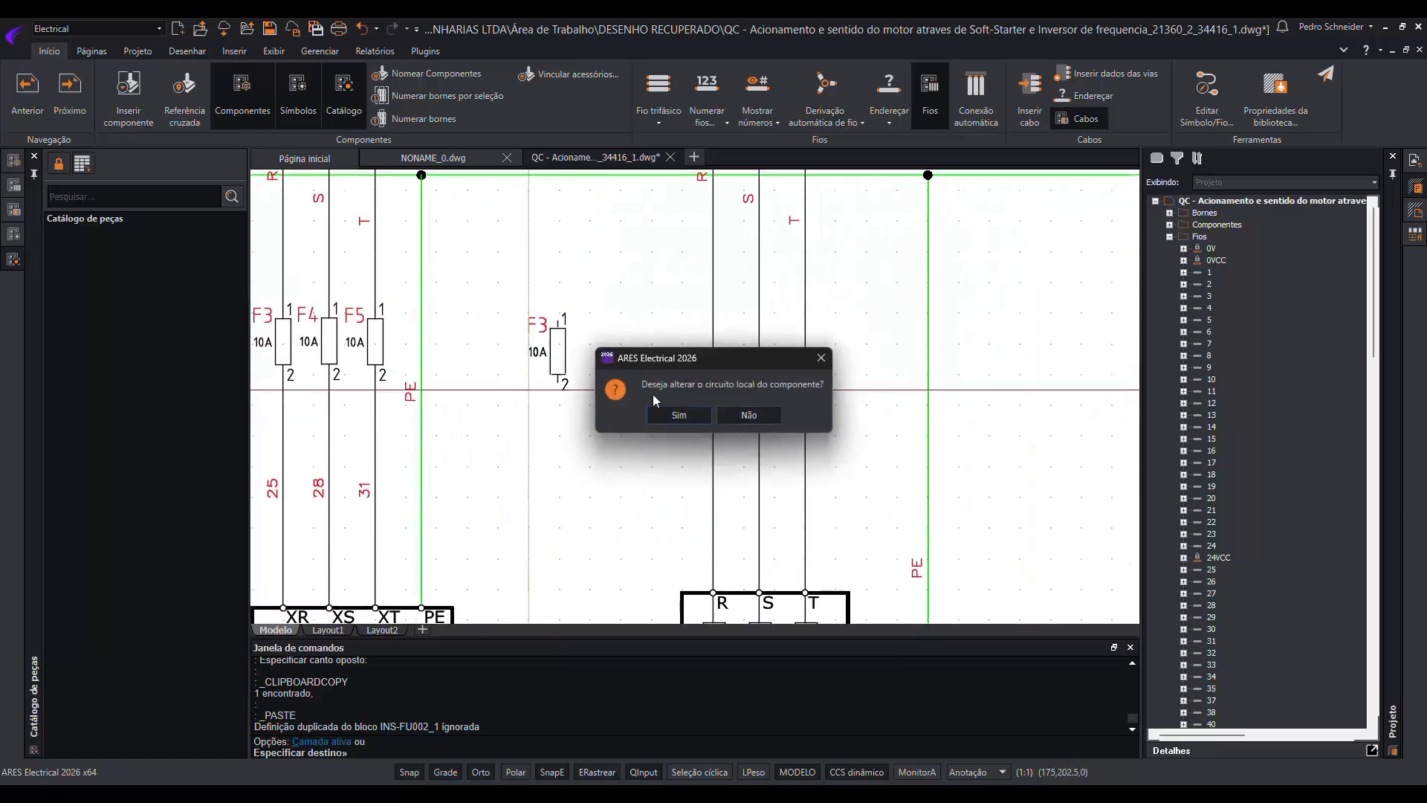
pyautogui.click(748, 414)
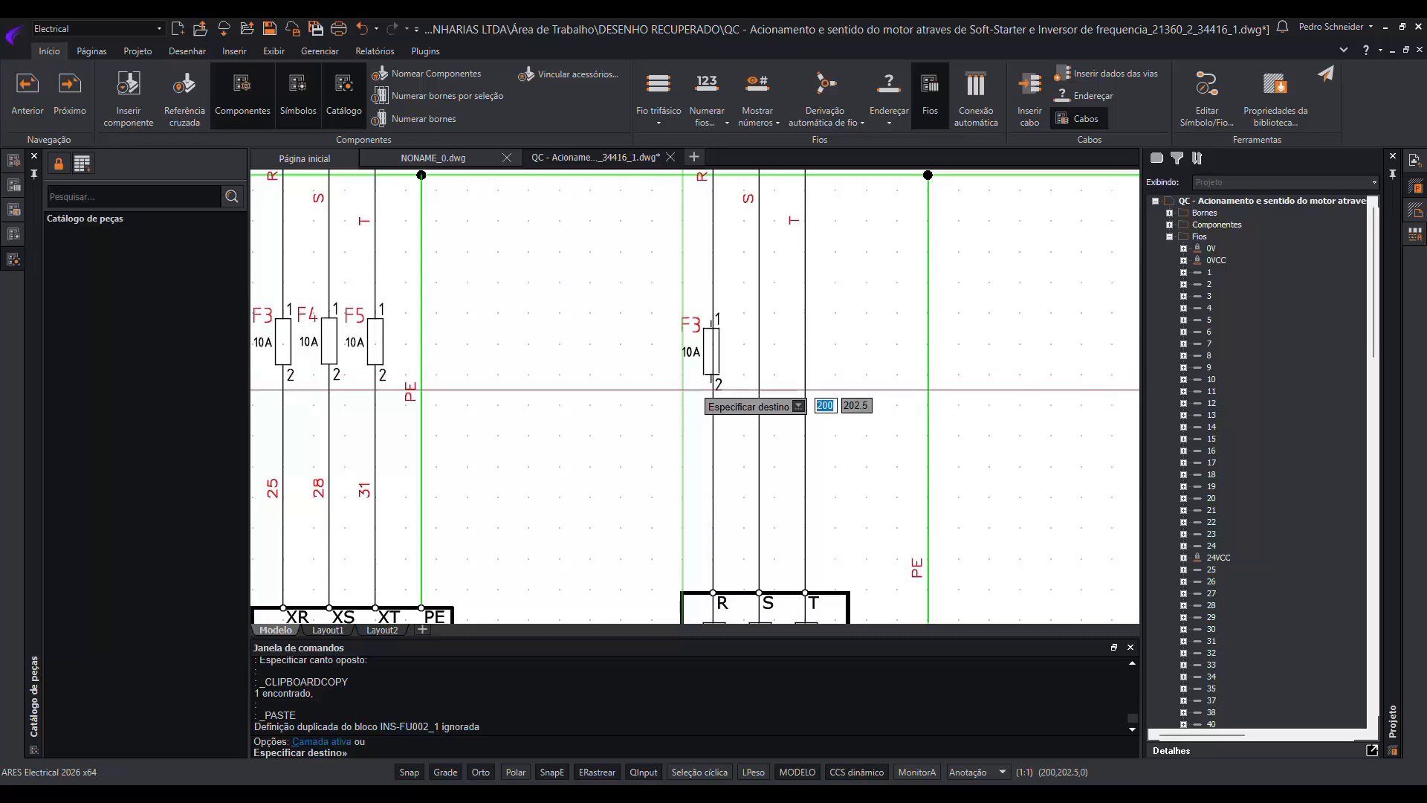
pyautogui.click(713, 389)
pyautogui.click(678, 415)
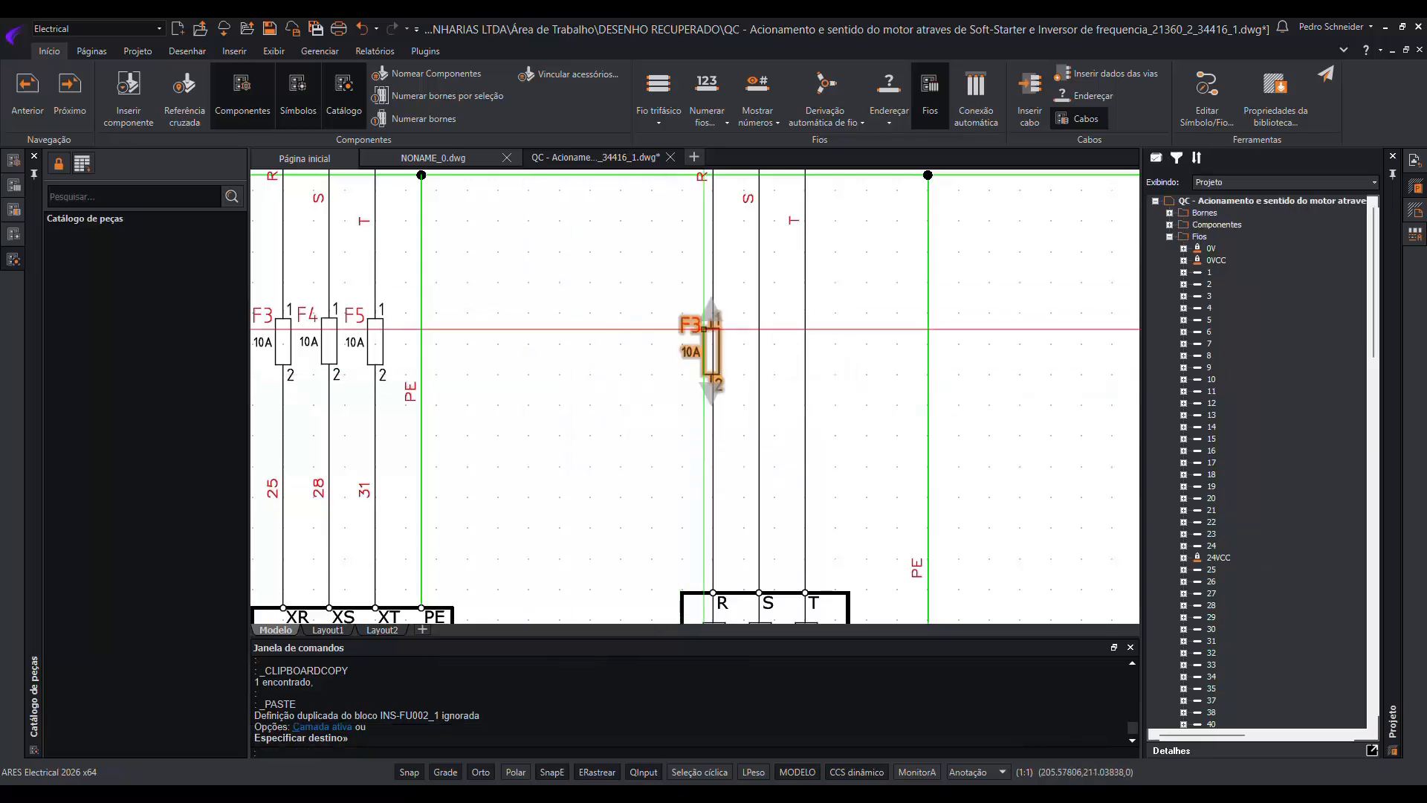
# Move the pasted fuse F3 from its lower terminal so that it sits on the R wire above U41.
pyautogui.scroll(5, 650, 340)
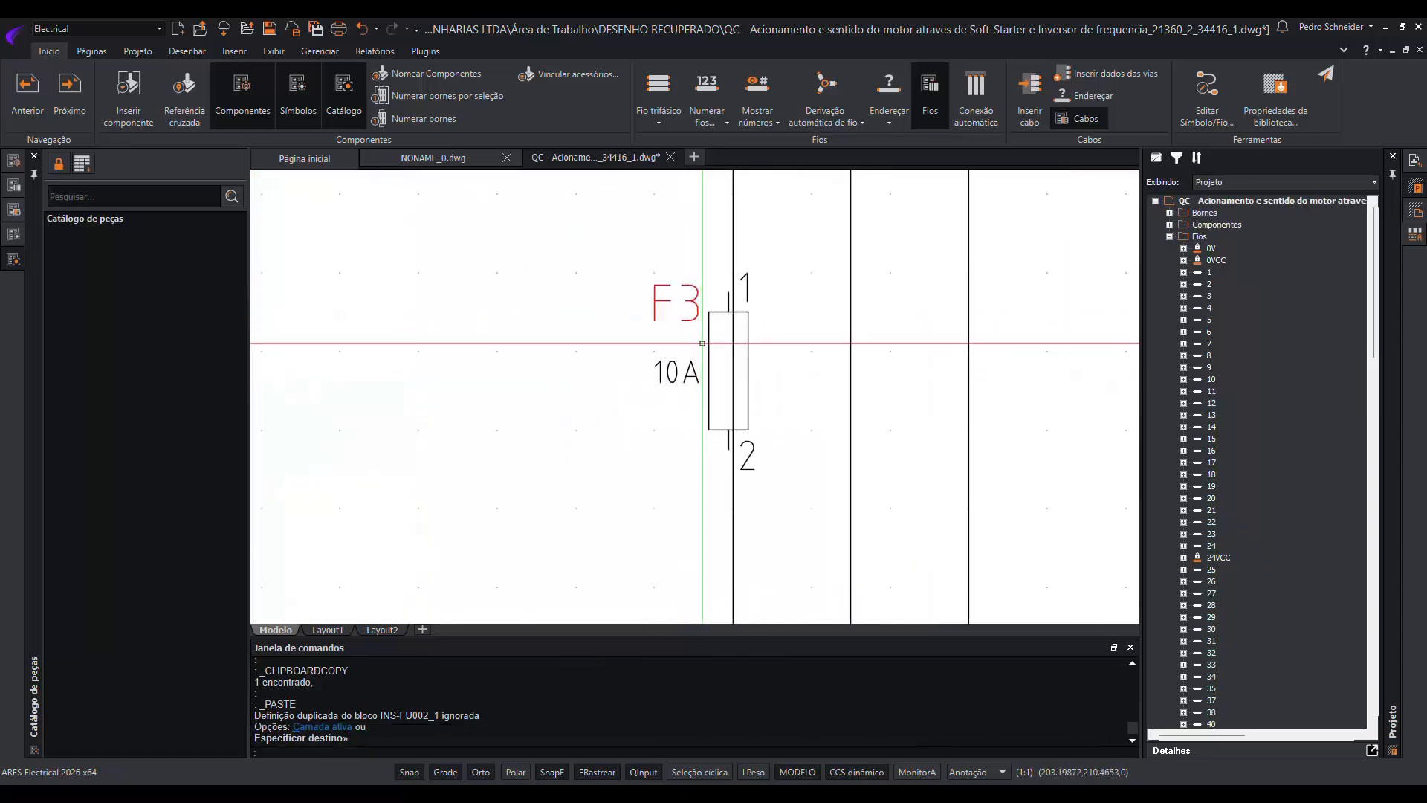
pyautogui.click(721, 382)
pyautogui.scroll(2, 728, 416)
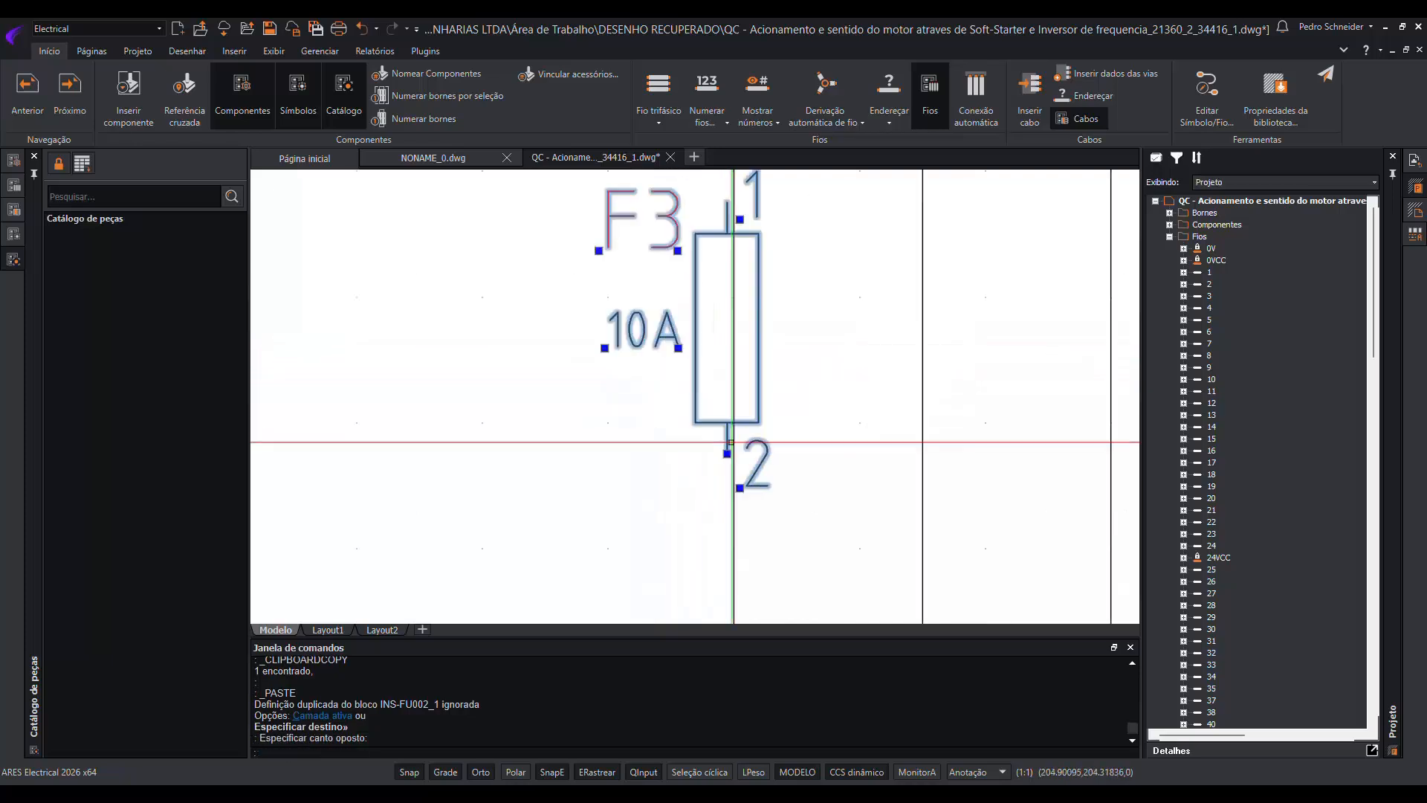
pyautogui.write('M')
pyautogui.press('Return')
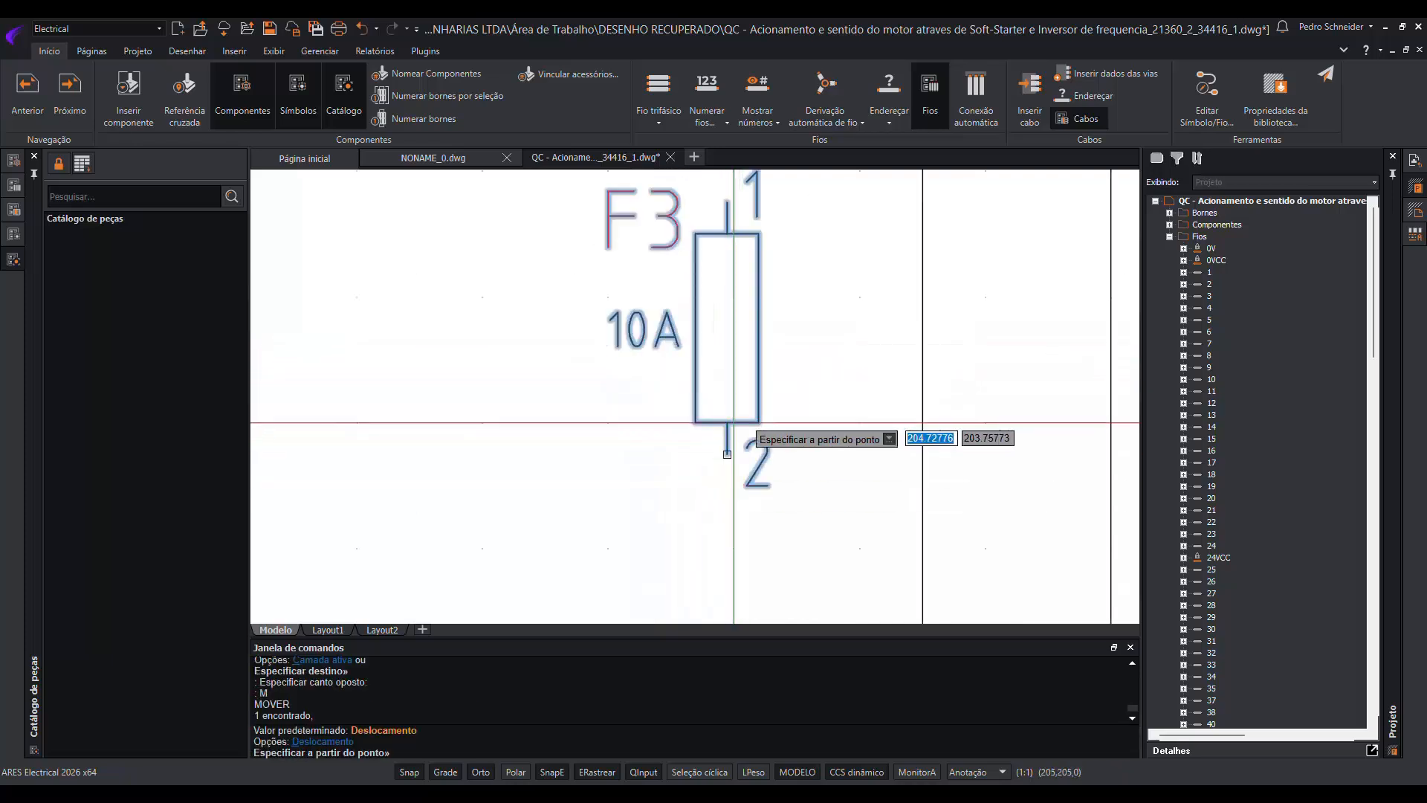
pyautogui.click(734, 486)
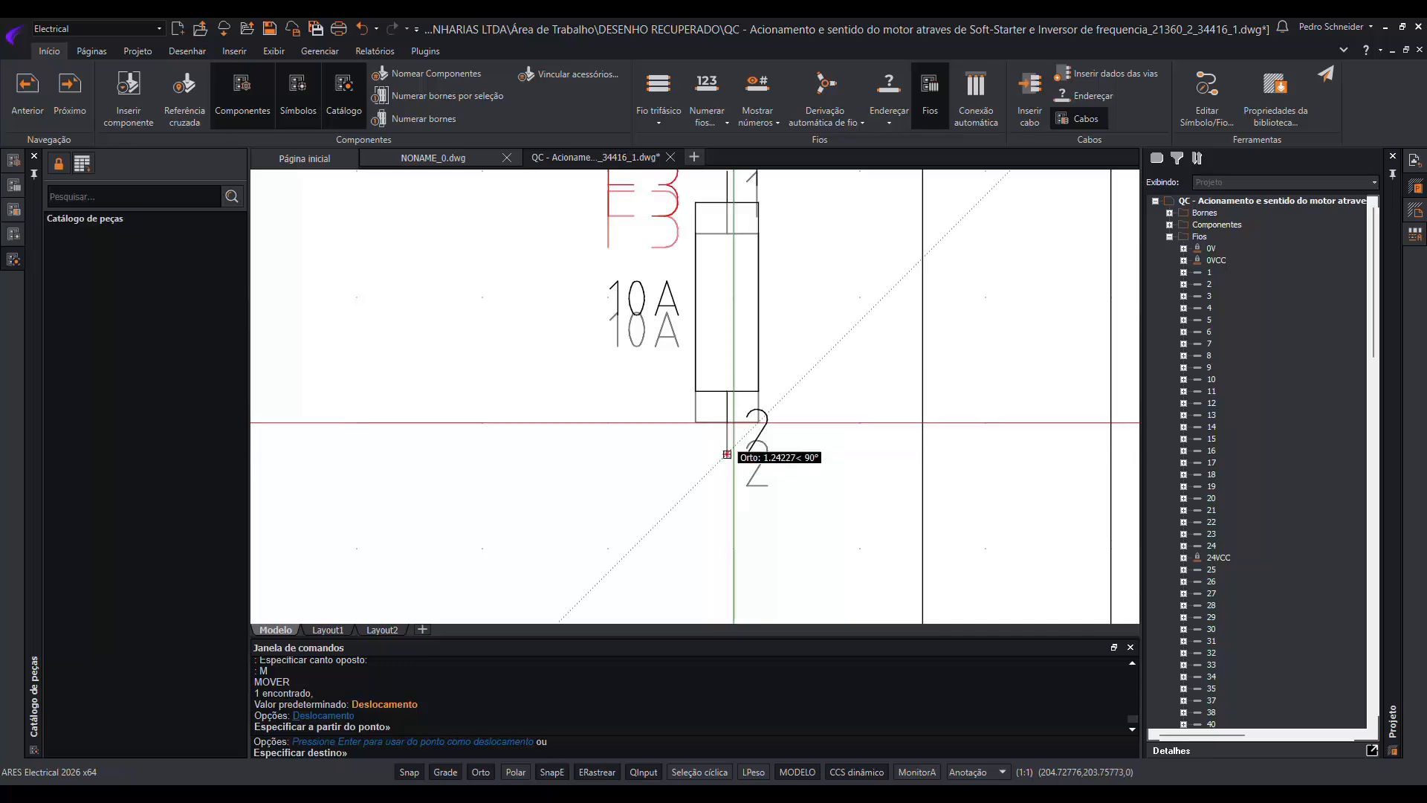
pyautogui.click(727, 463)
# Delete the pasted fuse F3 from the R wire above U41.
pyautogui.scroll(-5, 748, 411)
pyautogui.moveTo(747, 411); pyautogui.dragTo(713, 367, button='middle')
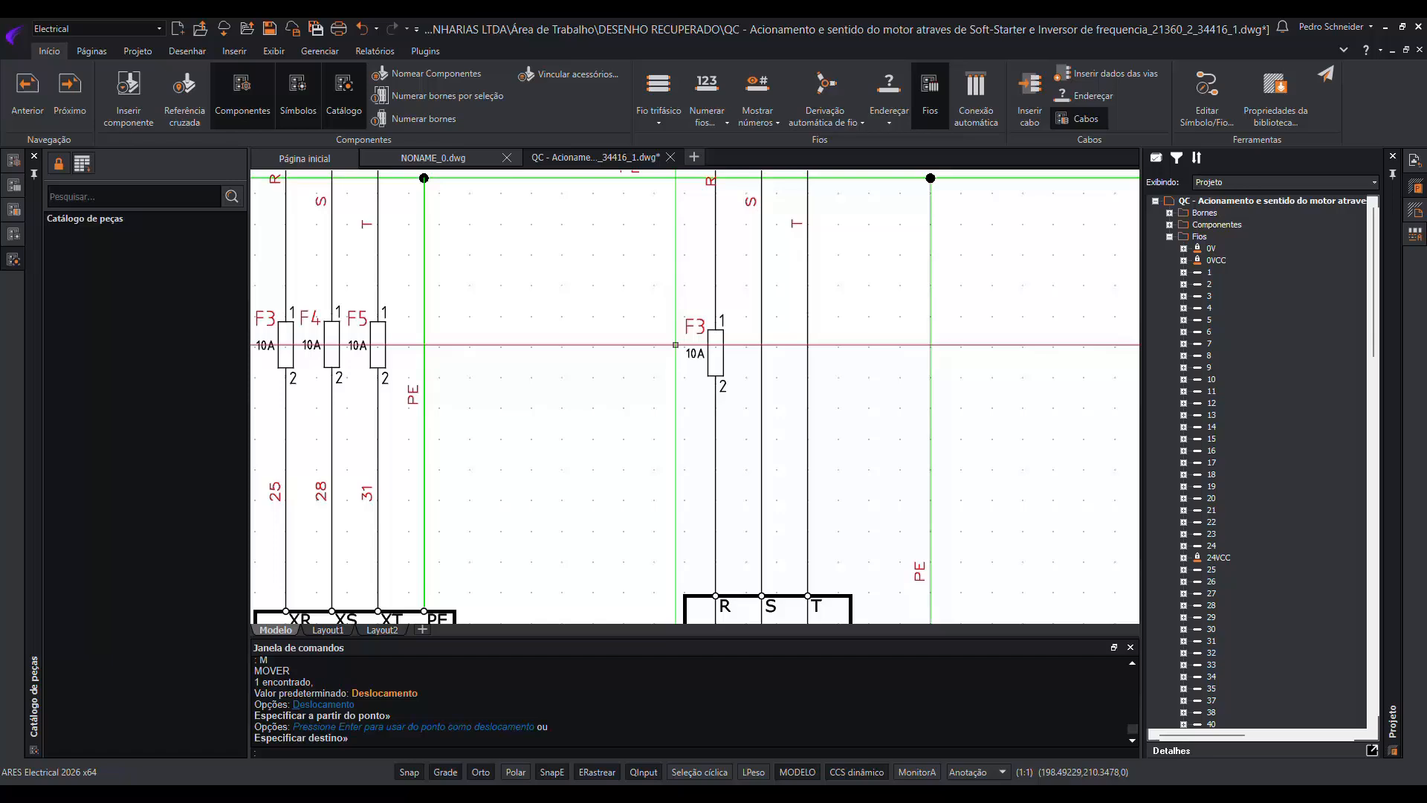
pyautogui.scroll(5, 710, 357)
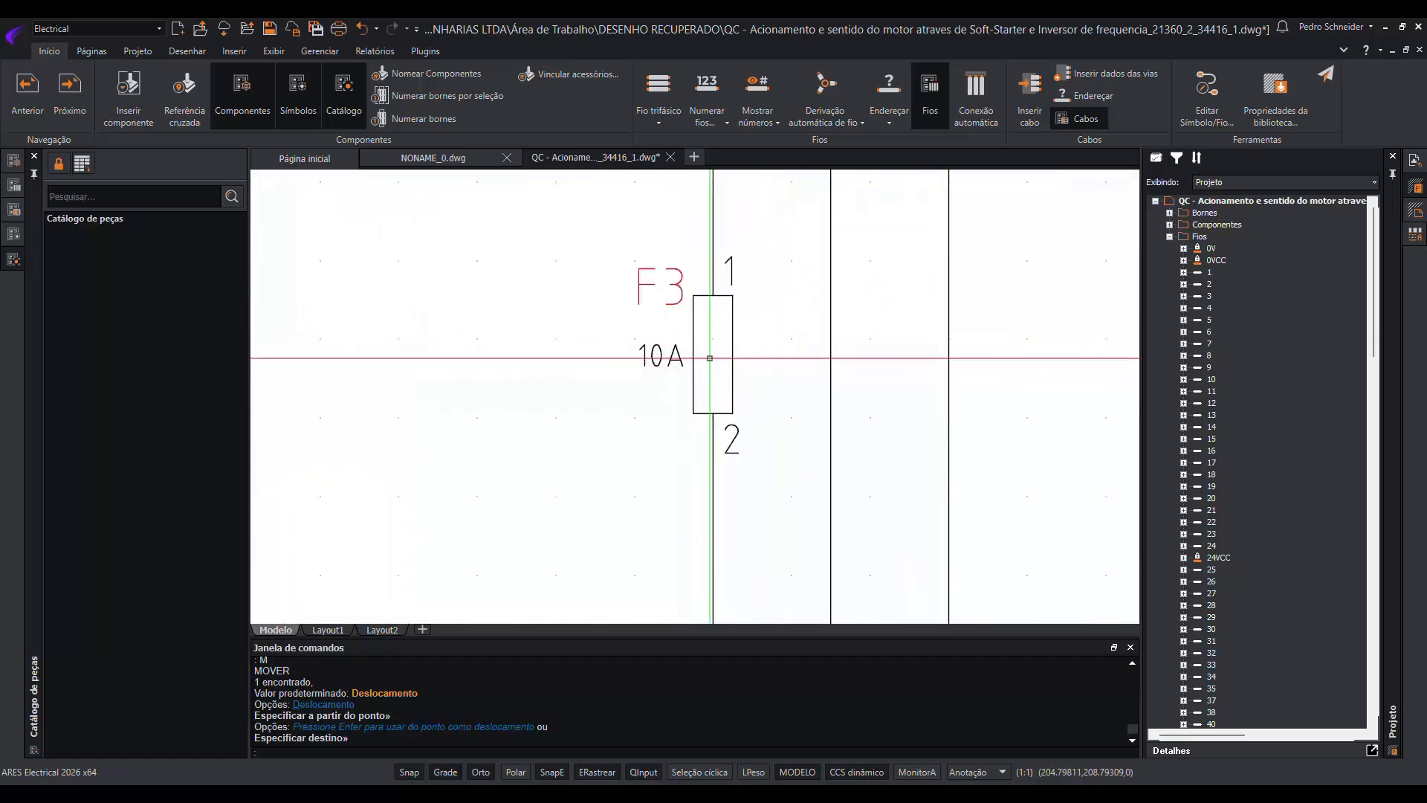
pyautogui.click(710, 358)
pyautogui.click(644, 355)
pyautogui.write('E')
pyautogui.press('Return')
# Copy fuses F3, F4 and F5 from F3's lower terminal, 70 units horizontally onto the R, S and T wires above U41.
pyautogui.scroll(-5, 642, 374)
pyautogui.moveTo(1044, 390); pyautogui.dragTo(583, 393, button='middle')
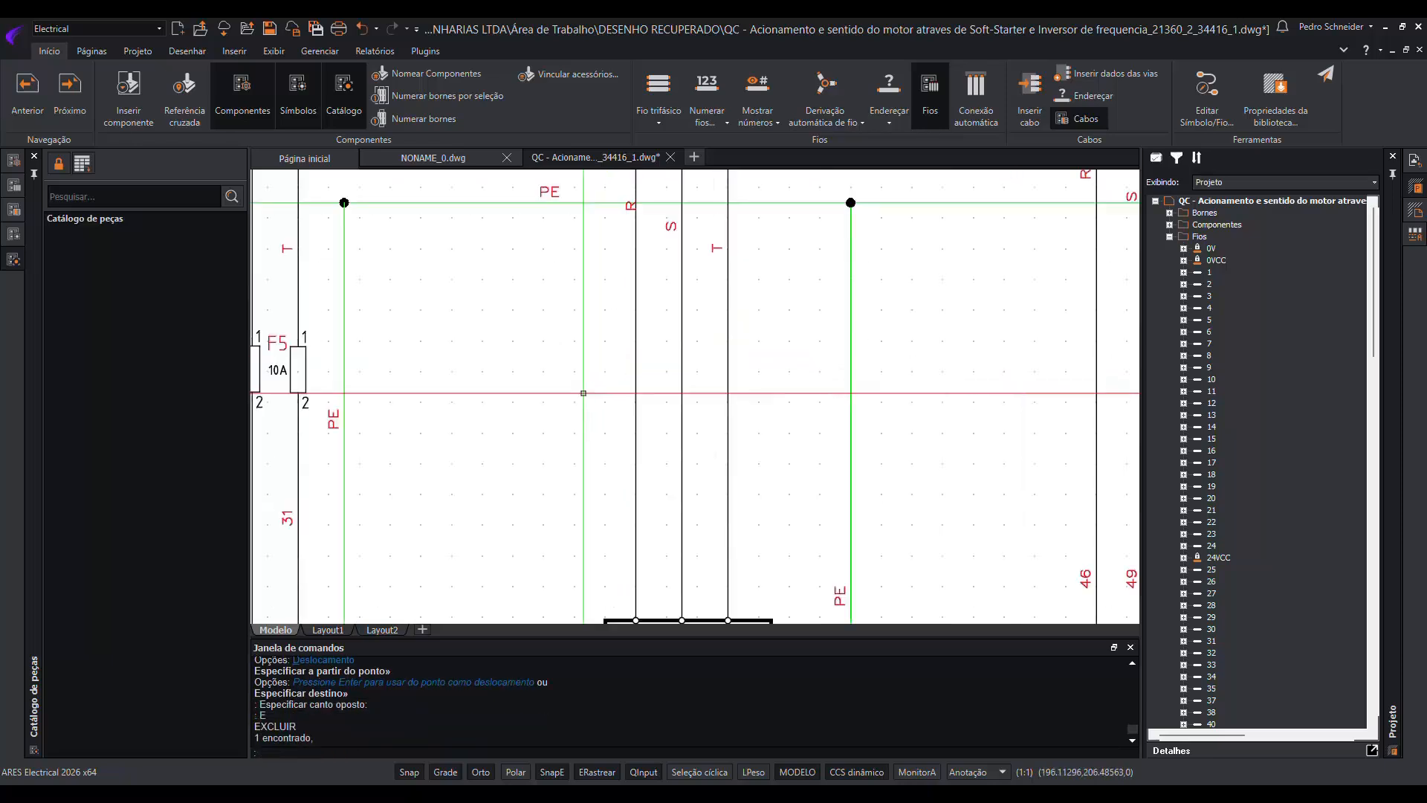
pyautogui.scroll(-4, 584, 393)
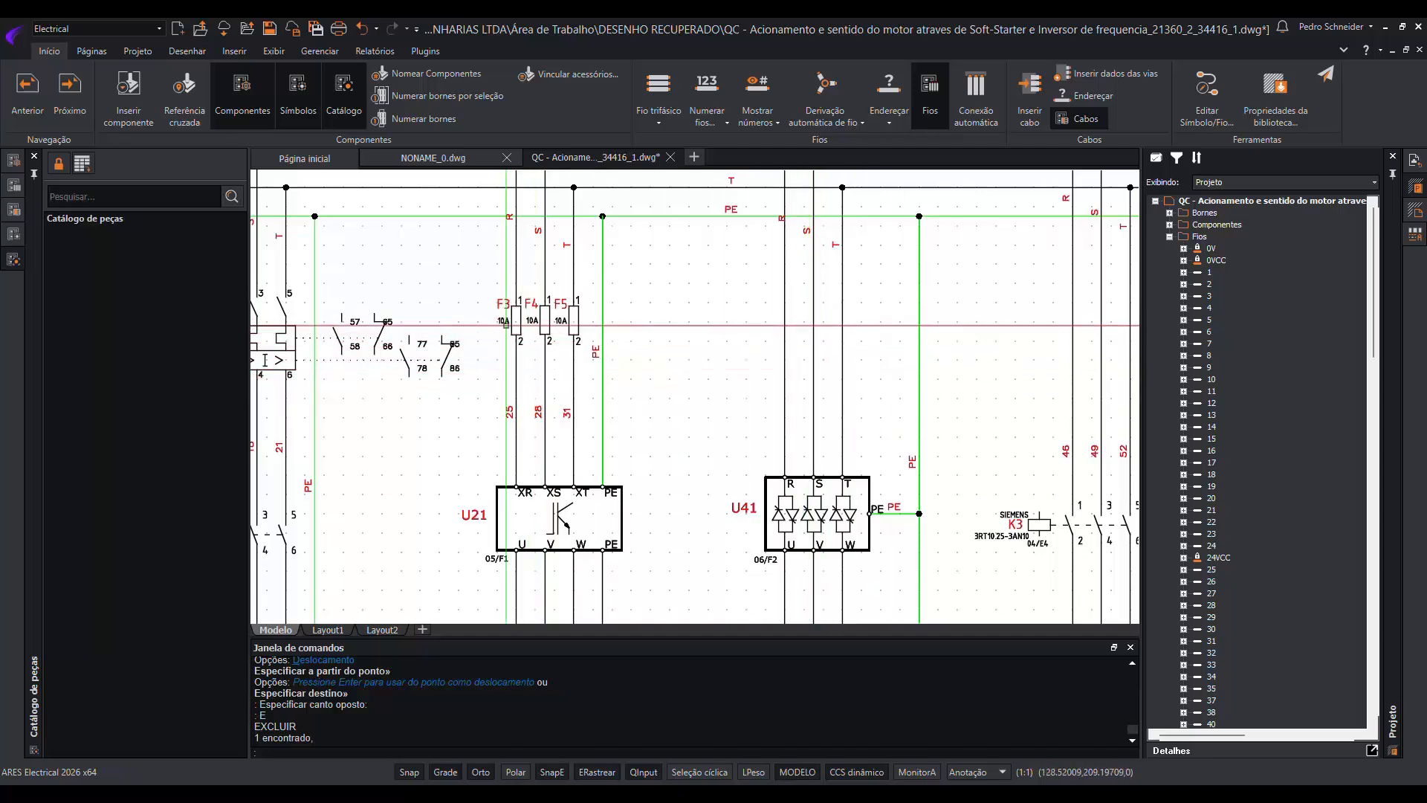
pyautogui.click(469, 277)
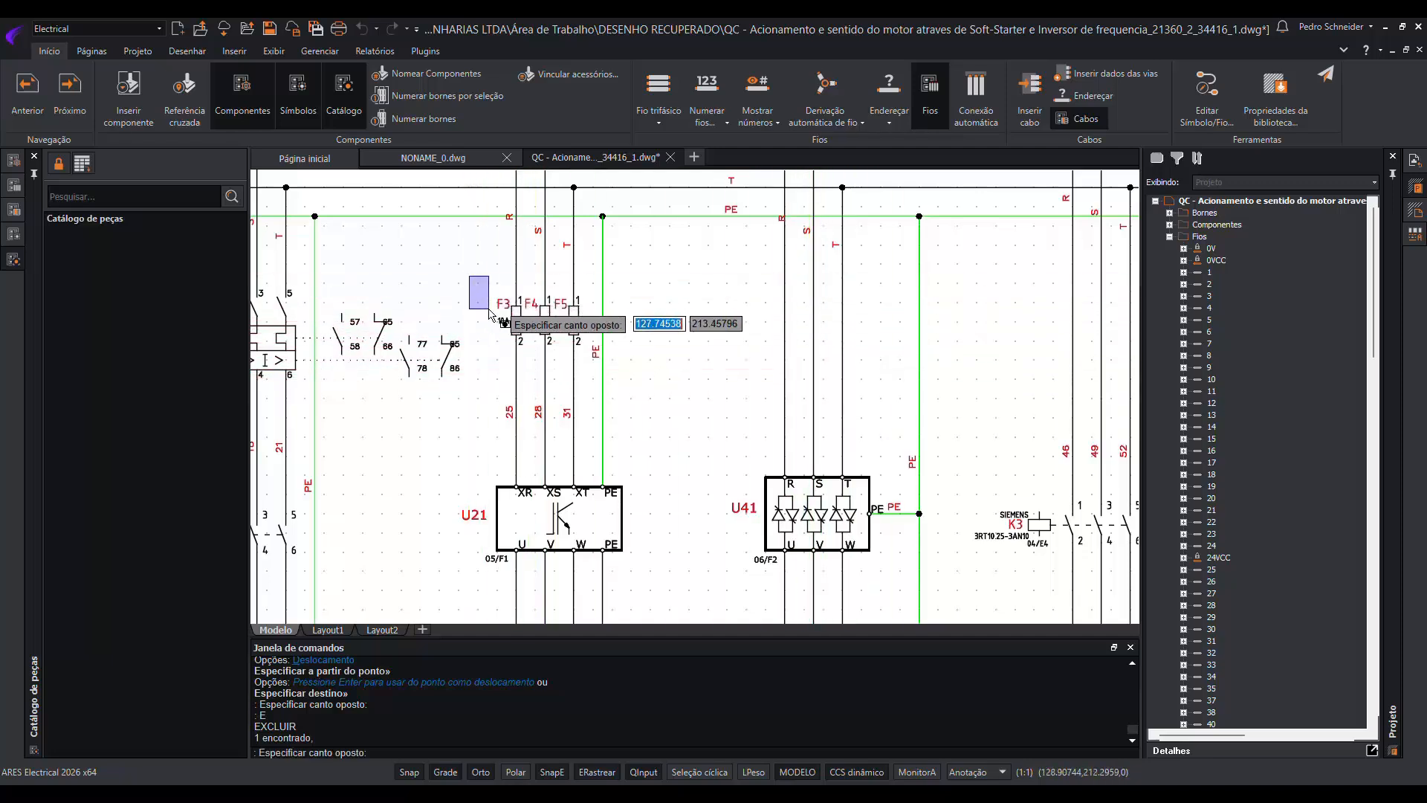
pyautogui.click(593, 357)
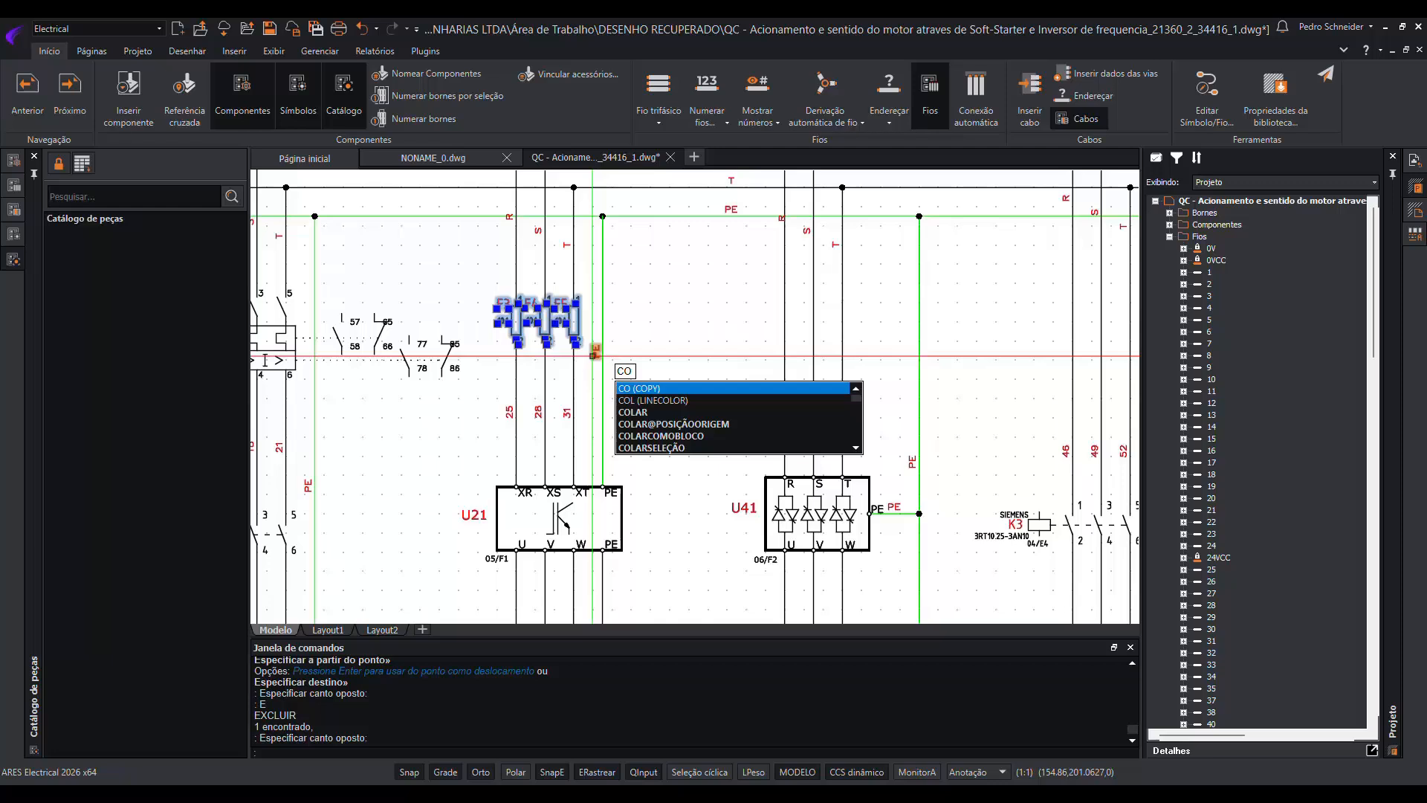
pyautogui.press('Return')
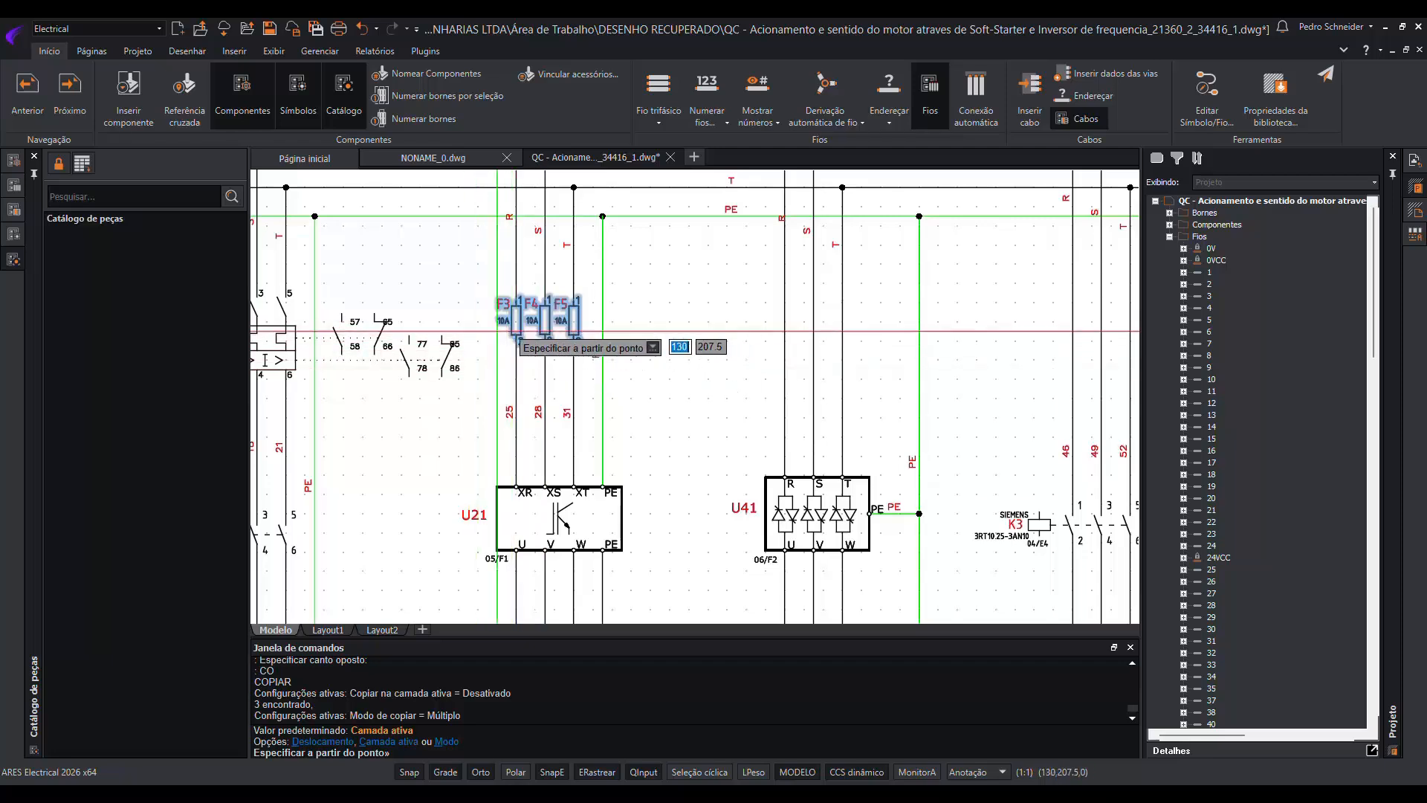
pyautogui.scroll(6, 518, 335)
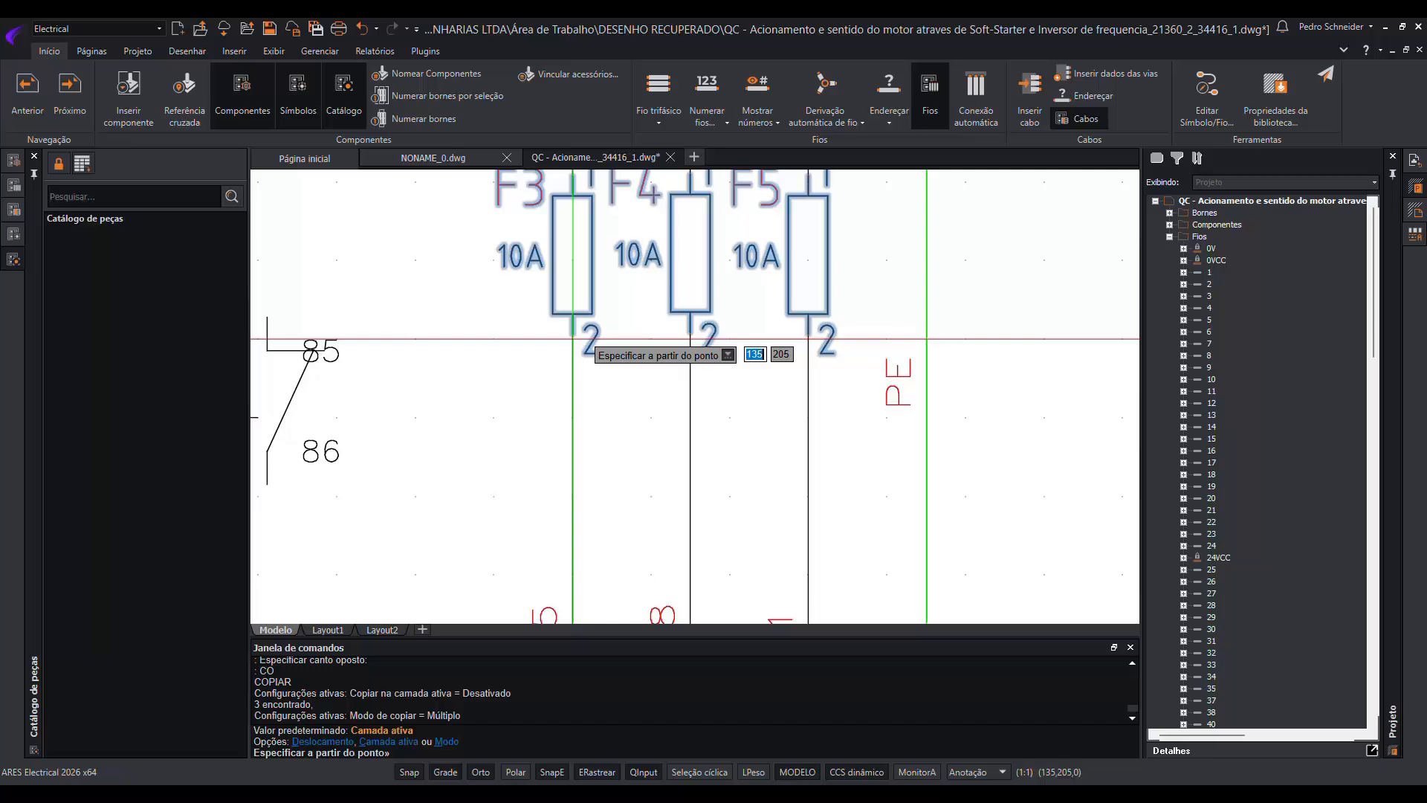
pyautogui.click(573, 339)
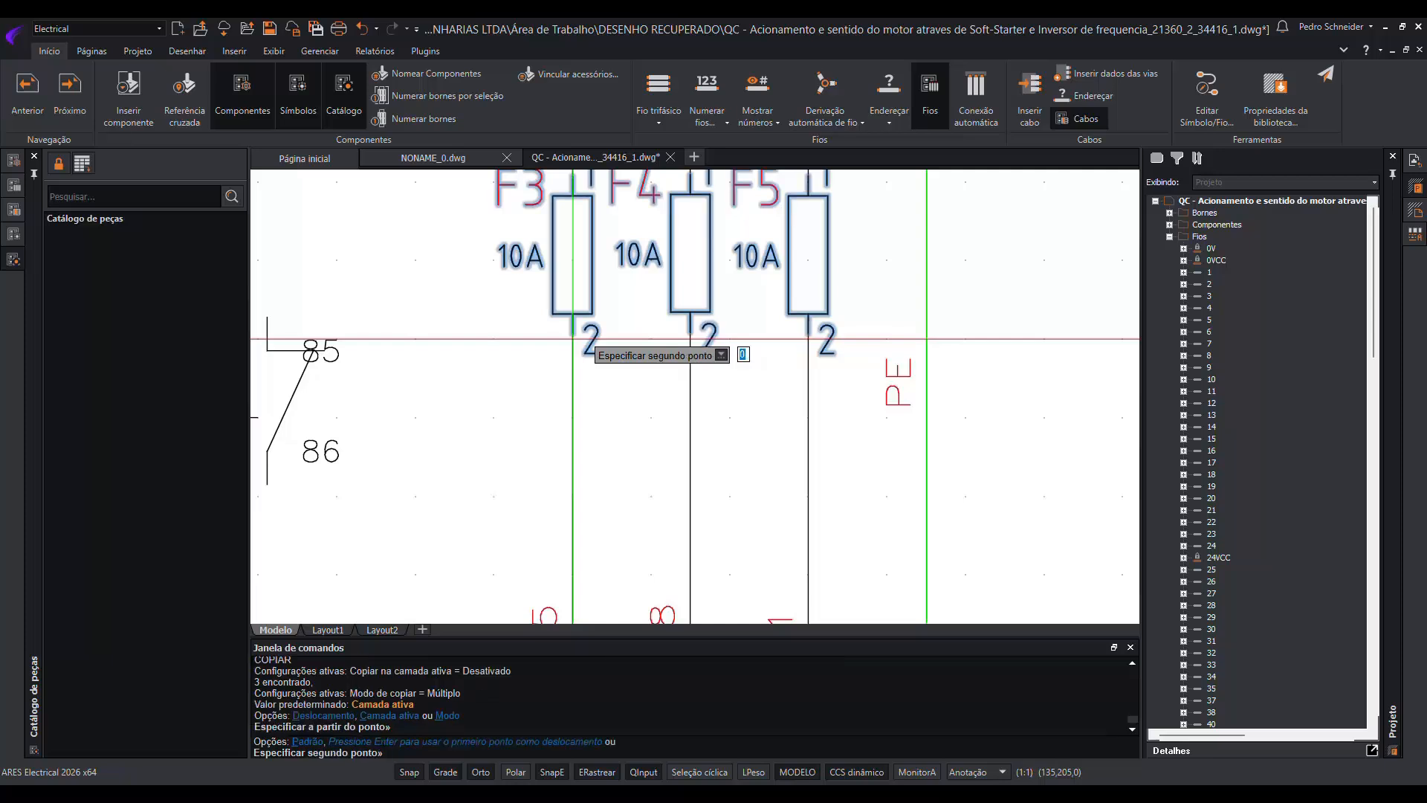
pyautogui.scroll(-5, 572, 338)
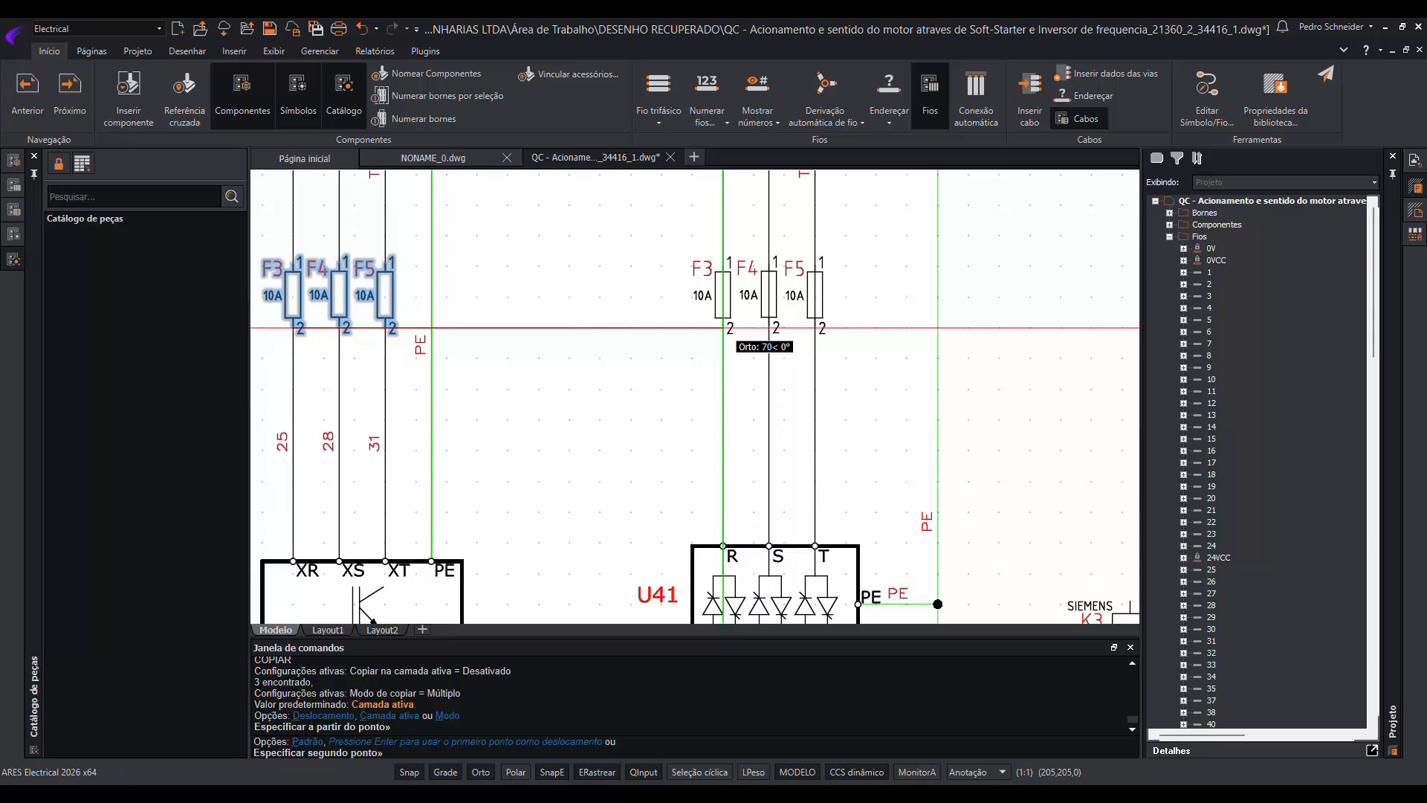
pyautogui.click(723, 327)
pyautogui.press('Escape')
pyautogui.click(690, 420)
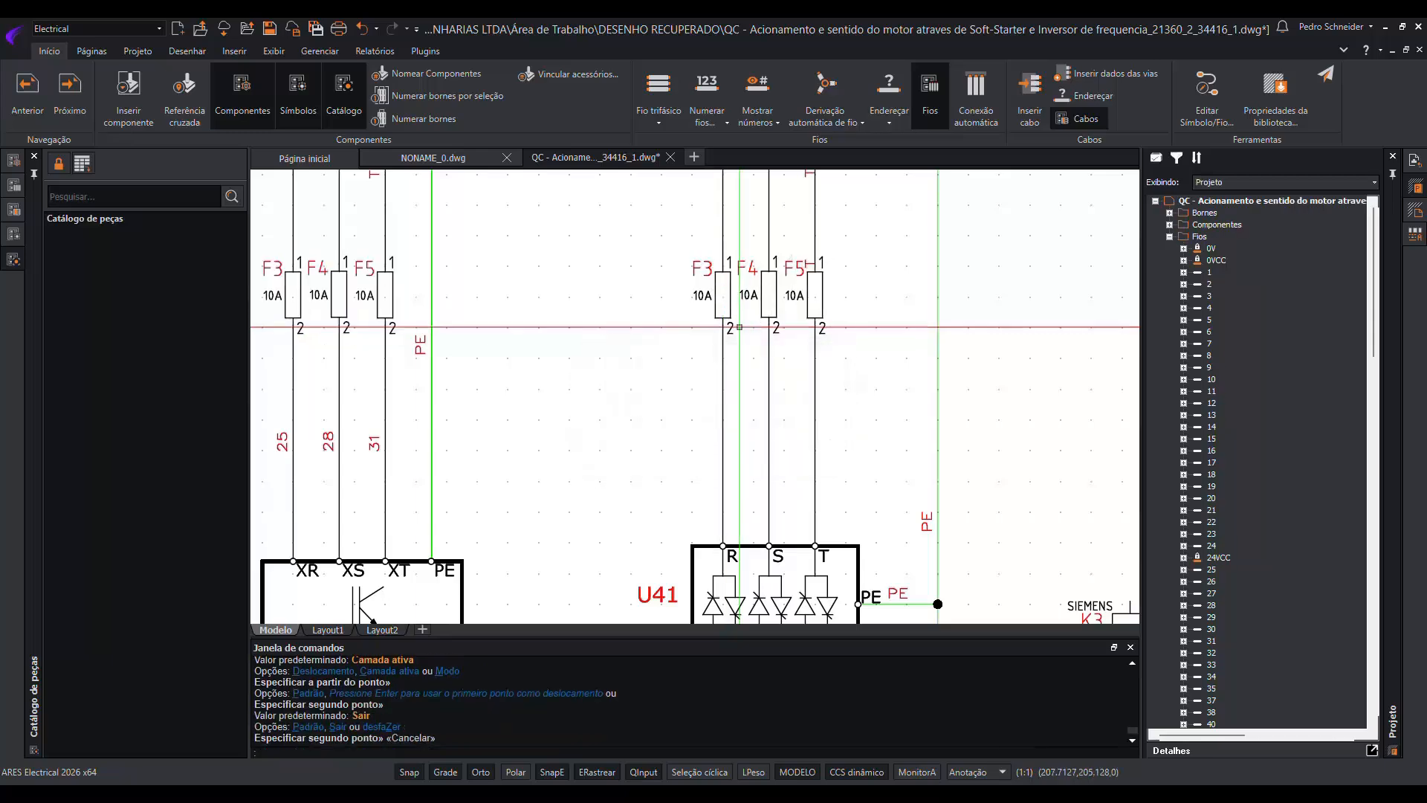
pyautogui.scroll(-3, 666, 321)
pyautogui.moveTo(666, 321); pyautogui.dragTo(660, 340, button='middle')
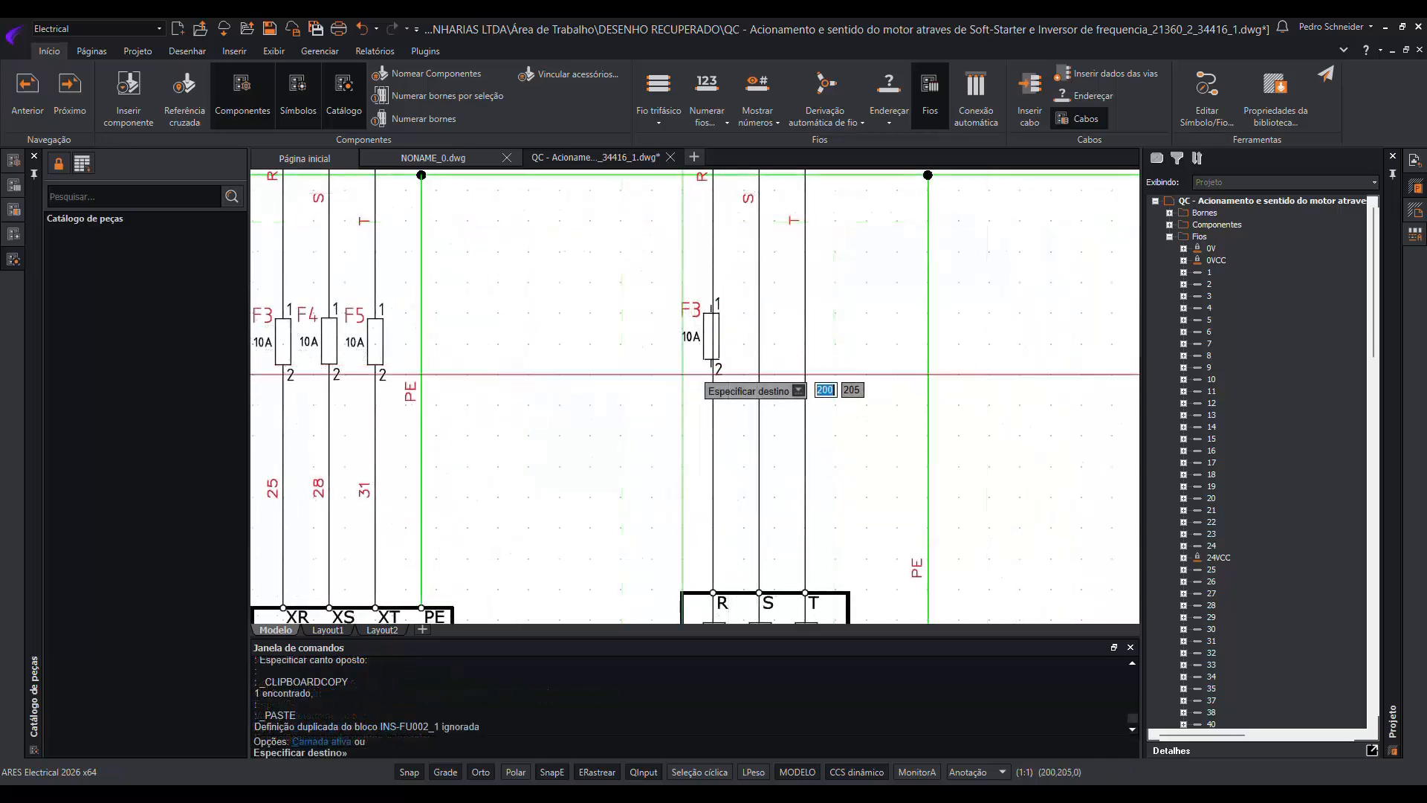
# Place the copied fuse F3 on the R wire above U41 and accept changing its local circuit.
pyautogui.click(712, 388)
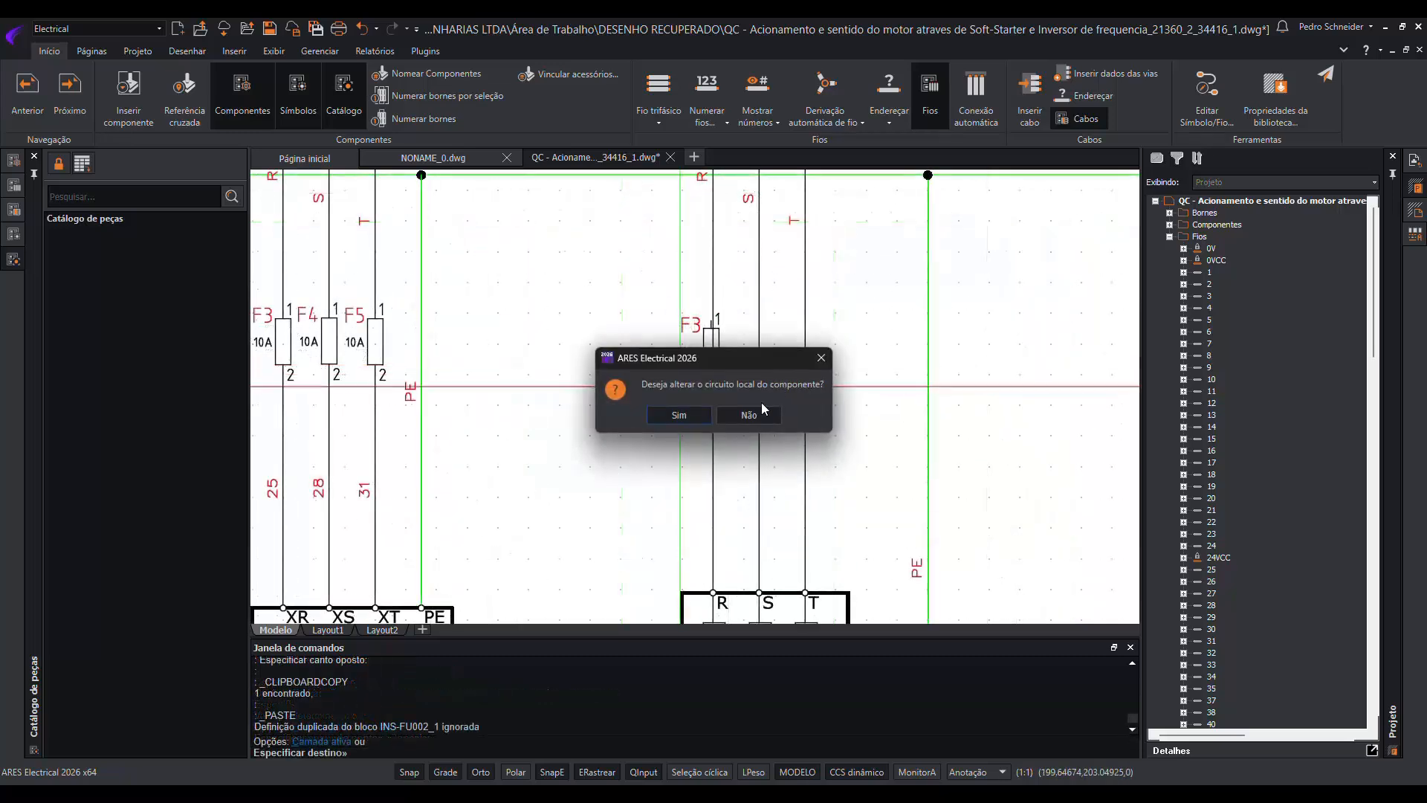
pyautogui.click(678, 414)
pyautogui.scroll(3, 669, 338)
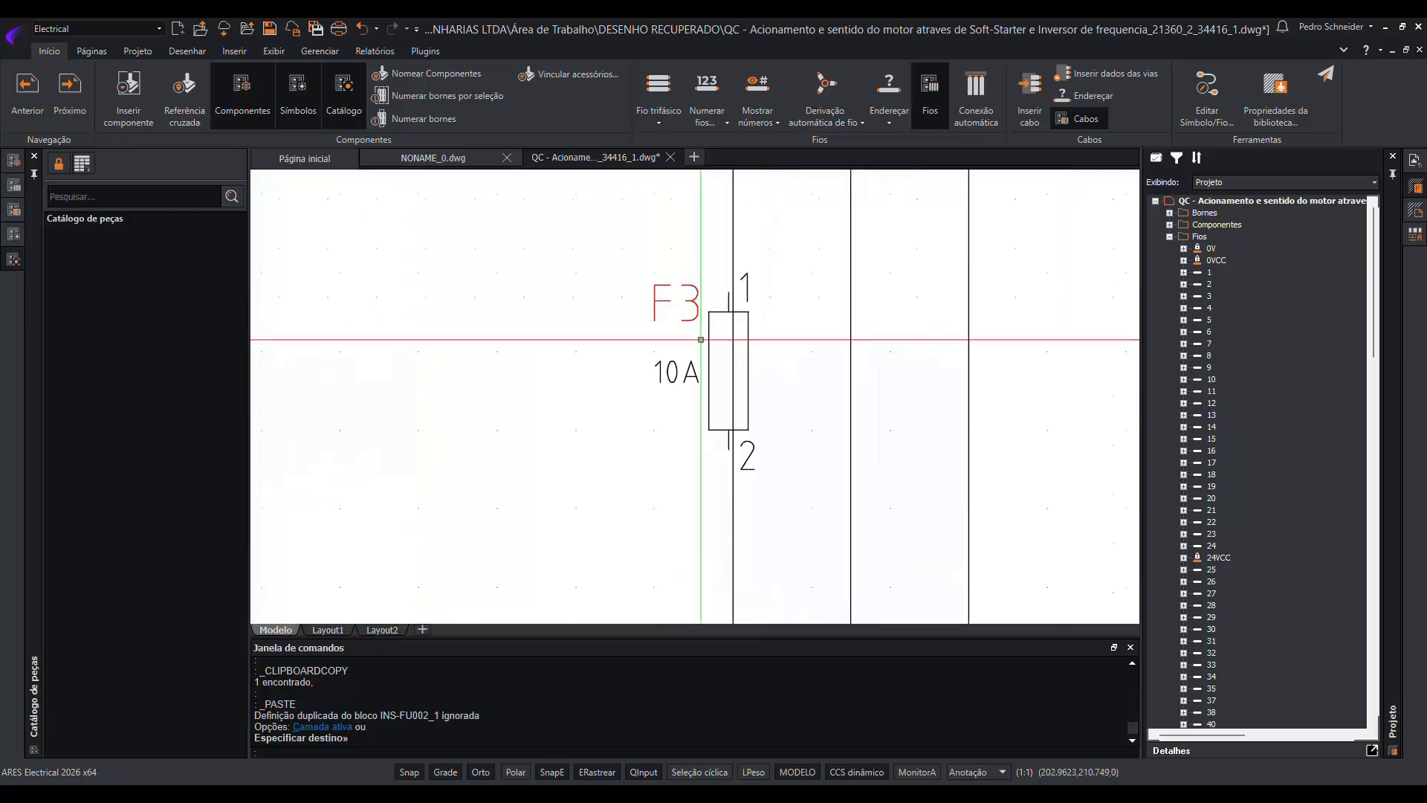
# Try to move the pasted fuse F3 by its lower terminal onto the R wire above U41.
pyautogui.click(697, 364)
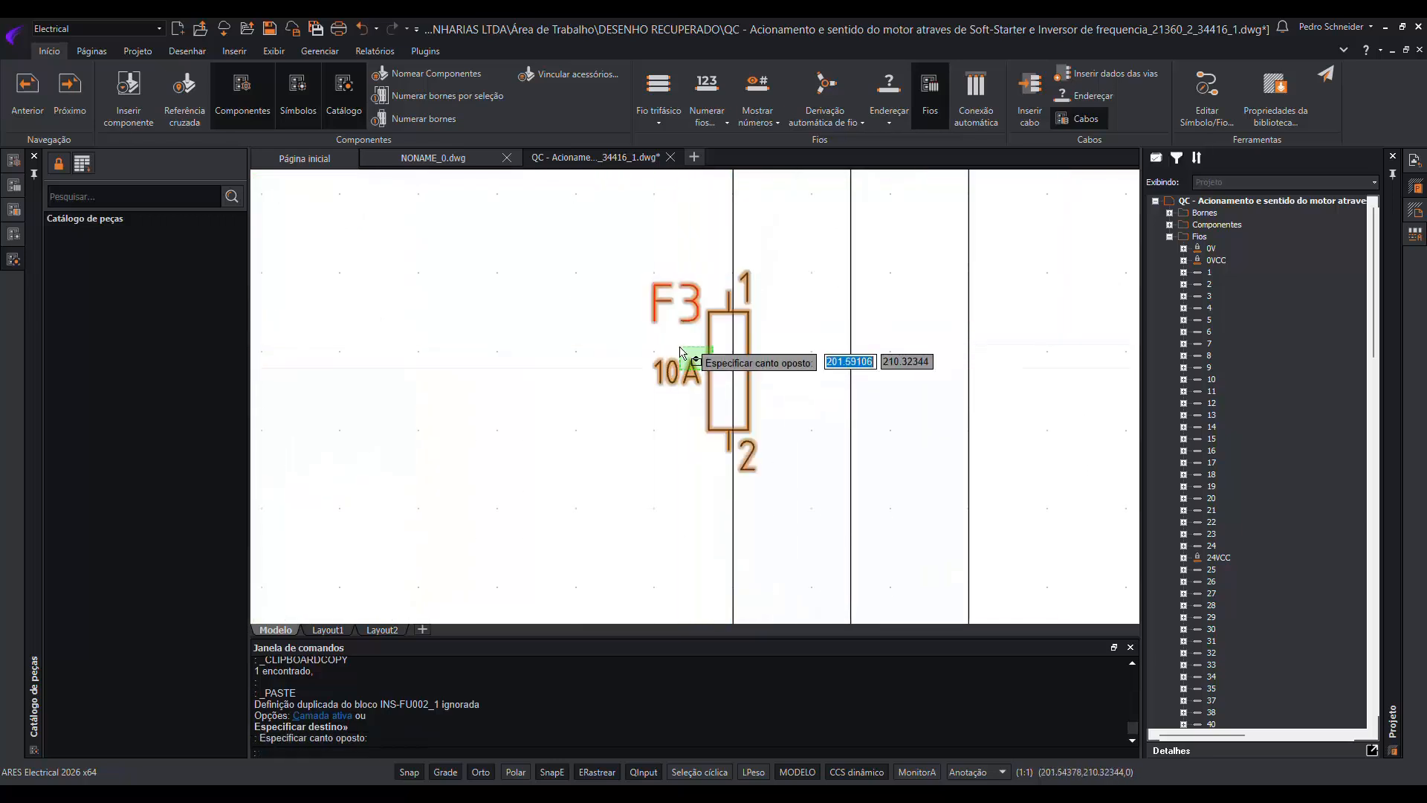
pyautogui.scroll(2, 733, 427)
pyautogui.write('m')
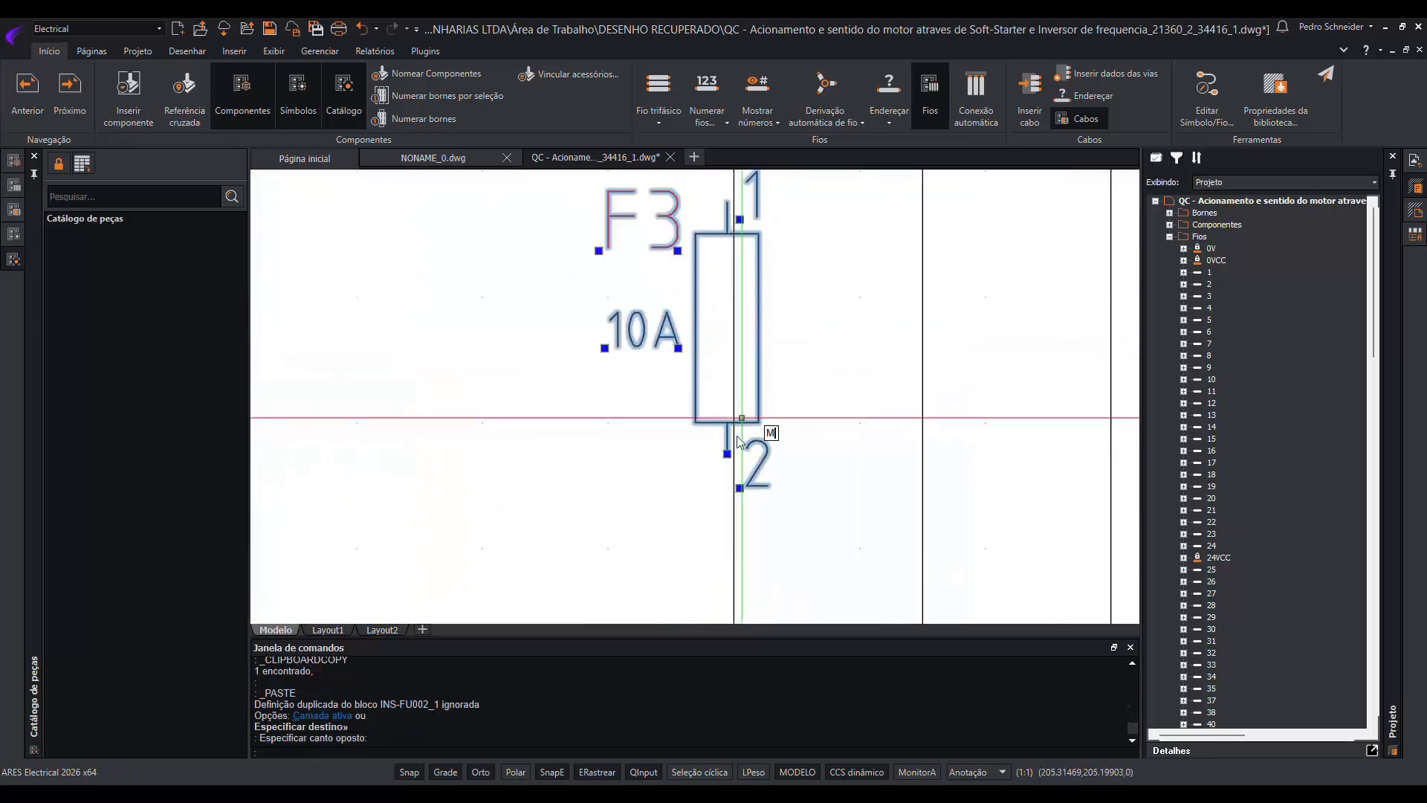
pyautogui.press('Return')
pyautogui.click(733, 423)
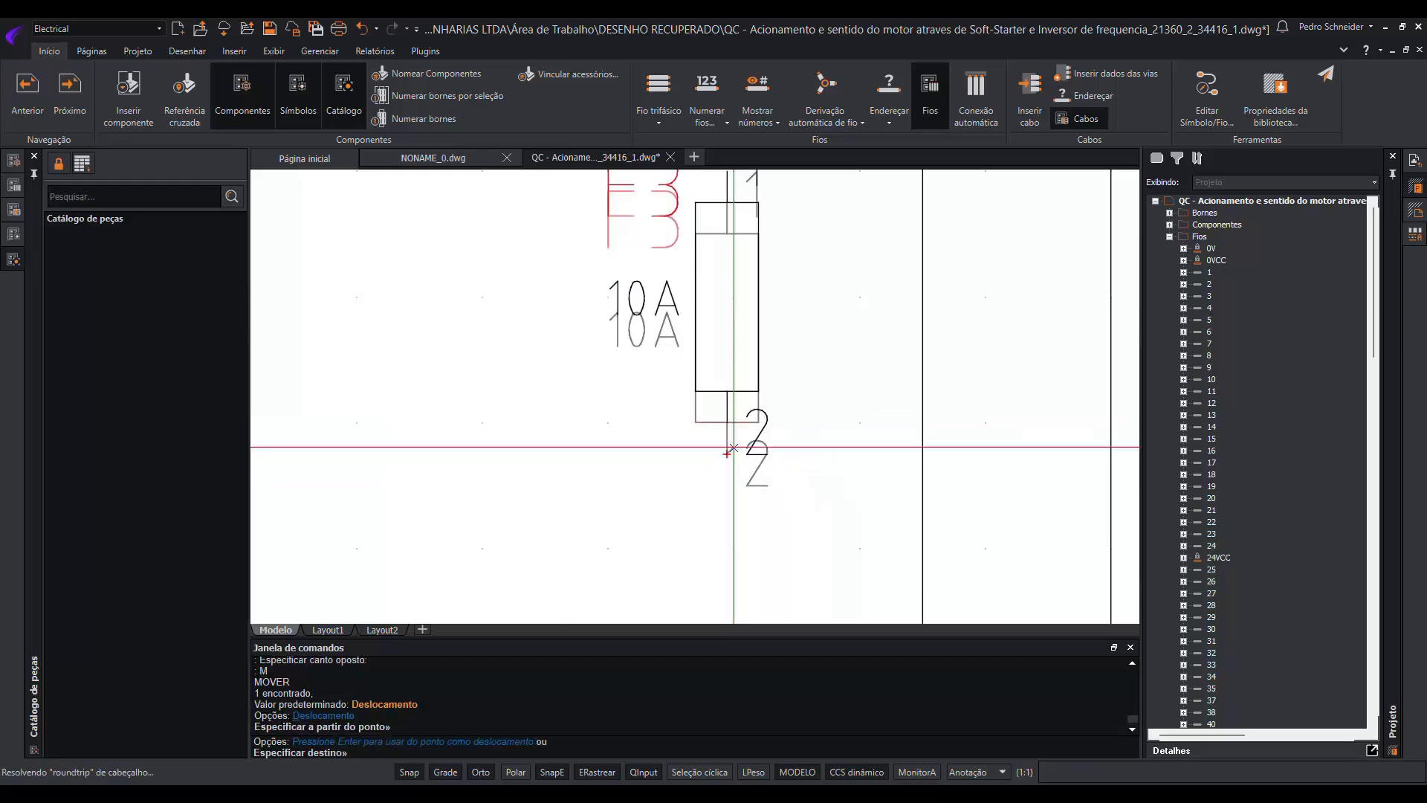
pyautogui.press('Escape')
# Copy fuse F3 above U21 and, with Snap off, paste it on the R wire between U41 and its upper fuses, accepting the local circuit change.
pyautogui.scroll(-5, 728, 446)
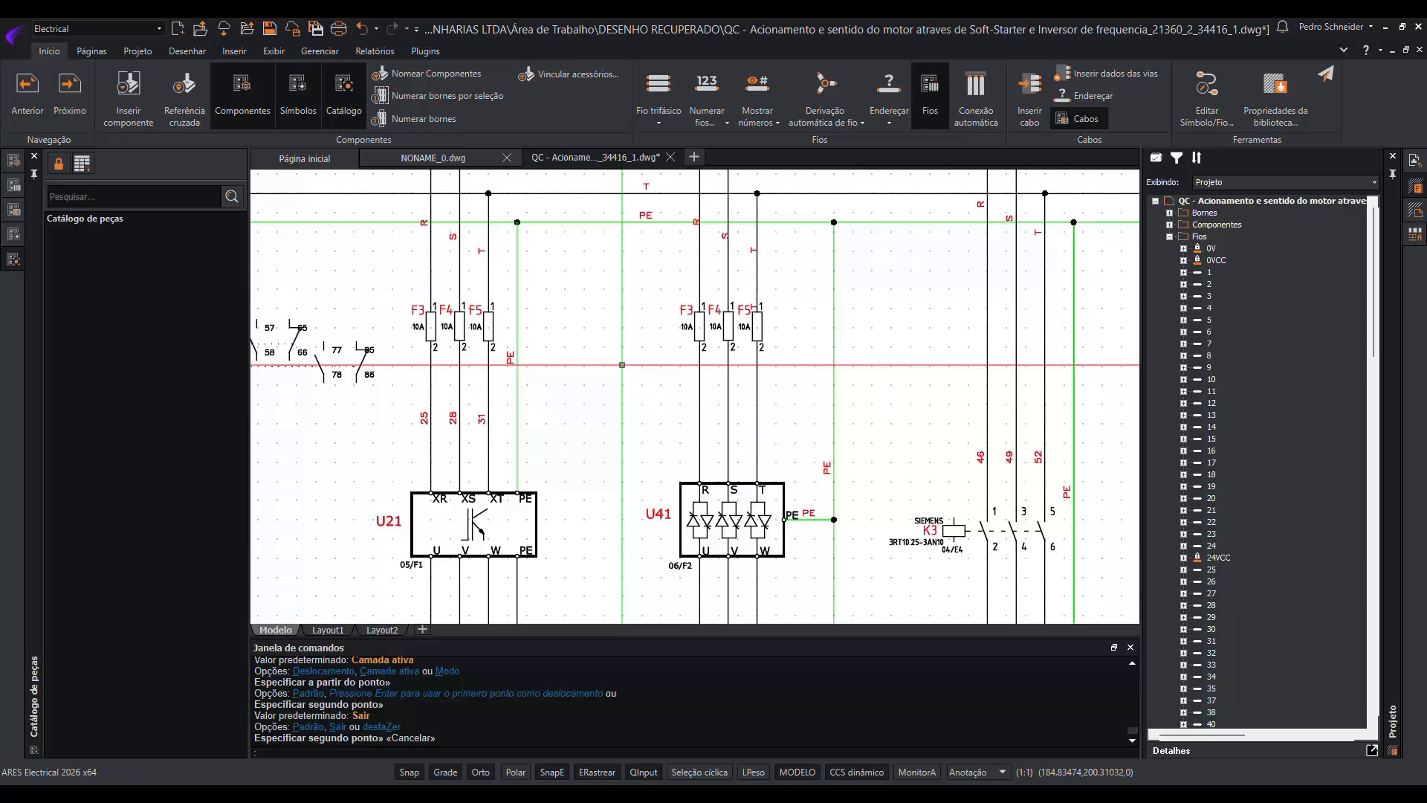
pyautogui.click(427, 327)
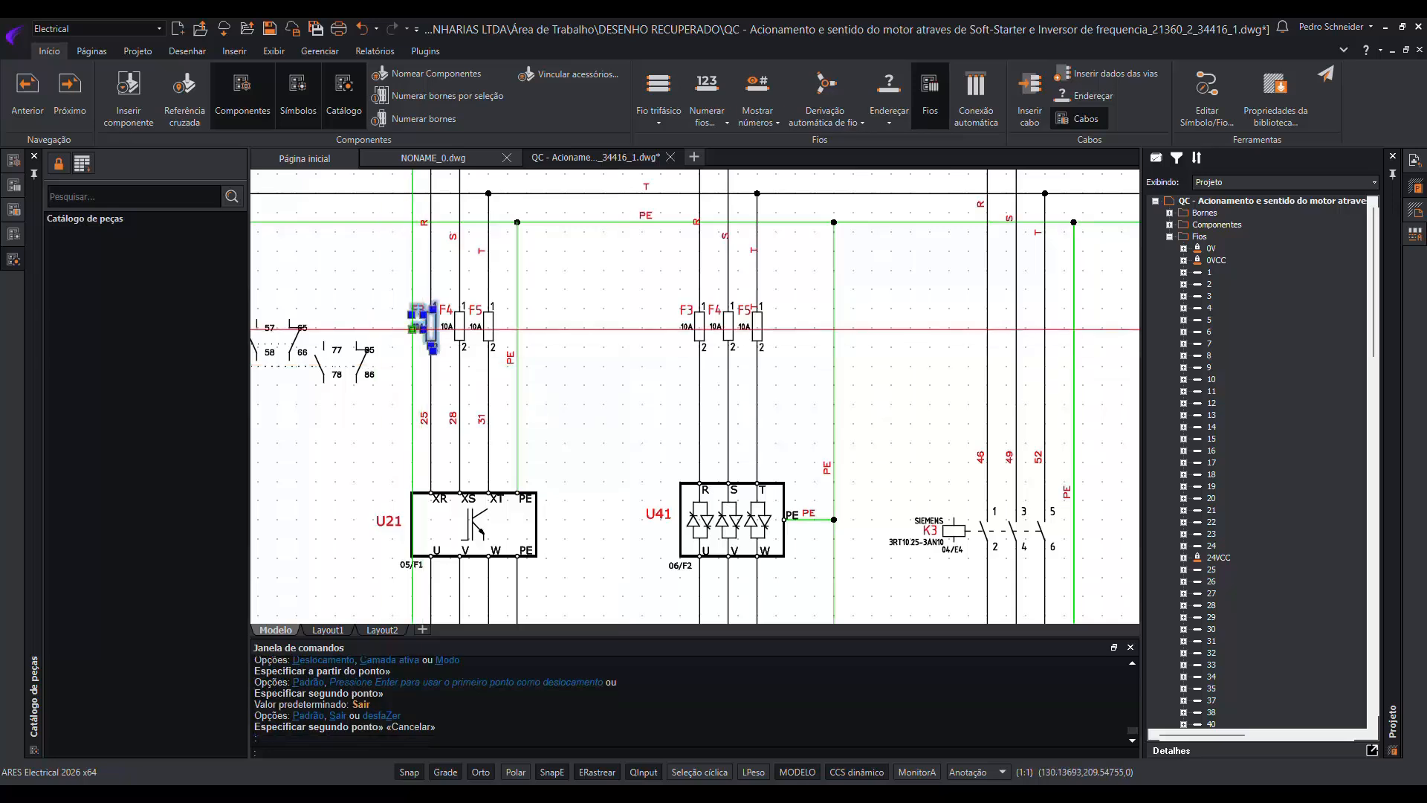
pyautogui.hotkey('ctrl', 'c')
pyautogui.hotkey('ctrl', 'v')
pyautogui.scroll(2, 677, 447)
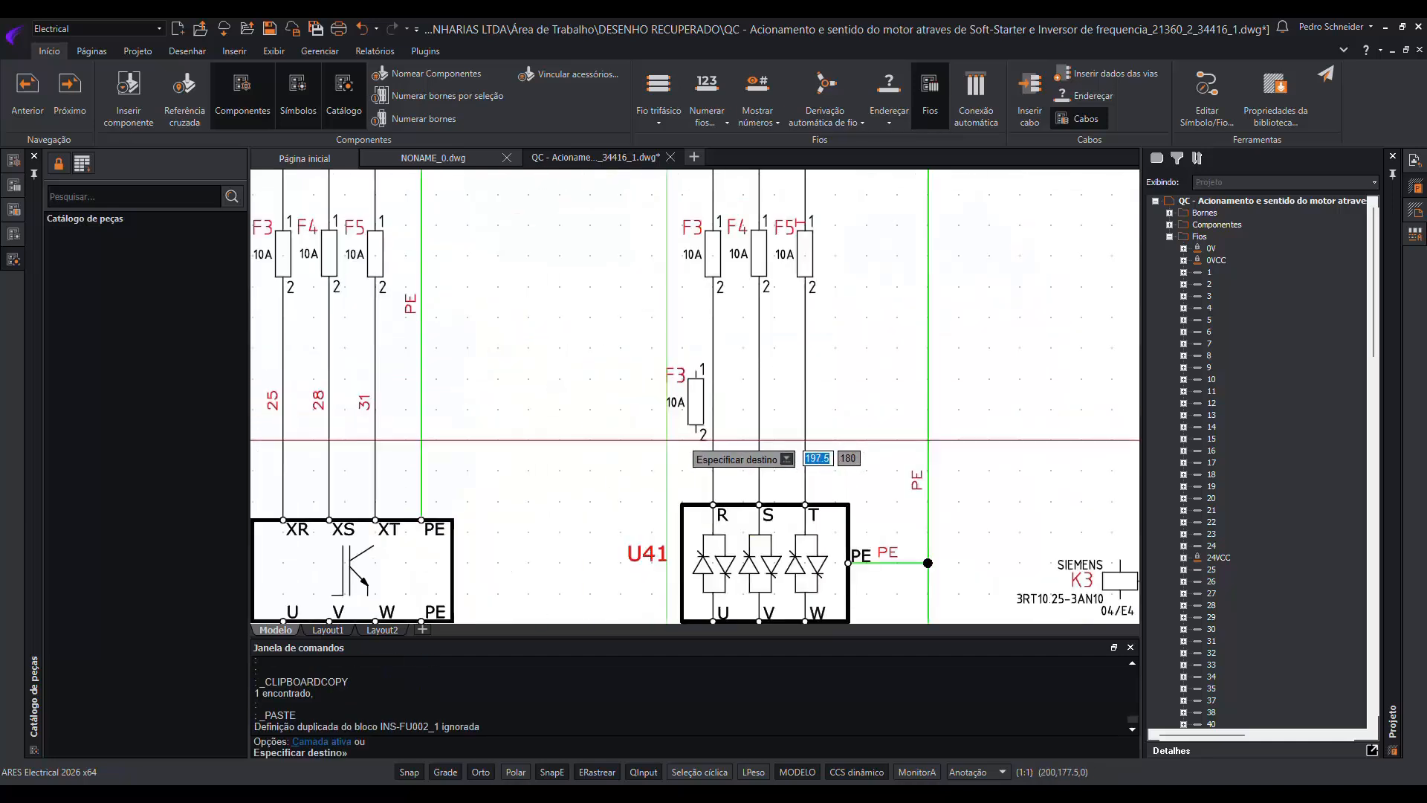
pyautogui.click(409, 772)
pyautogui.scroll(5, 758, 432)
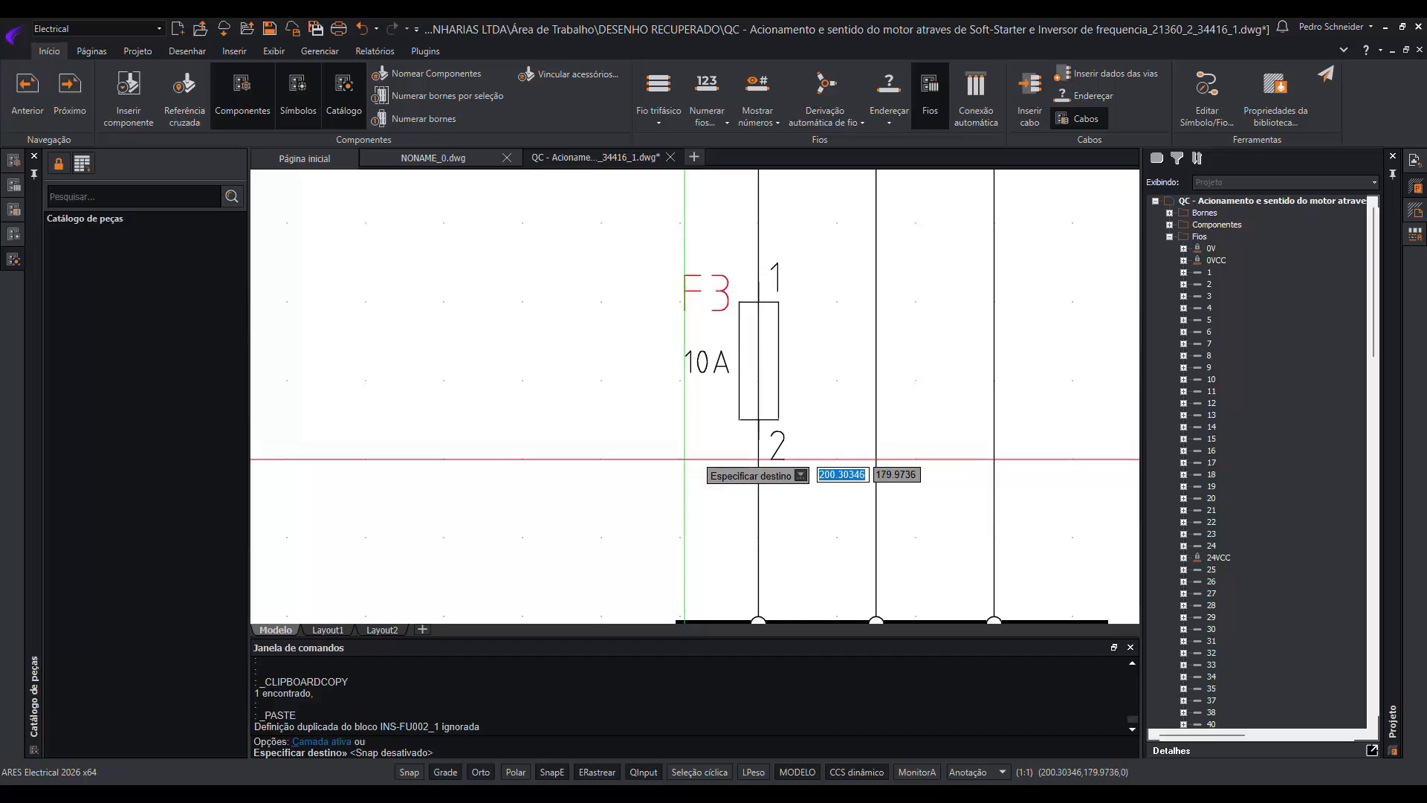
pyautogui.click(684, 459)
pyautogui.click(698, 415)
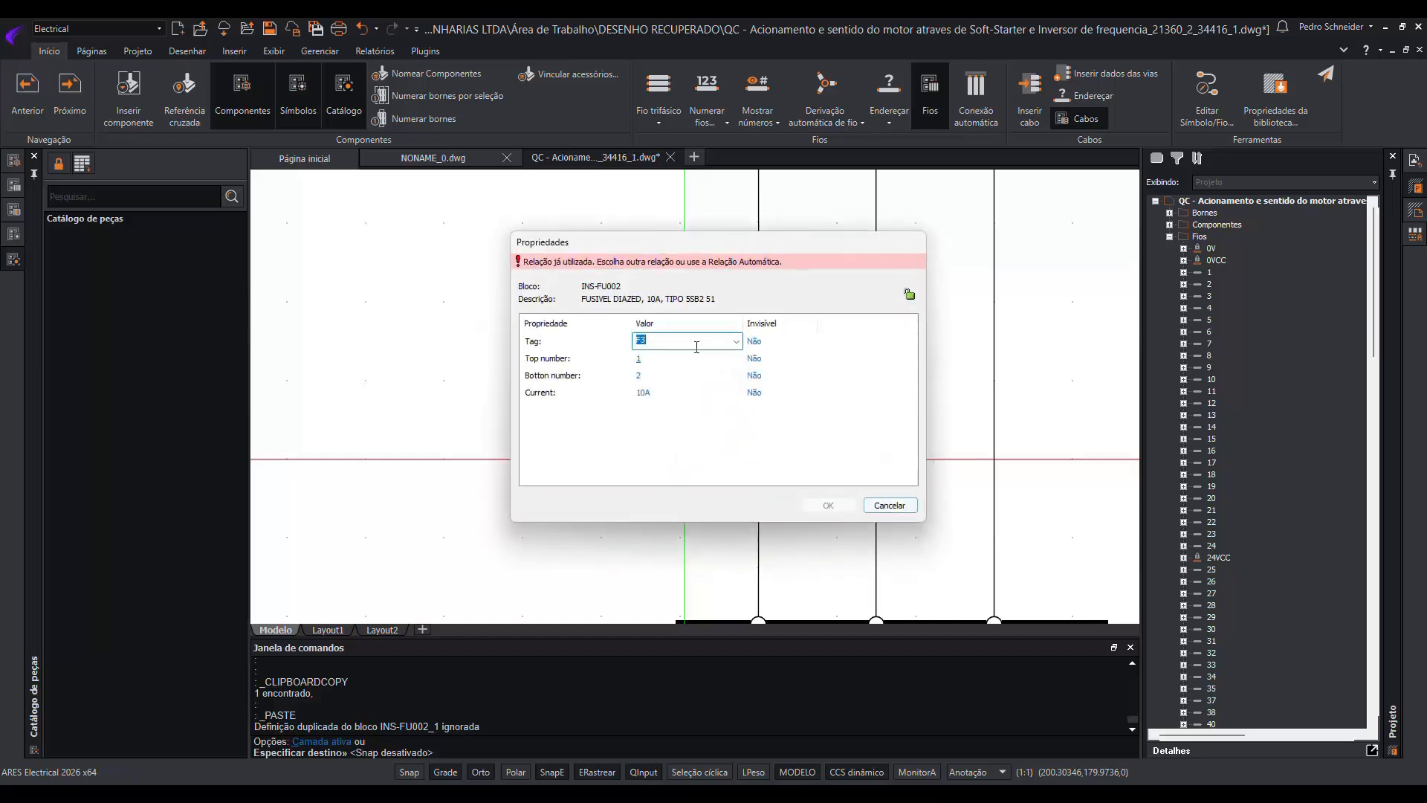
# Set the tag of the newly pasted fuse to F9 and accept its properties.
pyautogui.write('F5')
pyautogui.press('BackSpace')
pyautogui.write('9')
pyautogui.click(828, 505)
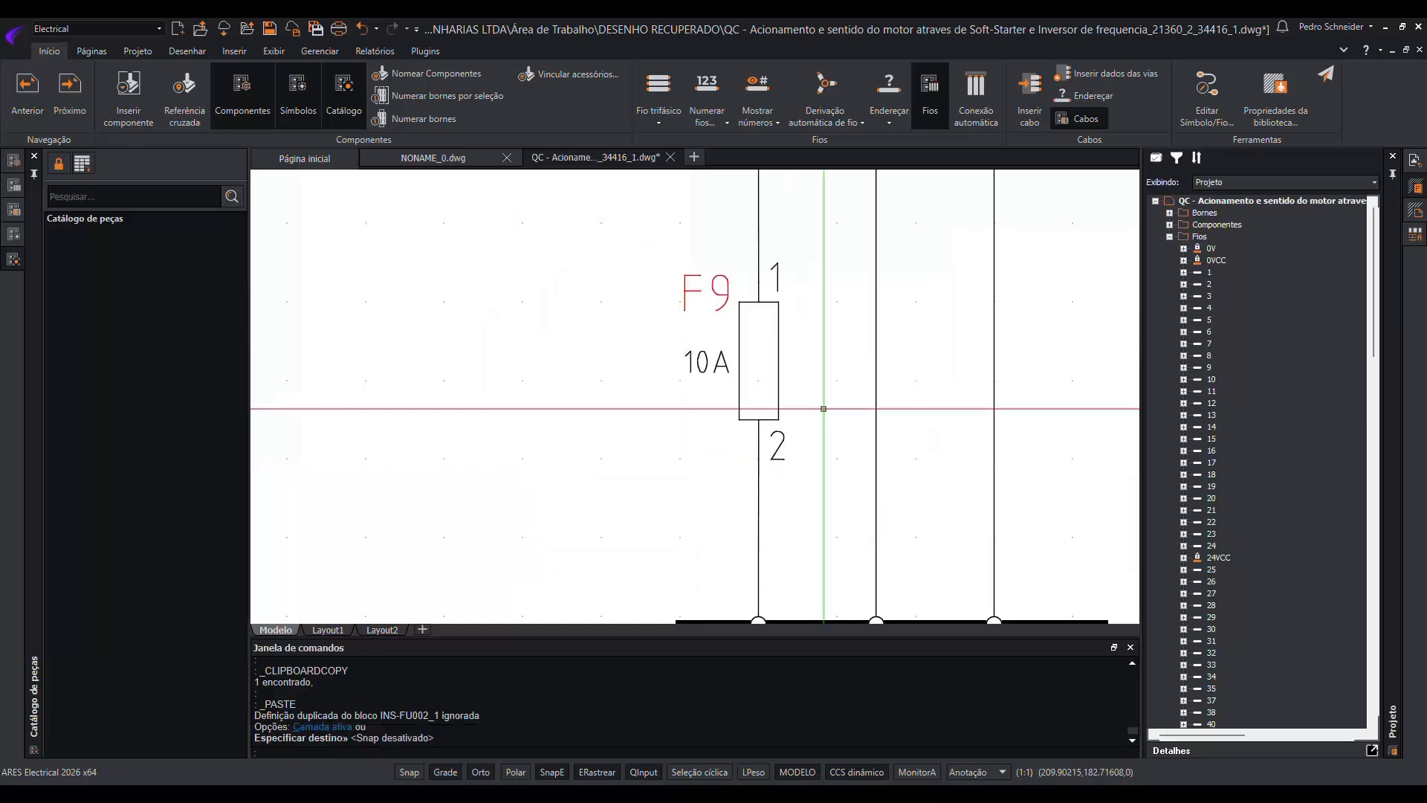
# Examine fuse F9 and the R wire segments at both of its terminals to check how the wire is split.
pyautogui.scroll(-3, 879, 474)
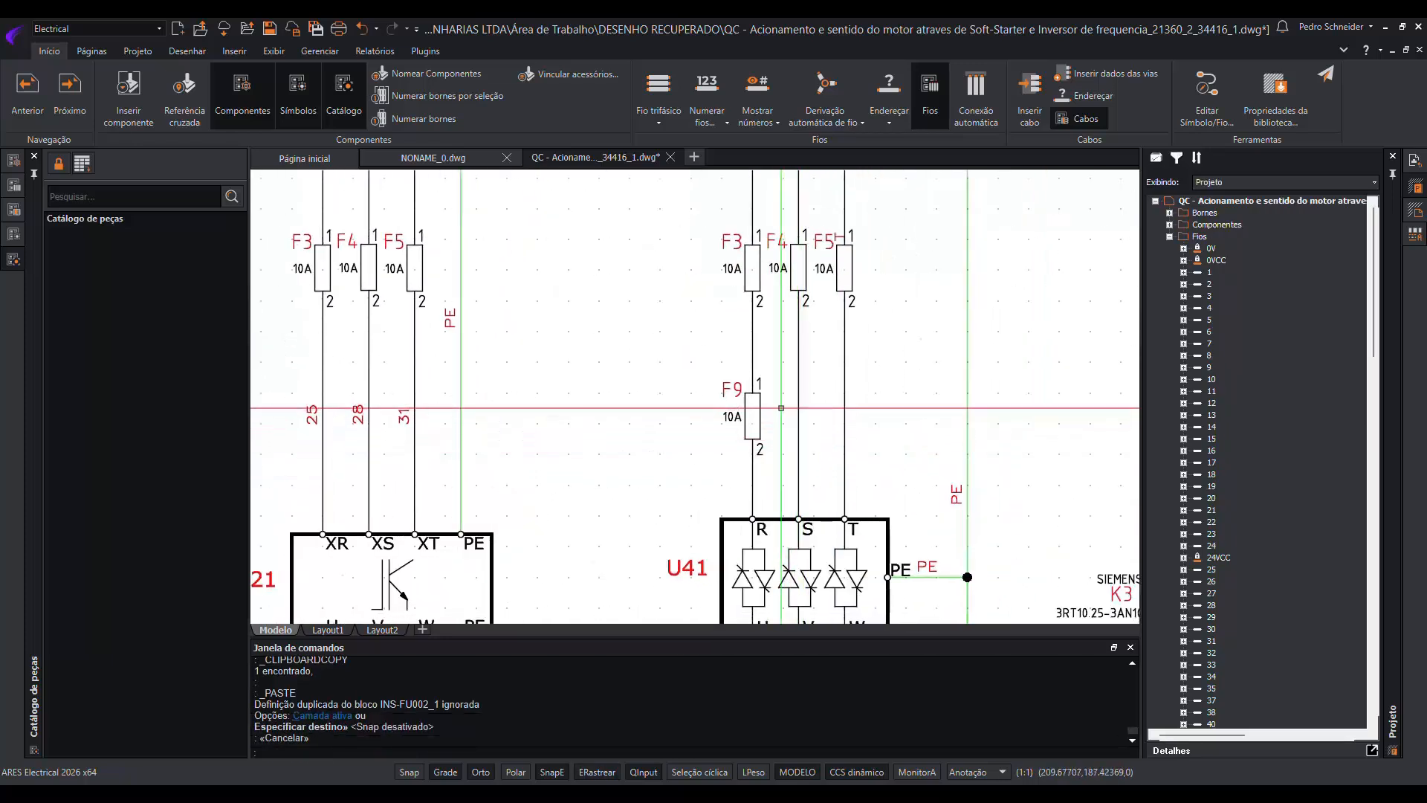
pyautogui.scroll(2, 784, 419)
pyautogui.moveTo(756, 419); pyautogui.dragTo(686, 418, button='middle')
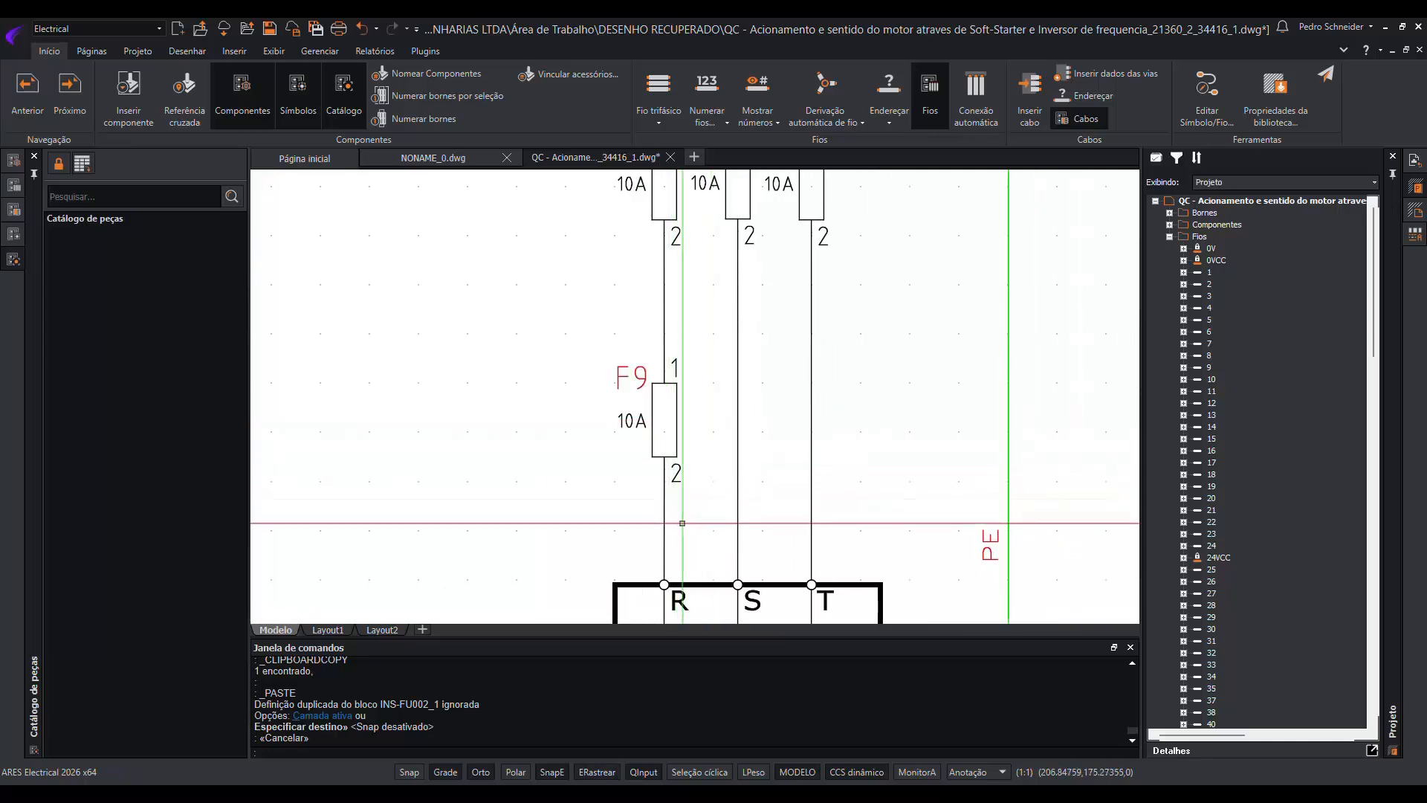
pyautogui.scroll(2, 668, 461)
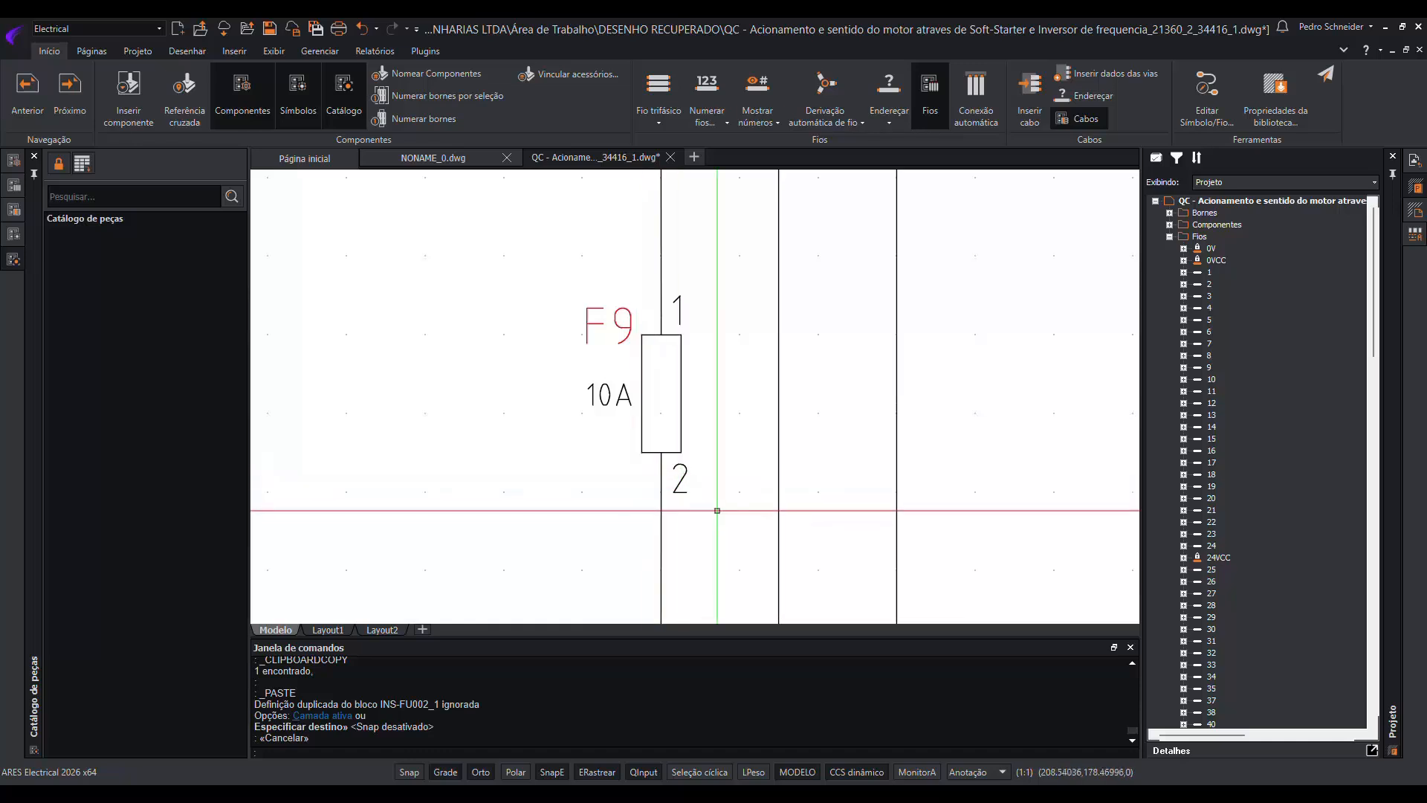
pyautogui.scroll(-2, 686, 434)
pyautogui.moveTo(686, 434); pyautogui.dragTo(651, 382, button='middle')
pyautogui.click(649, 449)
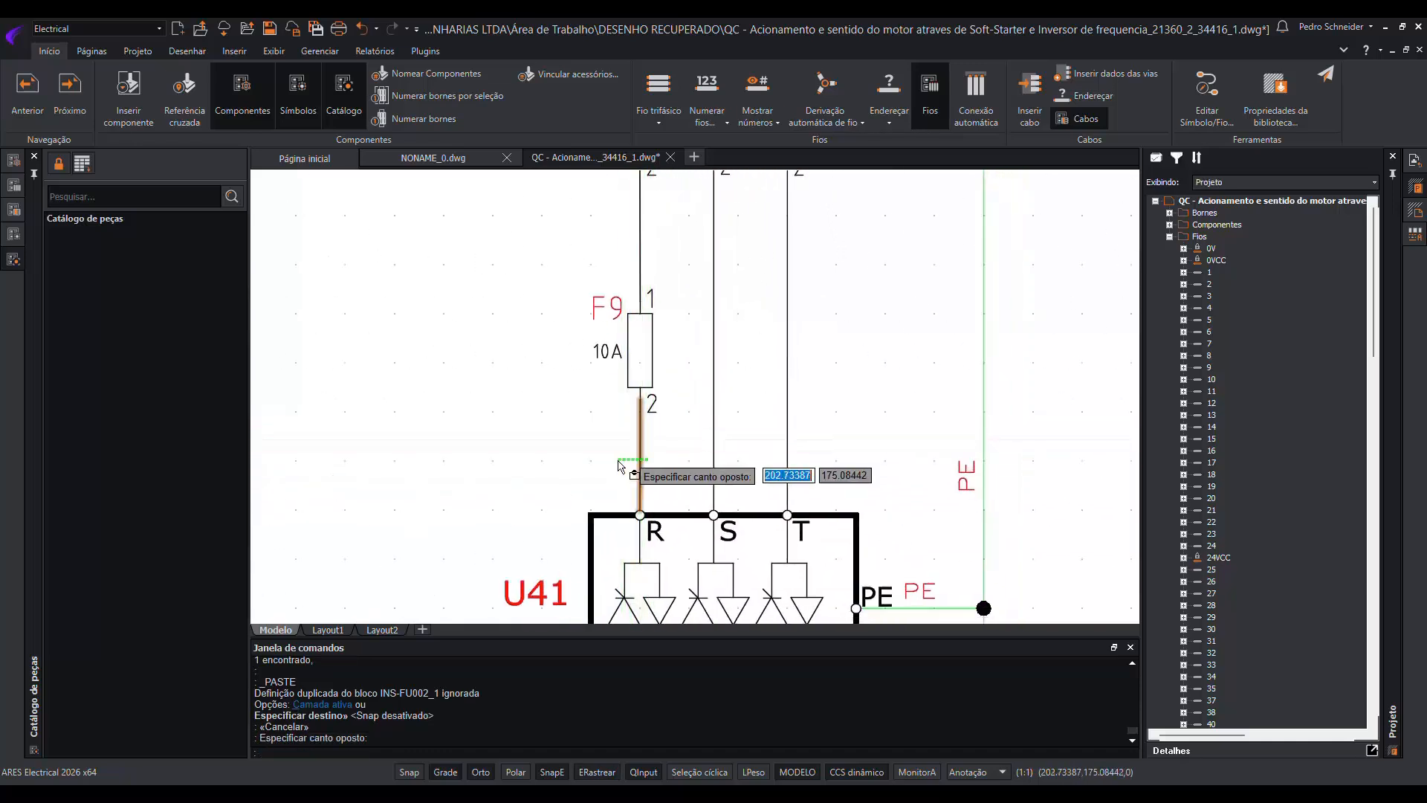
pyautogui.click(630, 466)
pyautogui.click(661, 245)
pyautogui.press('Escape')
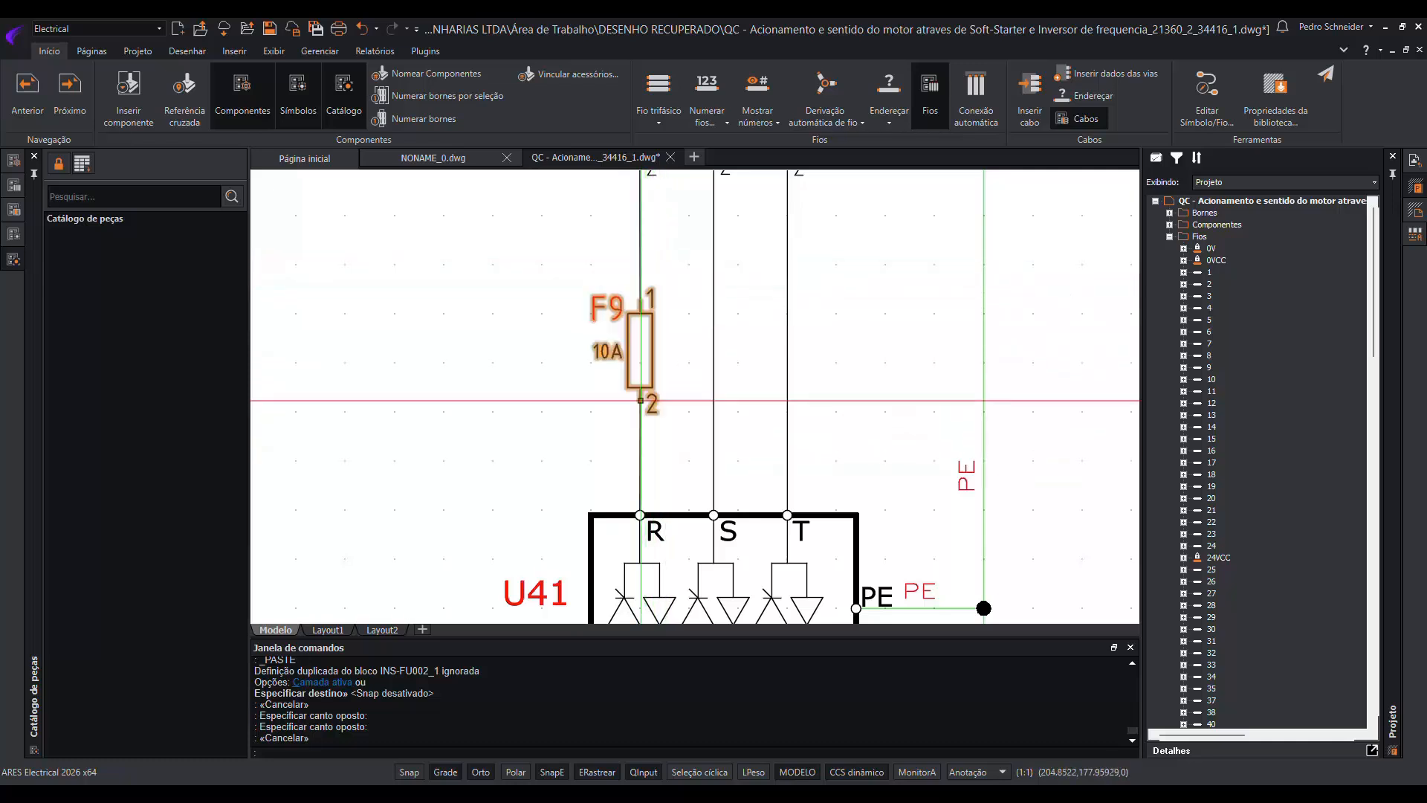
pyautogui.scroll(2, 648, 441)
pyautogui.scroll(-3, 648, 441)
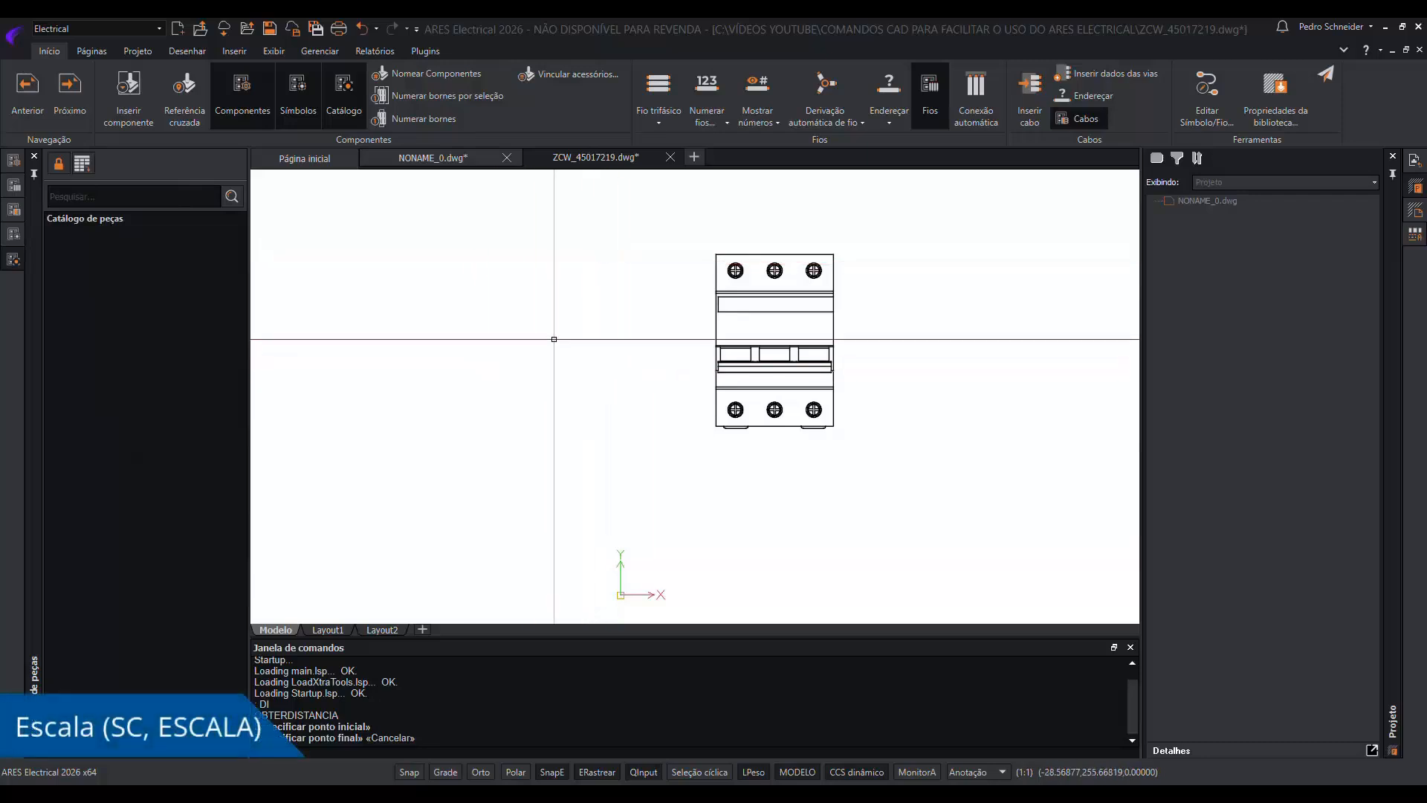
pyautogui.moveTo(730, 345); pyautogui.dragTo(700, 354, button='middle')
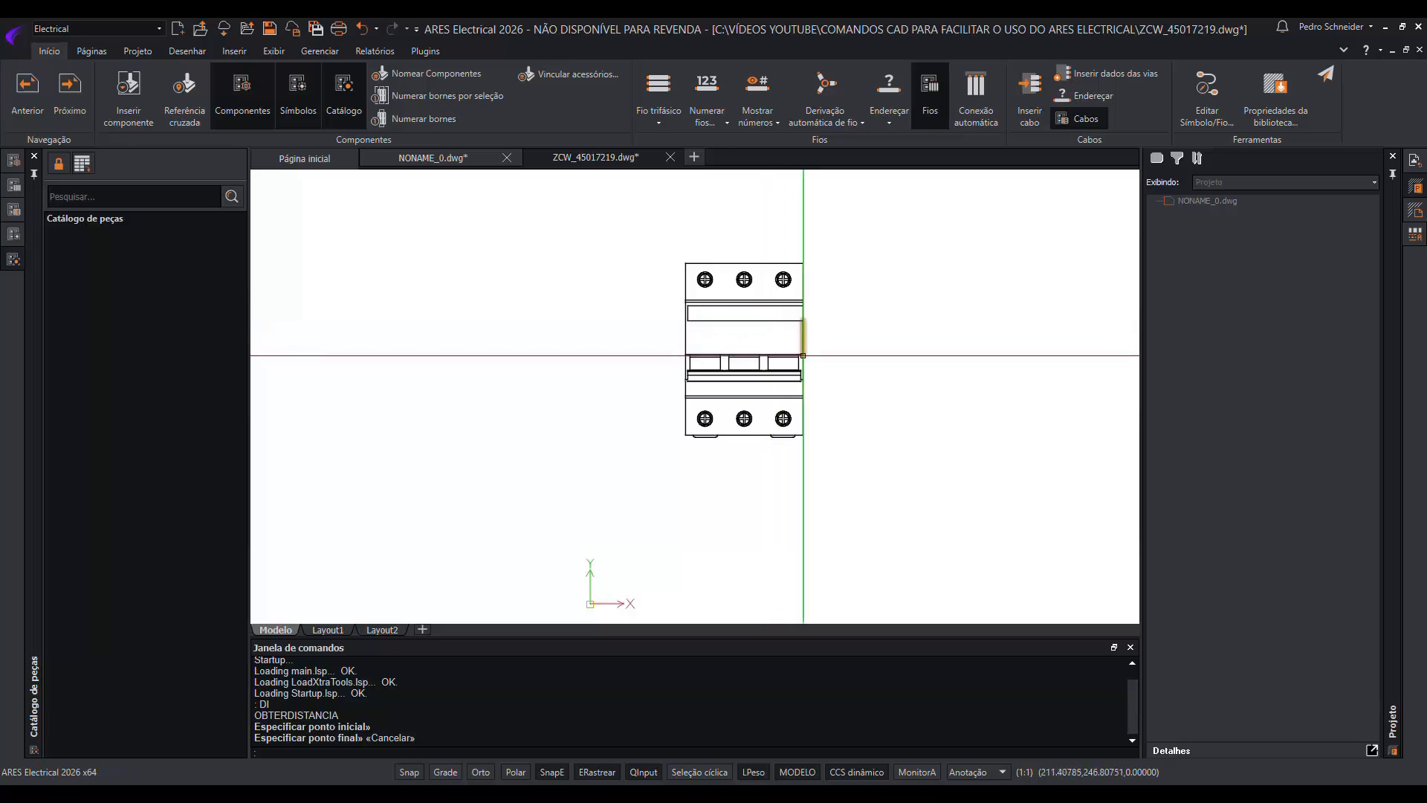
pyautogui.write('DI')
pyautogui.press('Escape')
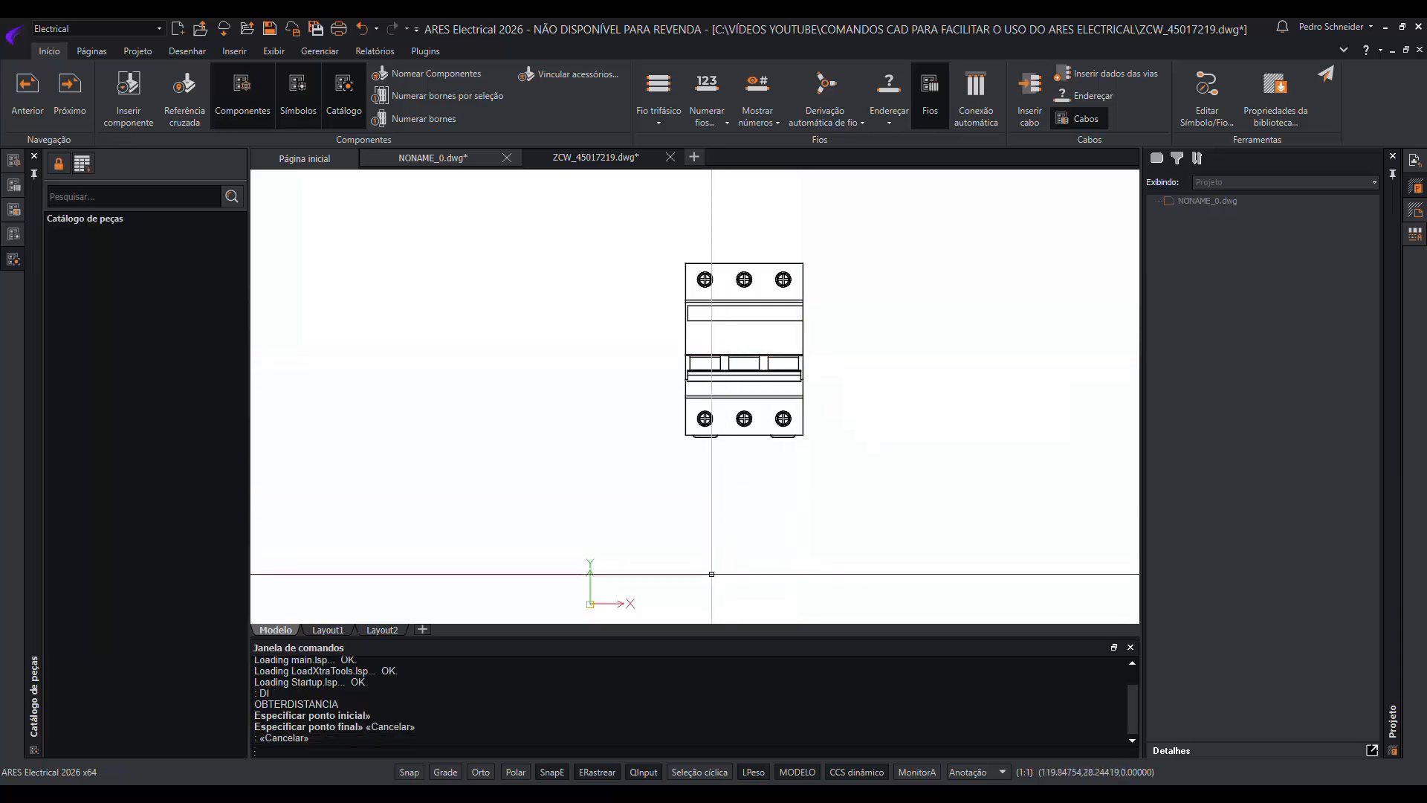
# Measure the circuit breaker's overall height from the midpoint of its lower mounting tab to its top edge.
pyautogui.moveTo(750, 342)
pyautogui.mouseDown(button='middle')
pyautogui.moveTo(640, 389)
pyautogui.moveTo(646, 481)
pyautogui.mouseUp(button='middle')
pyautogui.scroll(5, 661, 511)
pyautogui.scroll(-4, 646, 375)
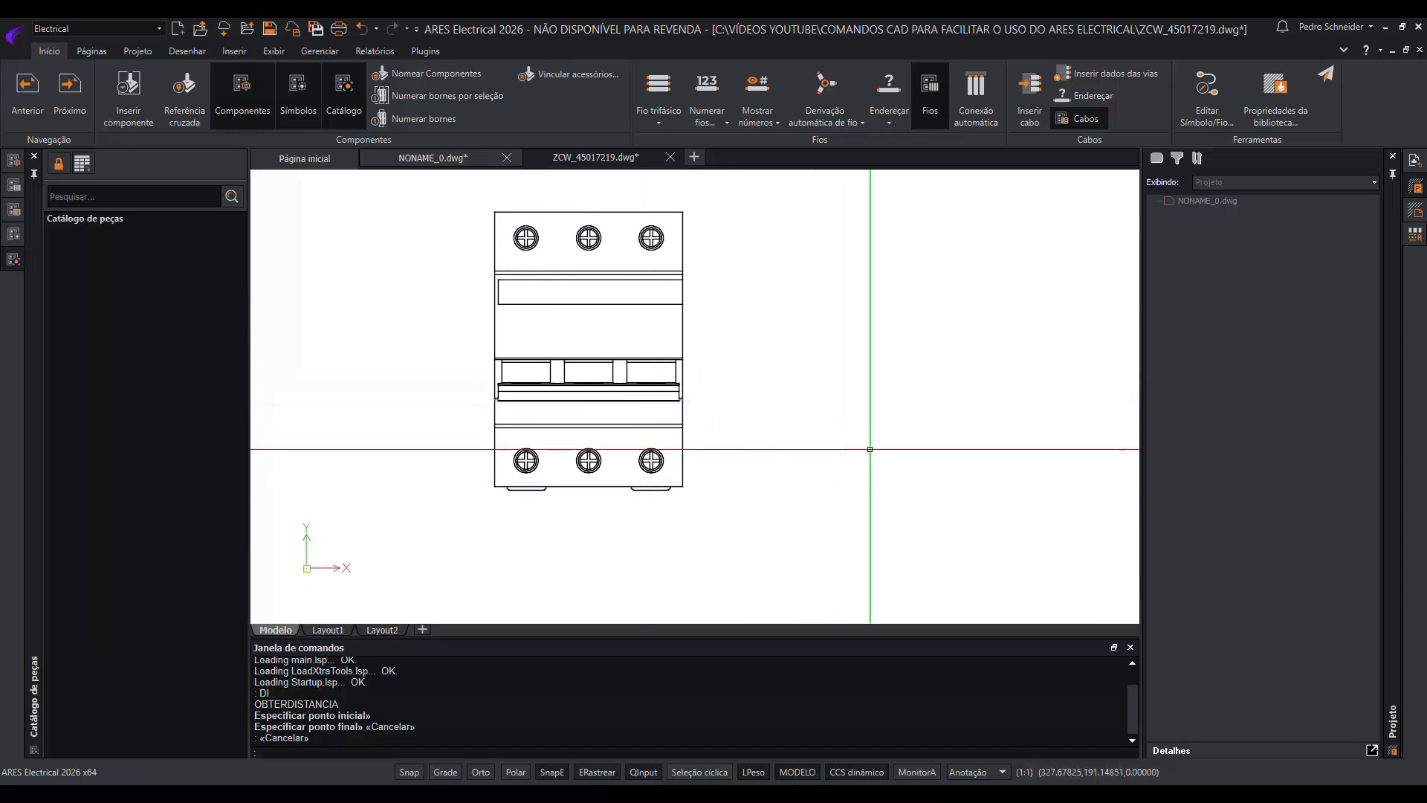
pyautogui.write('DI')
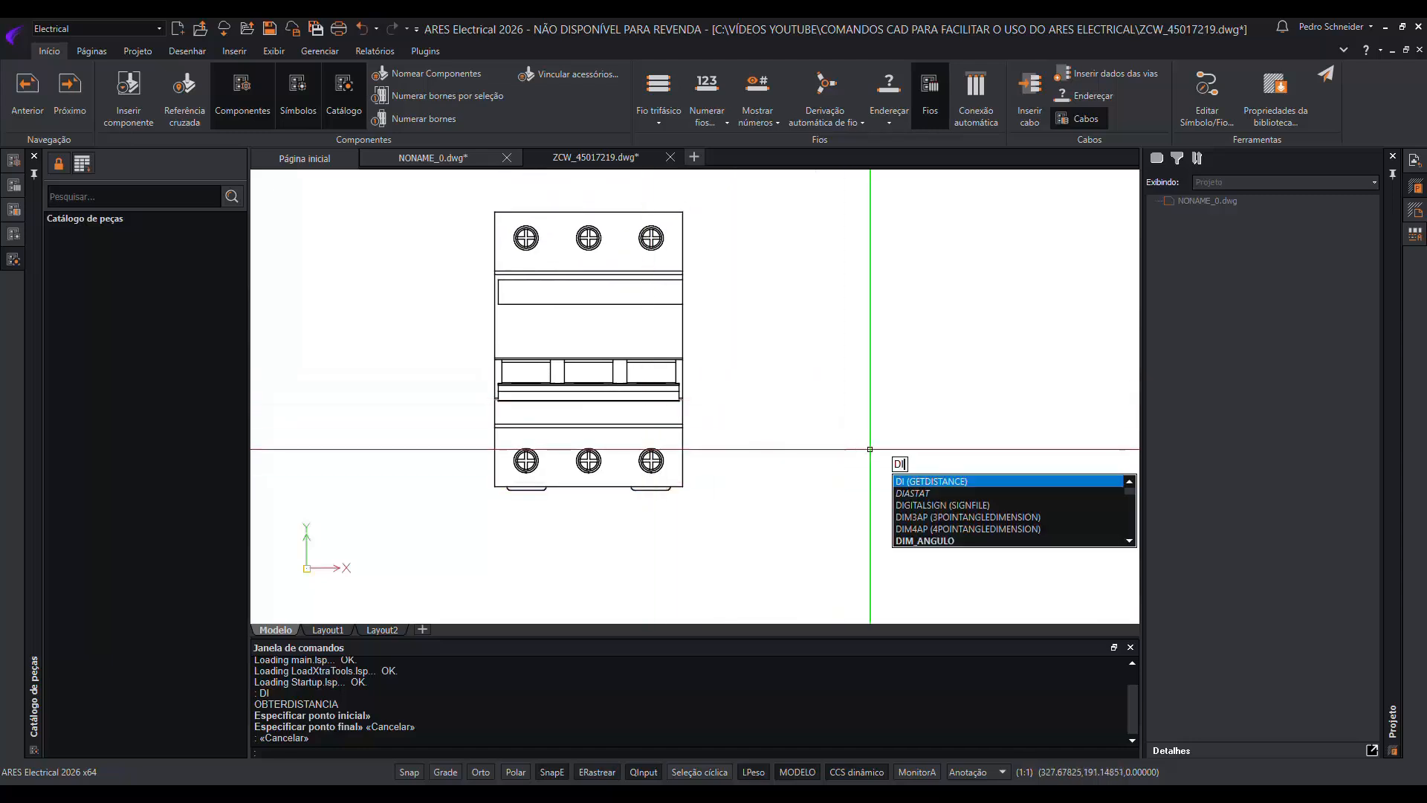
pyautogui.press('Return')
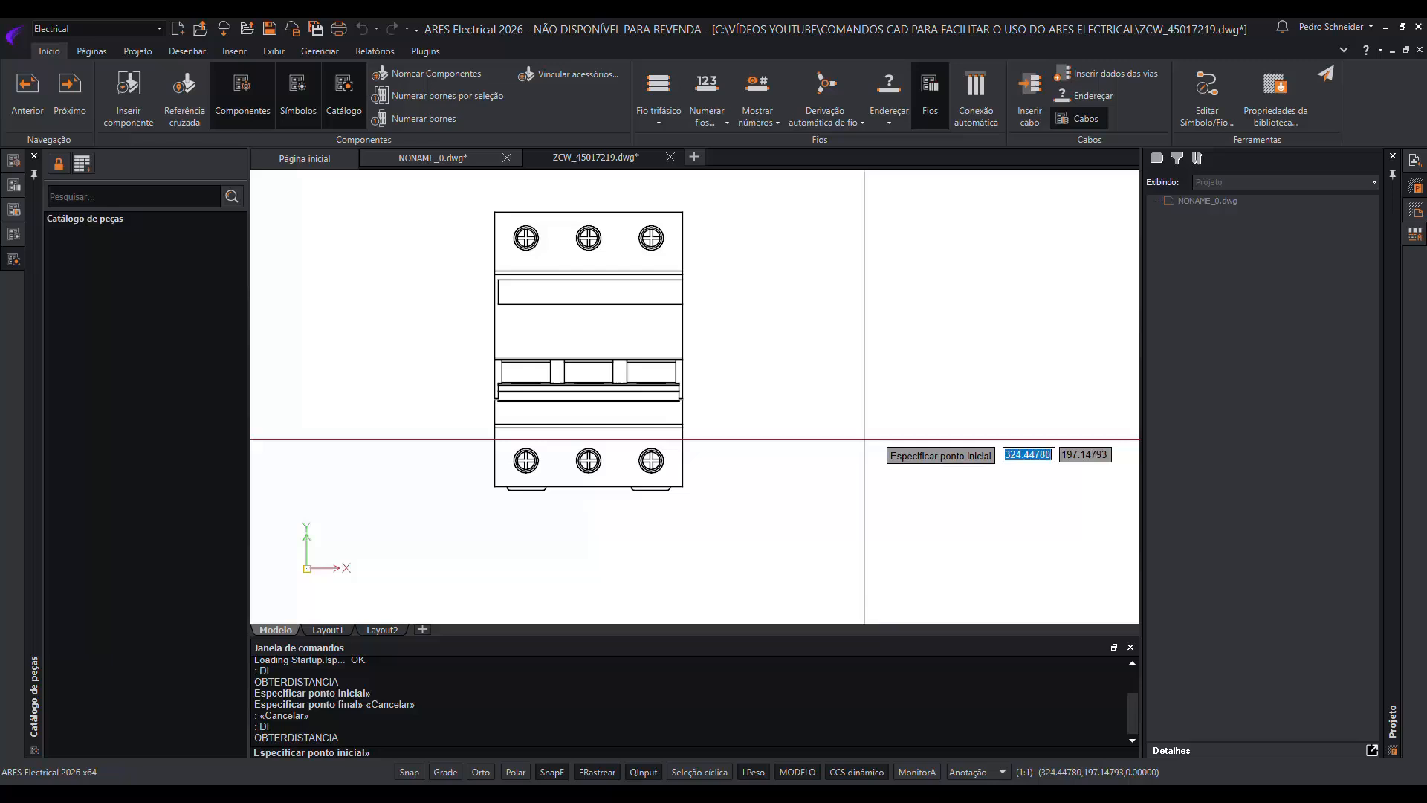
pyautogui.click(651, 489)
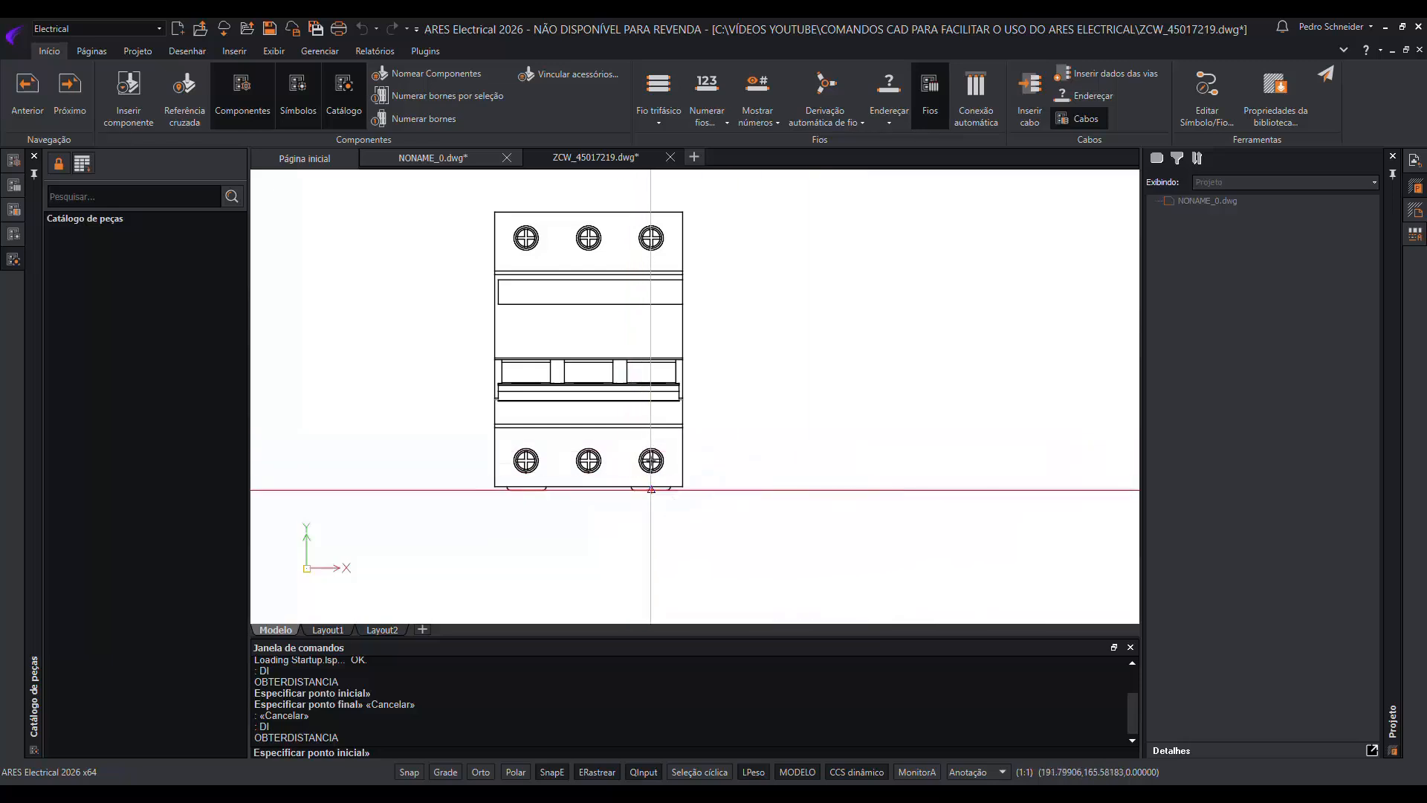
pyautogui.click(651, 212)
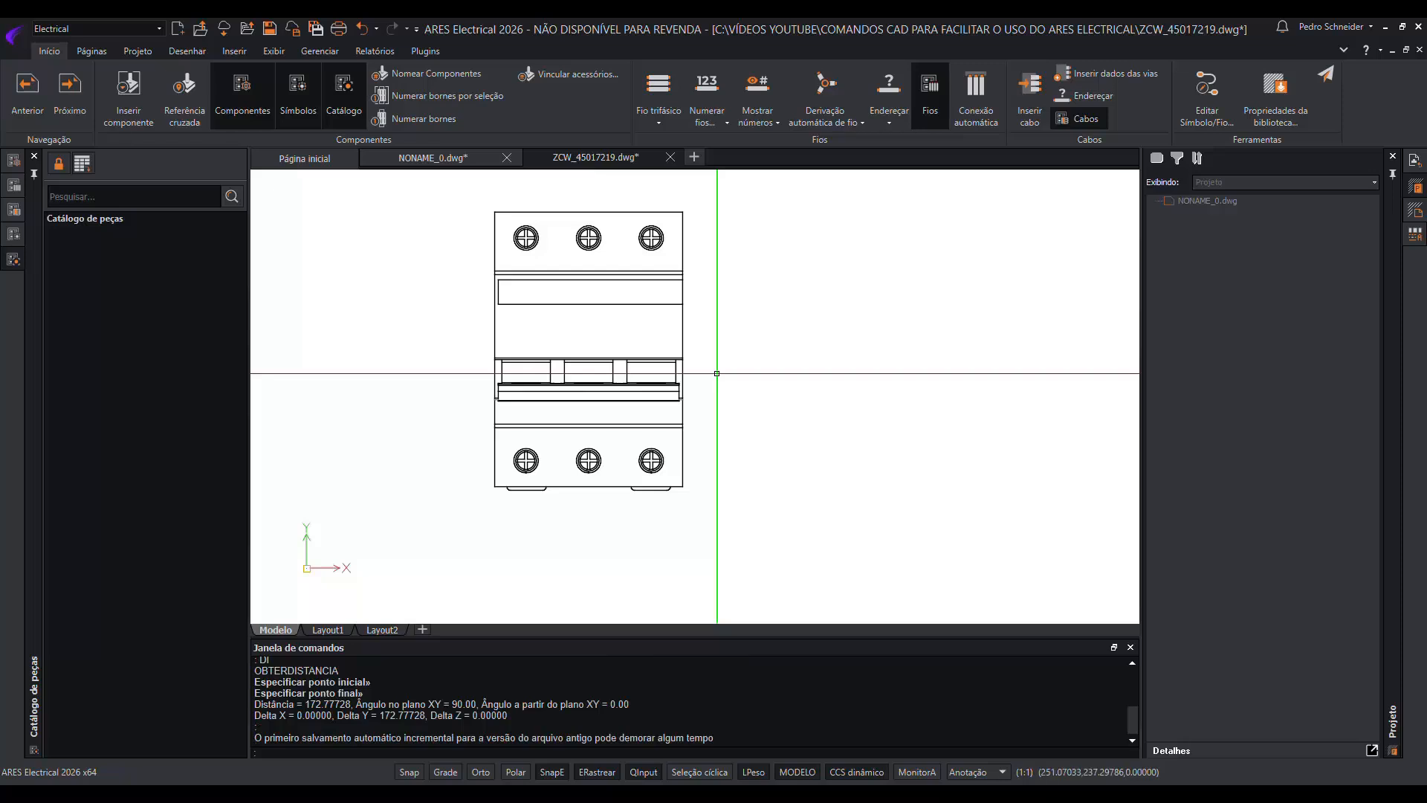
# Scale the whole circuit breaker from its lower-left corner by reference, picking its overall height as the reference length and setting the new length to 80.
pyautogui.click(724, 513)
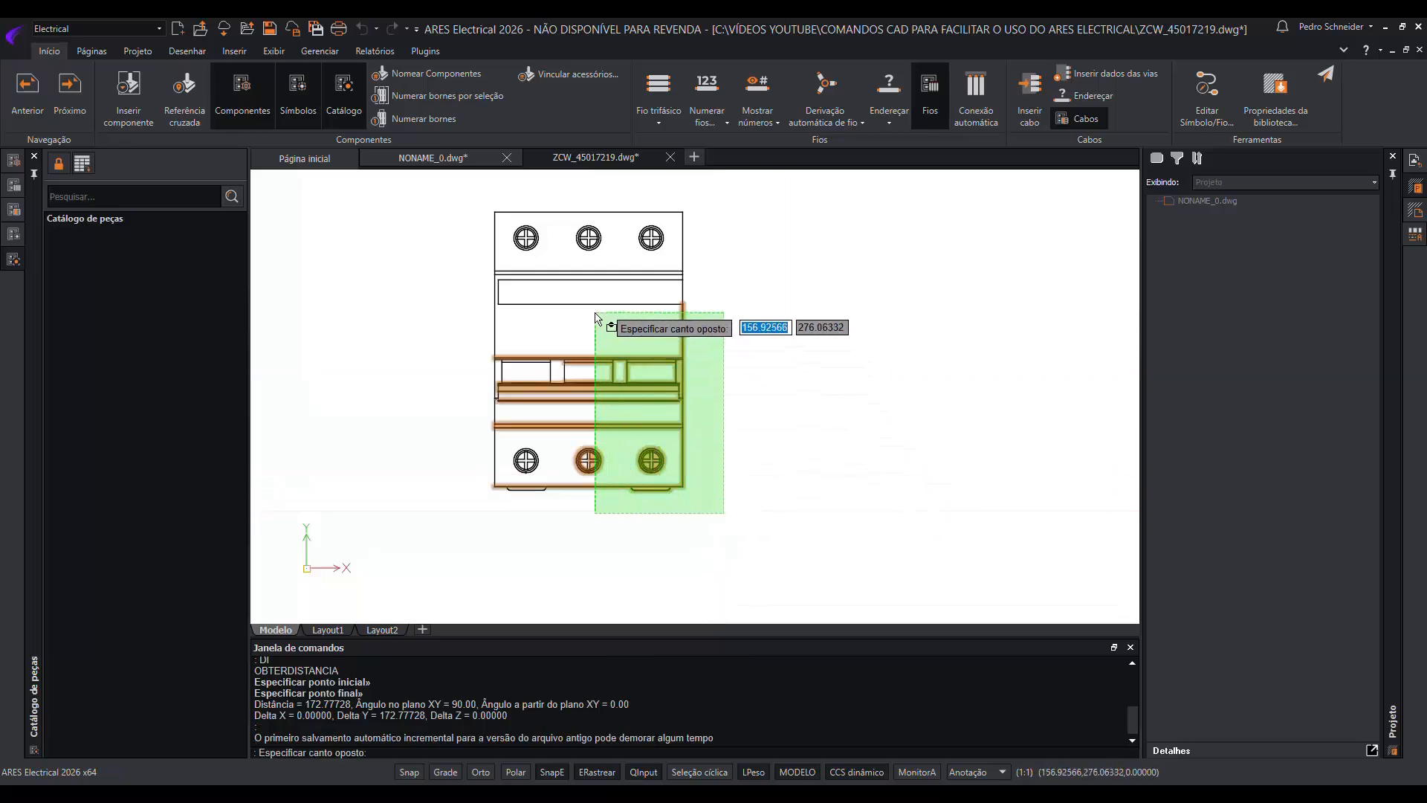
pyautogui.click(475, 217)
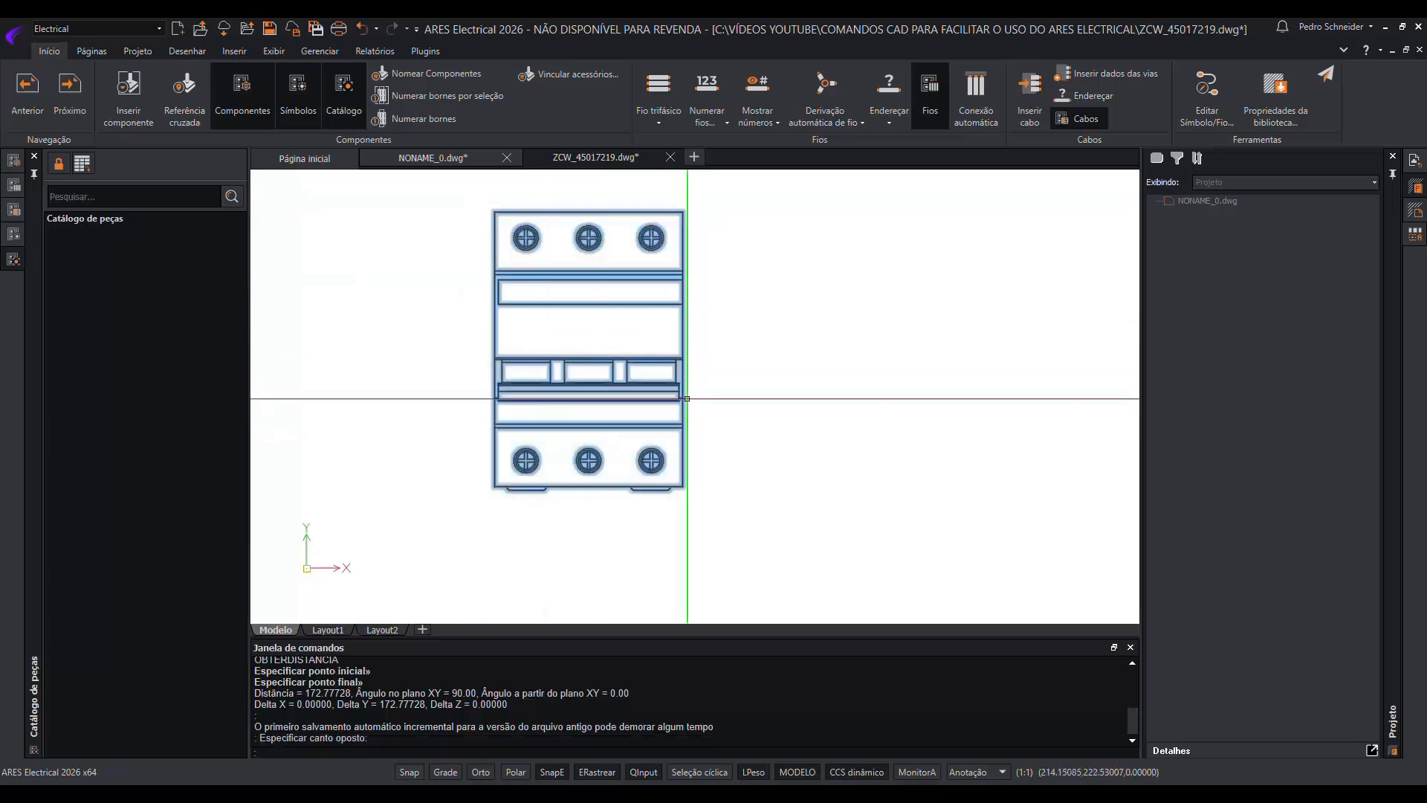
pyautogui.write('S')
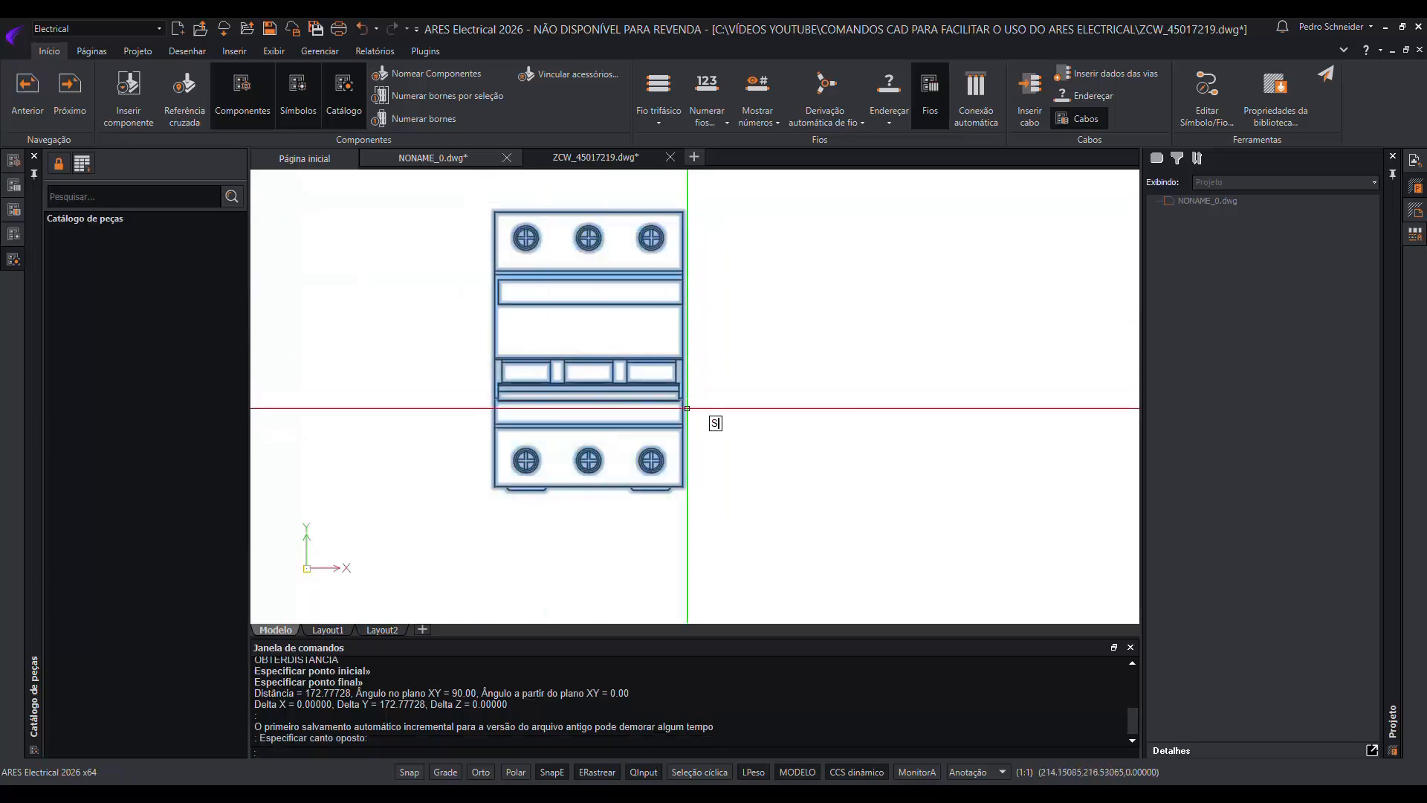
pyautogui.write('C')
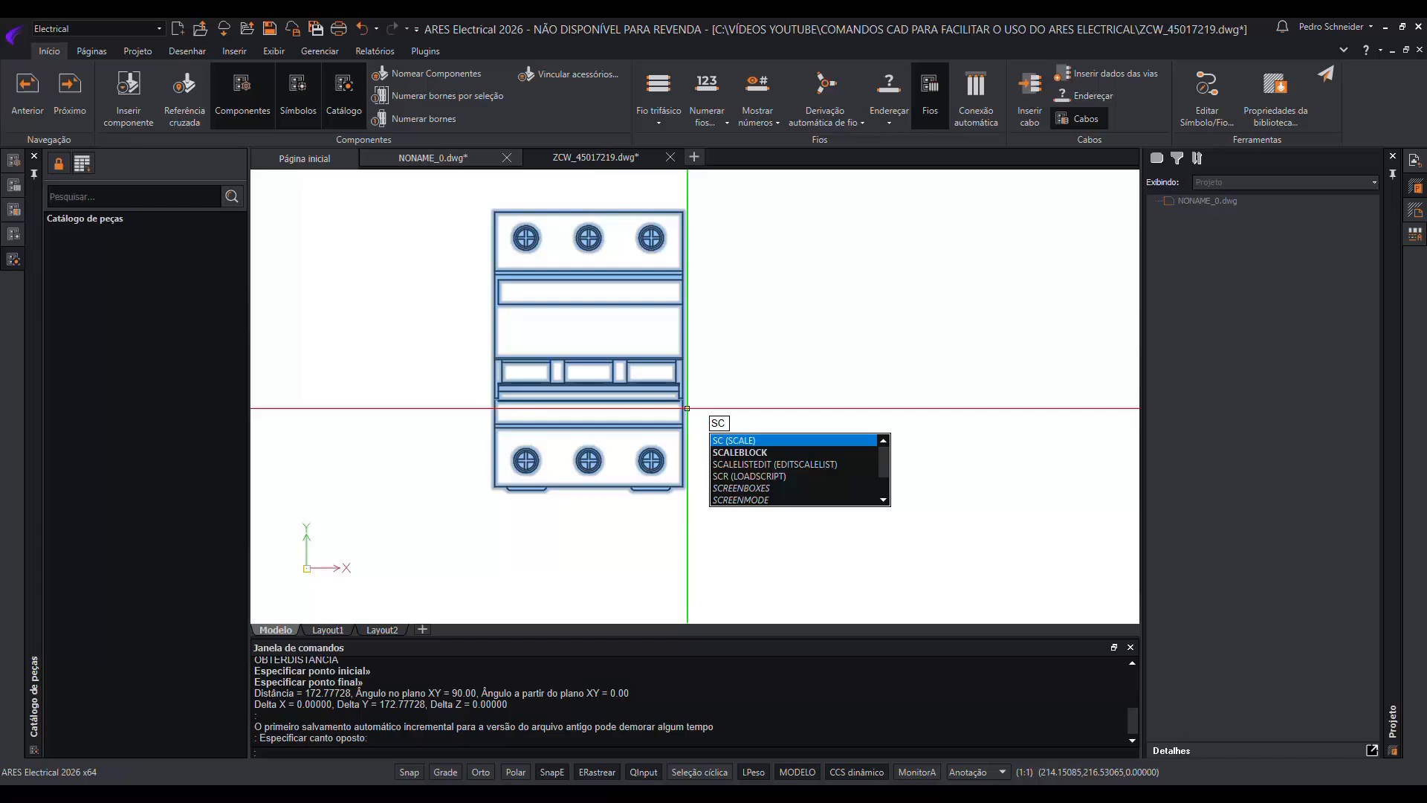
pyautogui.press('Return')
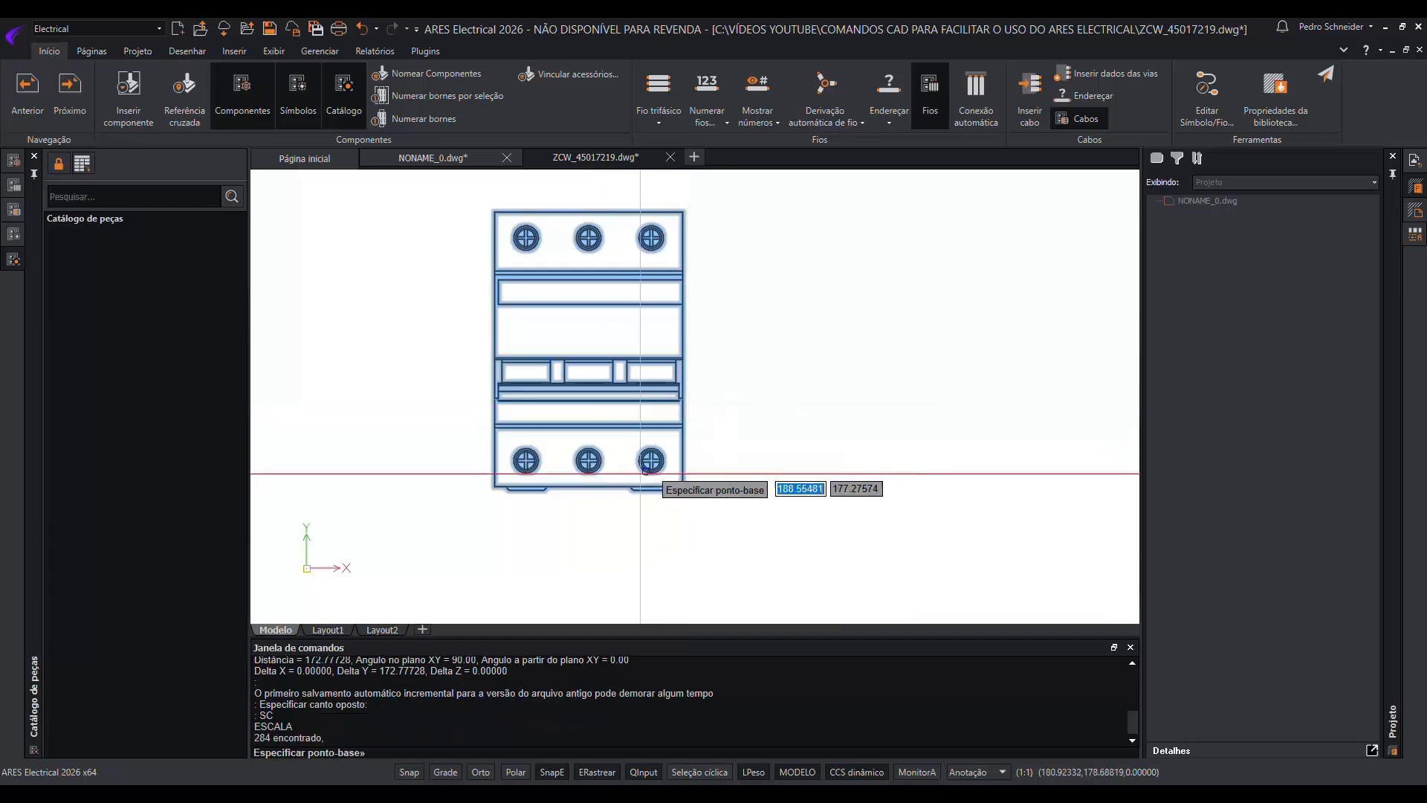
pyautogui.click(495, 487)
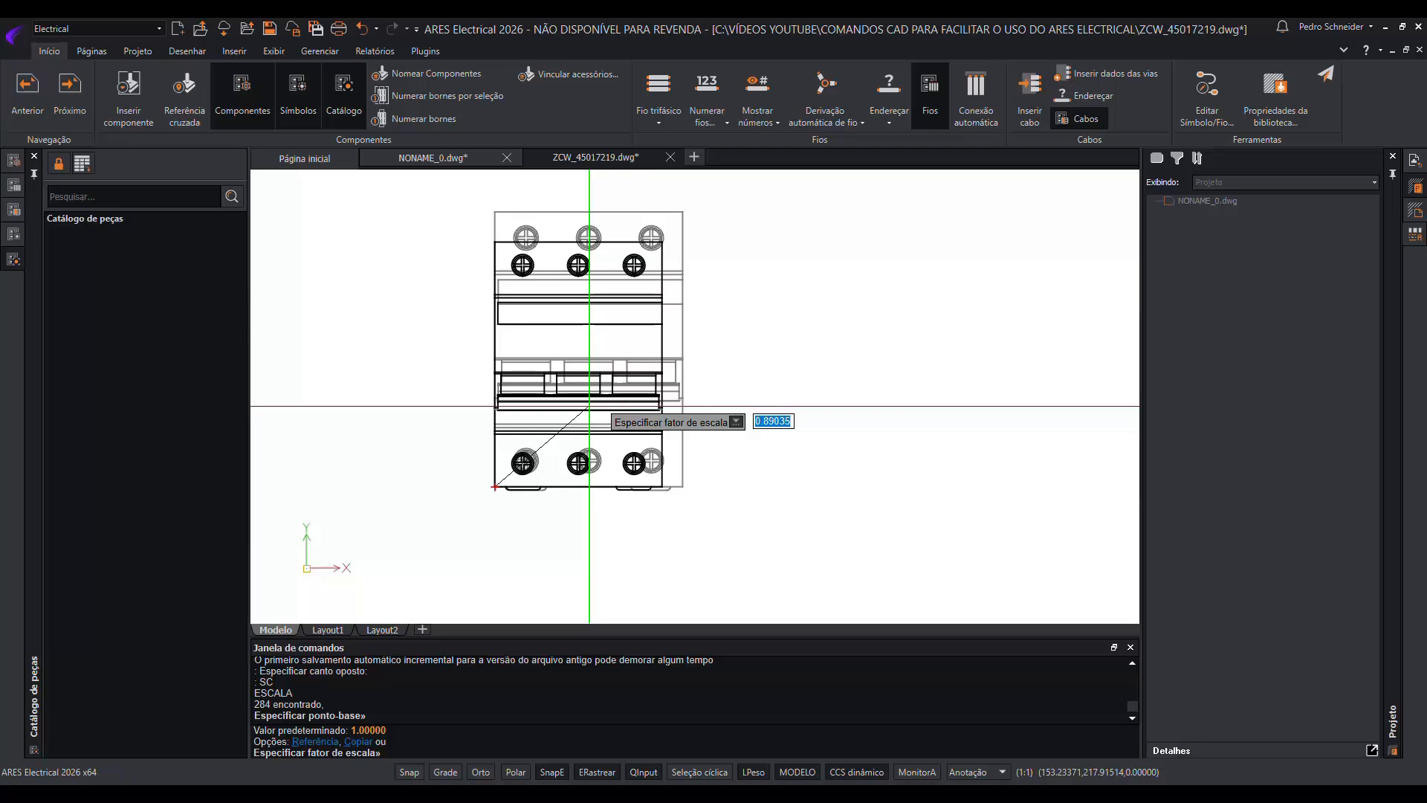
pyautogui.write('R')
pyautogui.press('Return')
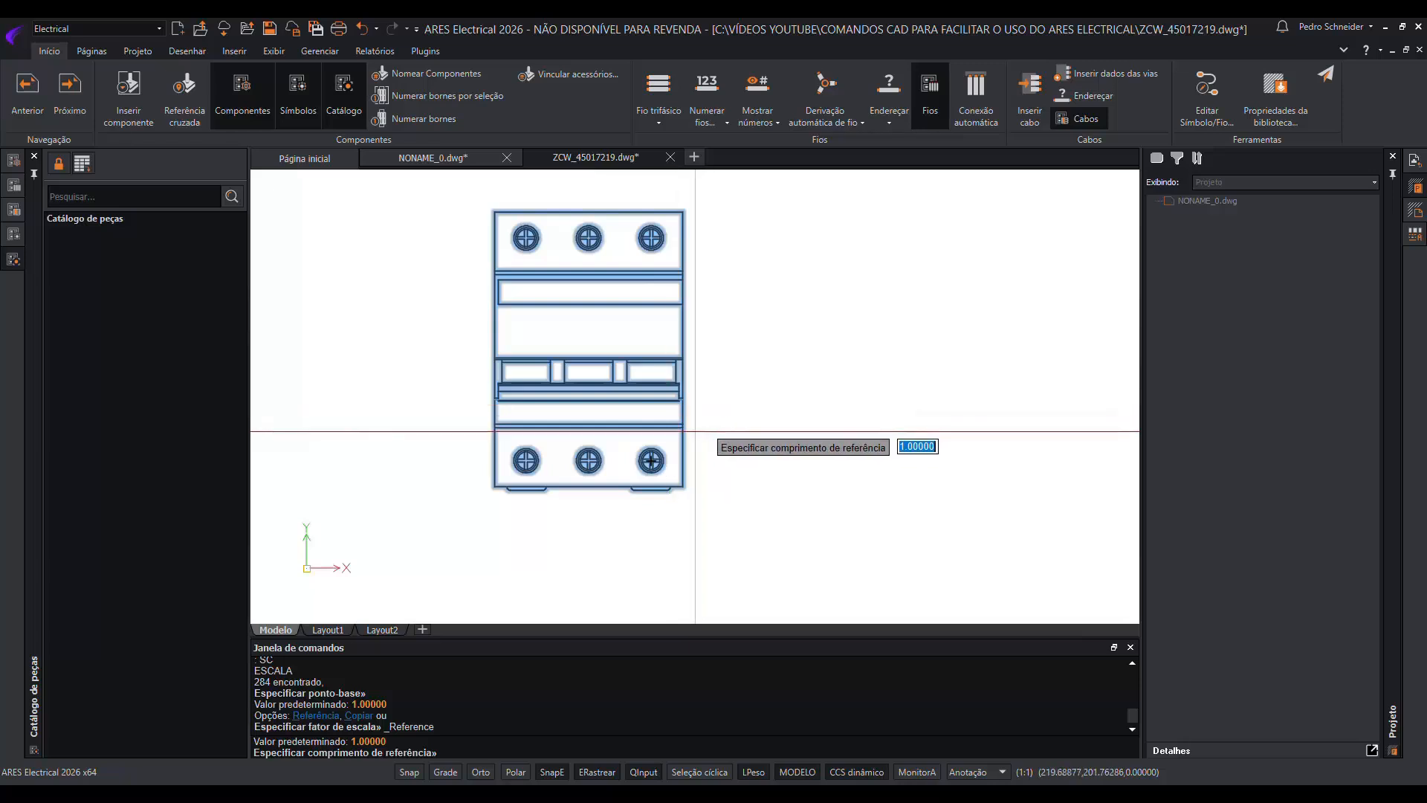
pyautogui.click(651, 490)
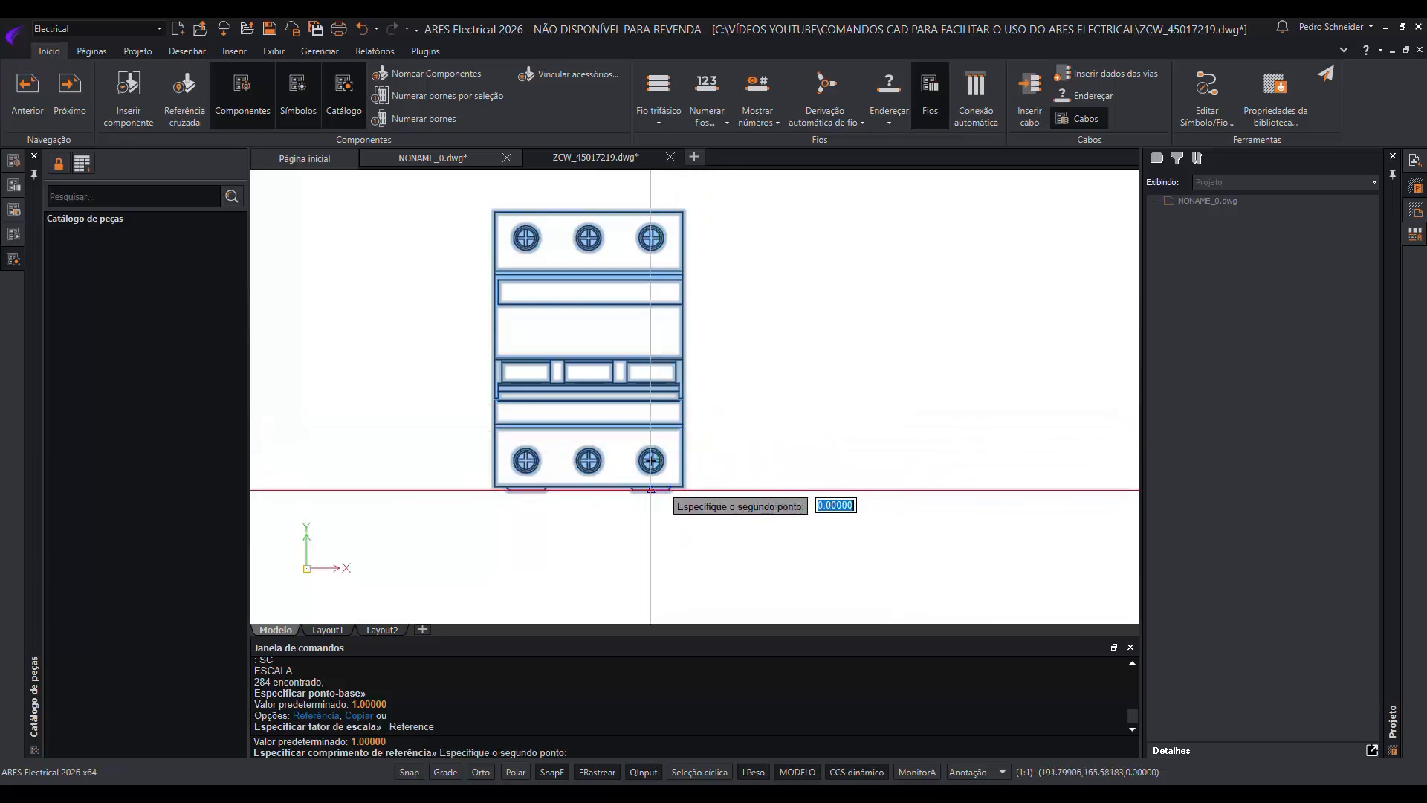
pyautogui.click(651, 213)
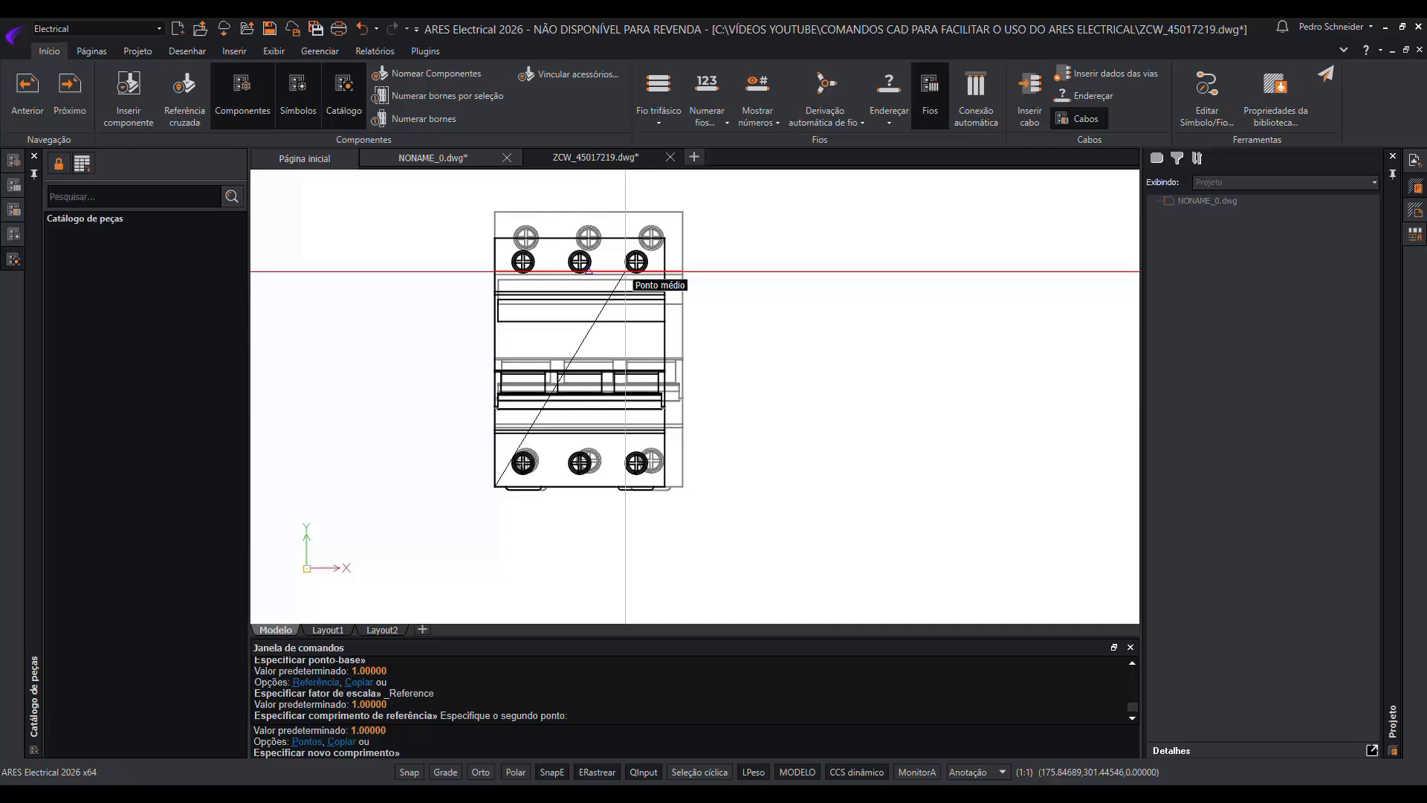
pyautogui.write('80')
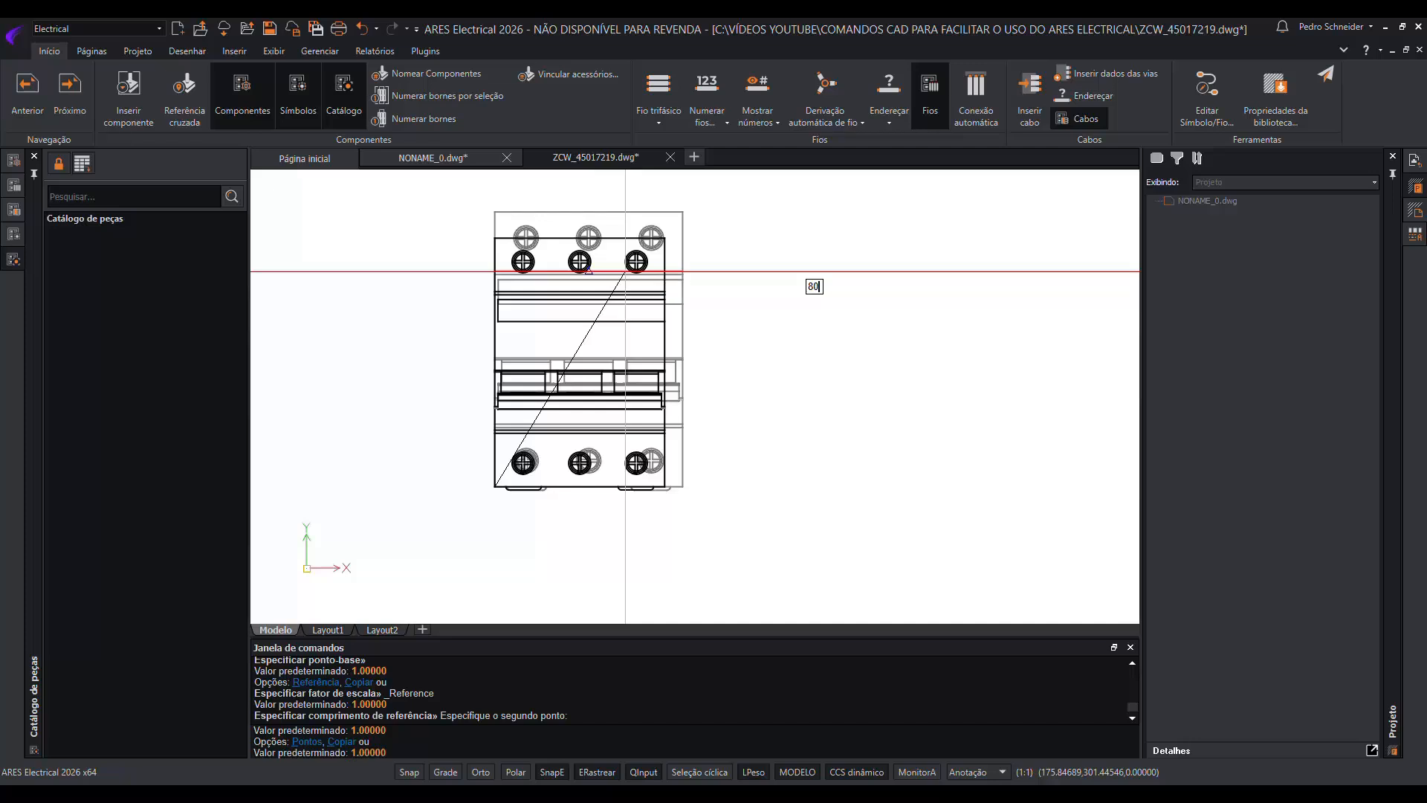
pyautogui.press('Return')
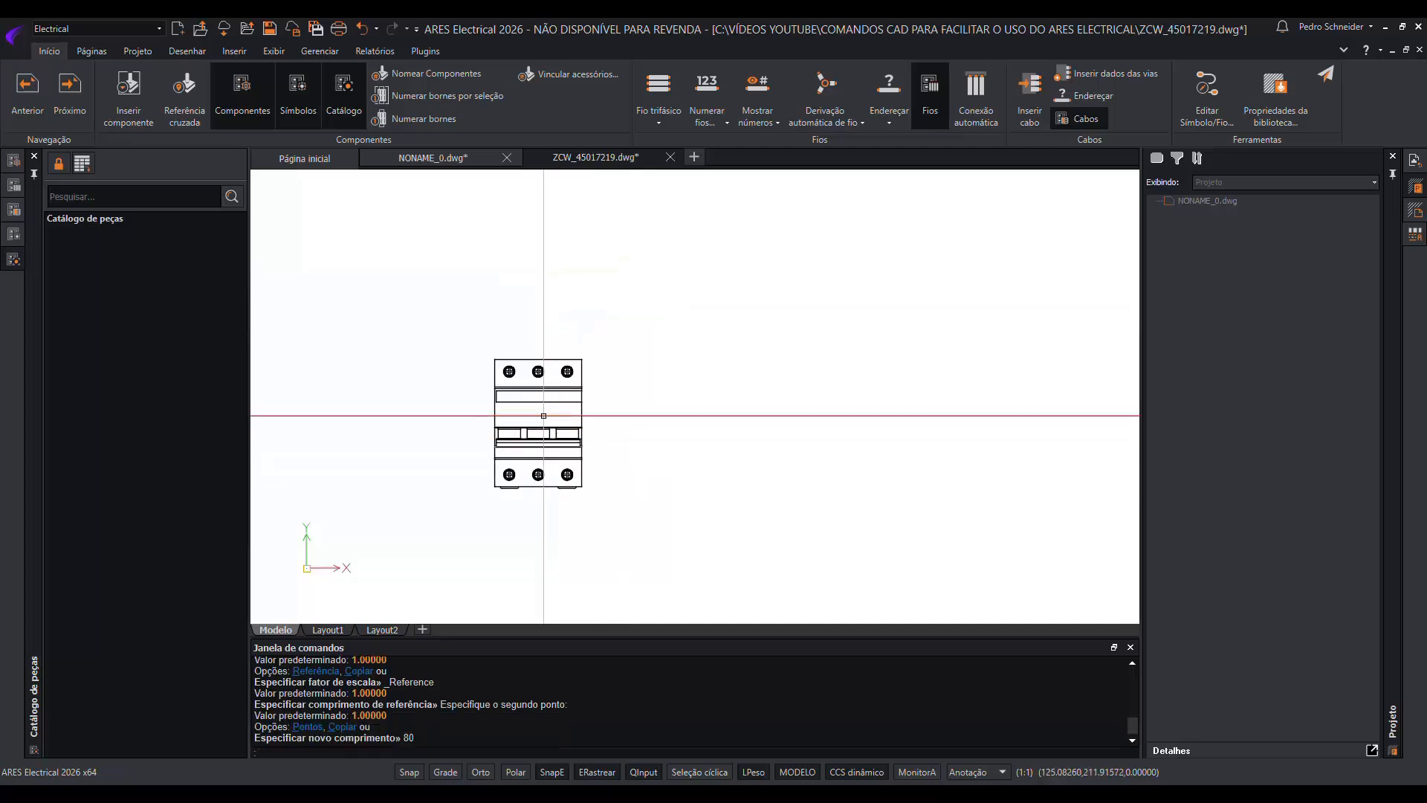
# Measure the scaled circuit breaker's overall height from its lower mounting tab to its top edge.
pyautogui.scroll(5, 596, 453)
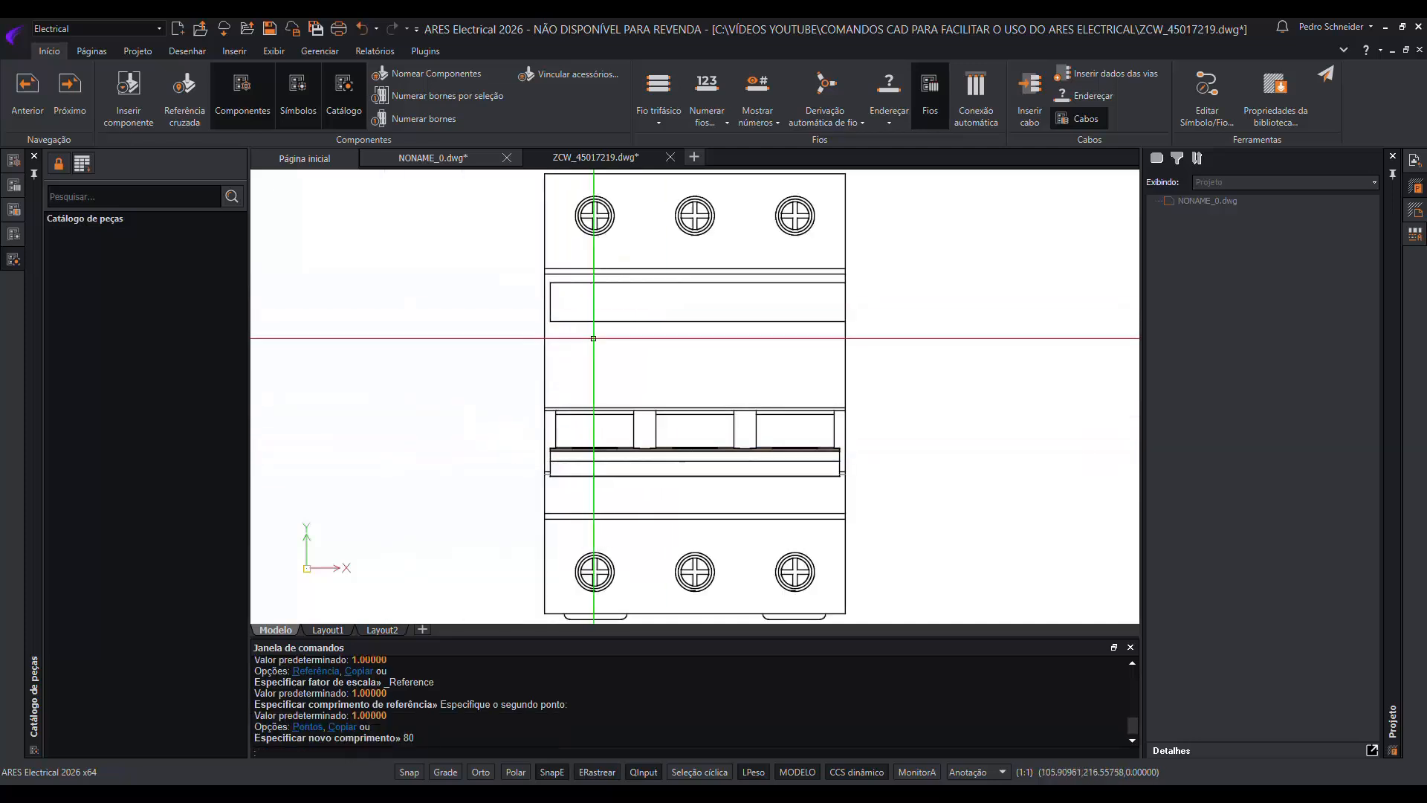
pyautogui.scroll(-5, 597, 452)
pyautogui.click(787, 333)
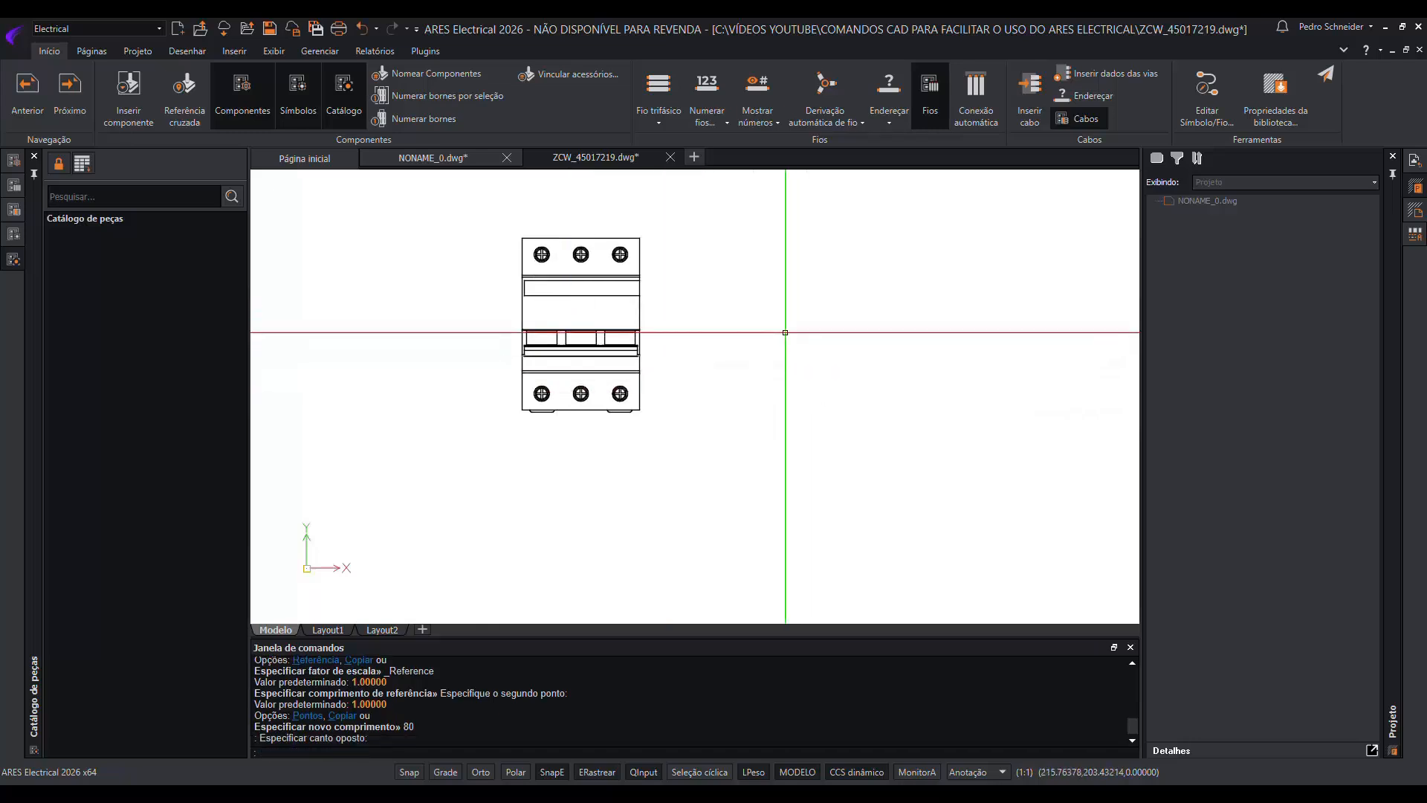
pyautogui.write('DI')
pyautogui.press('Return')
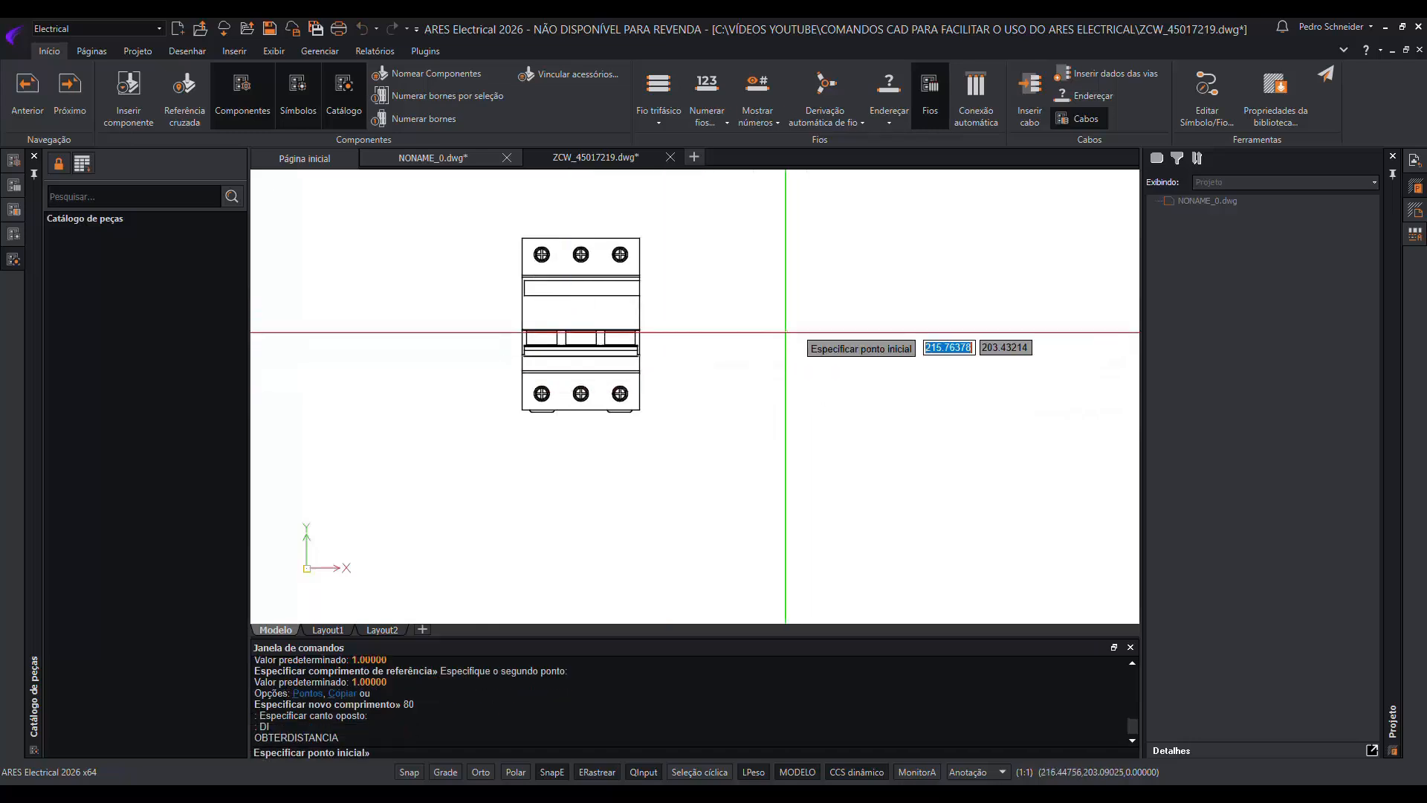
pyautogui.scroll(3, 636, 417)
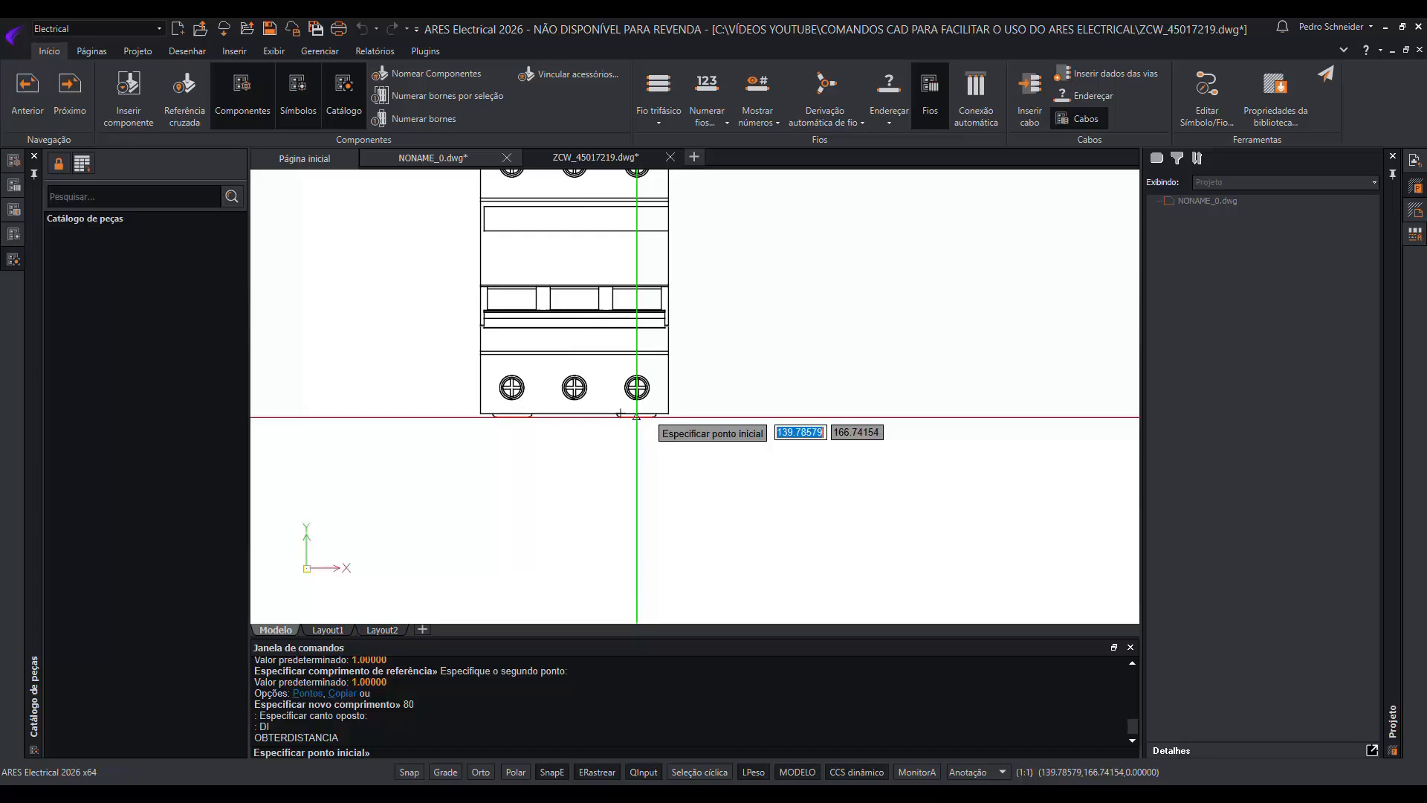
pyautogui.click(636, 417)
pyautogui.moveTo(631, 359); pyautogui.dragTo(627, 523, button='middle')
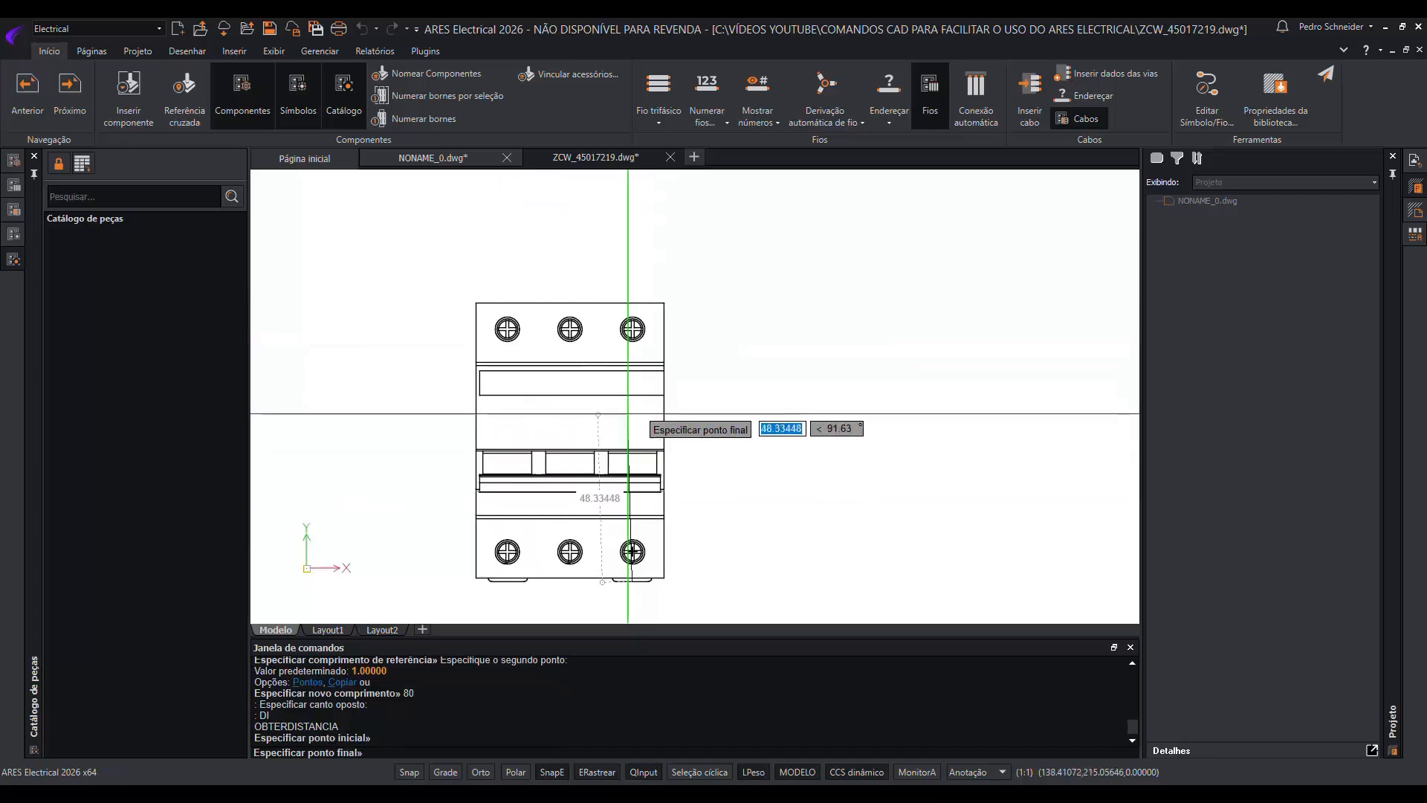
pyautogui.click(632, 303)
pyautogui.moveTo(305, 726); pyautogui.dragTo(346, 728)
pyautogui.click(330, 727)
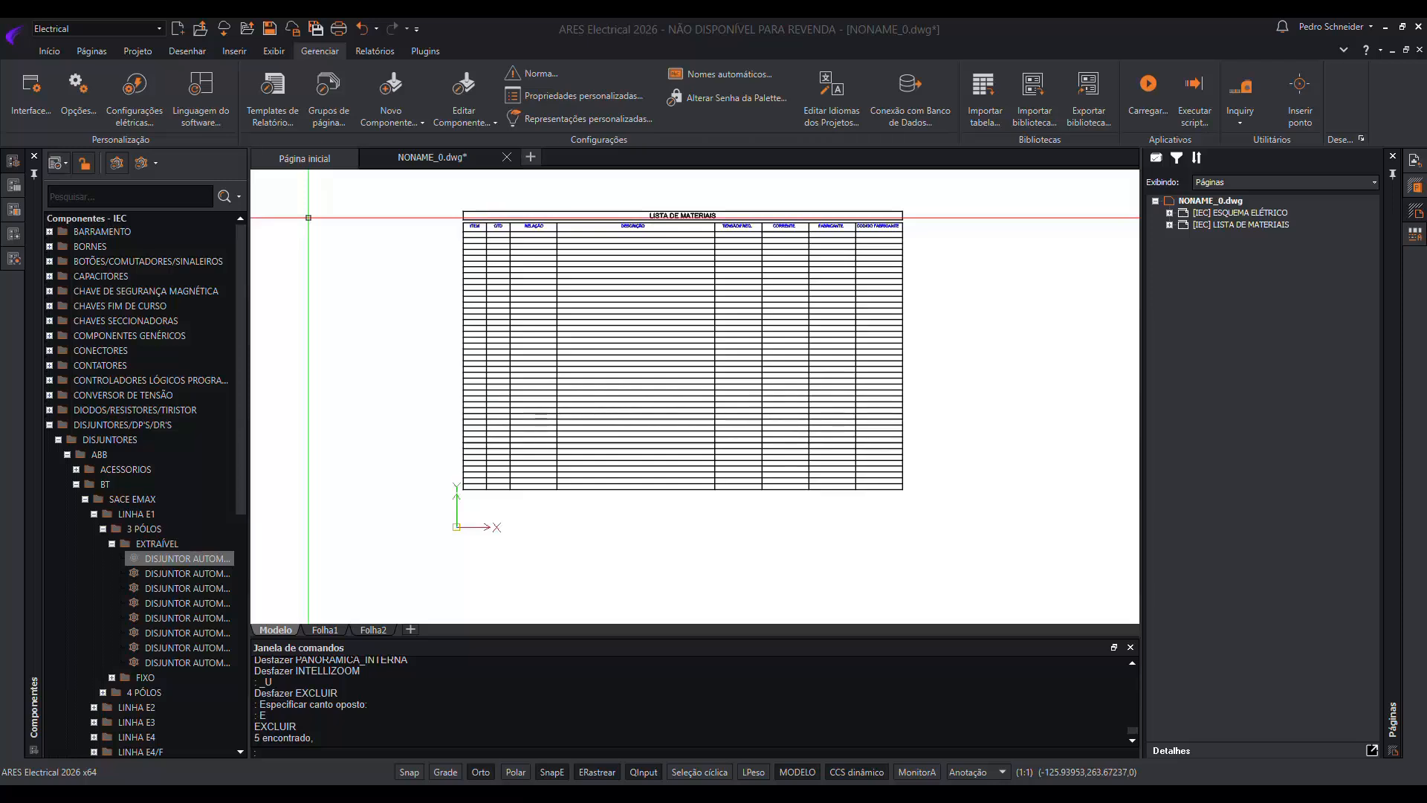
# Erase the horizontal row lines below the first empty row of the LISTA DE MATERIAIS table, using a crossing selection.
pyautogui.click(186, 51)
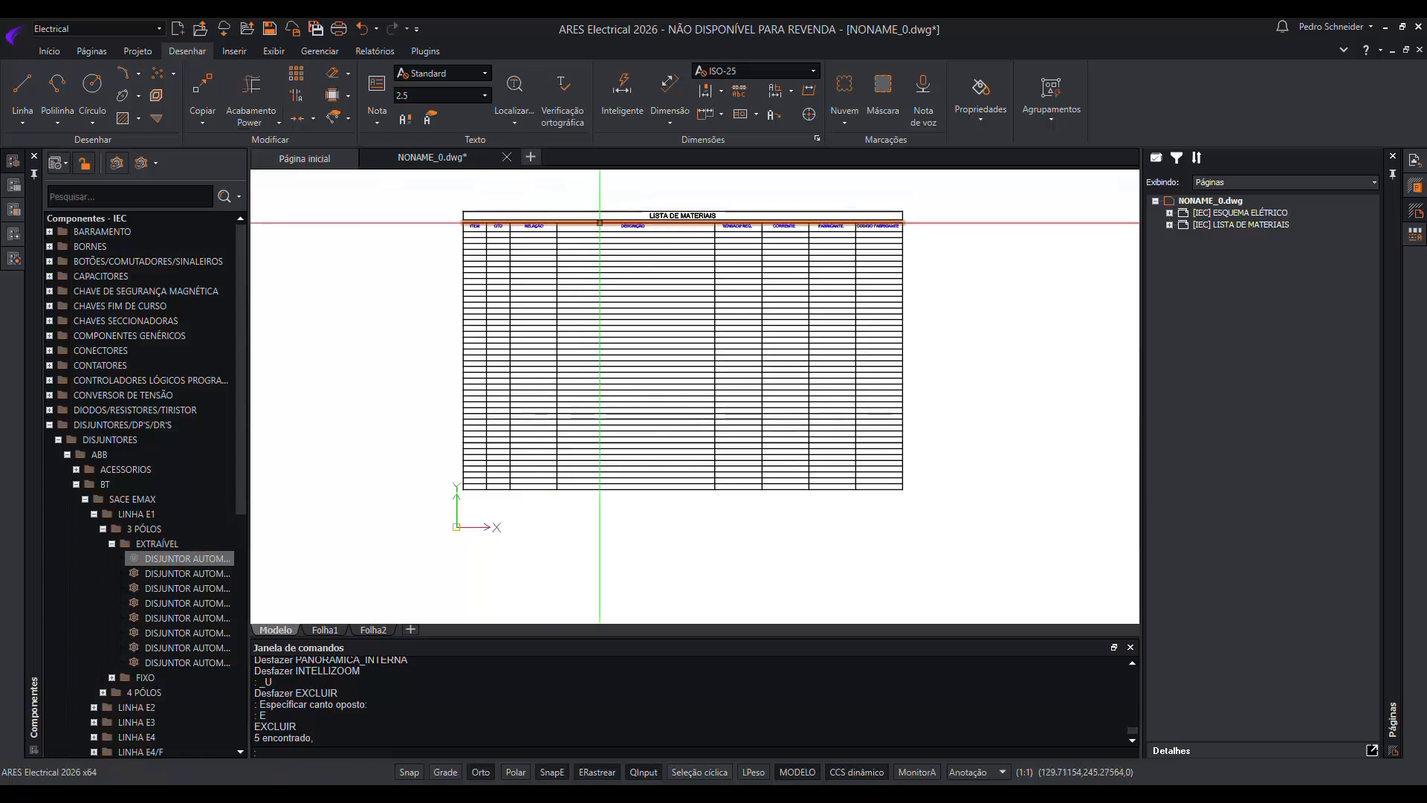
pyautogui.scroll(4, 717, 371)
pyautogui.scroll(-4, 717, 371)
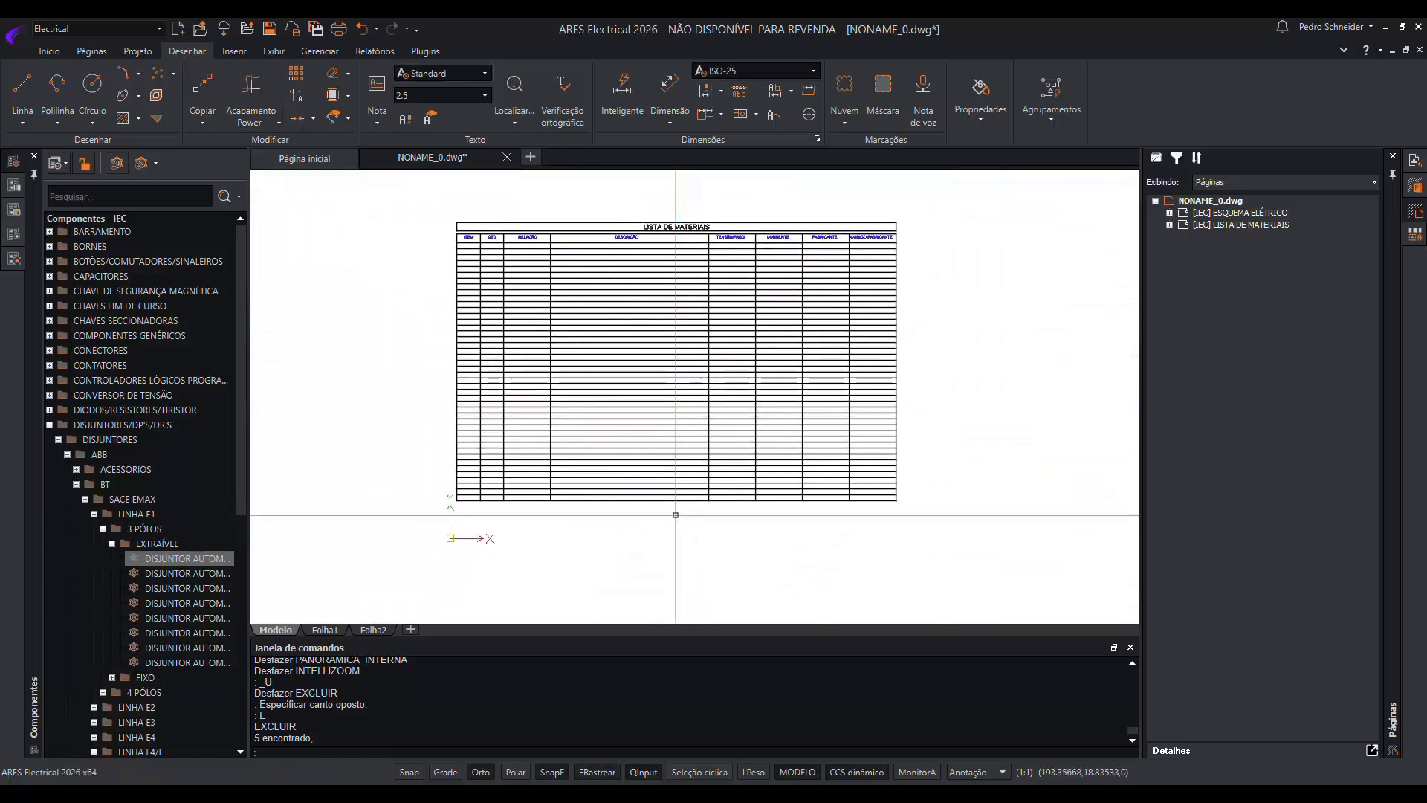
pyautogui.click(677, 515)
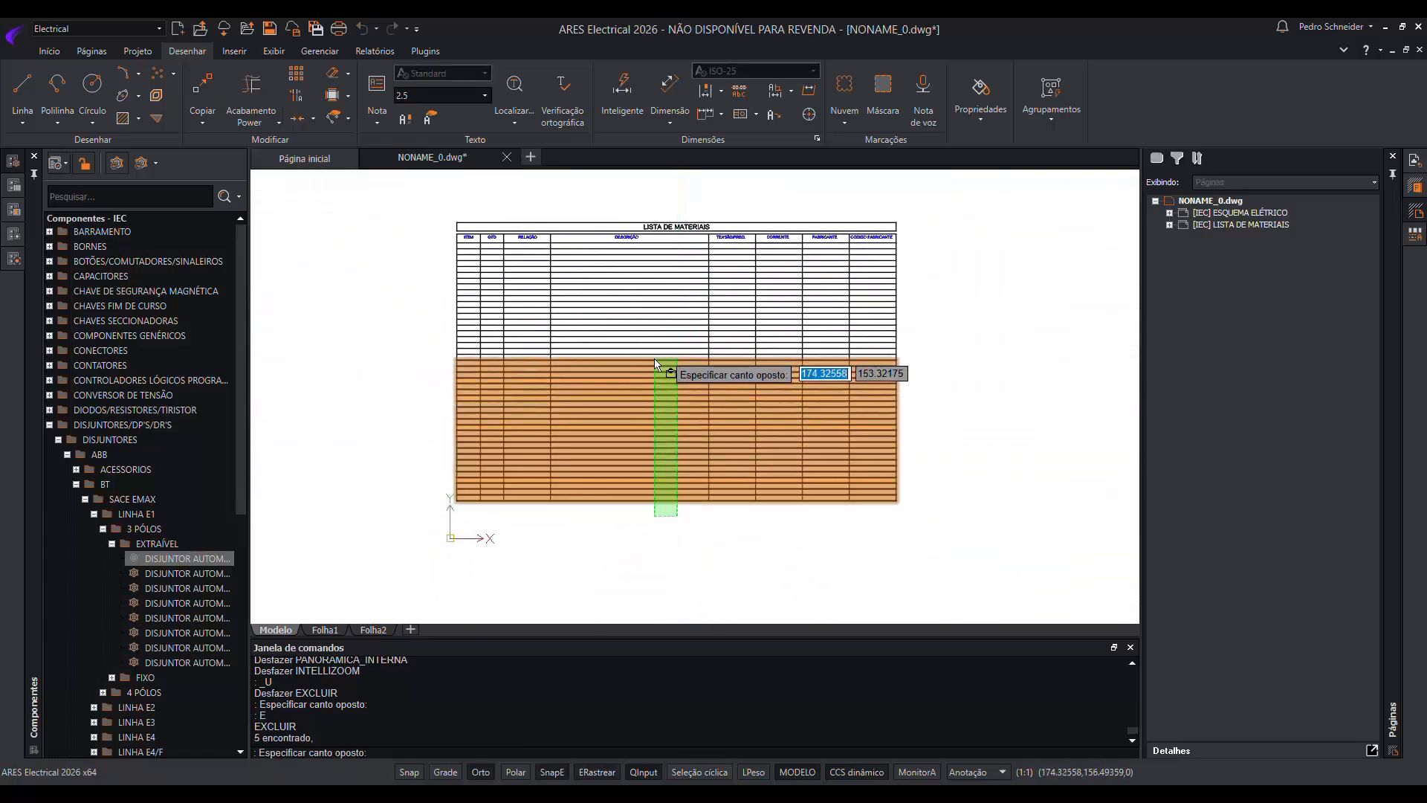
pyautogui.click(641, 251)
pyautogui.write('e')
pyautogui.press('Return')
pyautogui.scroll(5, 653, 305)
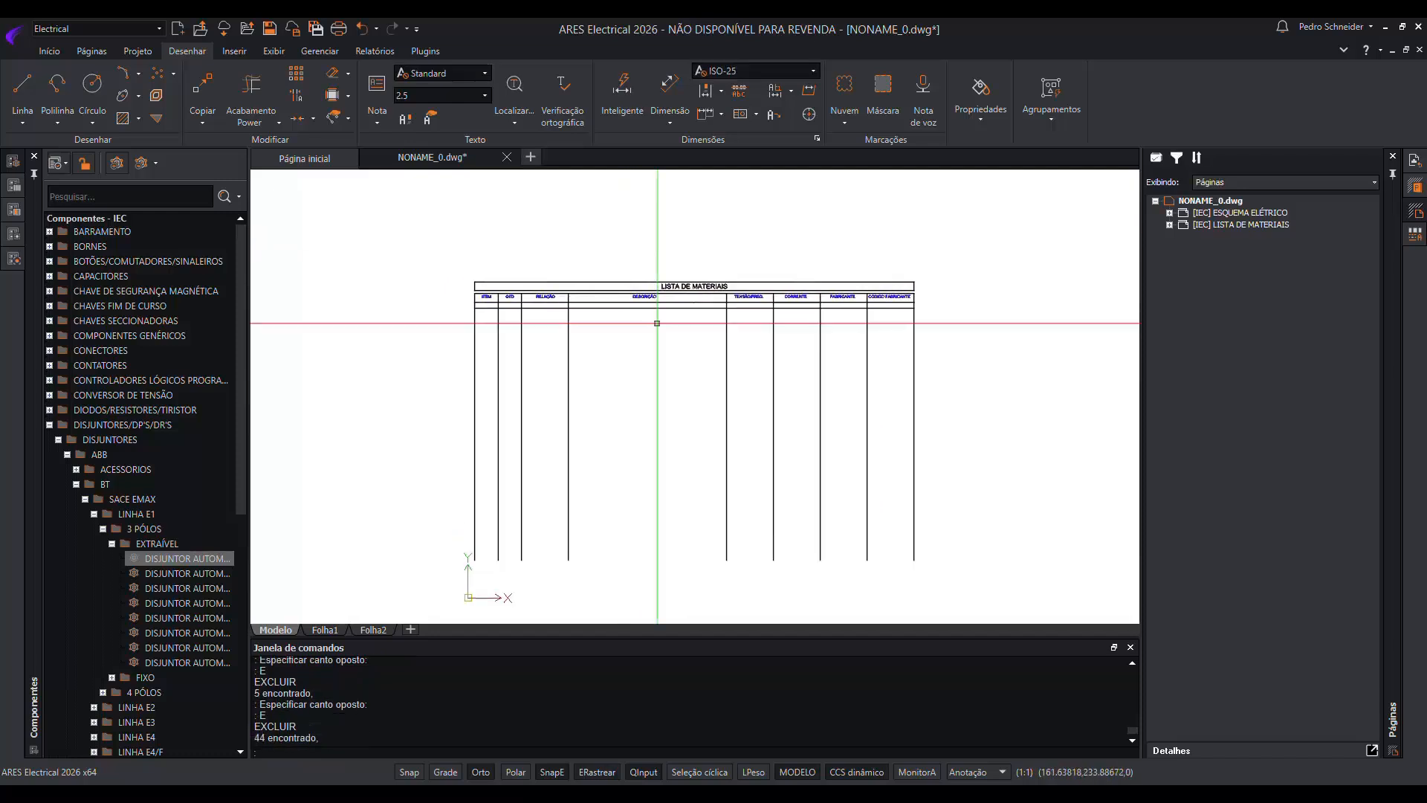
pyautogui.scroll(-5, 669, 301)
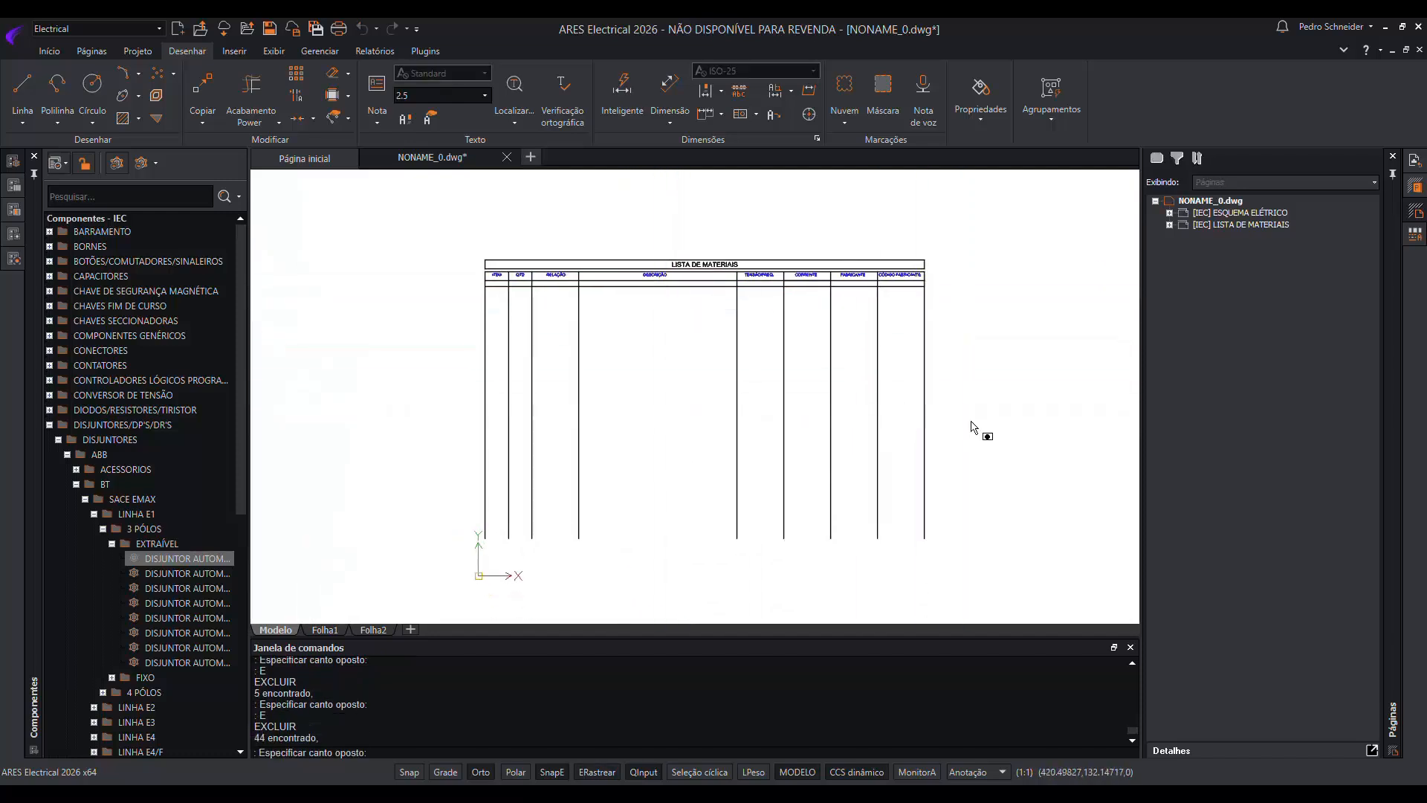
# Try to erase the overhanging vertical column lines of the LISTA DE MATERIAIS table, and undo that erase.
pyautogui.click(974, 425)
pyautogui.click(436, 367)
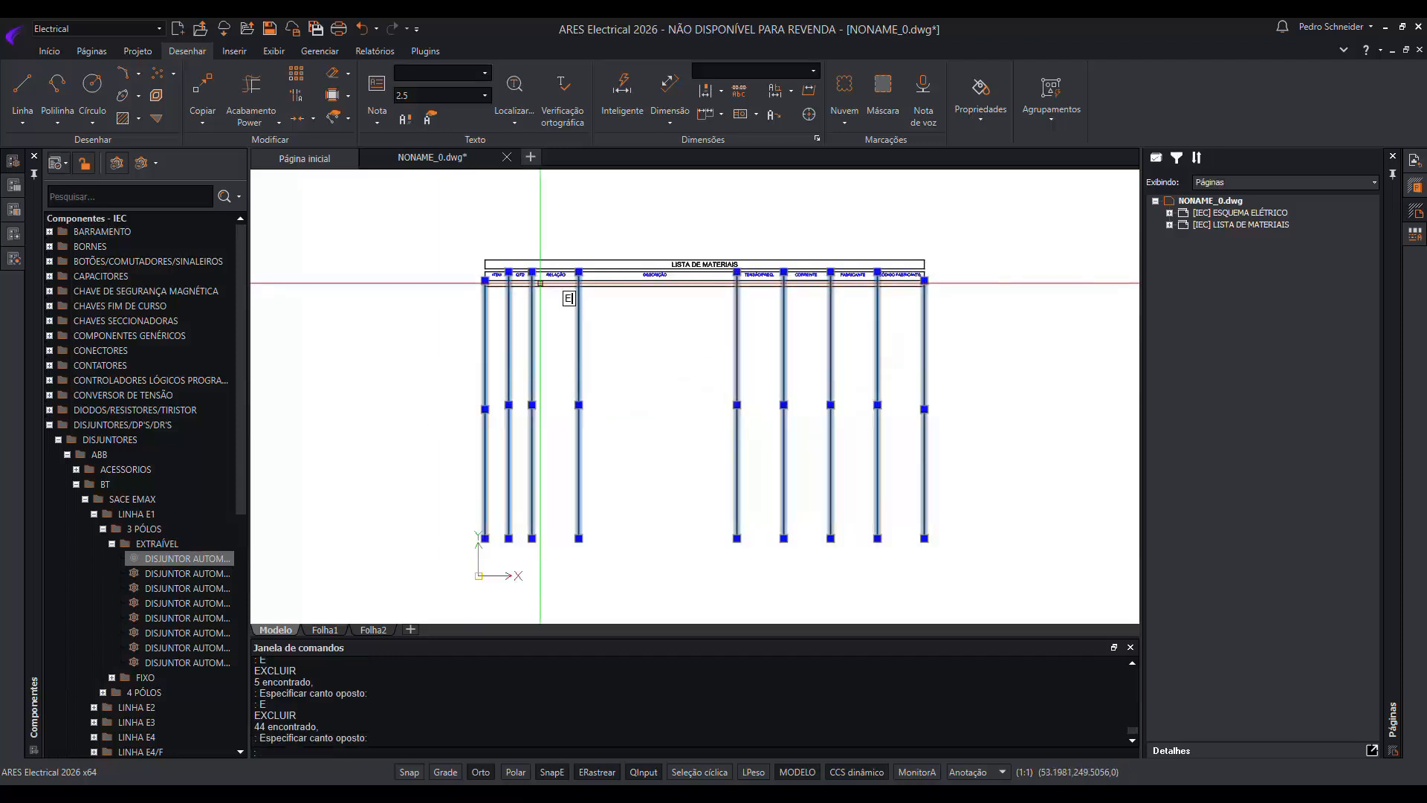
pyautogui.write('e')
pyautogui.press('Return')
pyautogui.scroll(4, 558, 283)
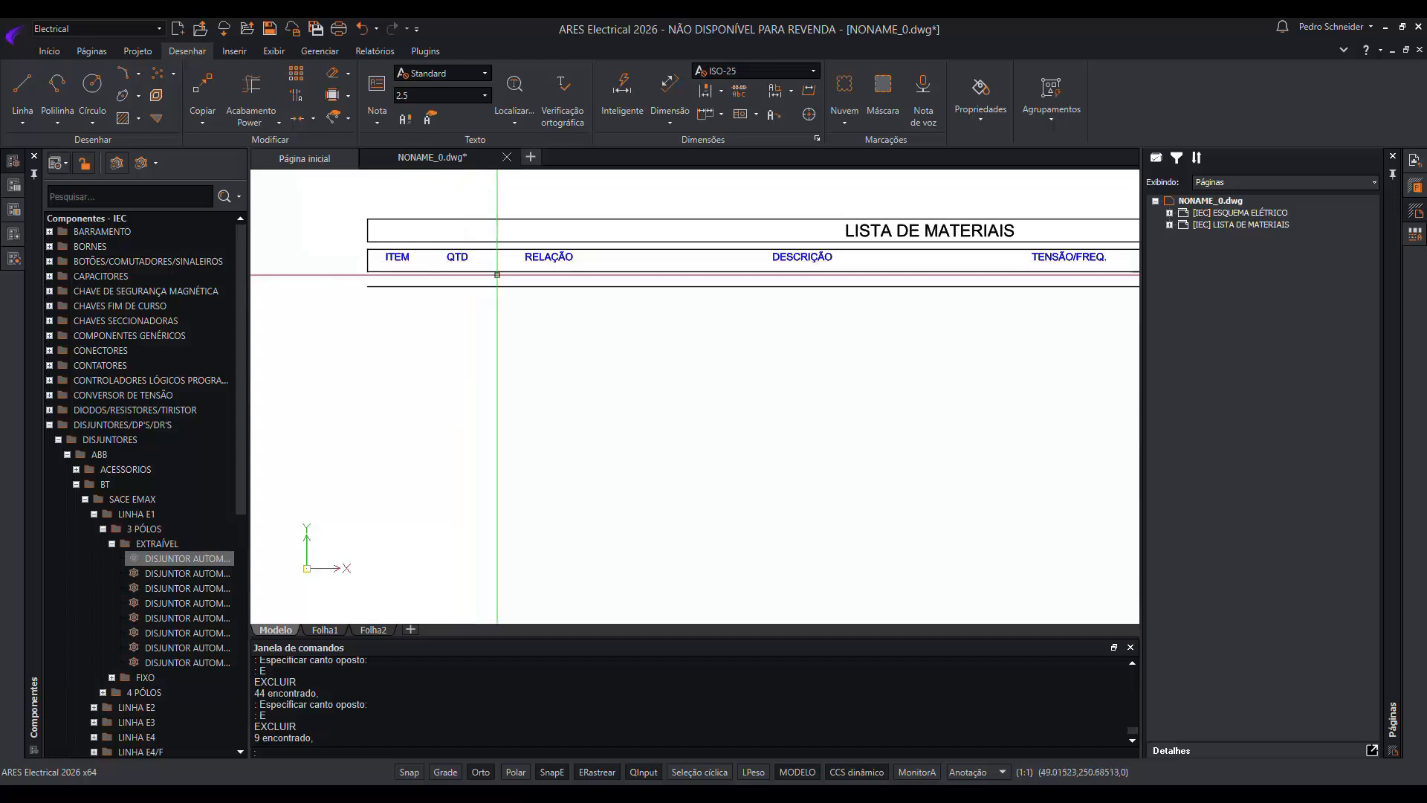
pyautogui.hotkey('ctrl', 'z')
pyautogui.hotkey('ctrl', 'z')
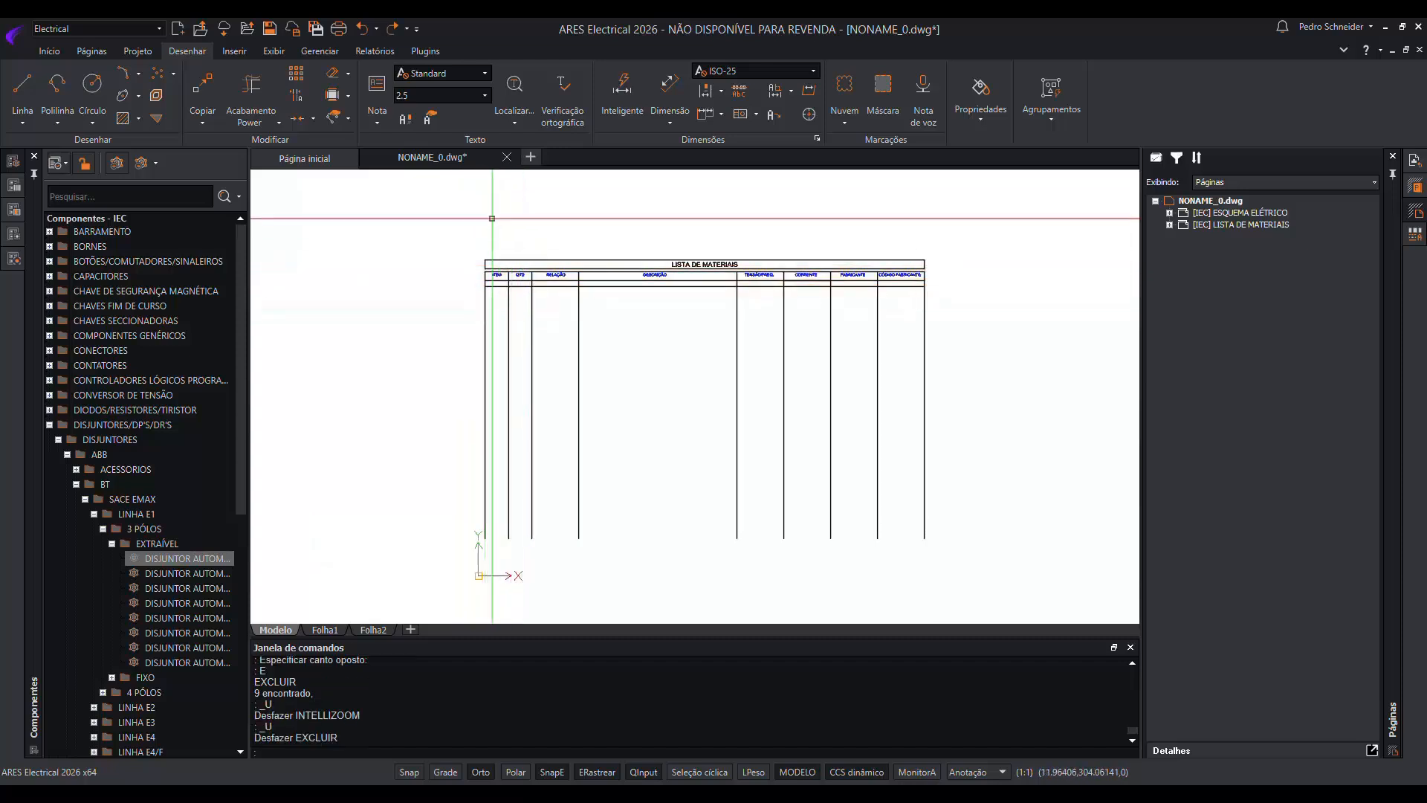
# Power-trim all vertical column lines of the LISTA DE MATERIAIS table back to the lower edge of the first empty row.
pyautogui.click(251, 89)
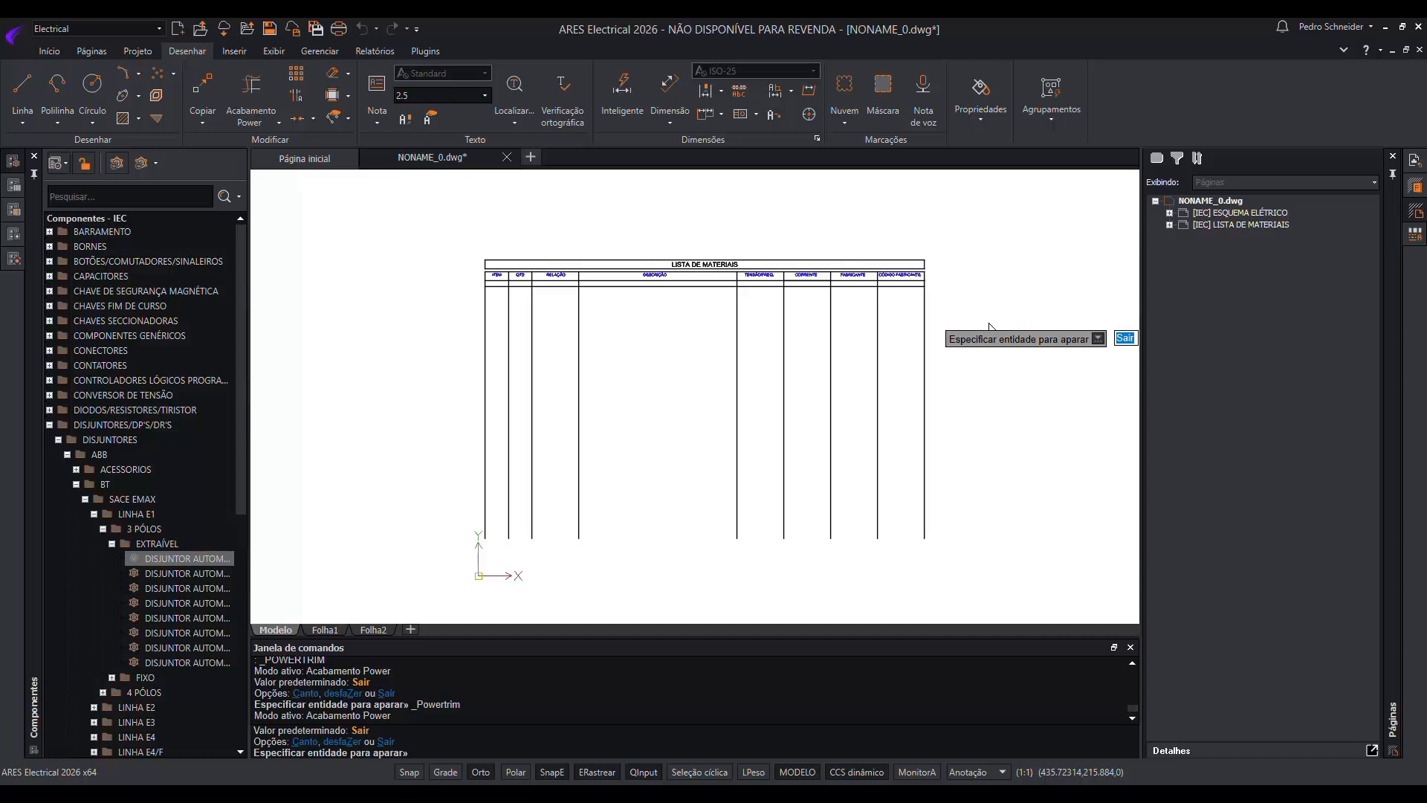
pyautogui.moveTo(988, 324); pyautogui.dragTo(927, 327)
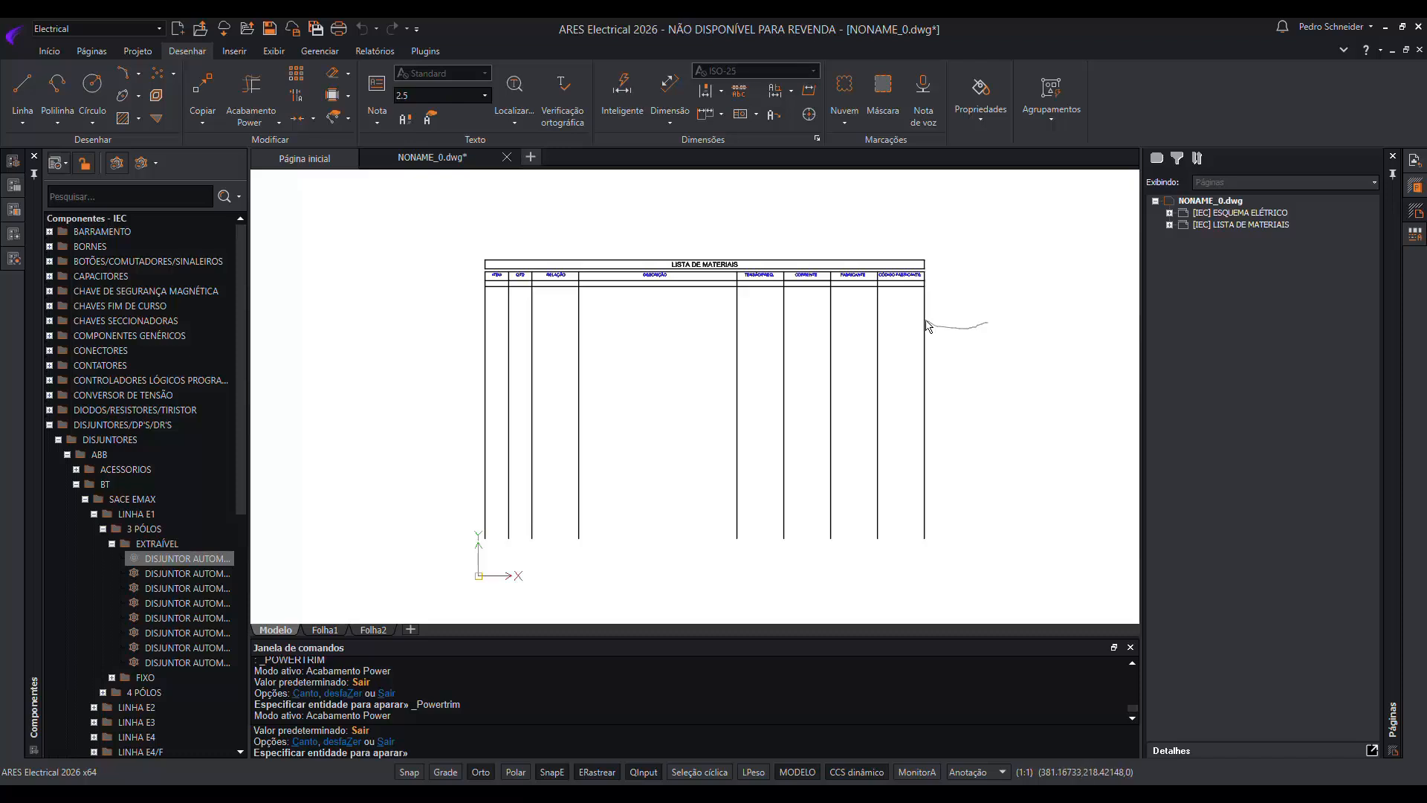
pyautogui.moveTo(927, 326); pyautogui.dragTo(445, 342)
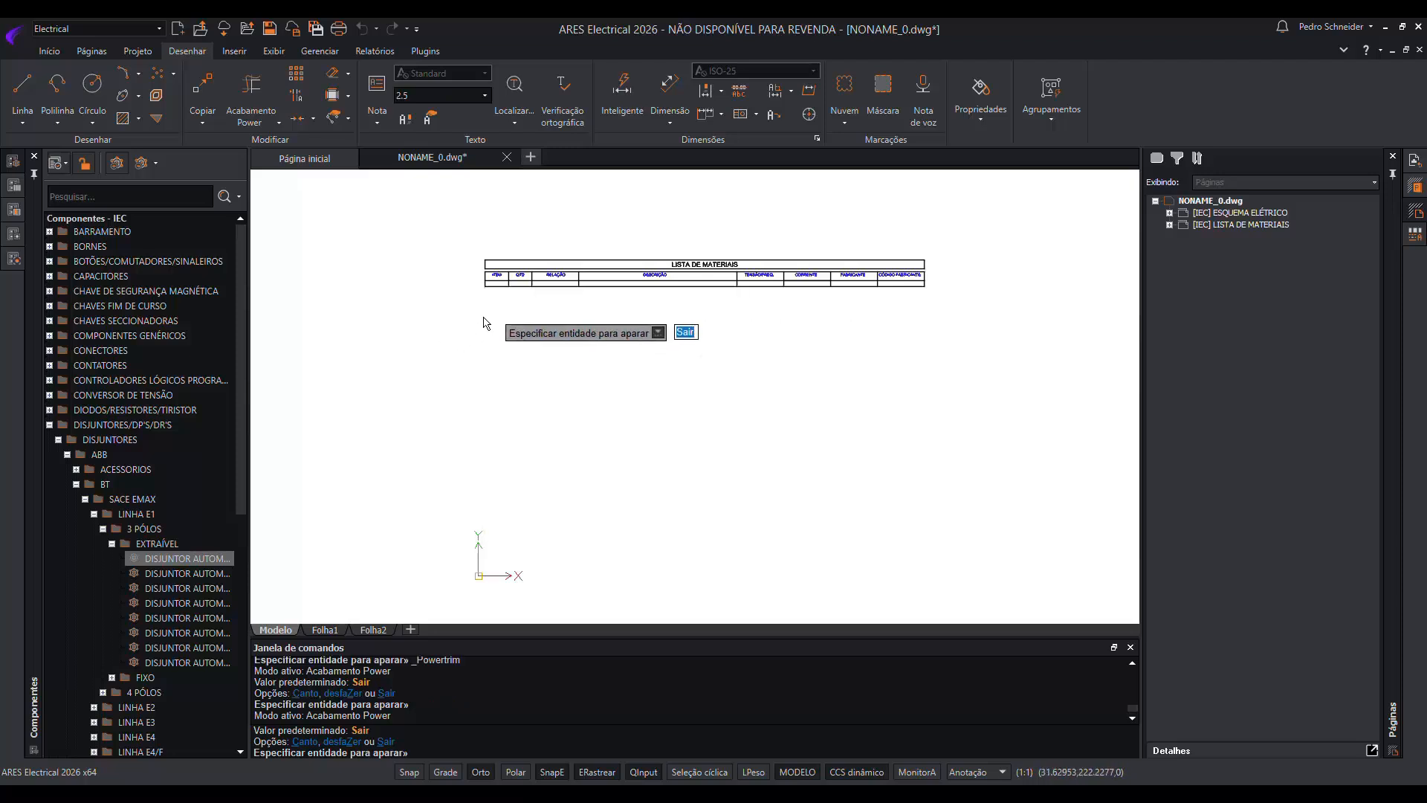
# Power-trim away the rectangular frame around the LISTA DE MATERIAIS title and end the trim command.
pyautogui.scroll(3, 485, 323)
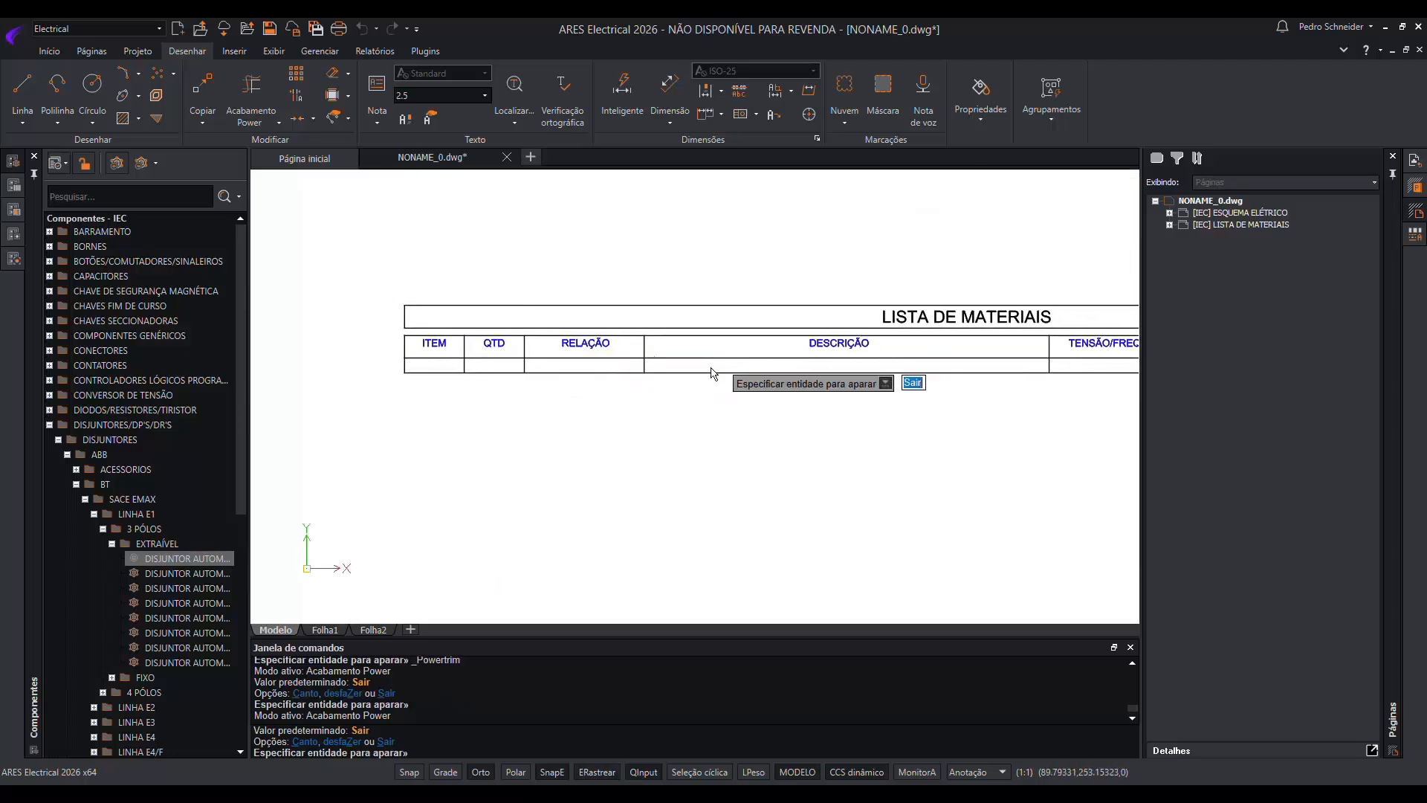
pyautogui.scroll(5, 402, 319)
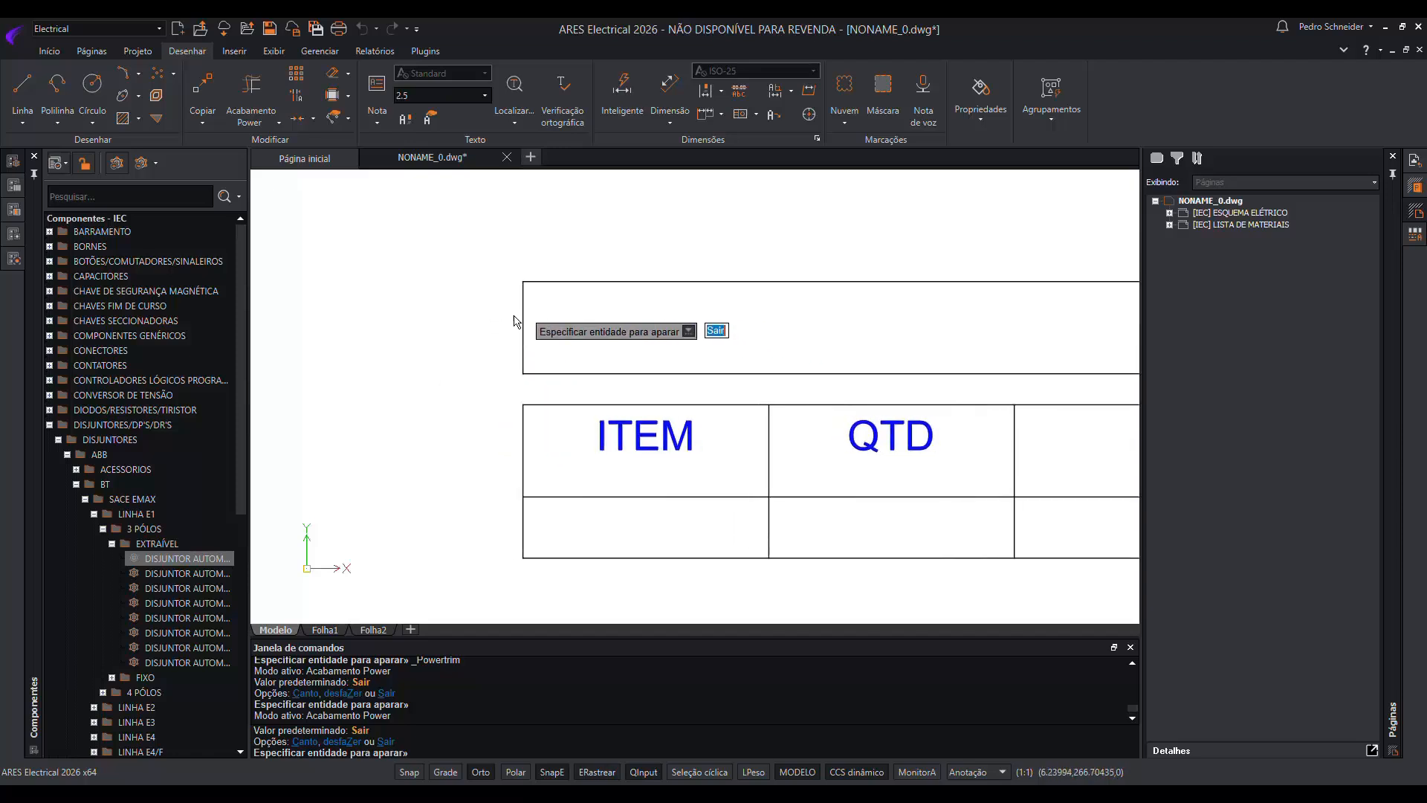
pyautogui.scroll(-5, 811, 363)
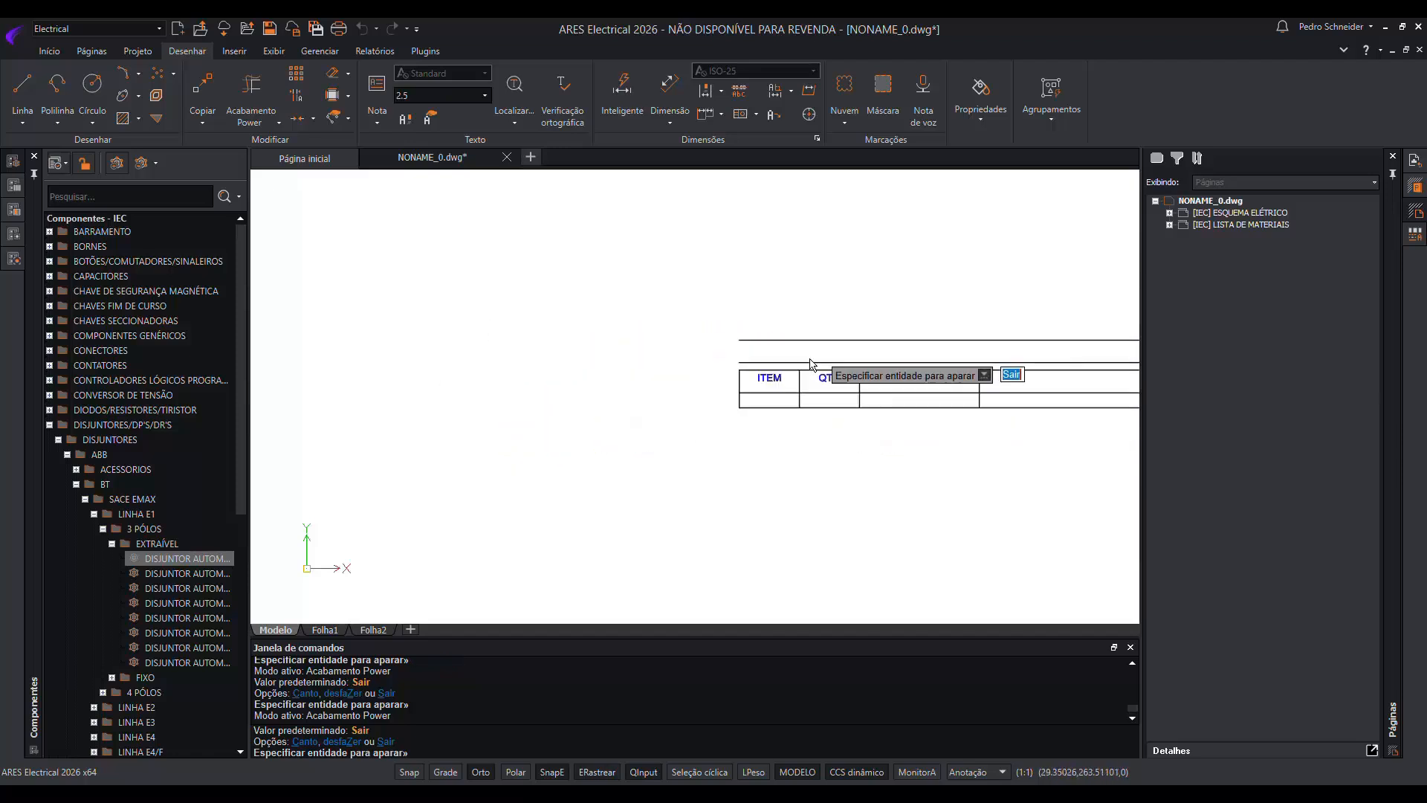
pyautogui.scroll(-2, 811, 363)
pyautogui.scroll(7, 1017, 352)
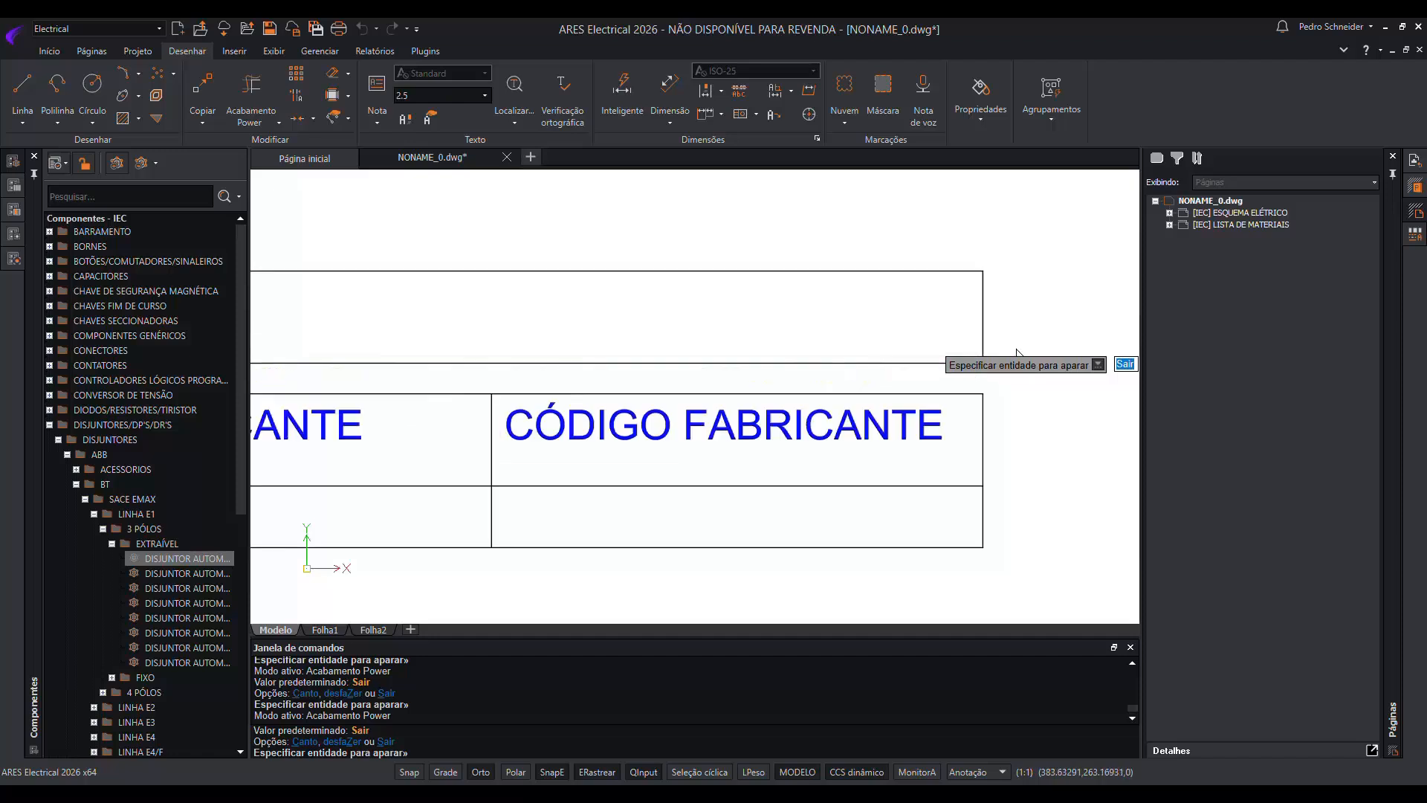
pyautogui.moveTo(924, 368); pyautogui.dragTo(889, 264)
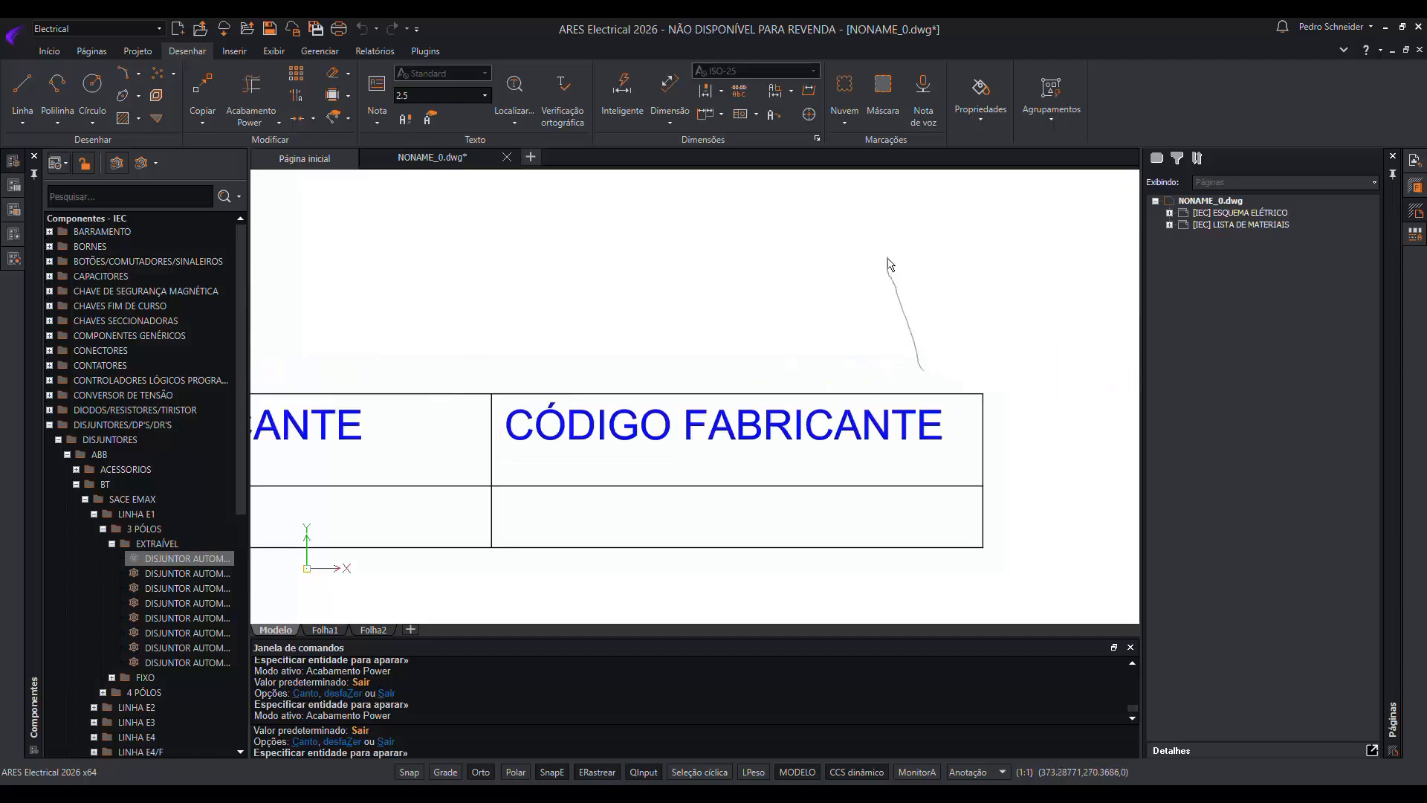
pyautogui.scroll(-6, 796, 331)
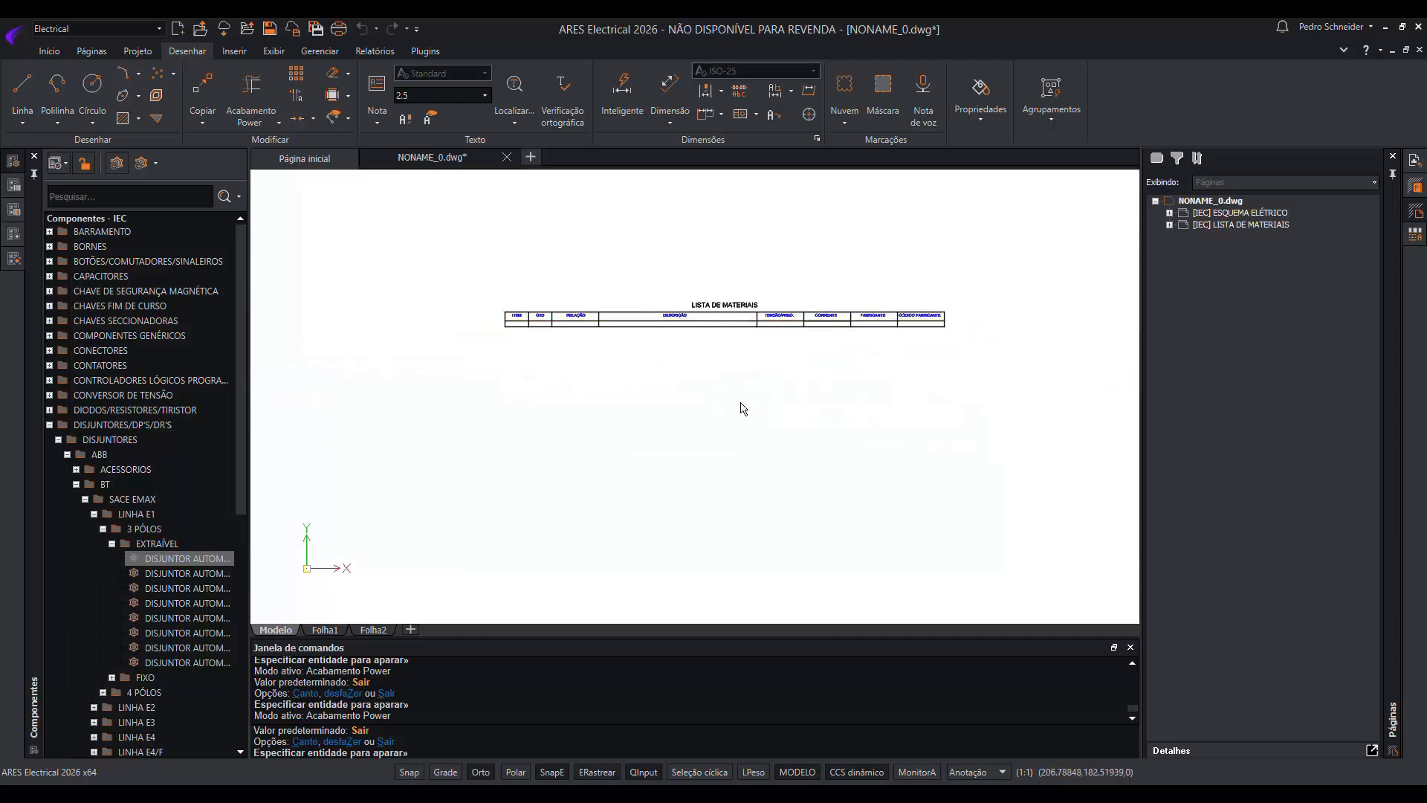
pyautogui.rightClick(740, 398)
pyautogui.click(765, 426)
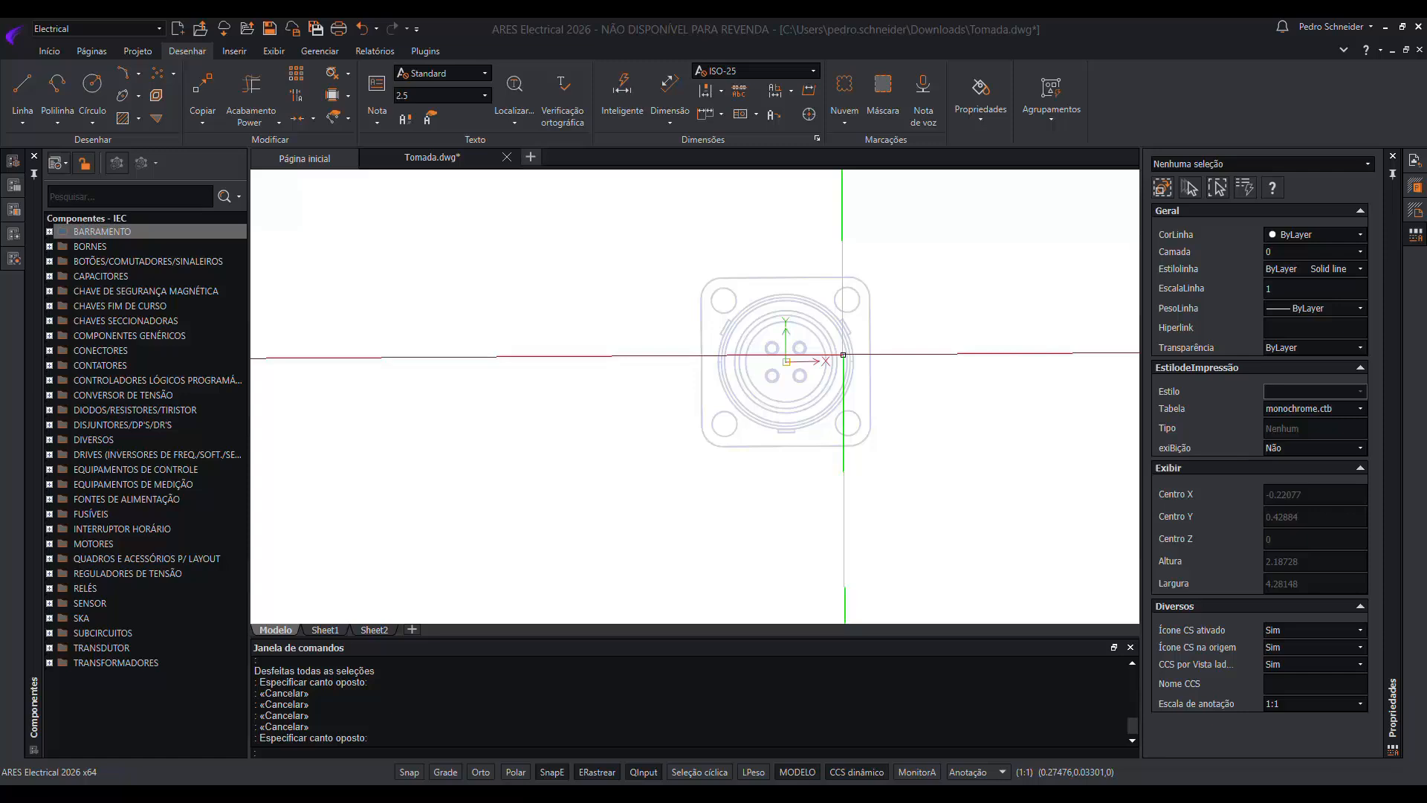
# Examine the upper-left mounting hole of the socket in Tomada.dwg, checking its upper and lower arcs separately.
pyautogui.scroll(5, 743, 344)
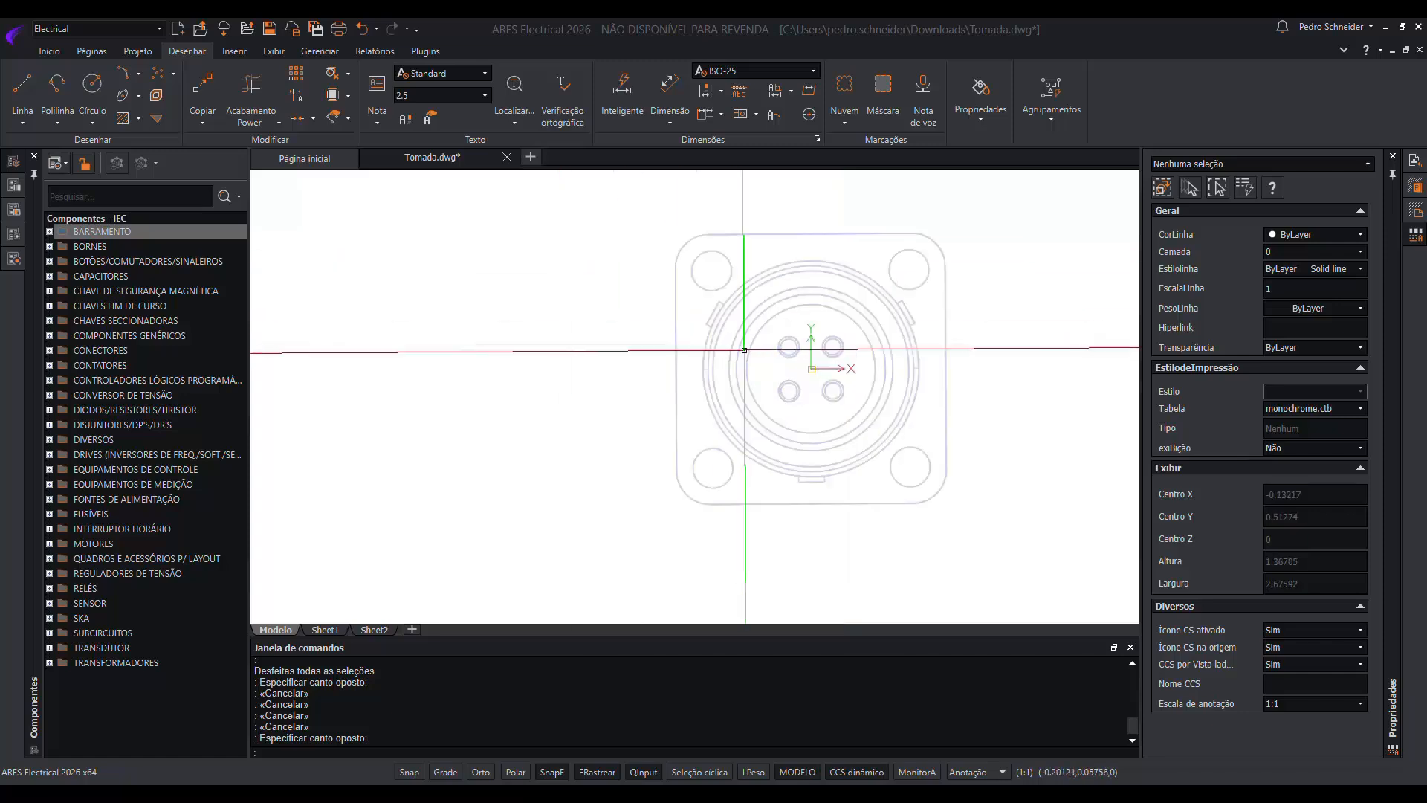
pyautogui.moveTo(744, 335); pyautogui.dragTo(796, 559, button='middle')
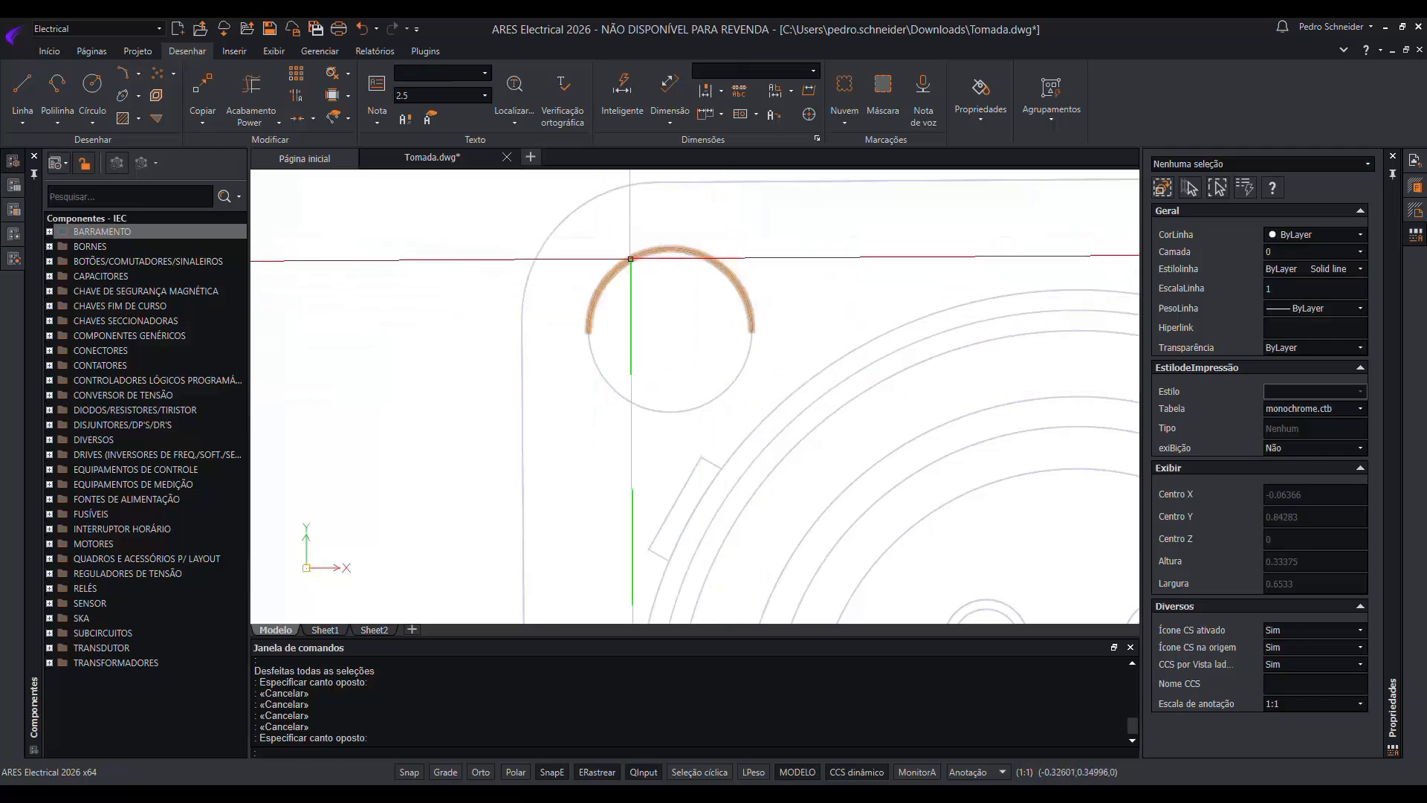
pyautogui.click(635, 256)
pyautogui.press('Escape')
pyautogui.click(729, 387)
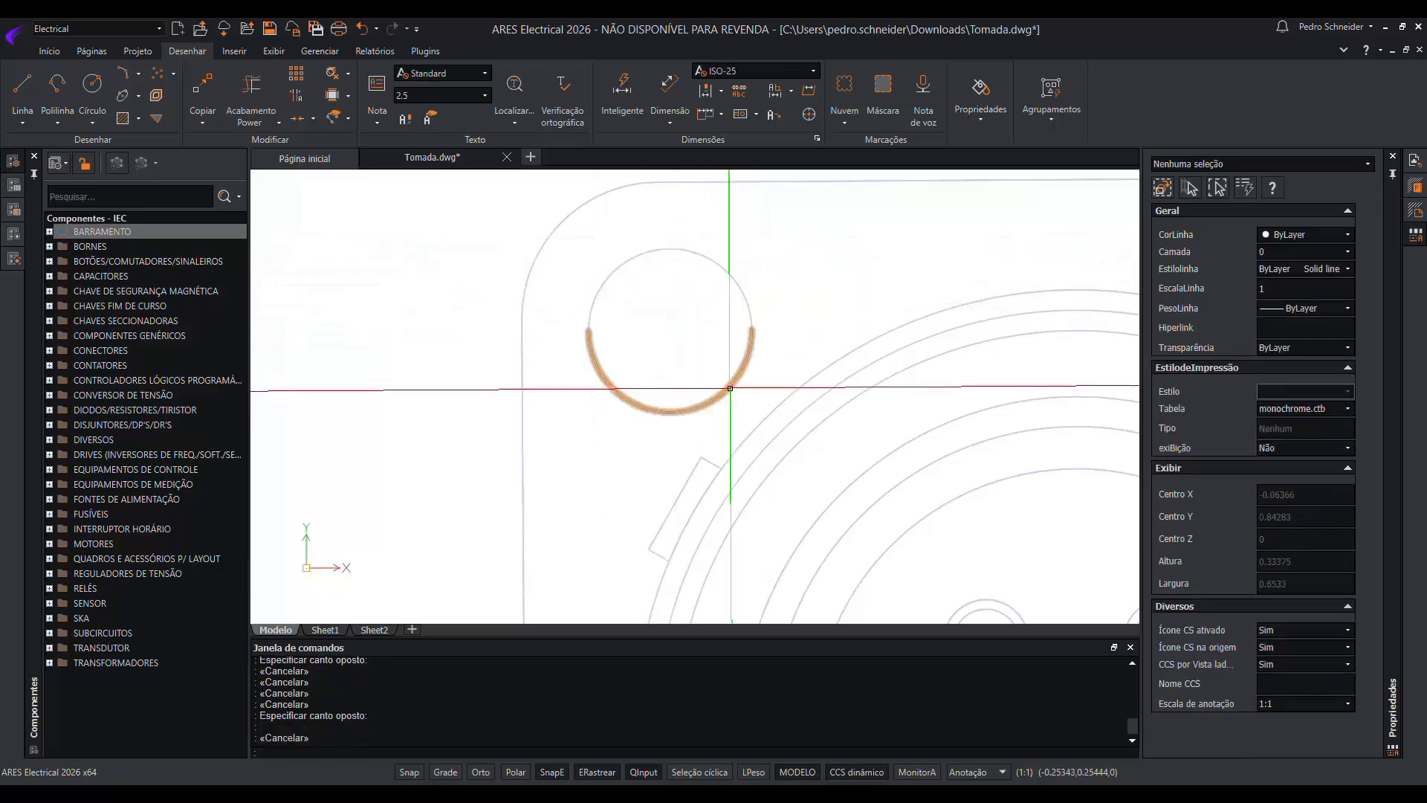
pyautogui.press('Escape')
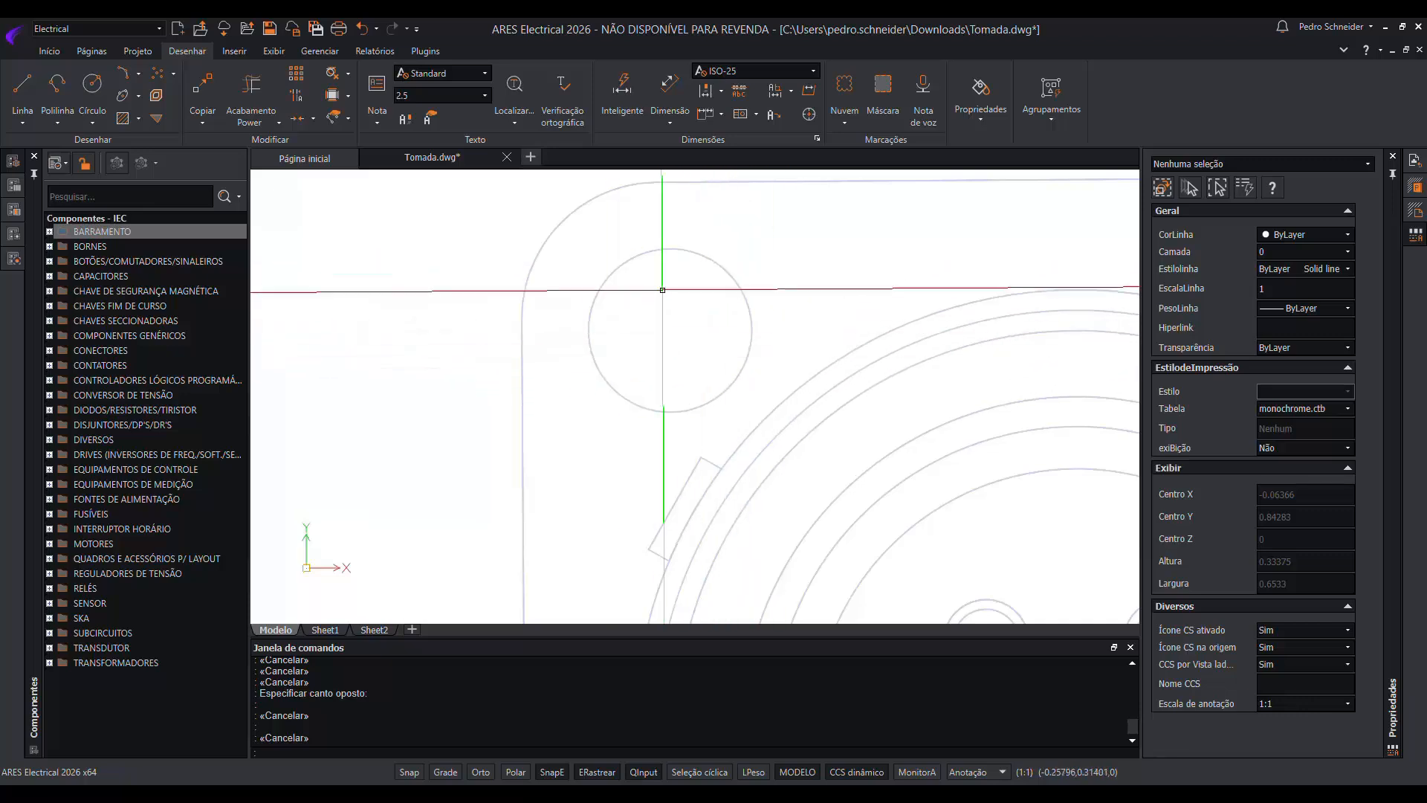
pyautogui.scroll(-3, 716, 312)
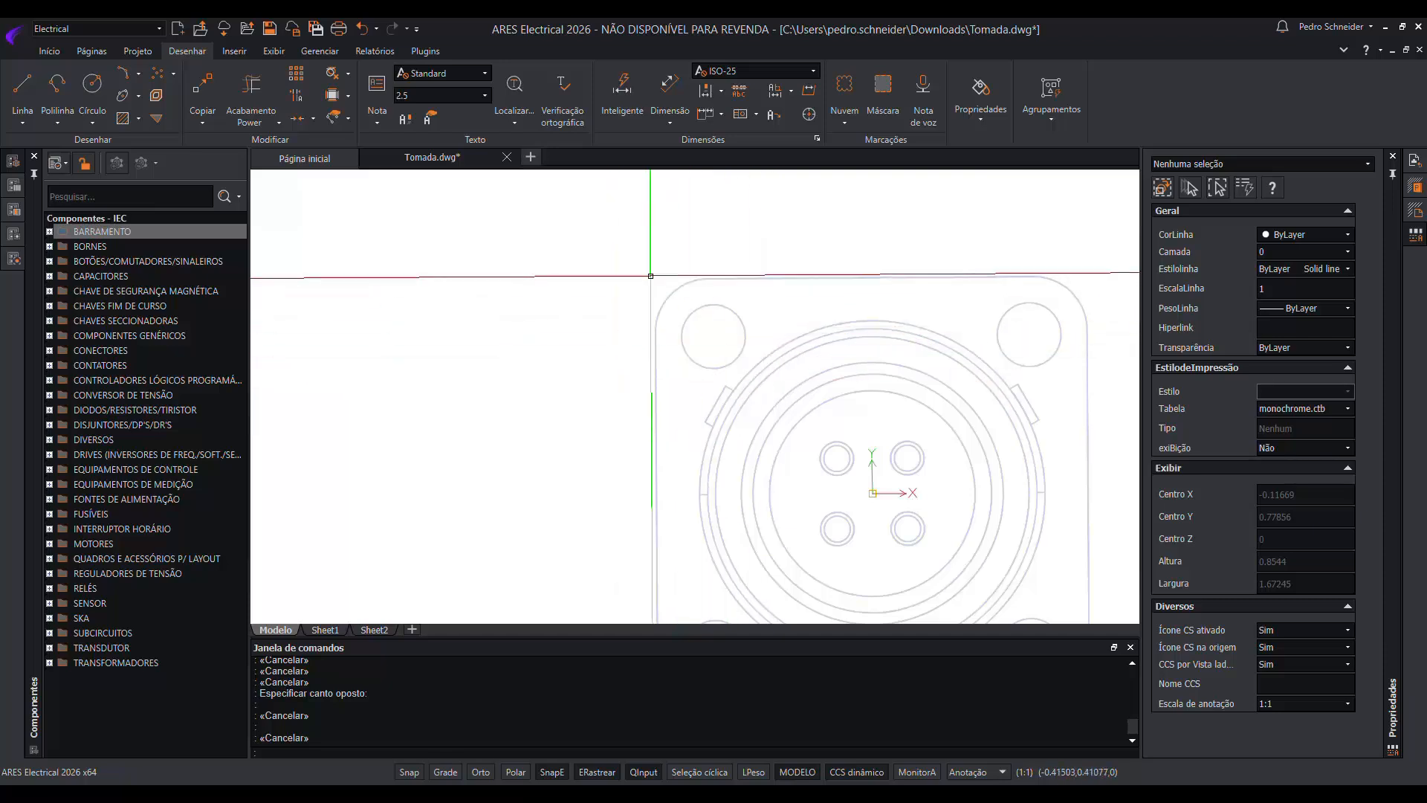
pyautogui.scroll(-1, 829, 353)
pyautogui.moveTo(817, 345); pyautogui.dragTo(643, 271, button='middle')
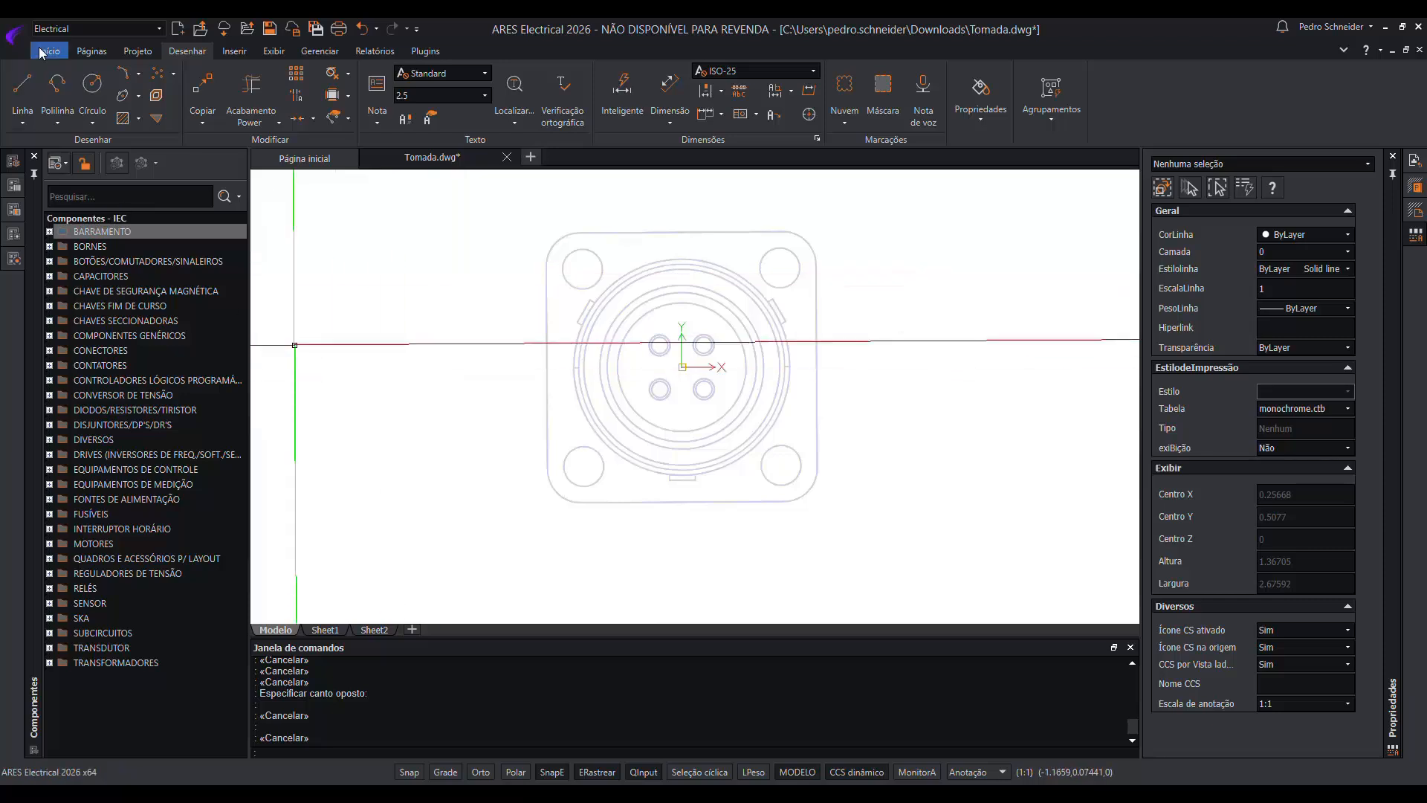
# Discard duplicate and overlapping entities from the whole socket drawing, keeping the default options and the 0.000001 tolerance.
pyautogui.click(350, 74)
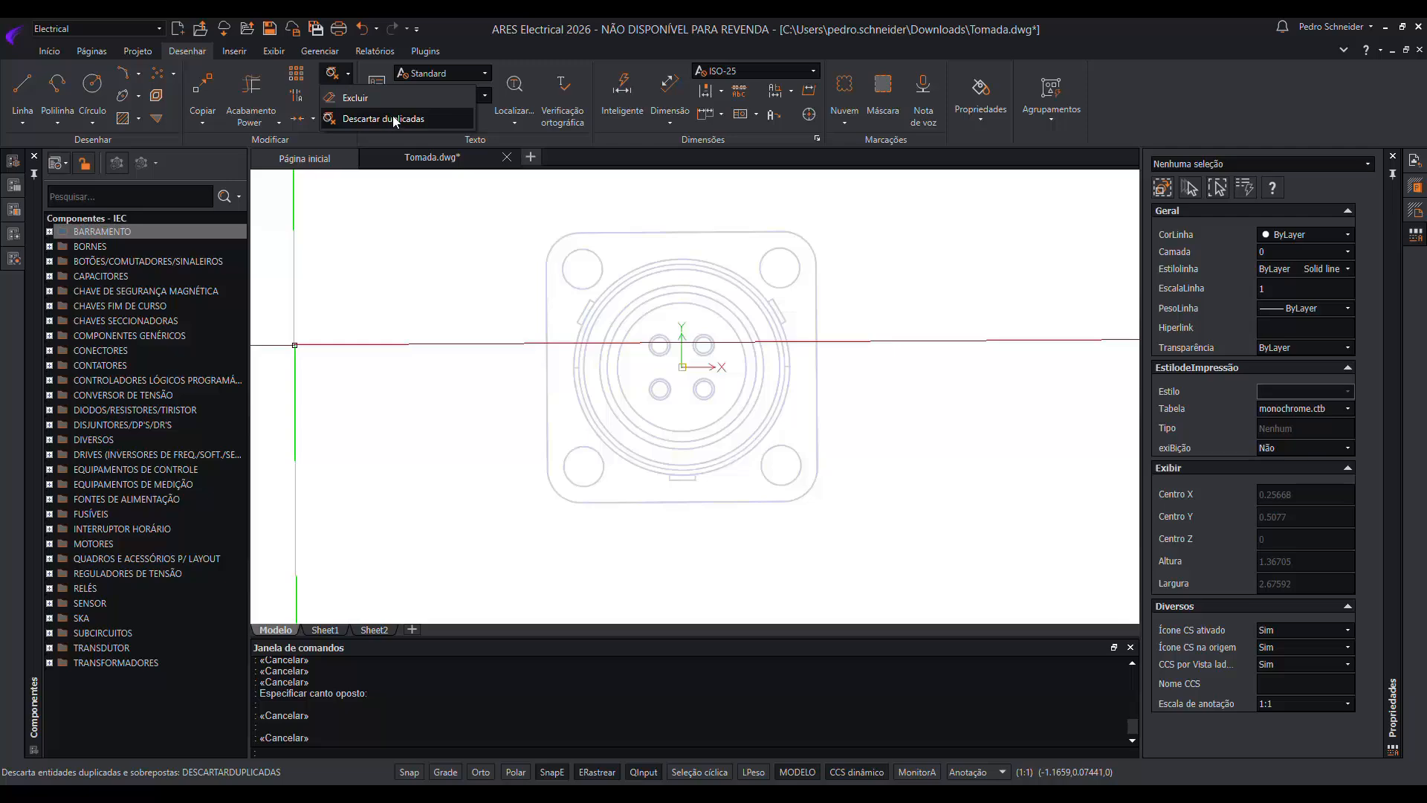
pyautogui.doubleClick(462, 260)
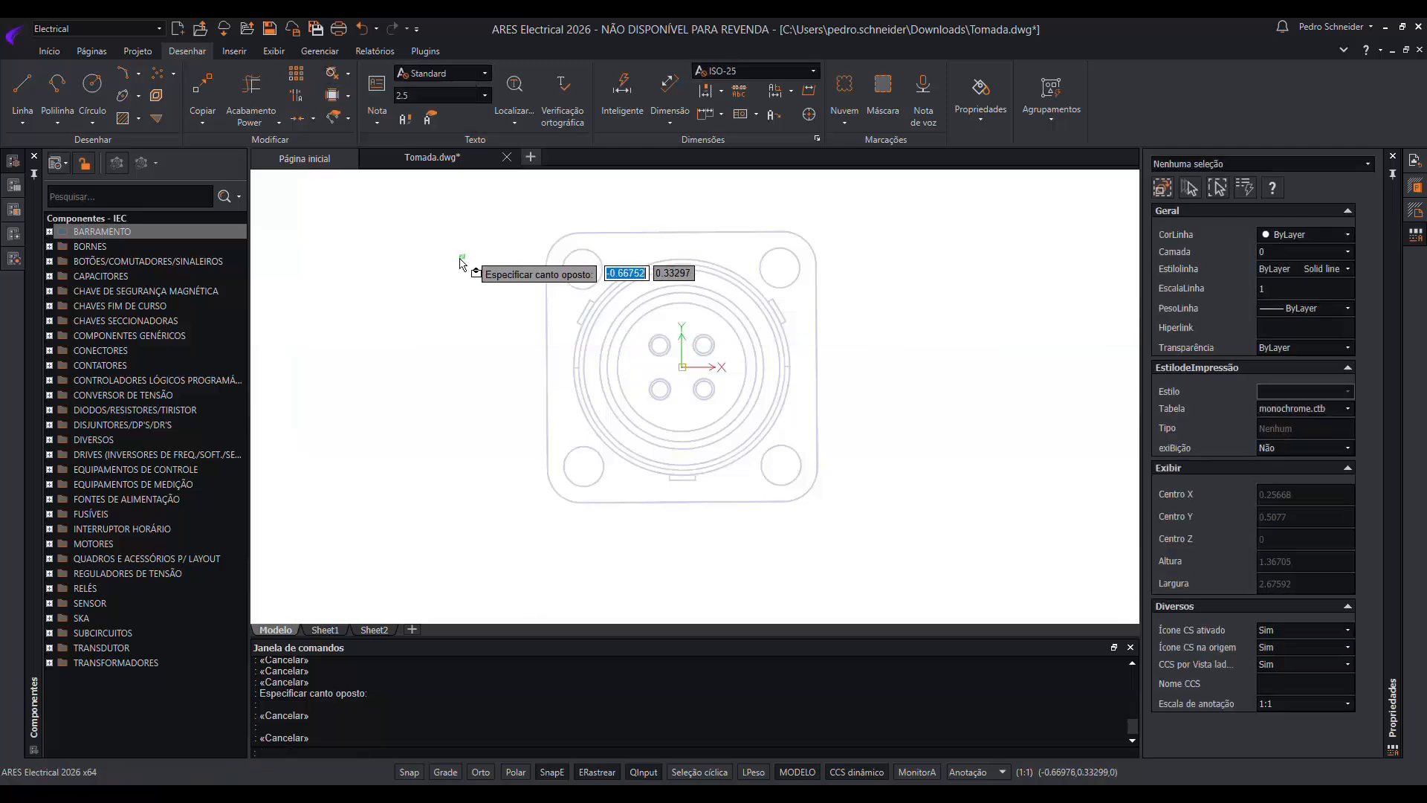
pyautogui.click(915, 597)
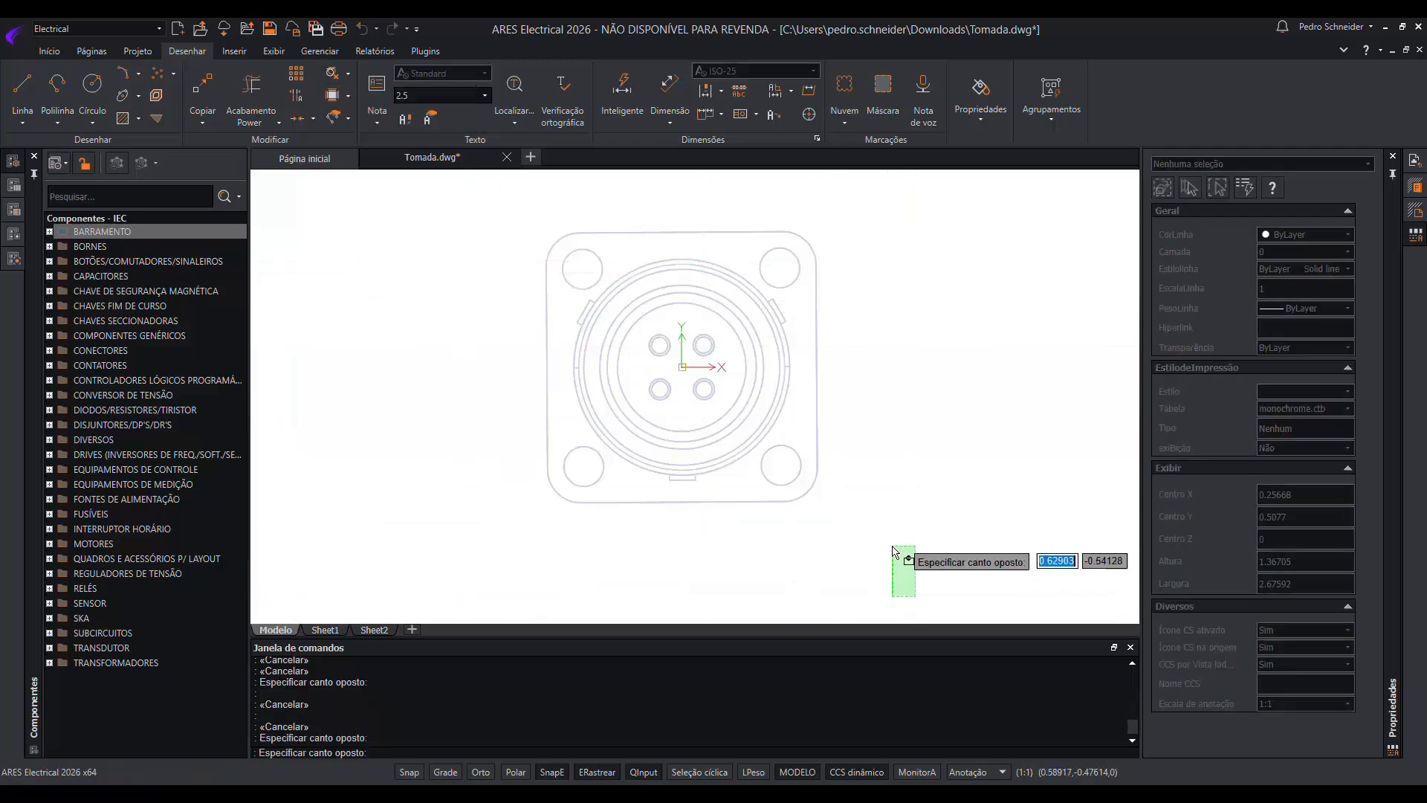
pyautogui.click(525, 223)
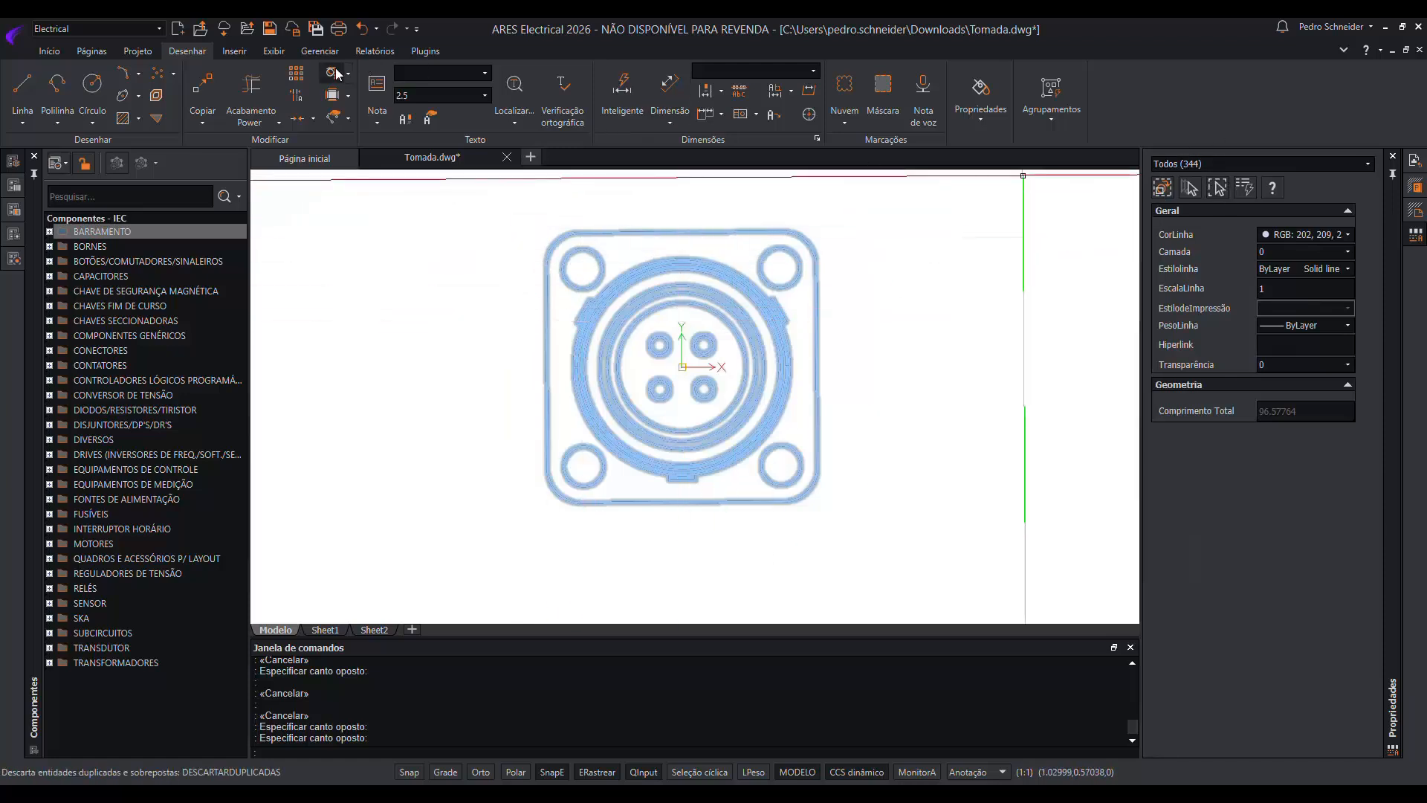
pyautogui.click(346, 92)
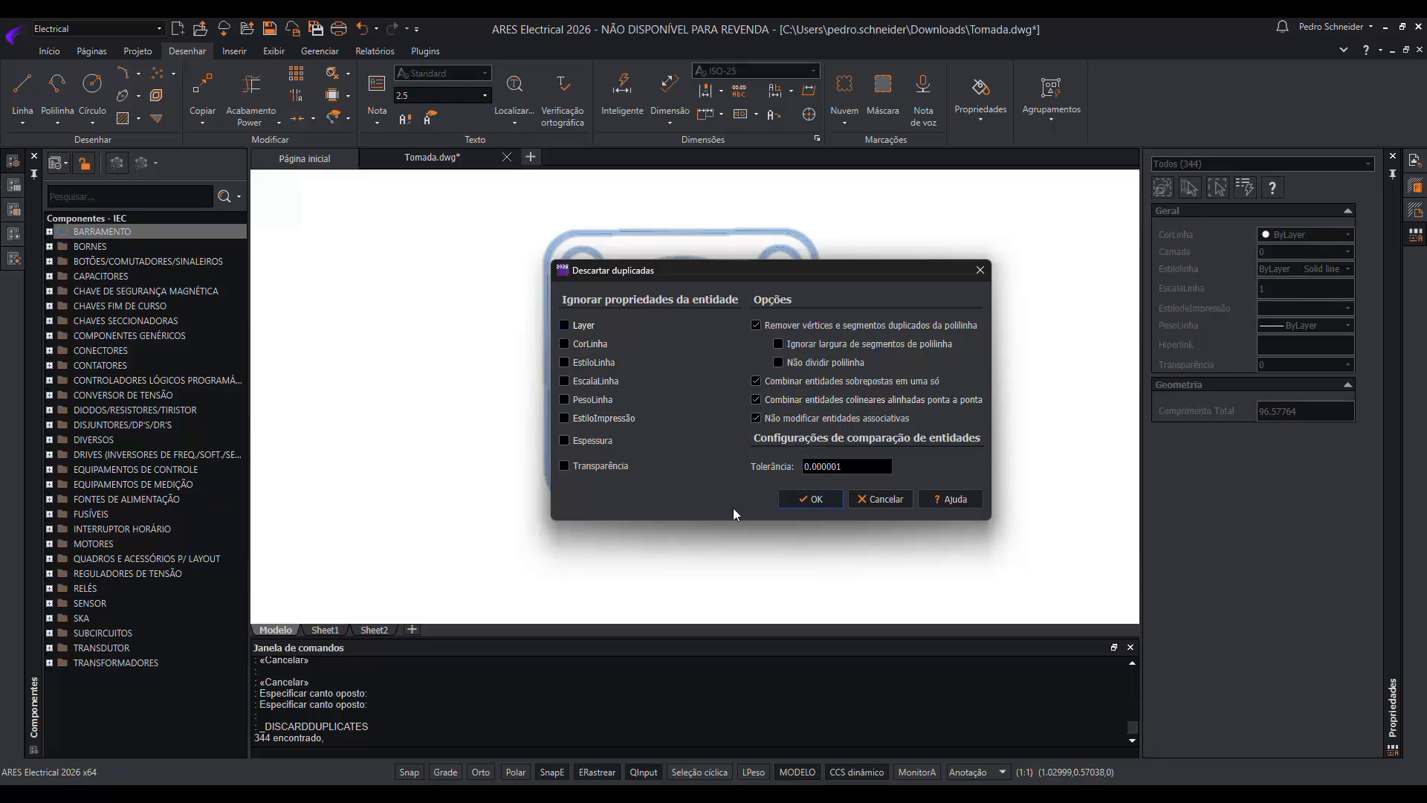
pyautogui.click(791, 502)
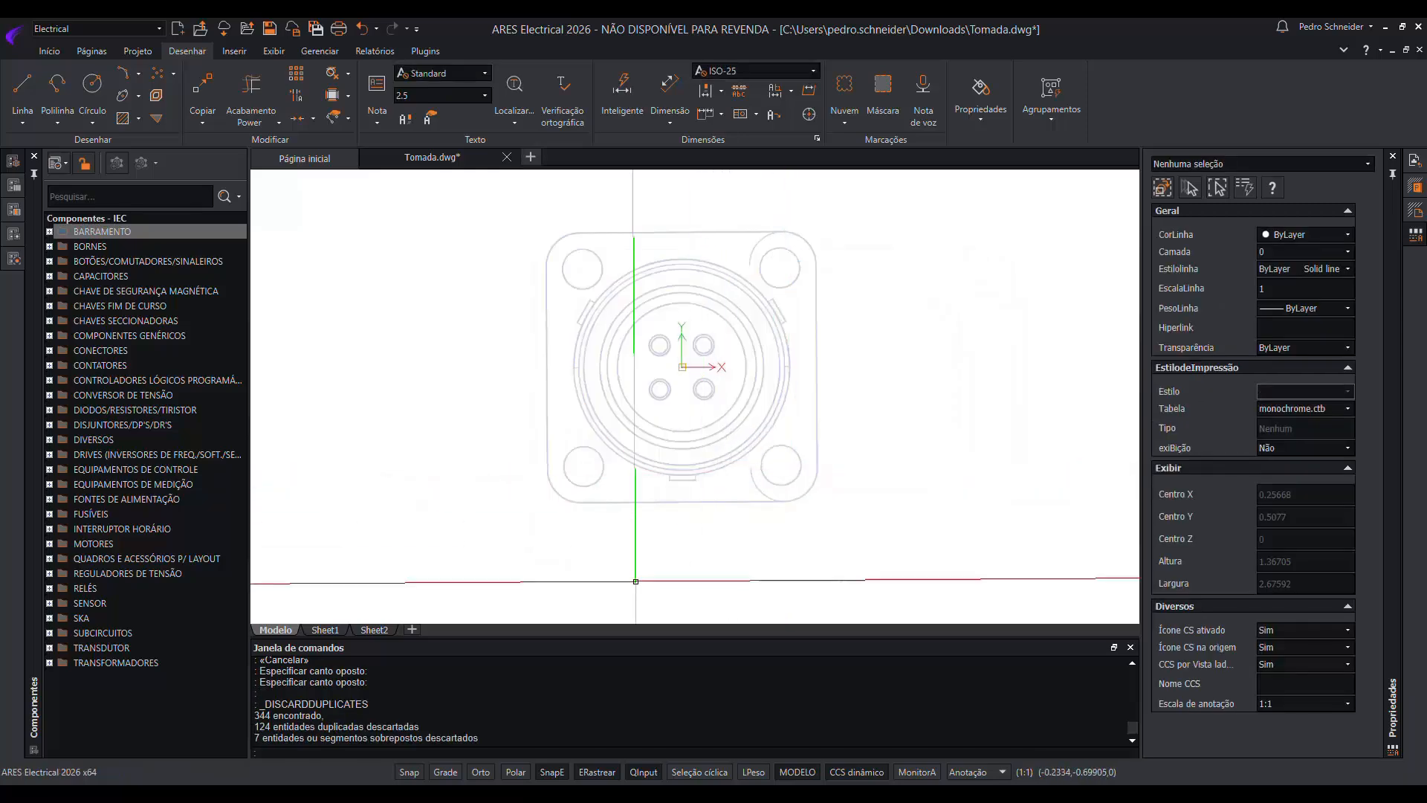
# Review the duplicate-removal report in the command history and select all remaining socket entities to check their count.
pyautogui.moveTo(432, 725); pyautogui.dragTo(260, 726)
pyautogui.click(266, 726)
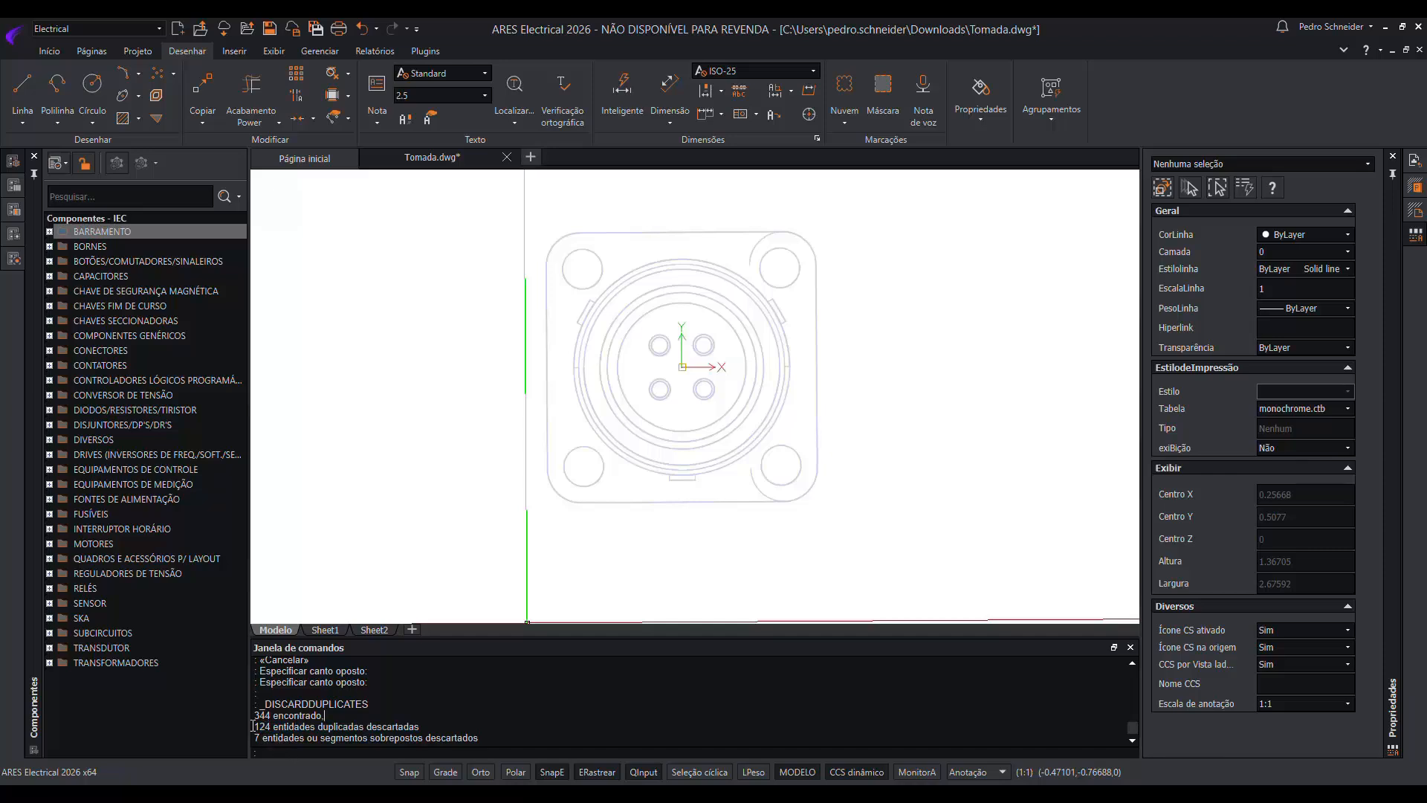
pyautogui.moveTo(254, 725); pyautogui.dragTo(279, 726)
pyautogui.click(283, 727)
pyautogui.click(934, 371)
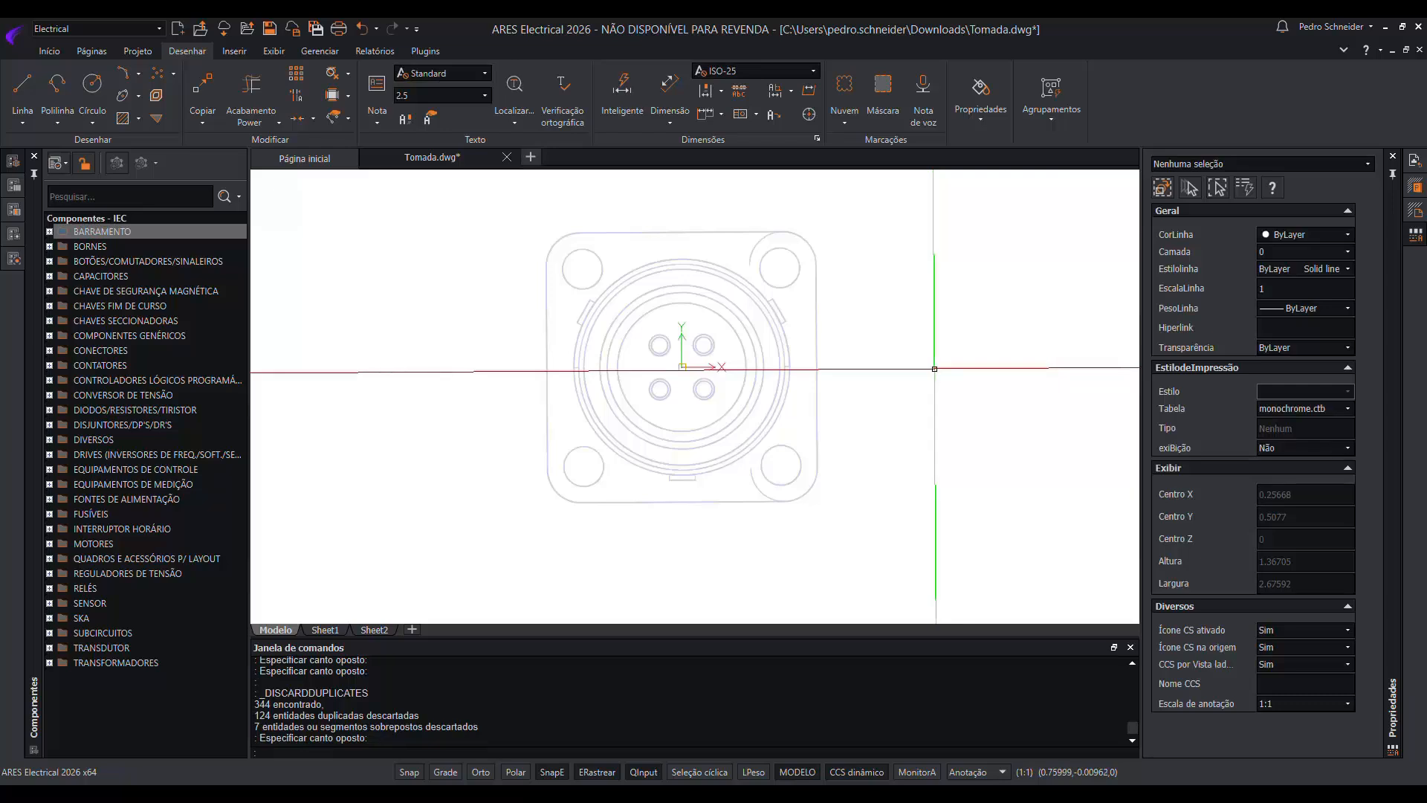
pyautogui.hotkey('ctrl', 'a')
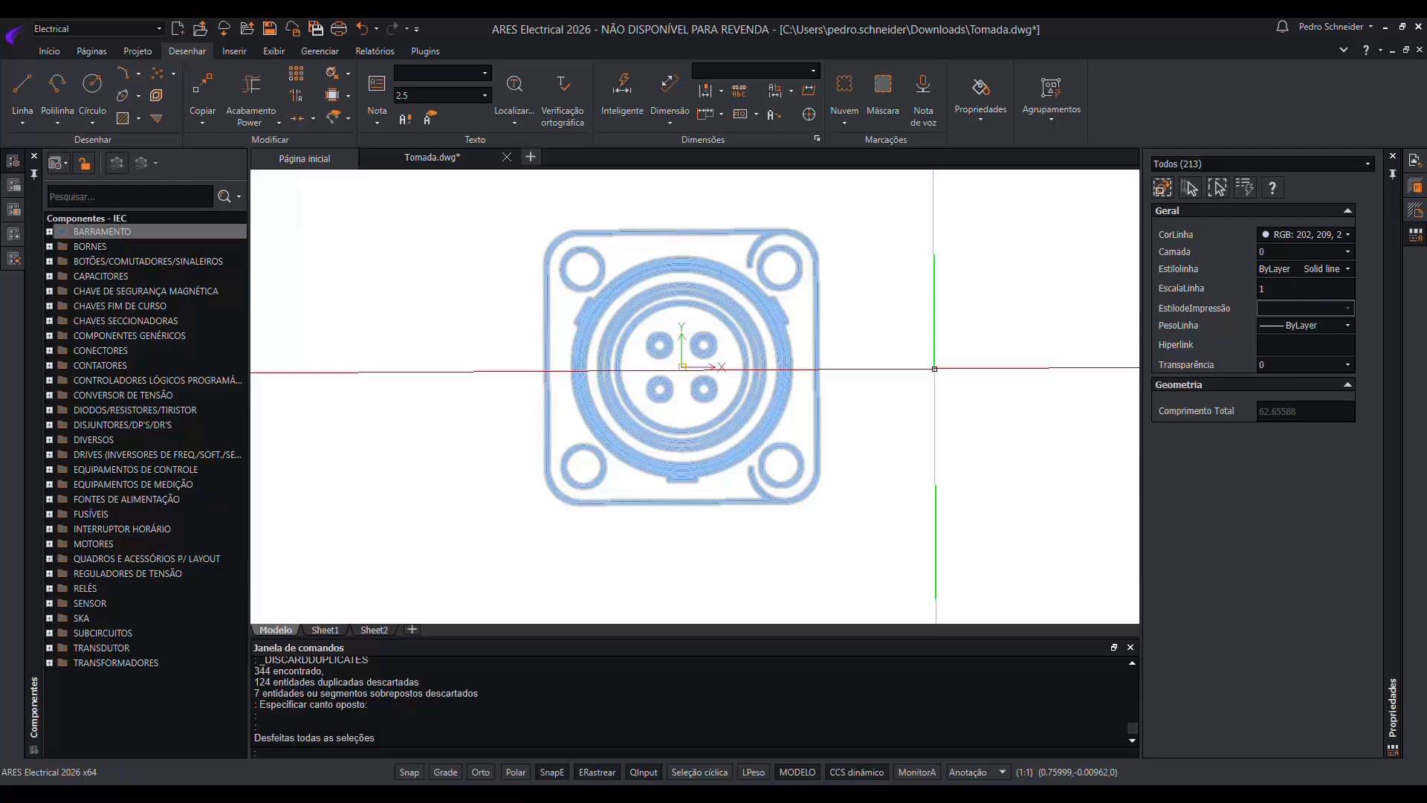
pyautogui.scroll(-3, 847, 354)
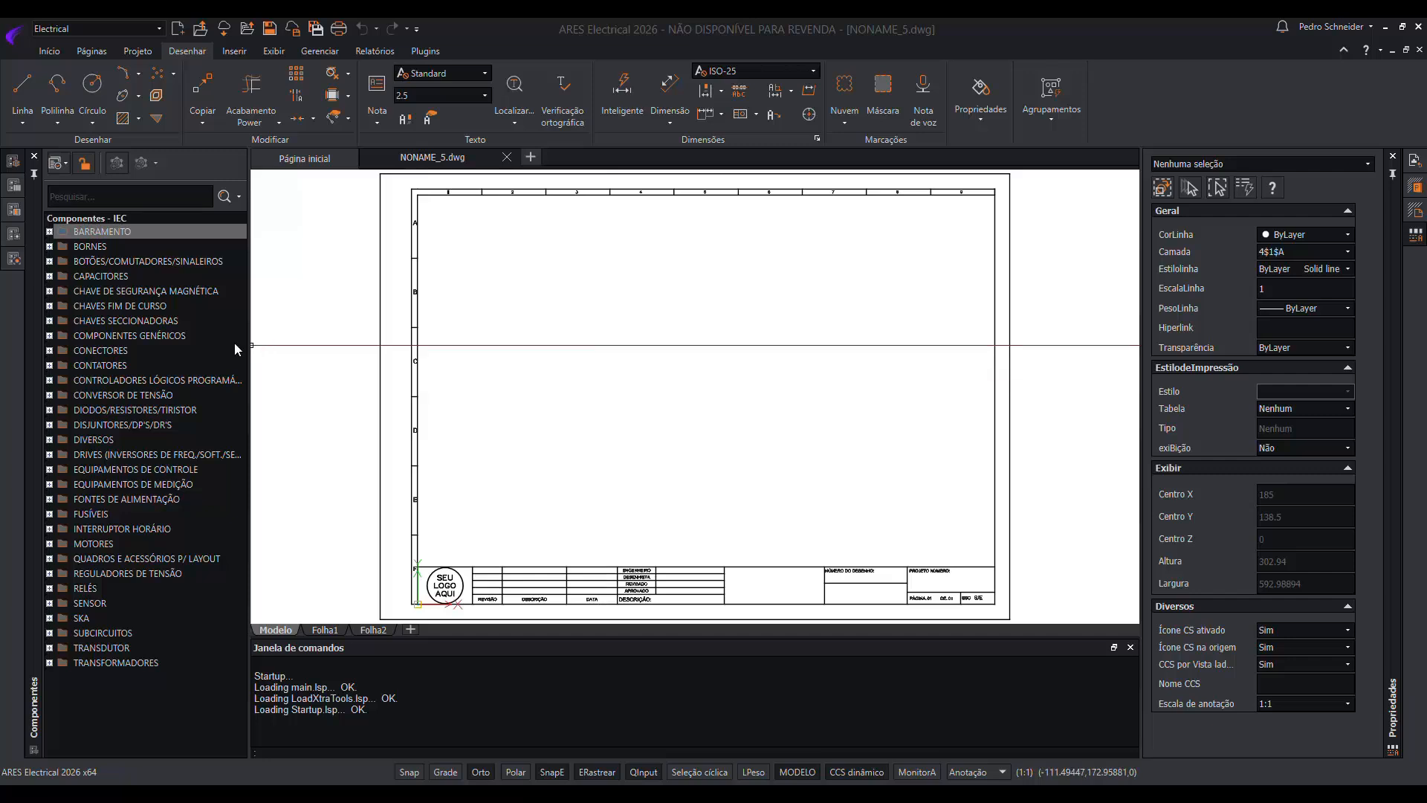
# Place the ABB LINHA SNK ZS4-D1 terminal 1SNK 505 211 R0000 in the middle of the blank sheet NONAME_5.dwg.
pyautogui.doubleClick(104, 246)
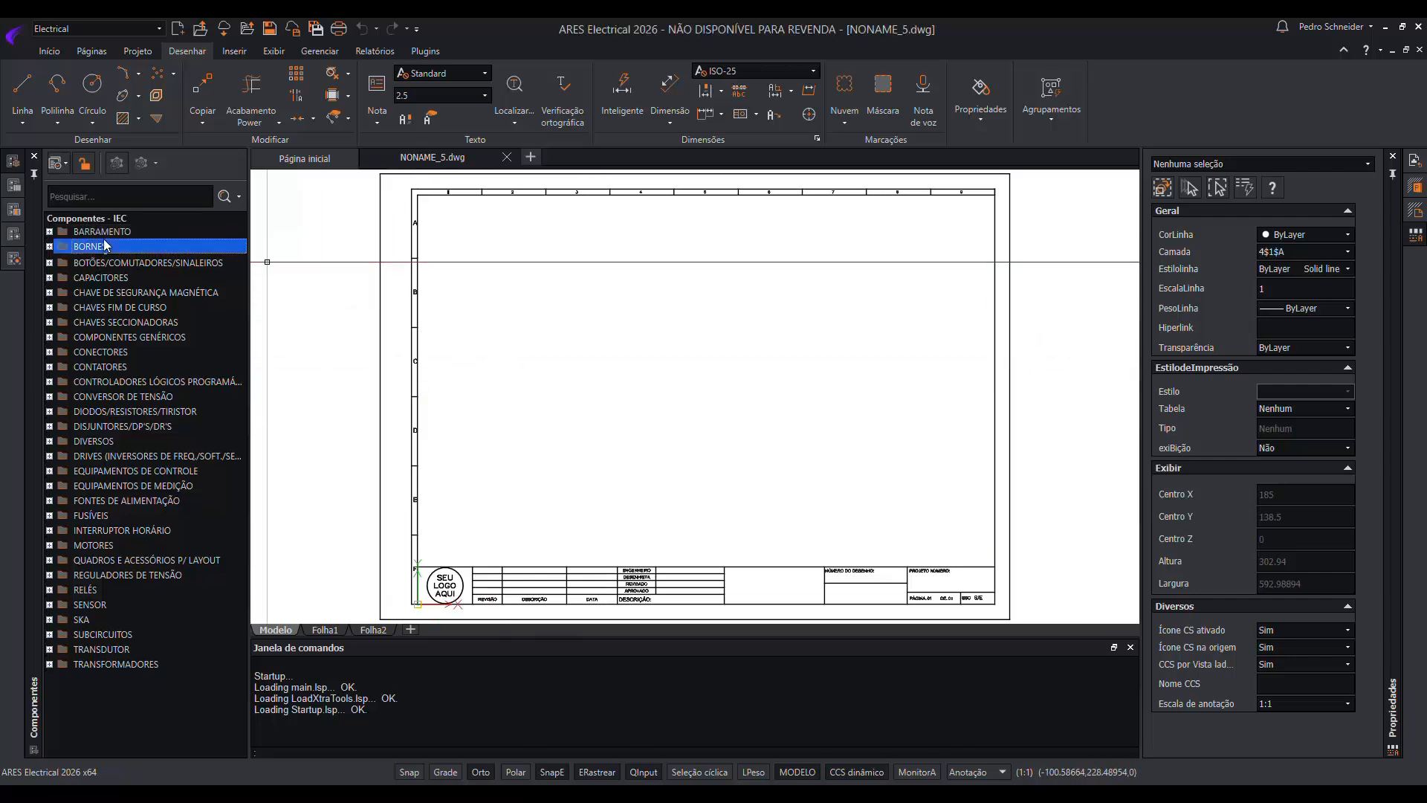
pyautogui.doubleClick(90, 261)
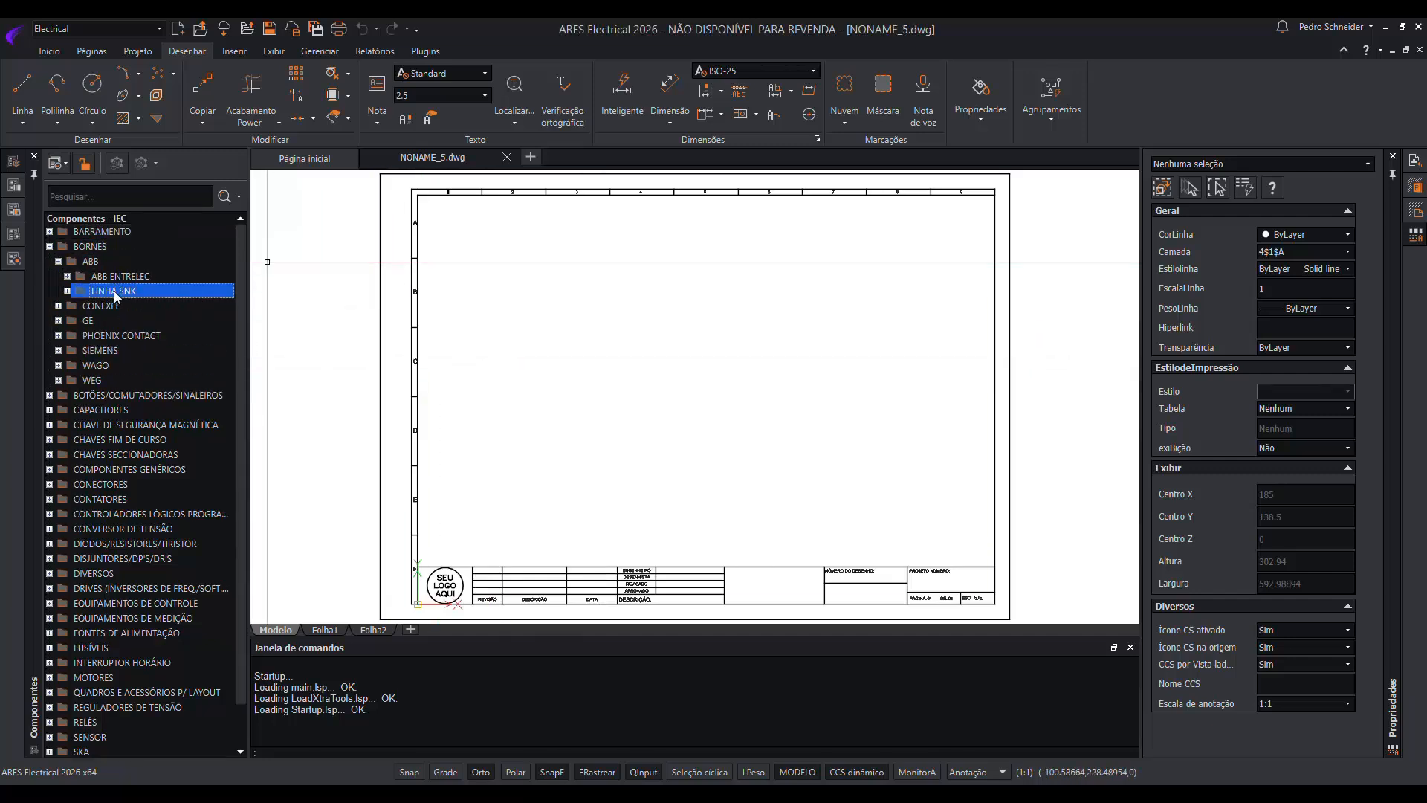
pyautogui.doubleClick(113, 291)
pyautogui.doubleClick(126, 321)
pyautogui.doubleClick(122, 336)
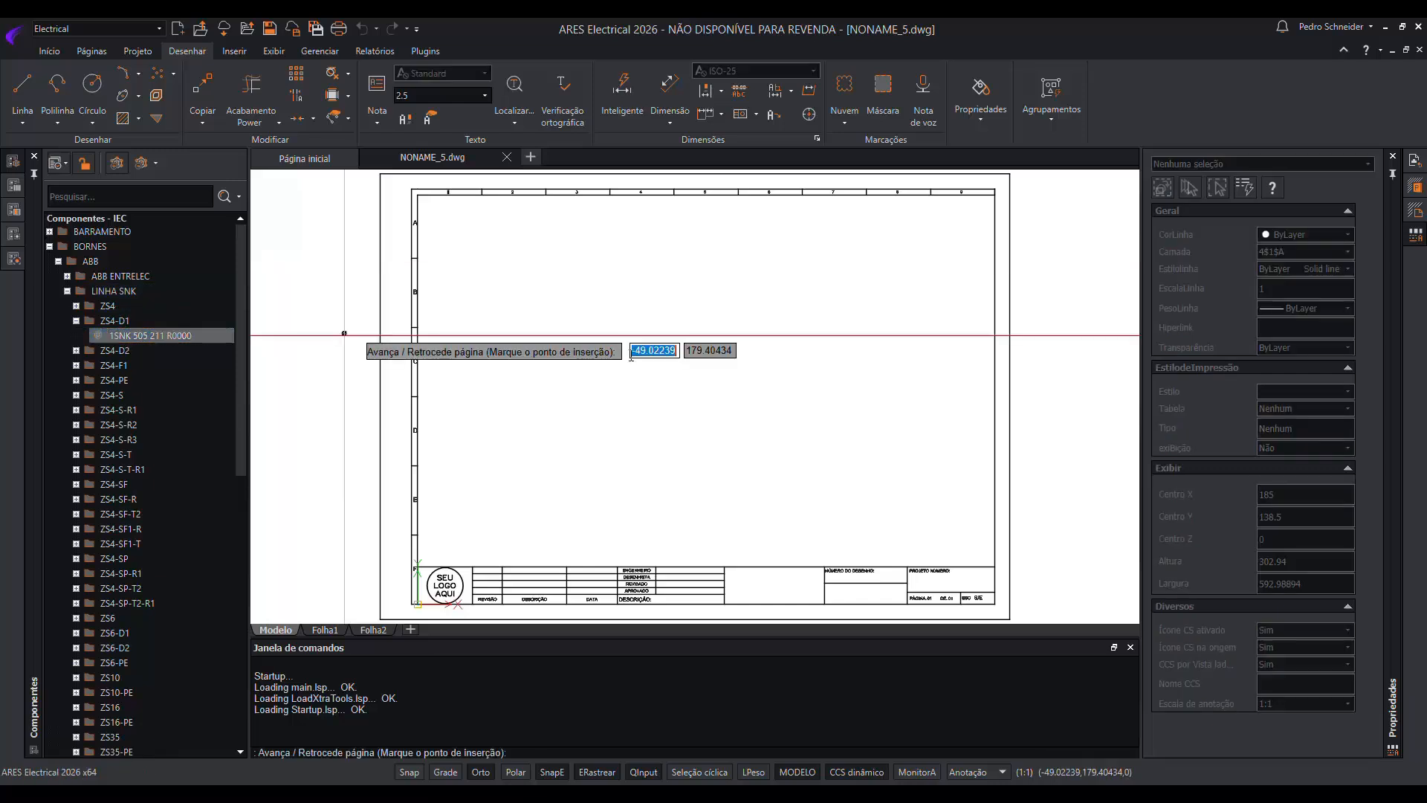
pyautogui.click(719, 348)
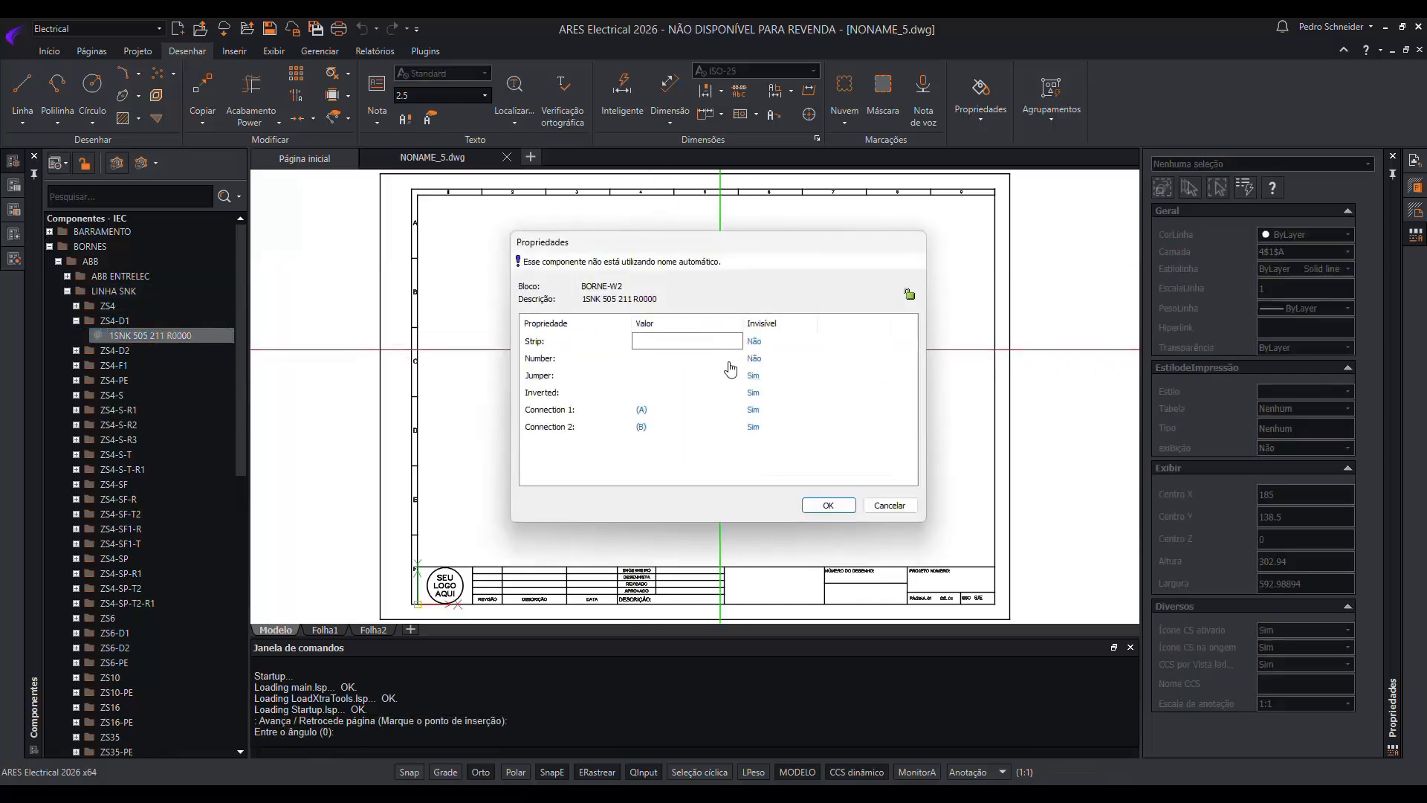
# Set the terminal's strip to X1 and its number to 1, and end the insertion without placing another terminal.
pyautogui.write('X1')
pyautogui.click(697, 359)
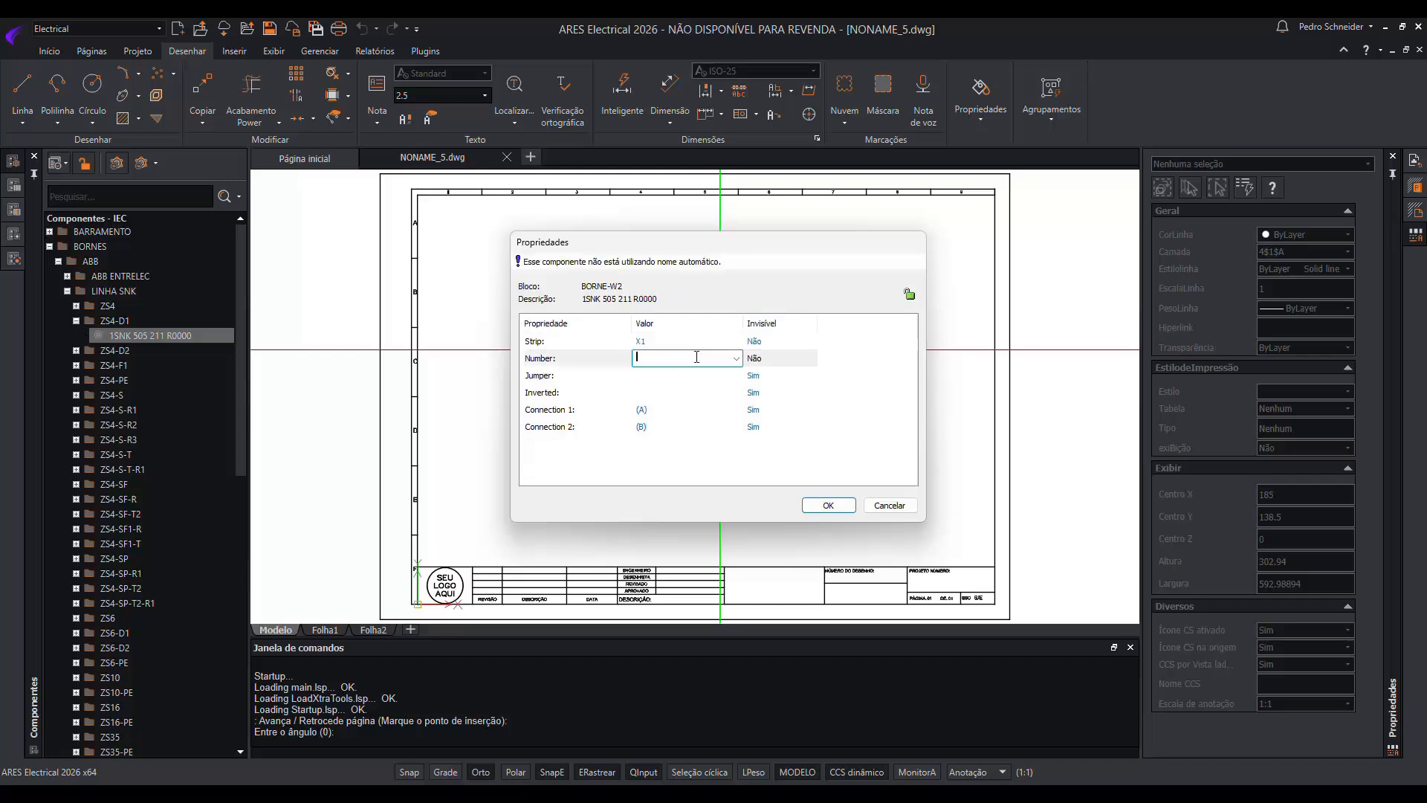
pyautogui.write('1')
pyautogui.click(828, 505)
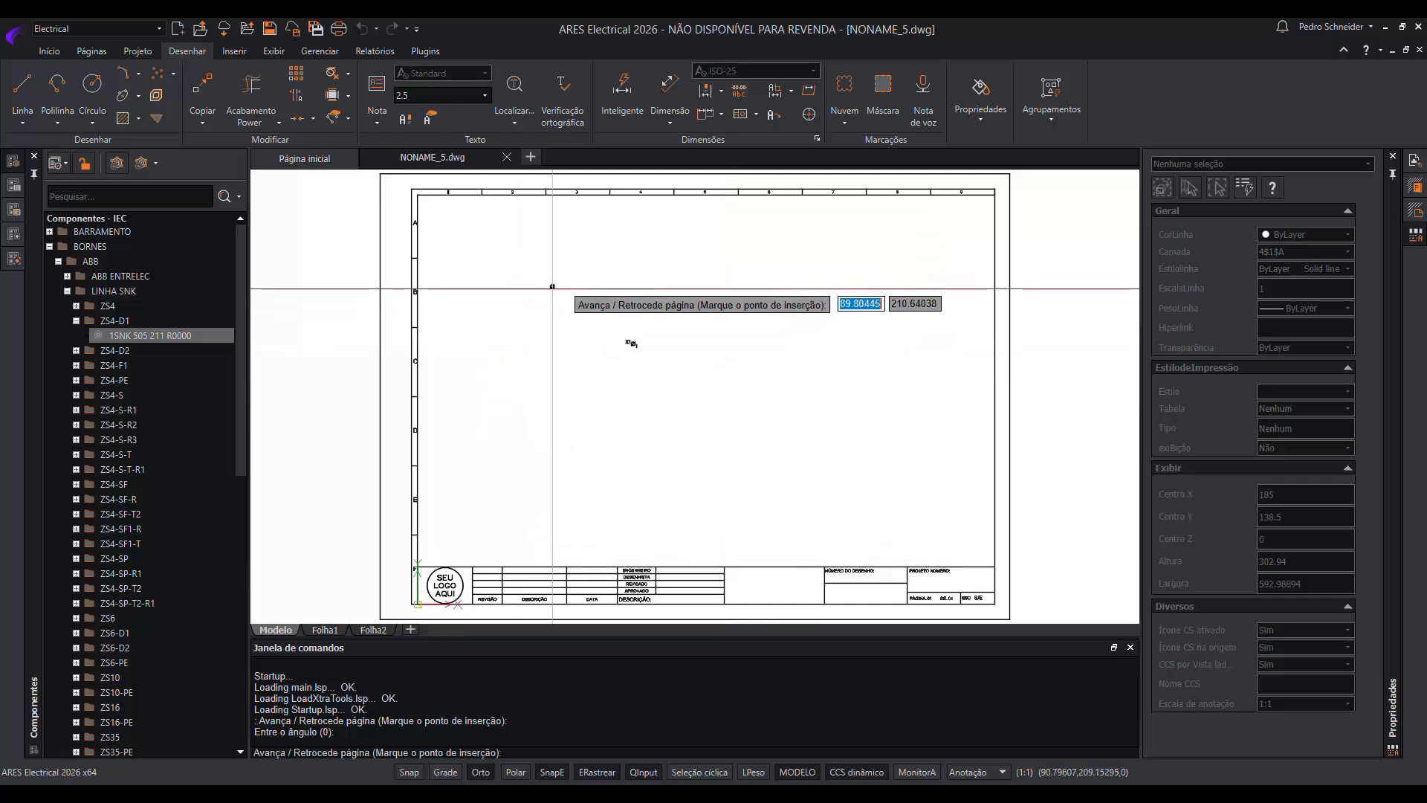
pyautogui.press('Escape')
# Delete the X1 terminal numbered 1 from the sheet.
pyautogui.scroll(8, 626, 341)
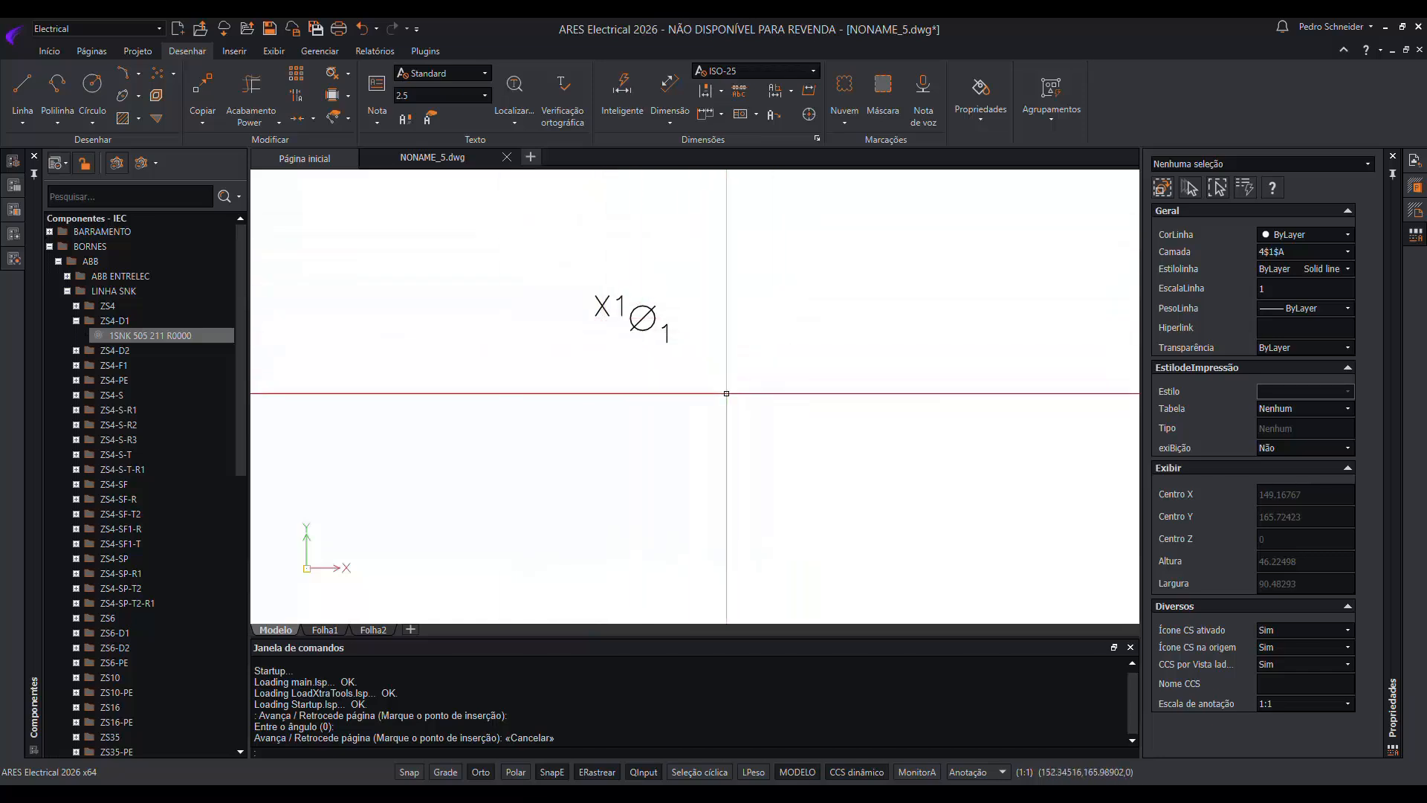
pyautogui.click(726, 393)
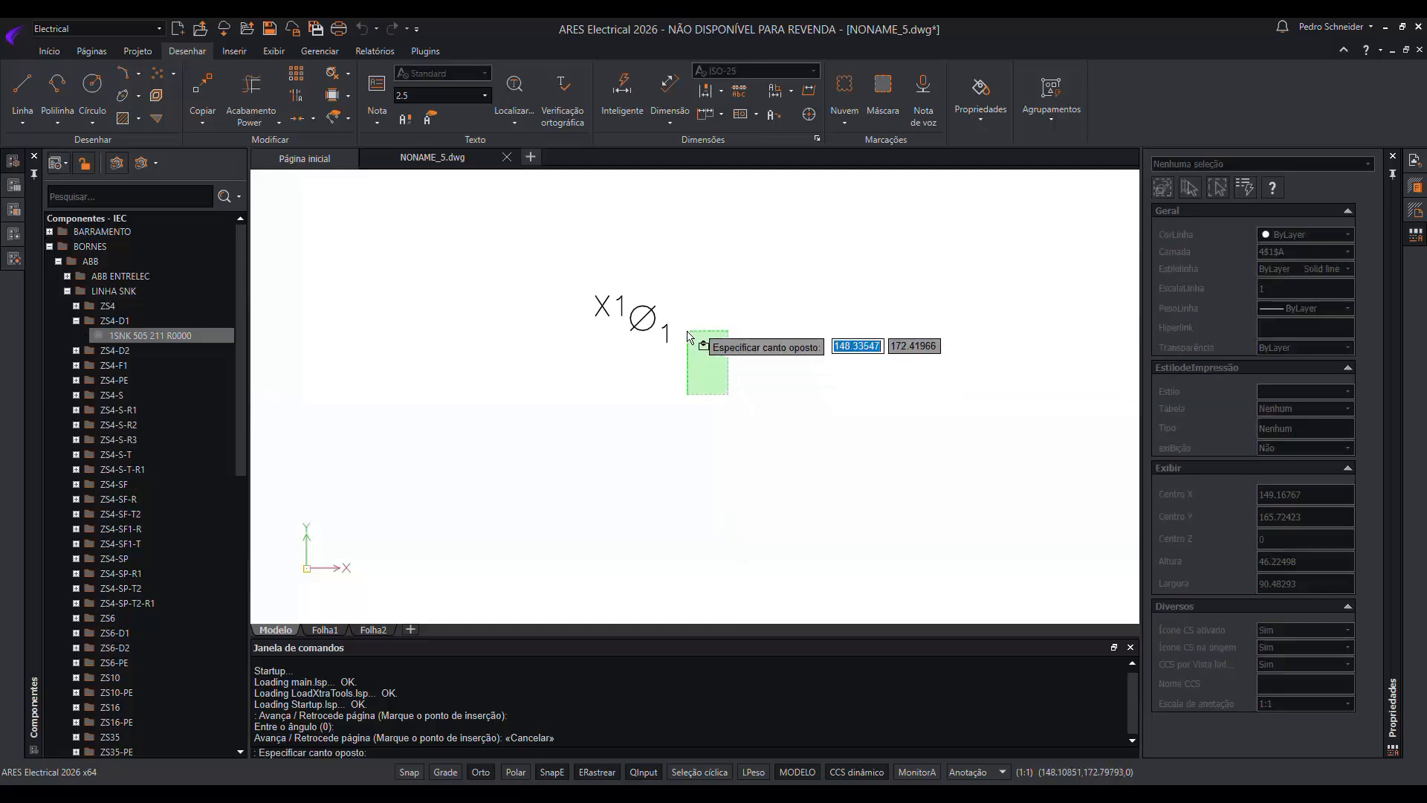
pyautogui.click(650, 306)
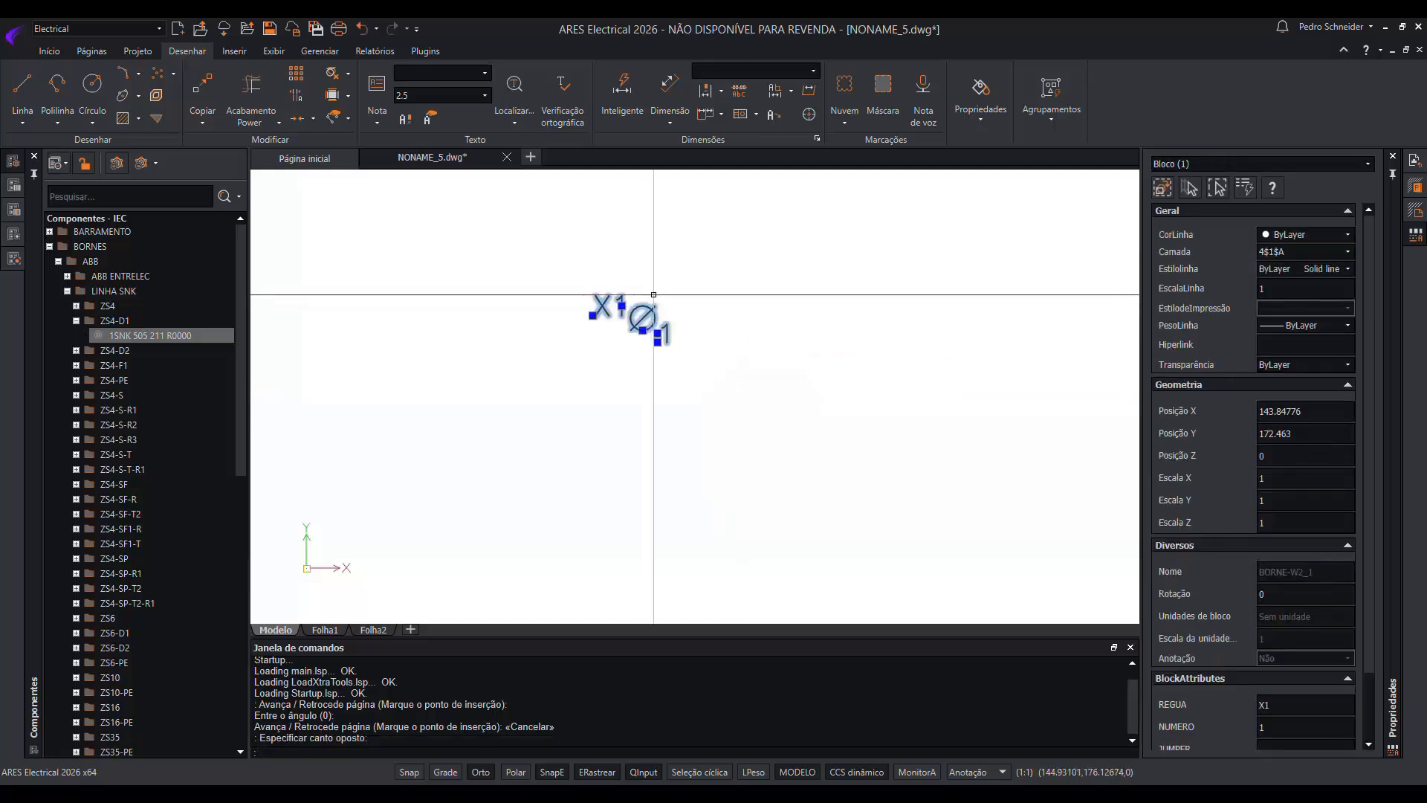
pyautogui.press('Delete')
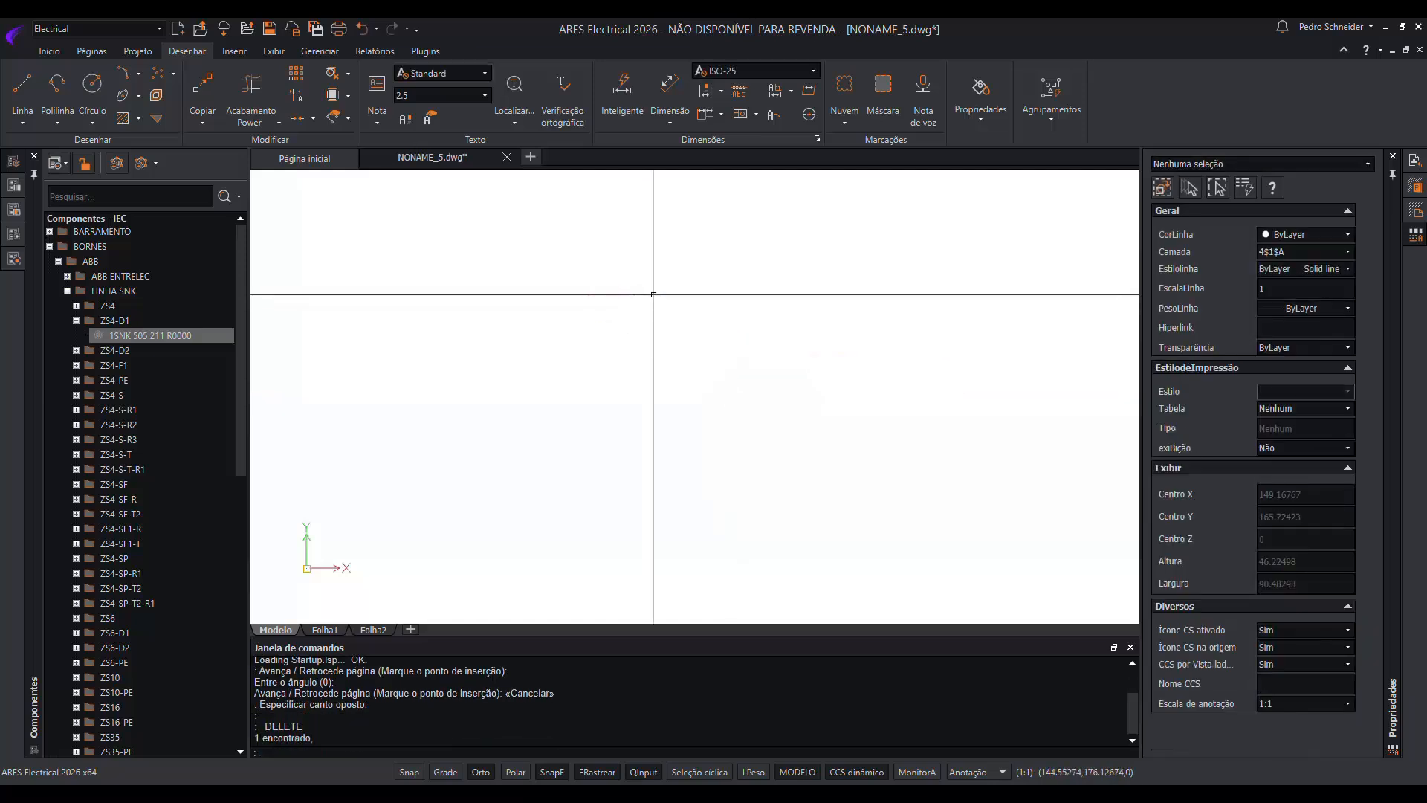
# Purge all unreferenced blocks, including BORNE-W2_1 and Z_QC_1_BORNE-W2, from the drawing with the Clean command (PU).
pyautogui.scroll(-3, 671, 373)
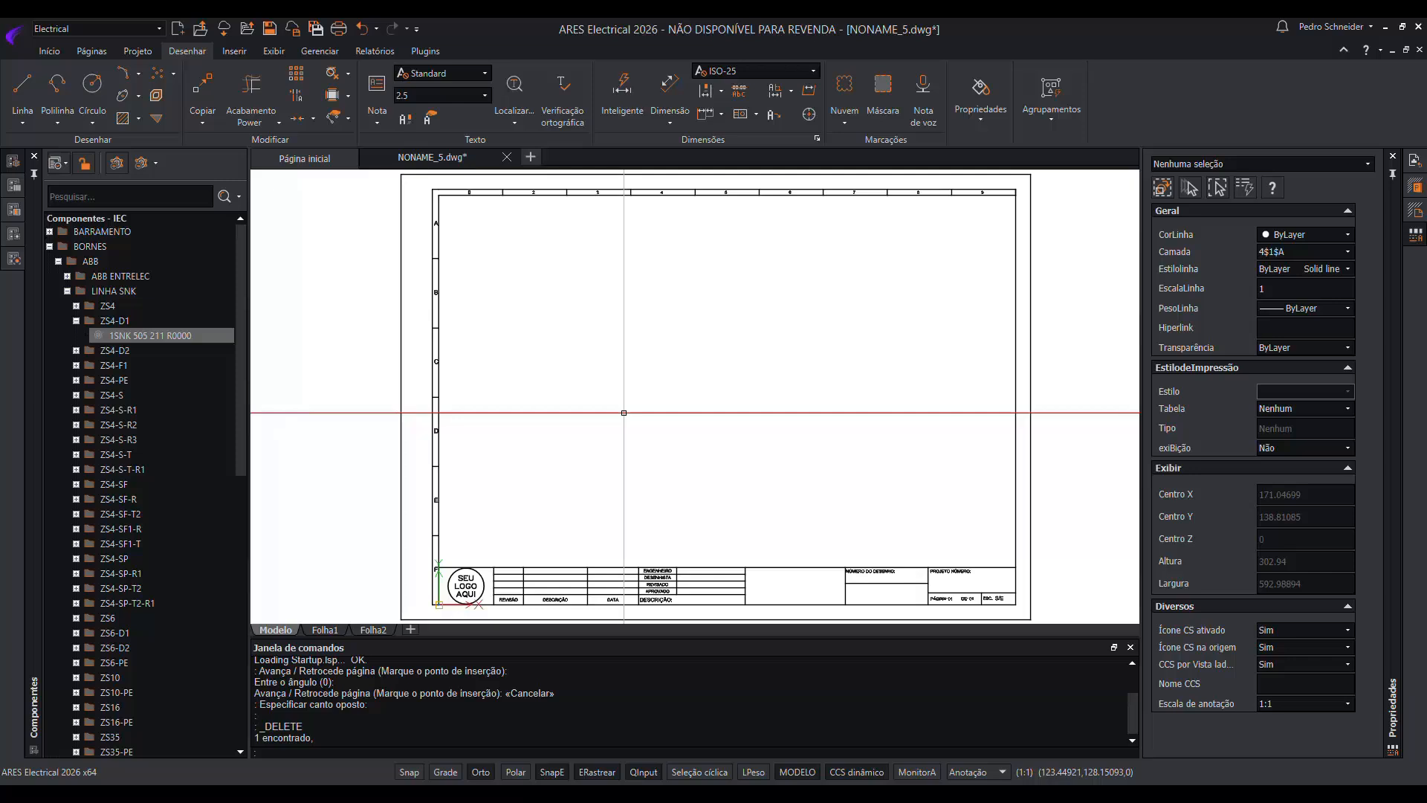
pyautogui.write('PU')
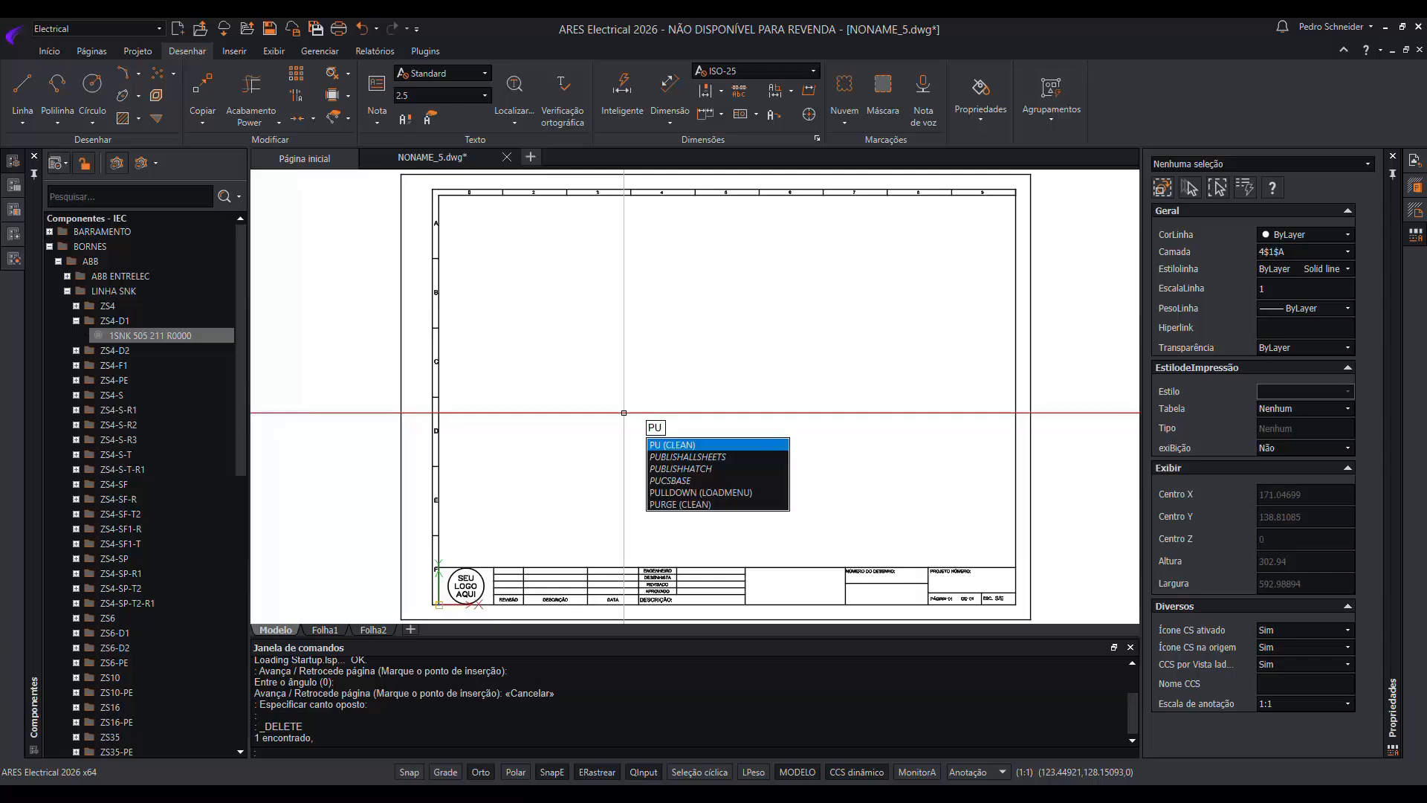
pyautogui.press('Return')
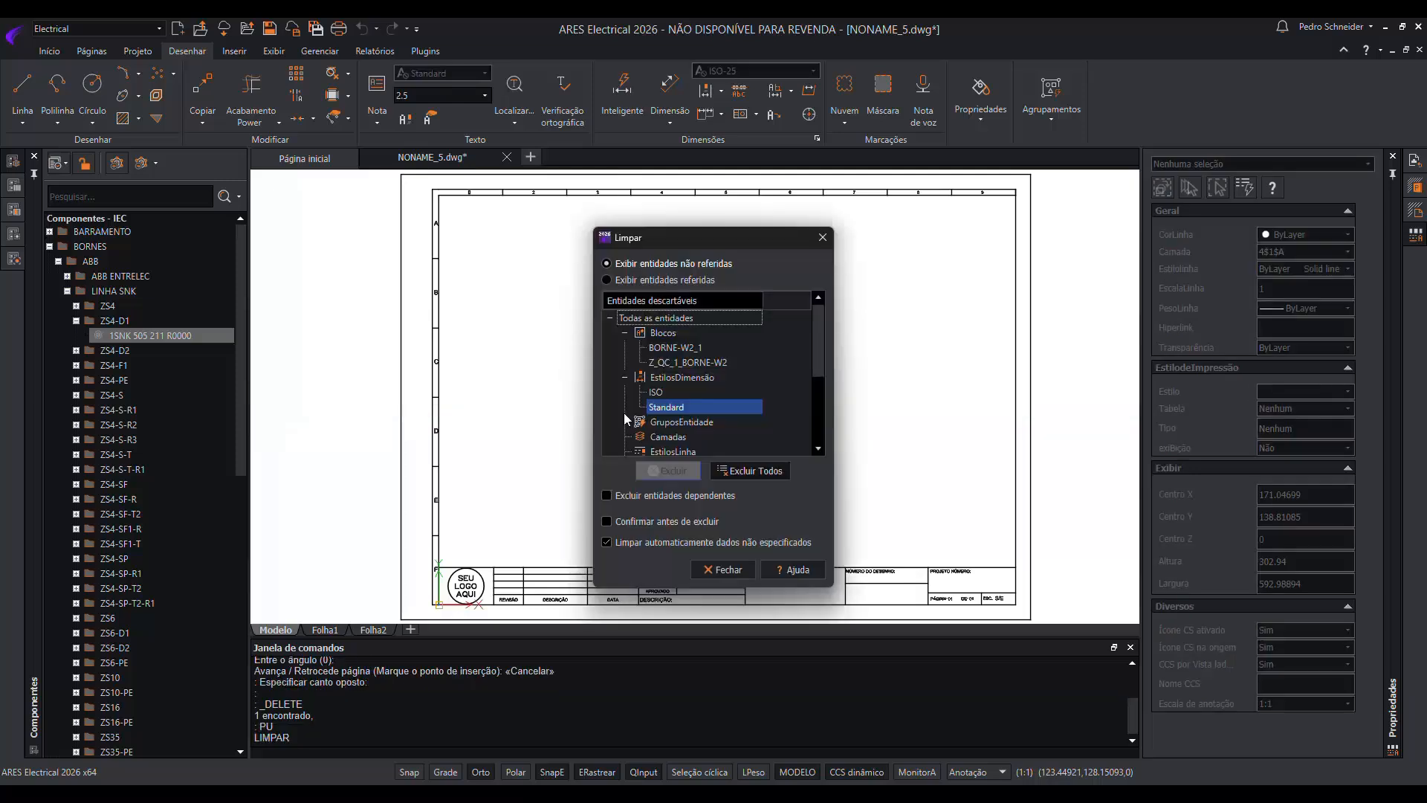
pyautogui.click(675, 347)
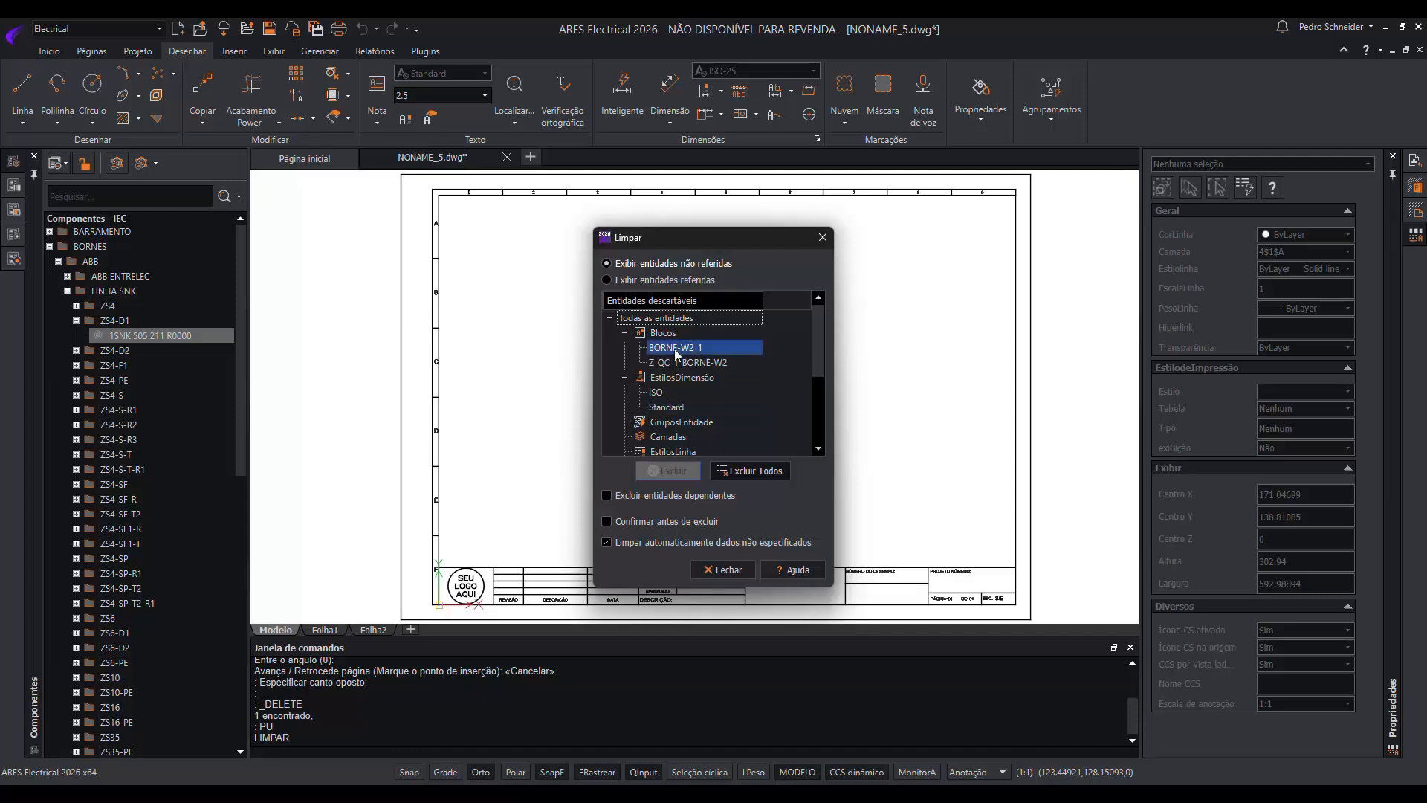
pyautogui.click(682, 363)
pyautogui.click(681, 352)
pyautogui.click(667, 335)
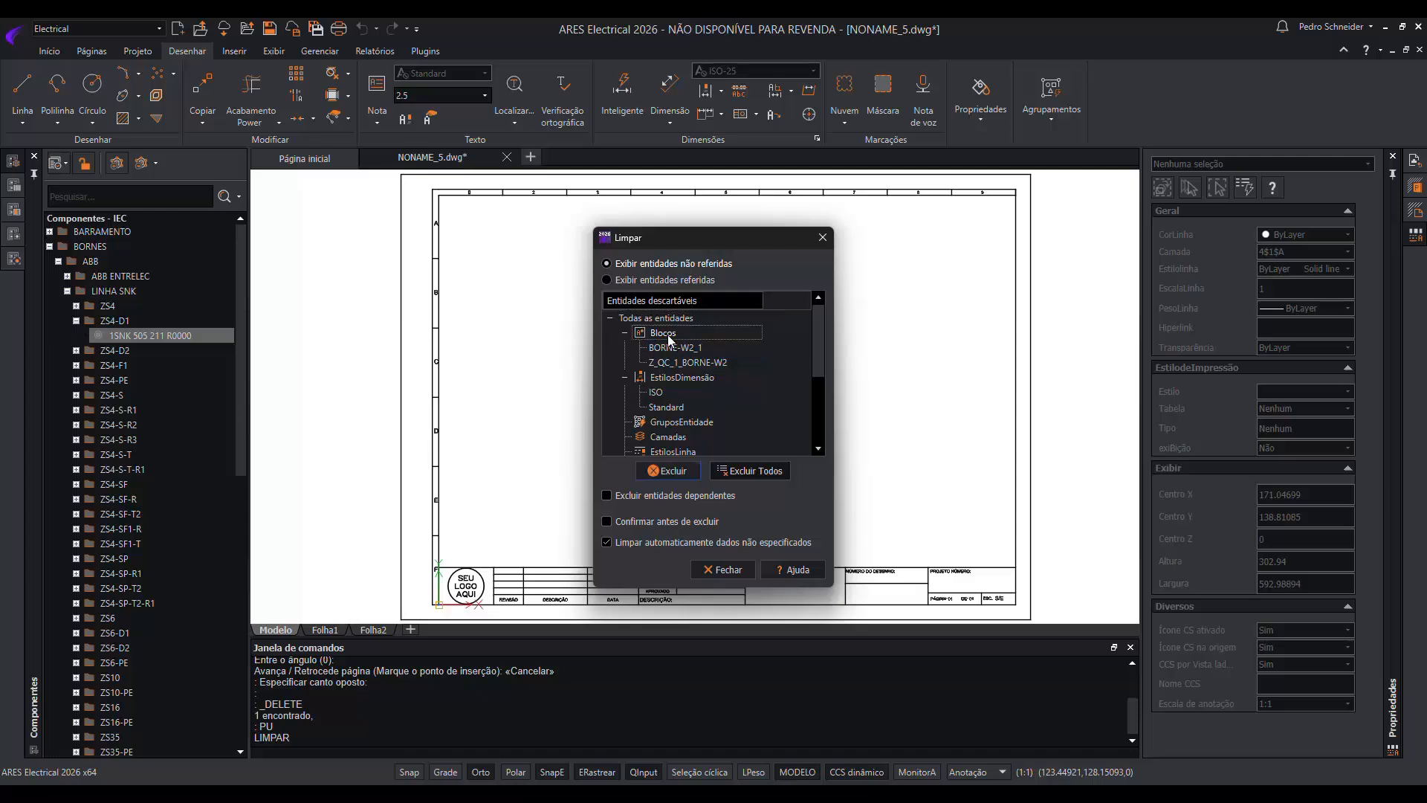
pyautogui.click(660, 471)
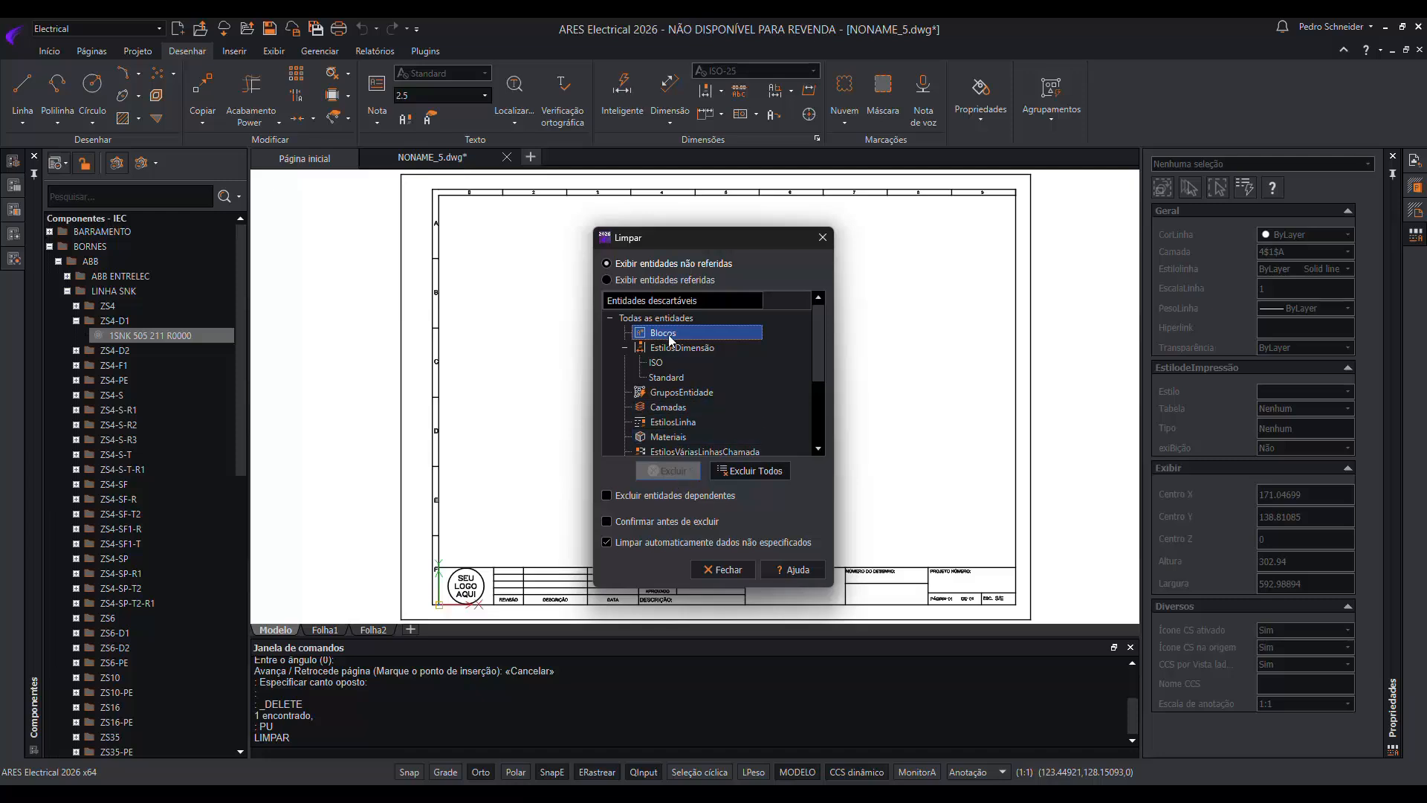
# Look through the remaining discardable entity categories, reopen the Clean command to check the blocks category, and close it.
pyautogui.scroll(-3, 702, 378)
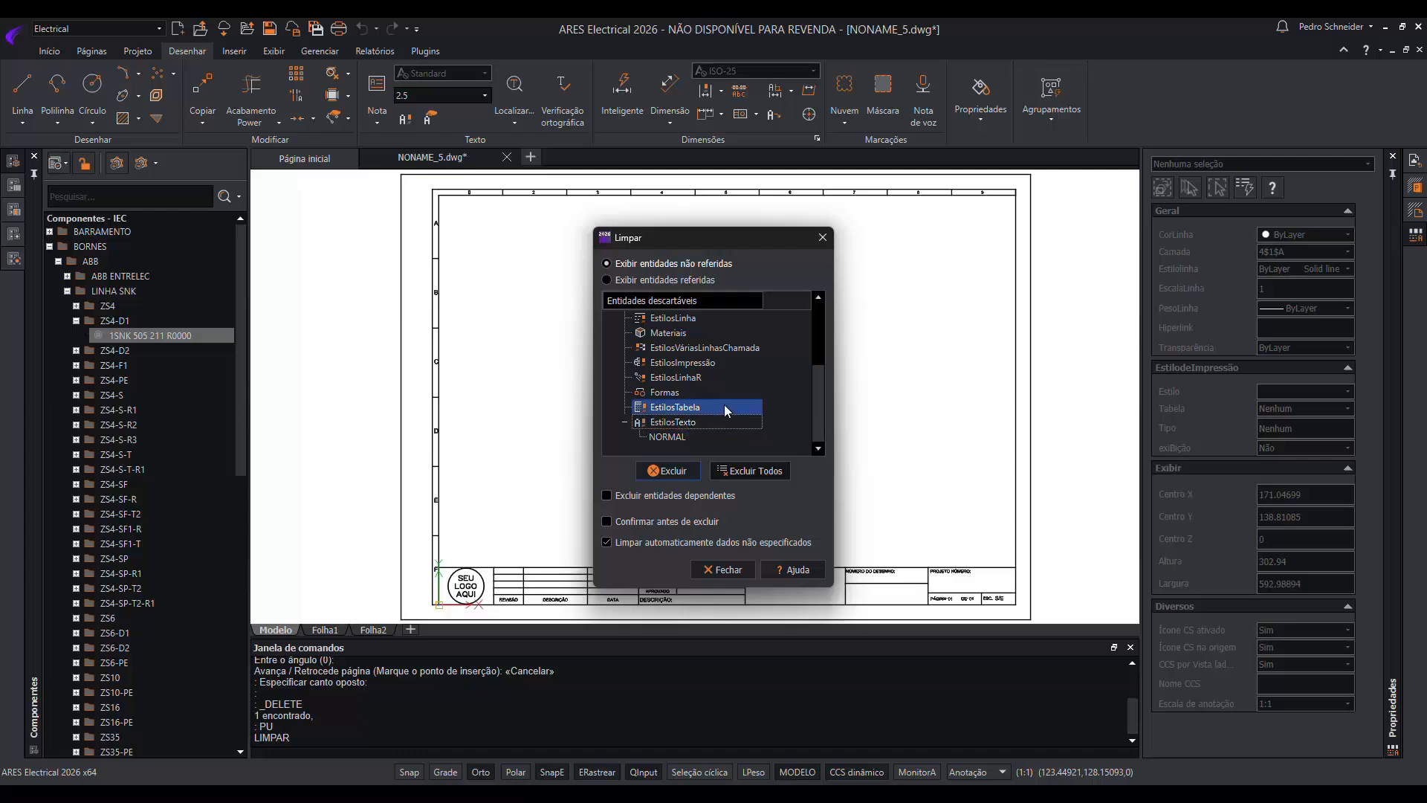
pyautogui.scroll(3, 693, 381)
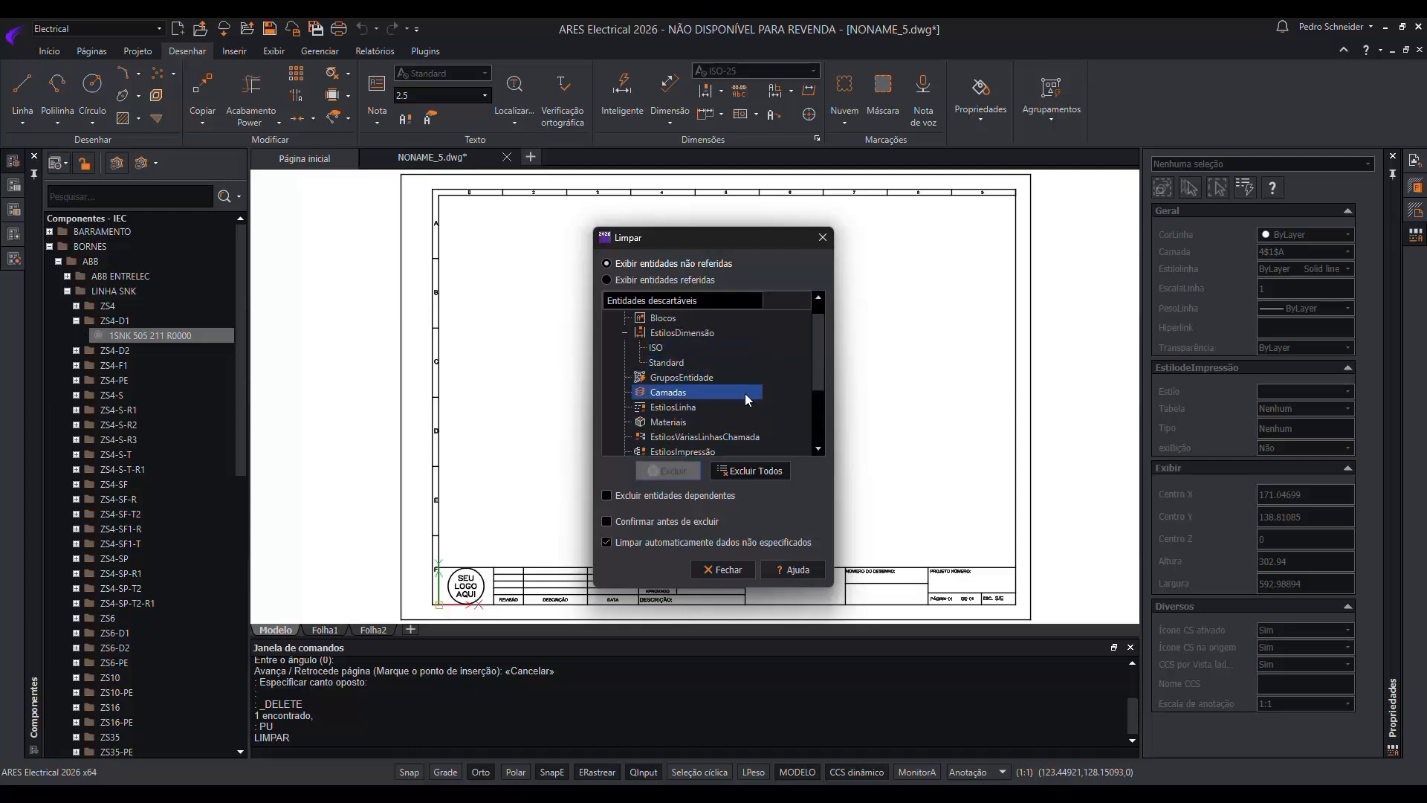
pyautogui.click(723, 570)
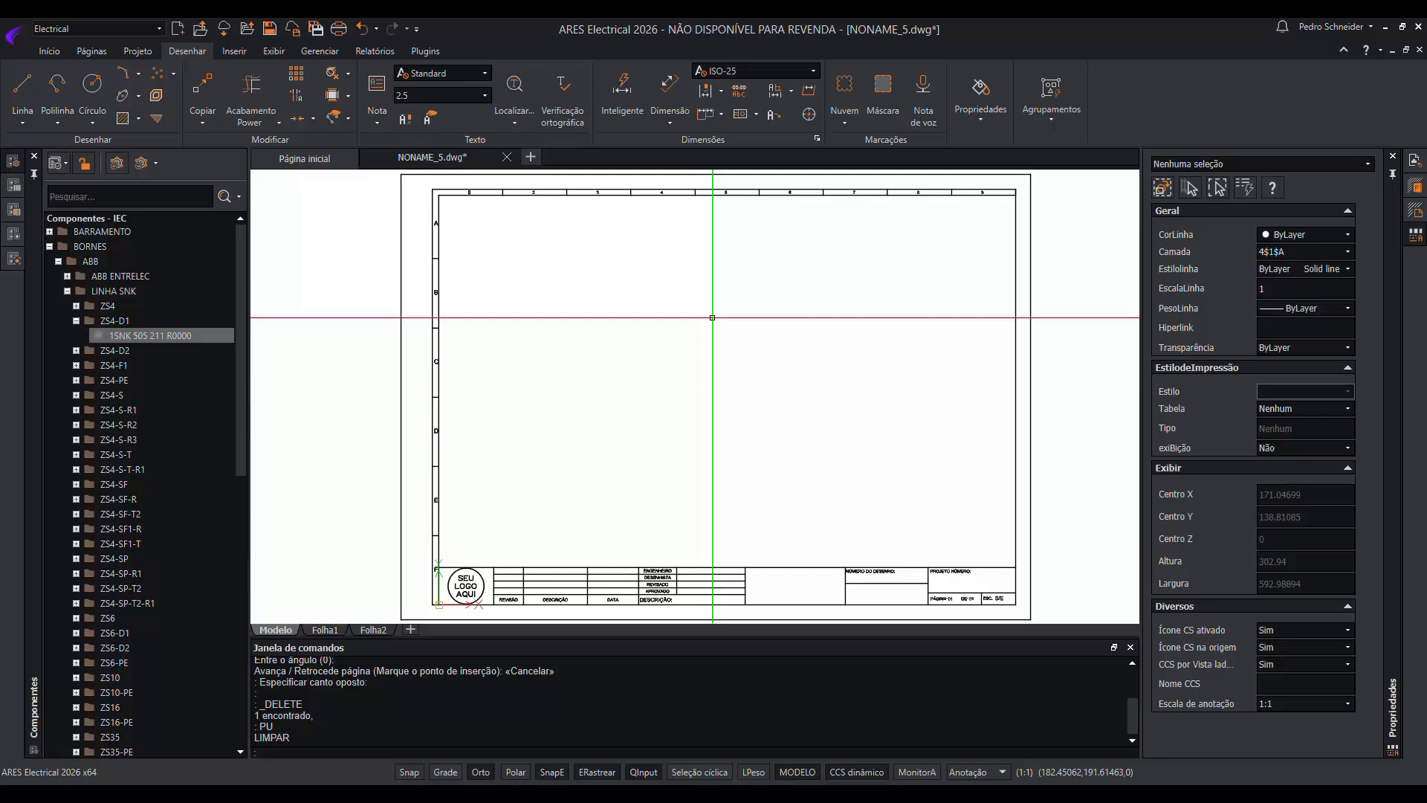
pyautogui.press('Return')
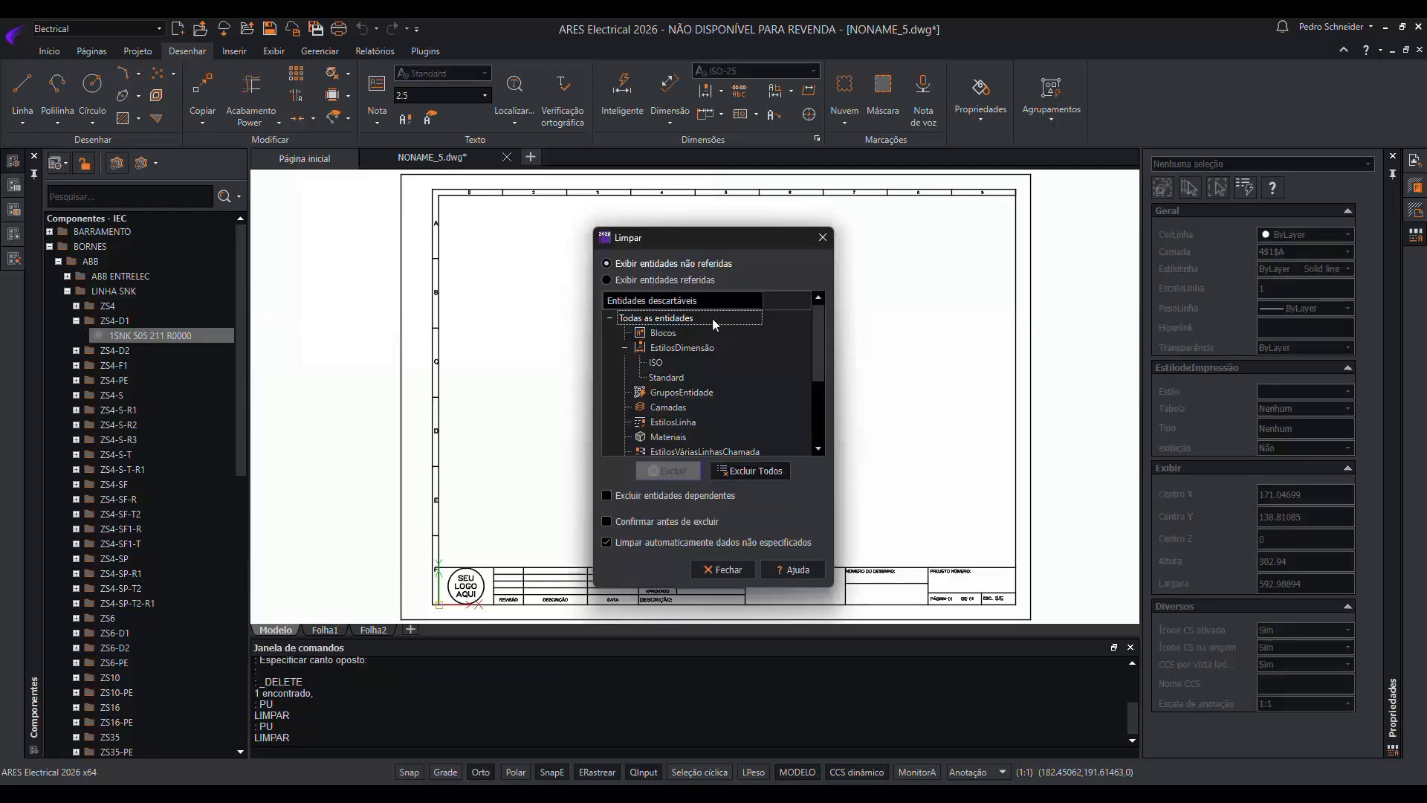
pyautogui.click(705, 330)
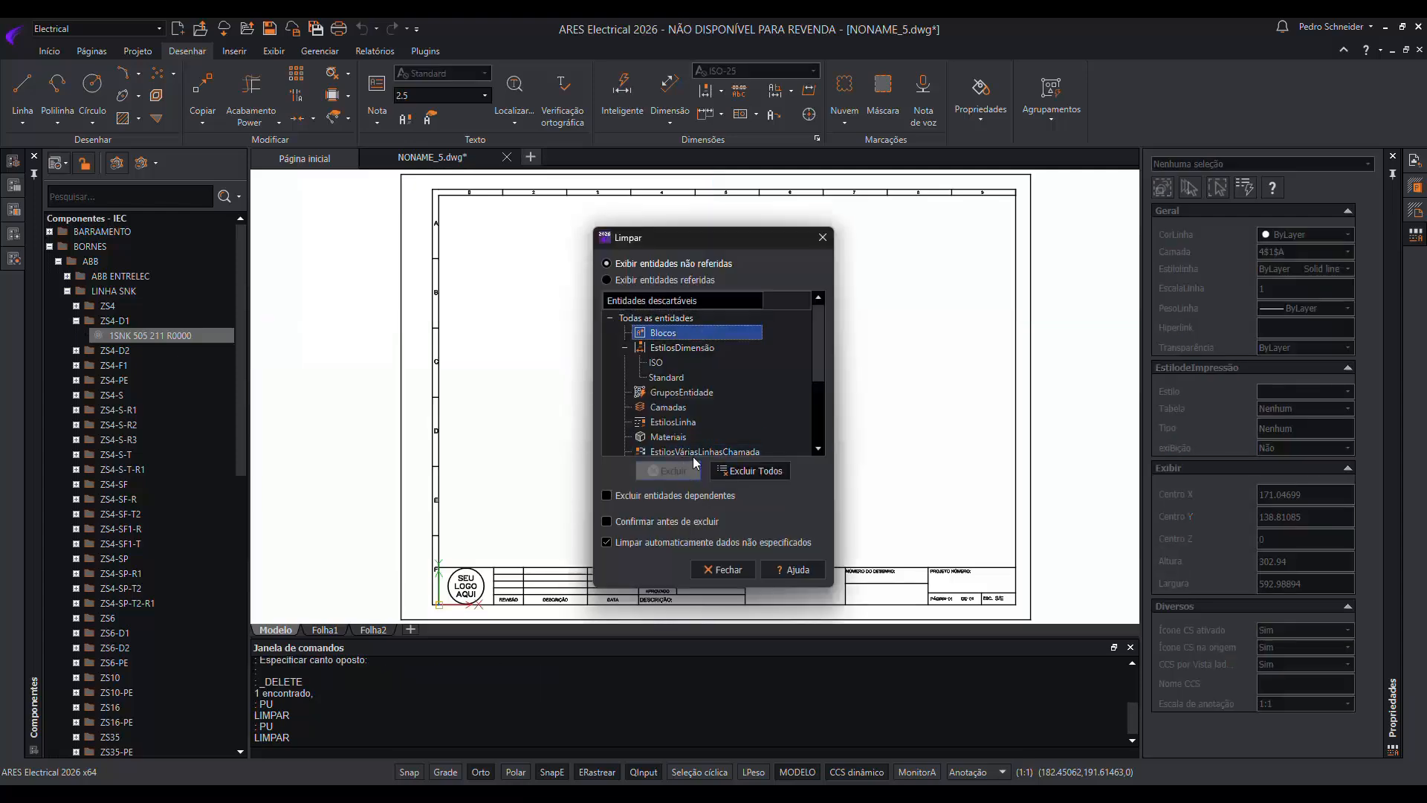
pyautogui.press('Escape')
pyautogui.press('Escape')
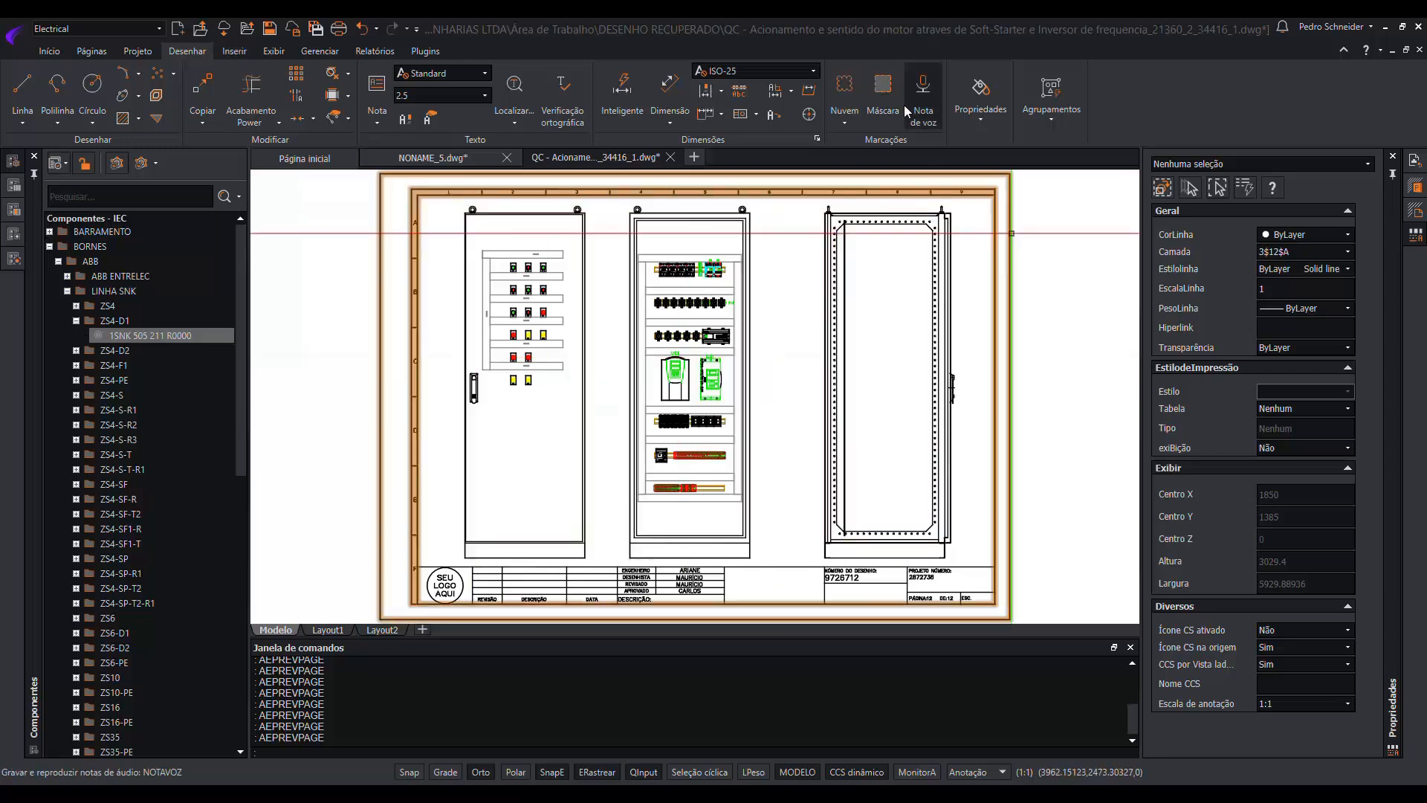
# Draw a rectangular revision cloud around the second terminal group on the panel's bottom rail and the empty area below it.
pyautogui.click(848, 88)
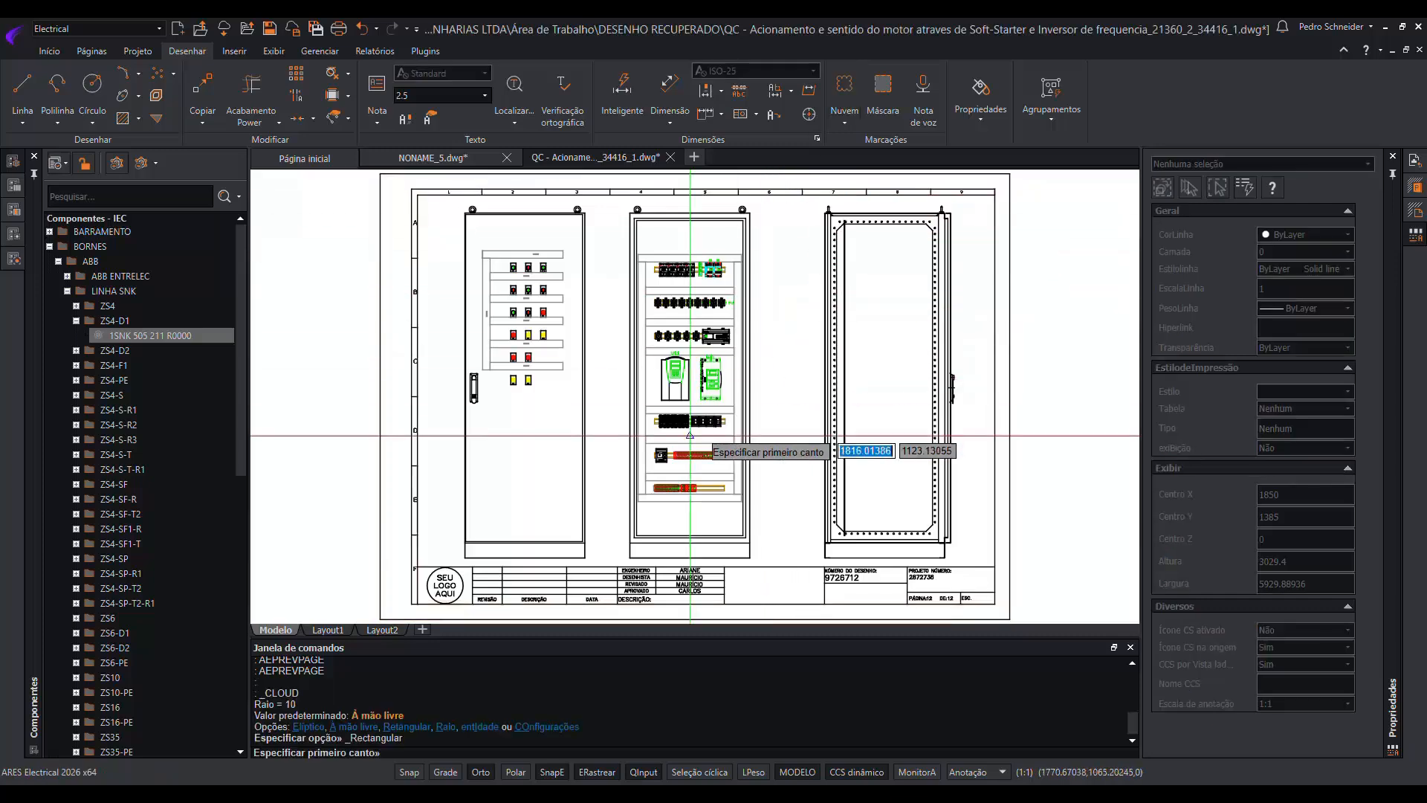
pyautogui.scroll(4, 650, 485)
pyautogui.scroll(3, 665, 500)
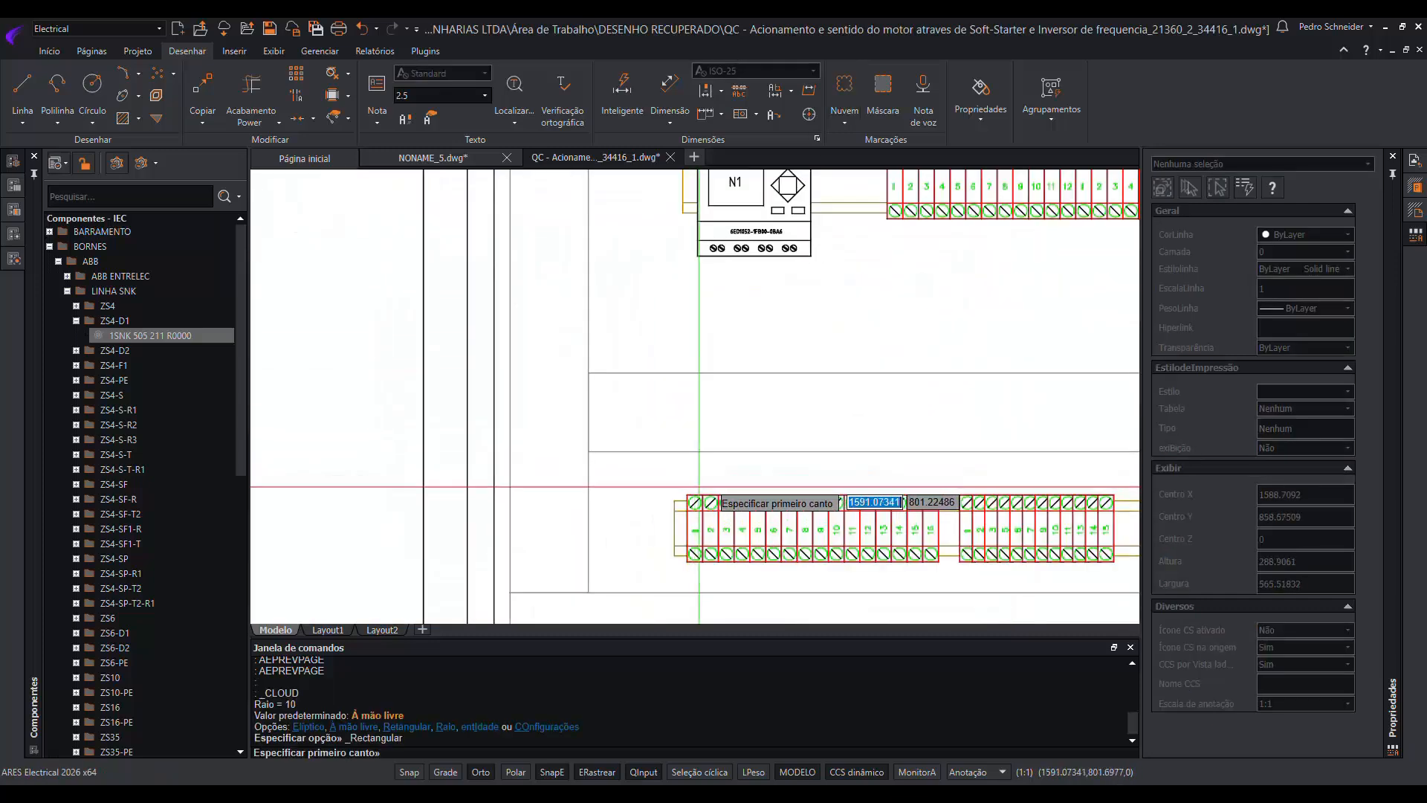
pyautogui.scroll(4, 874, 499)
pyautogui.moveTo(873, 499); pyautogui.dragTo(373, 330, button='middle')
pyautogui.scroll(-5, 573, 386)
pyautogui.scroll(2, 669, 331)
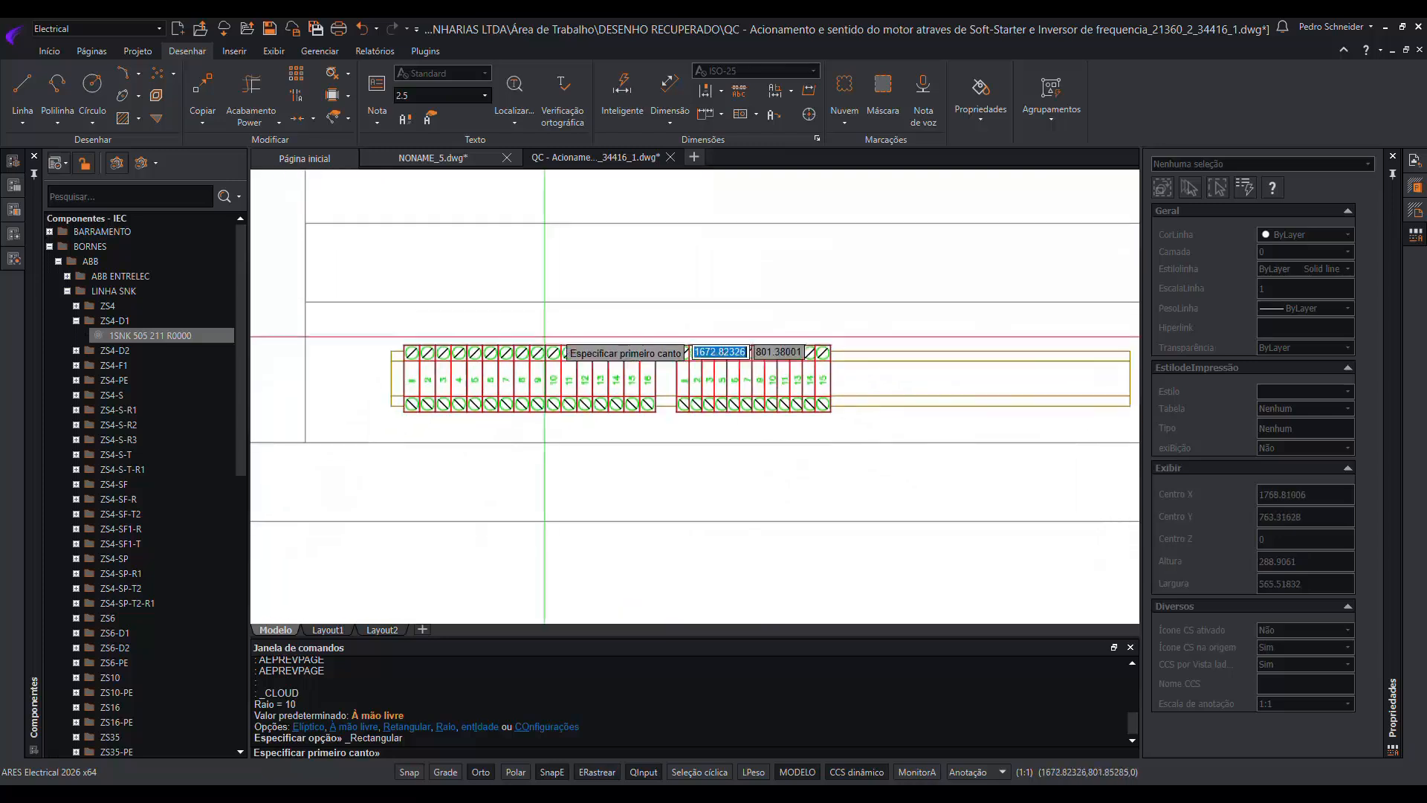
pyautogui.click(668, 324)
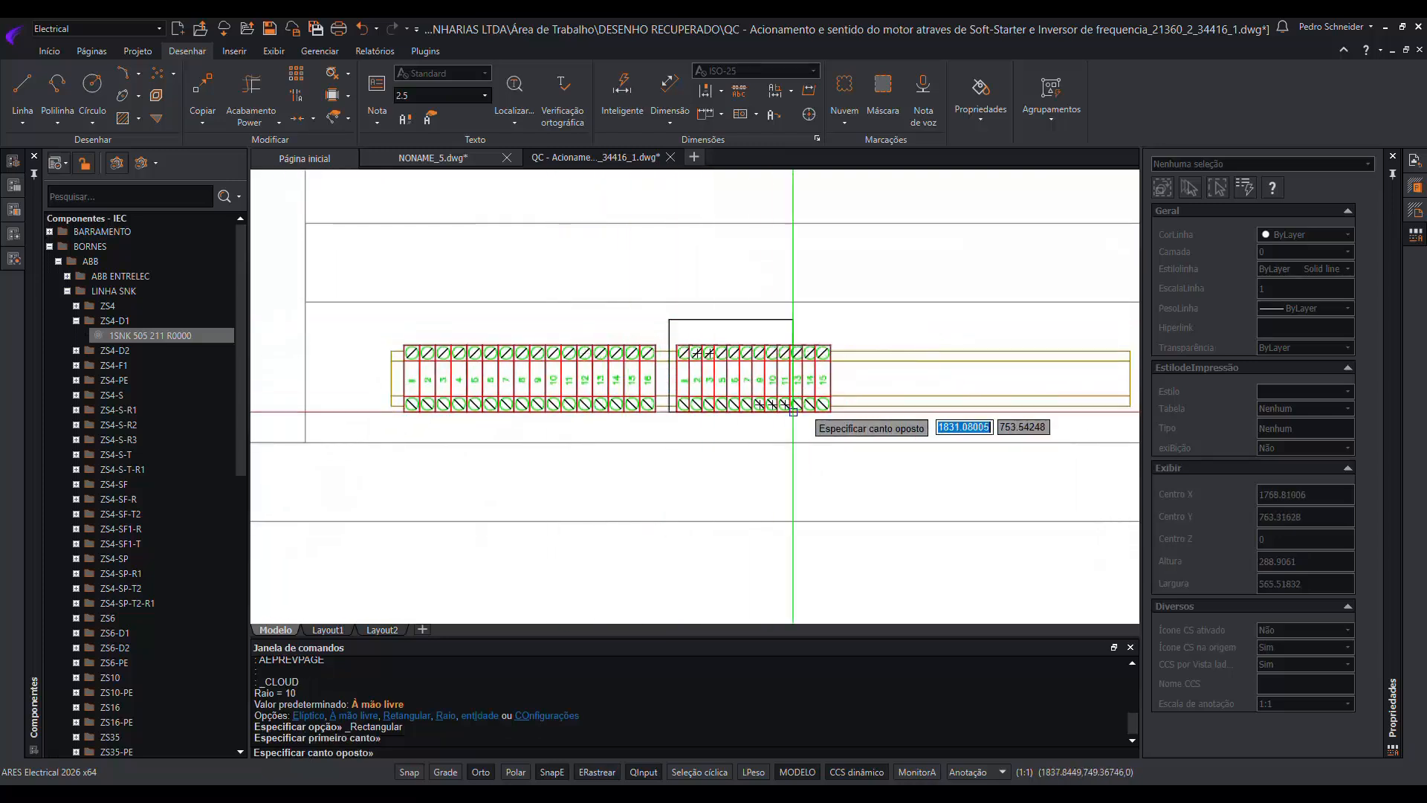
pyautogui.scroll(-4, 671, 346)
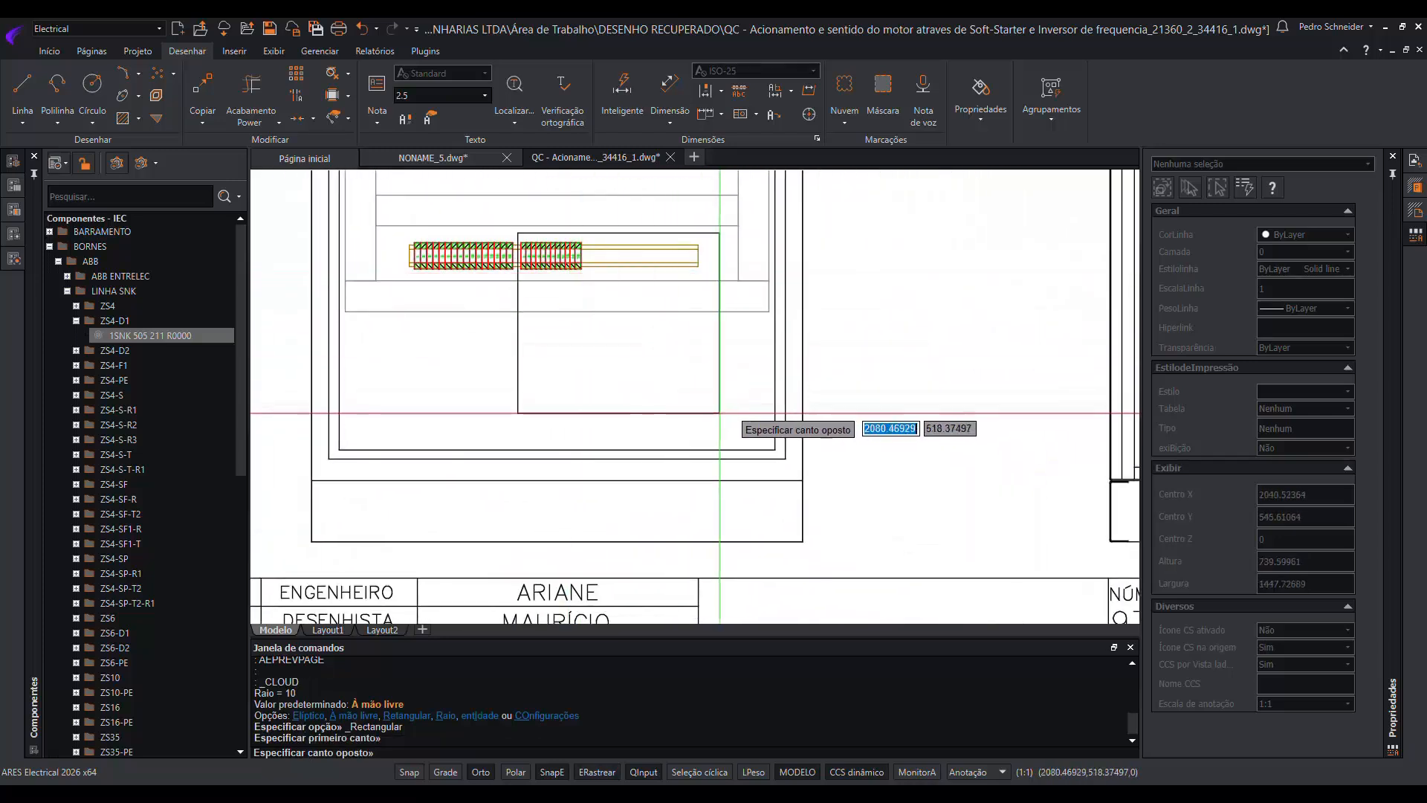
pyautogui.click(746, 423)
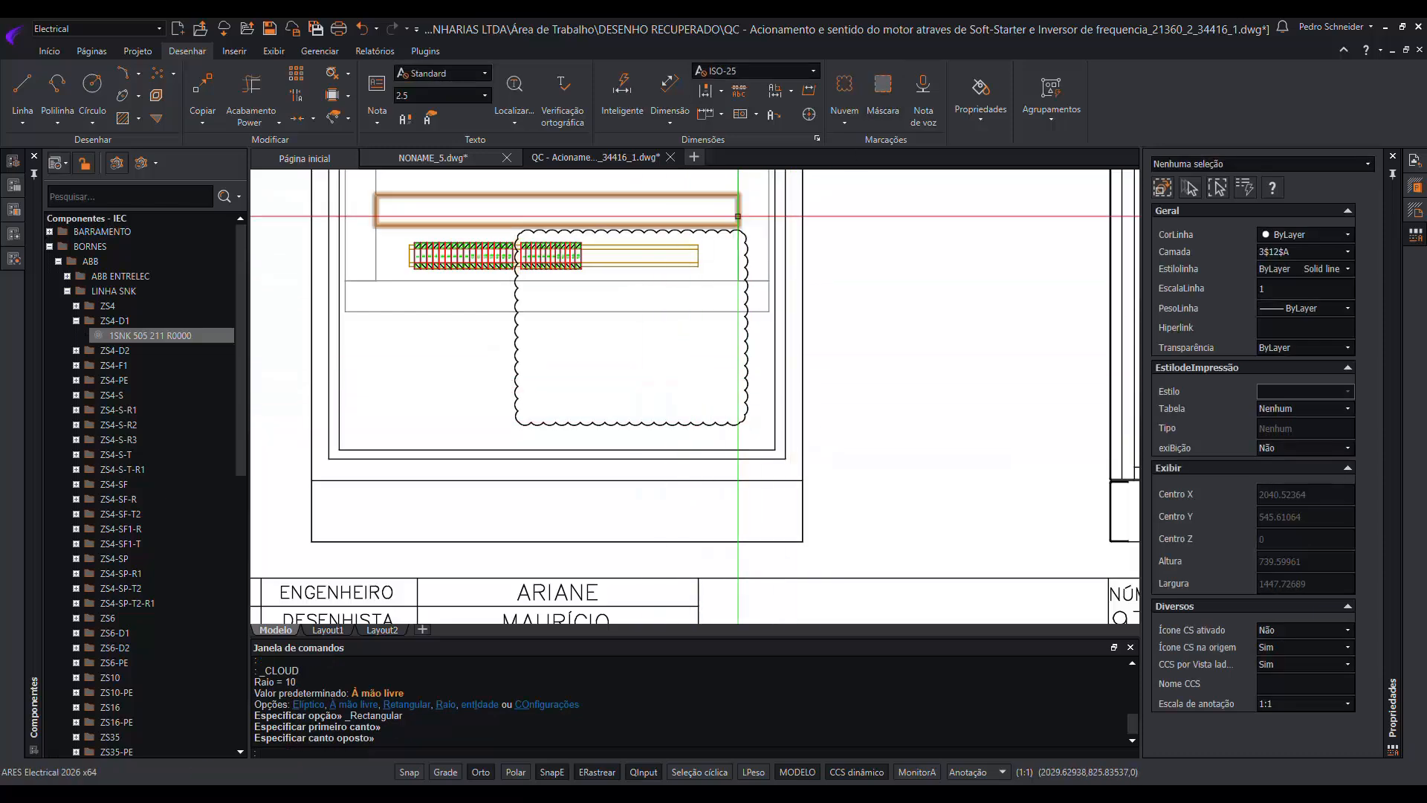
# Add a simple note reading "VERIFICAR RÉGUA DE BORNES" on two lines inside the lower part of the revision cloud.
pyautogui.scroll(2, 505, 352)
pyautogui.moveTo(505, 353); pyautogui.dragTo(616, 437, button='middle')
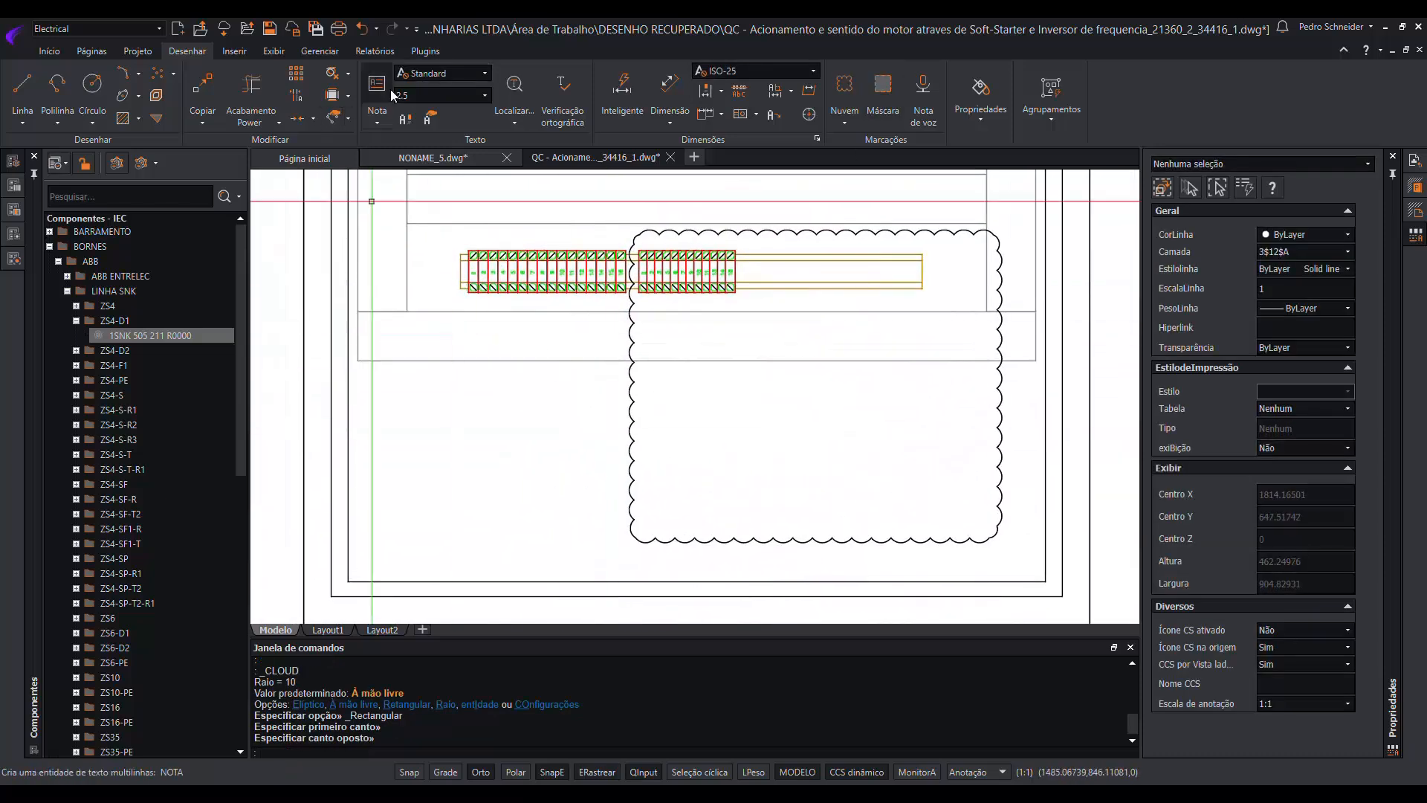
pyautogui.click(376, 112)
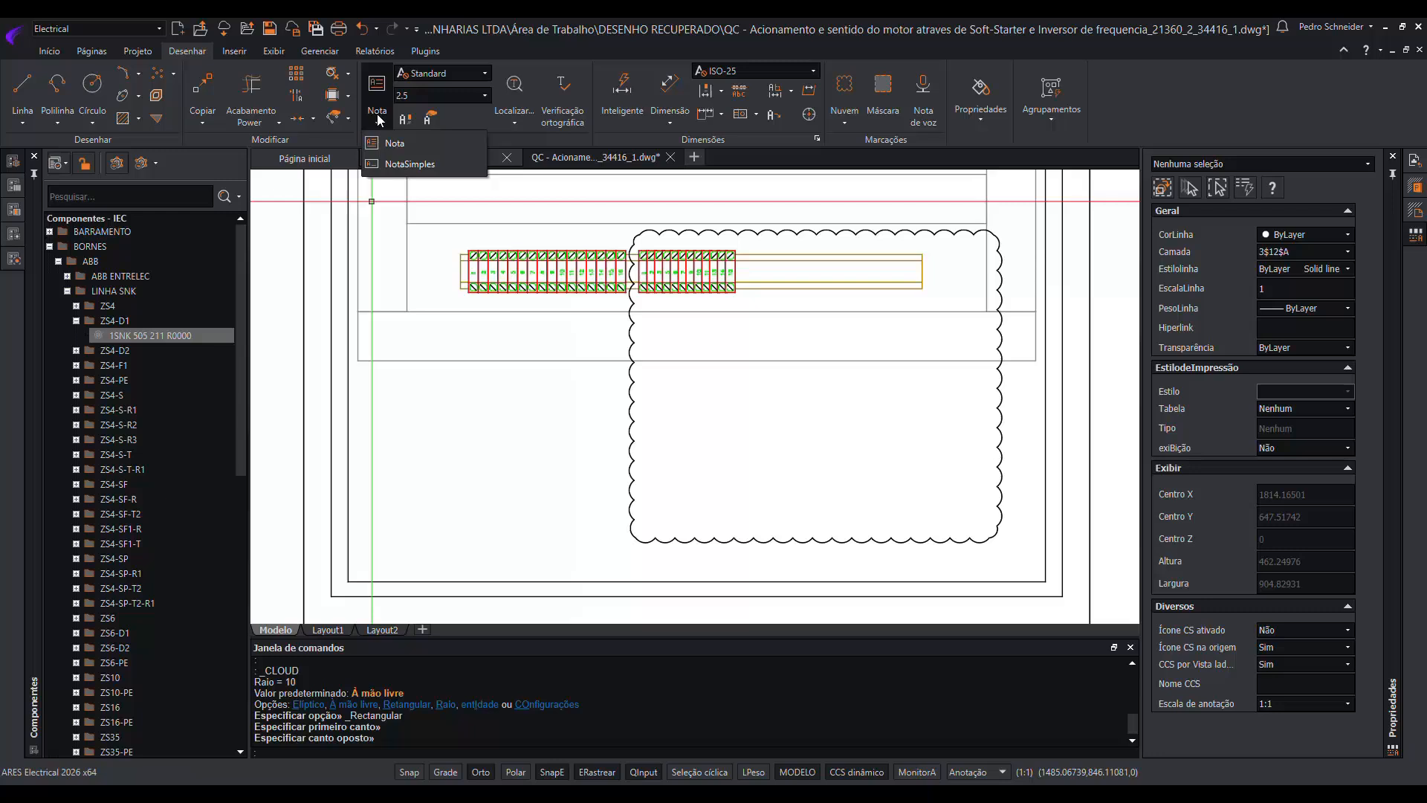
pyautogui.click(409, 164)
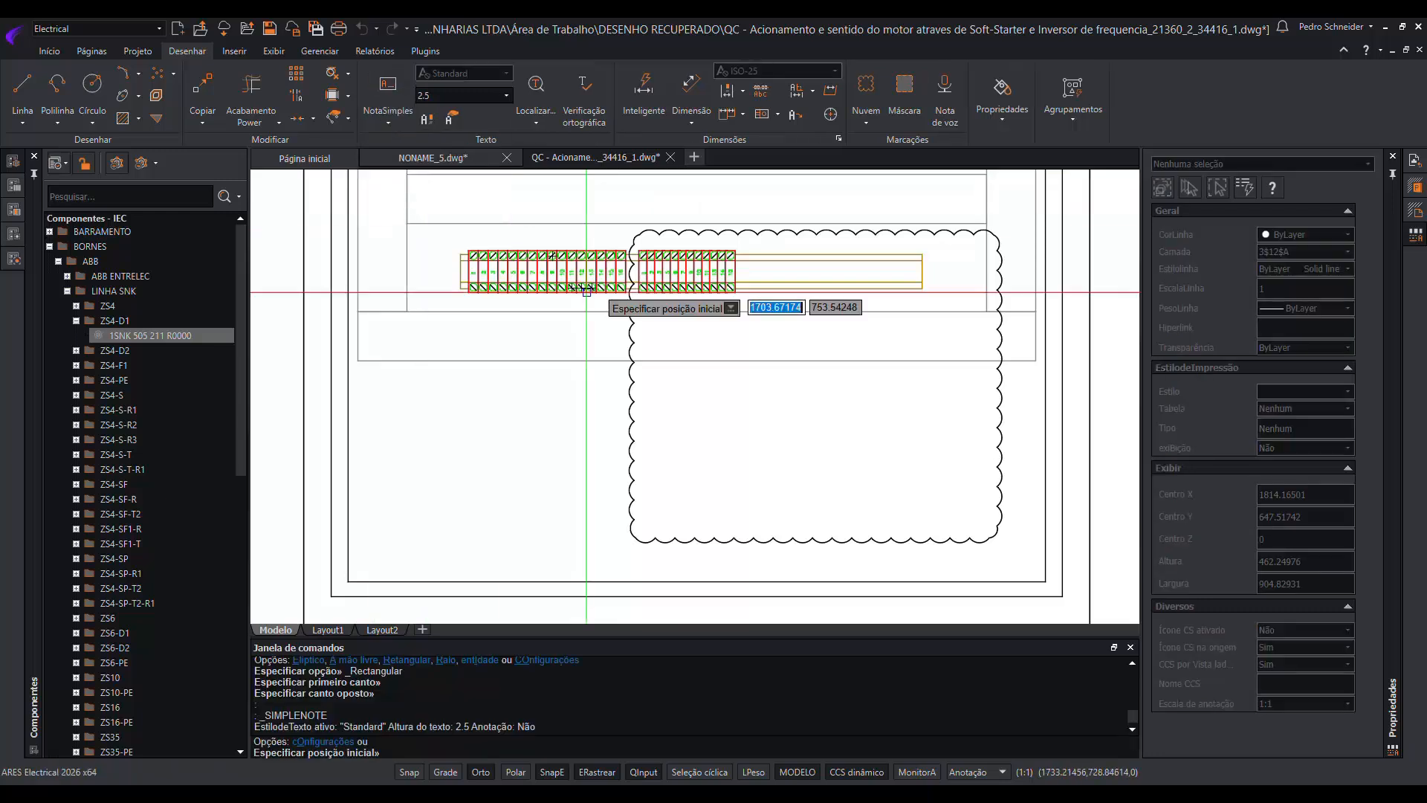
pyautogui.click(652, 476)
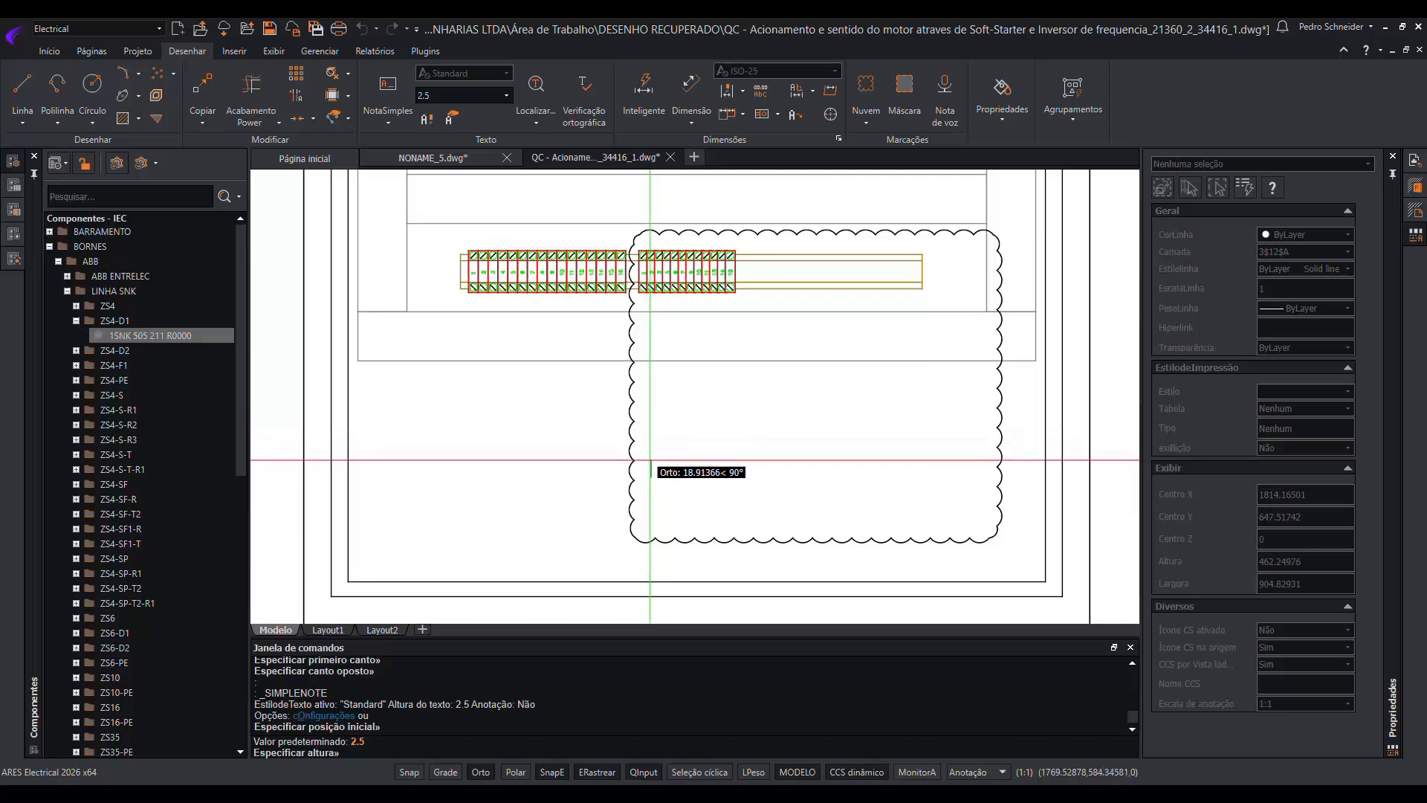
pyautogui.click(650, 452)
pyautogui.click(670, 477)
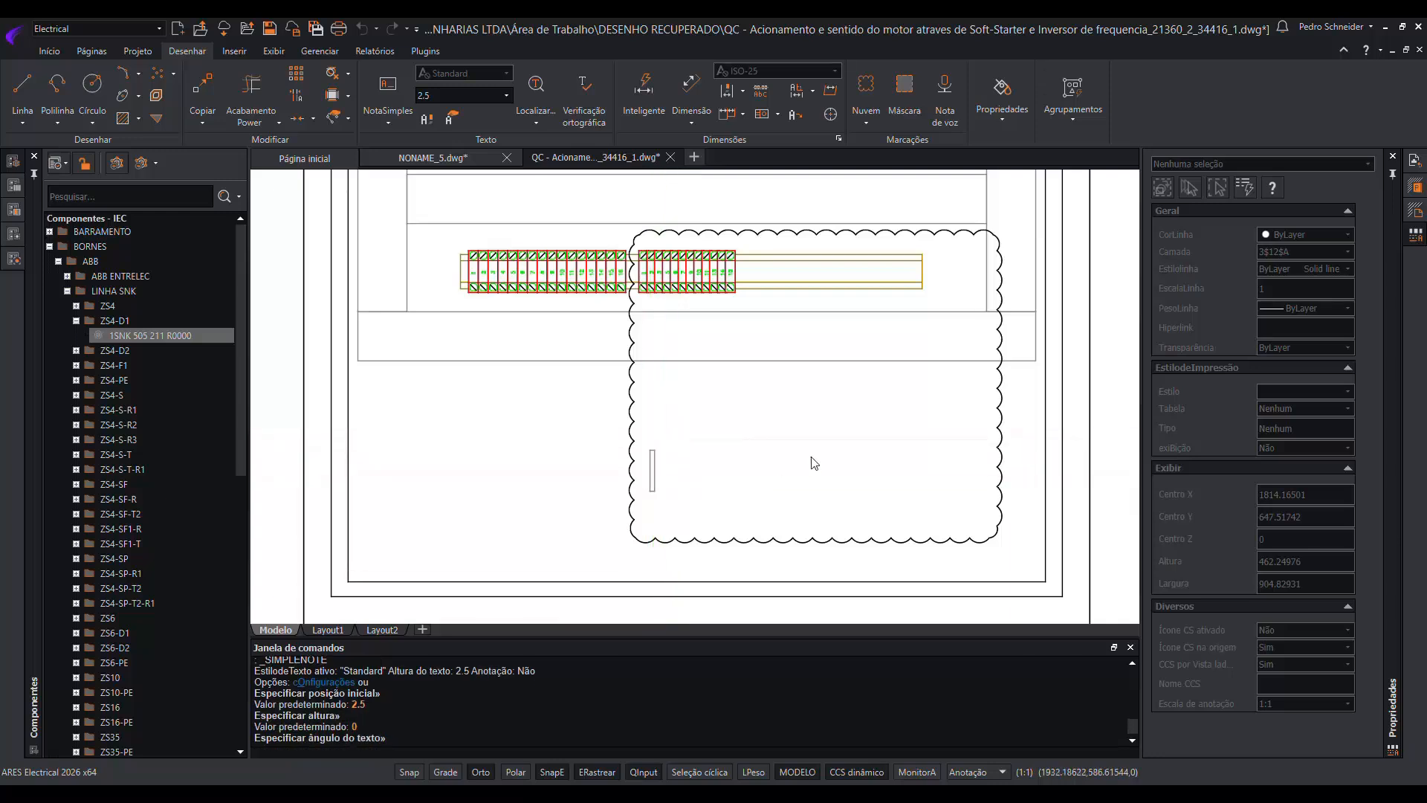
pyautogui.write('VERIFI')
pyautogui.write('CAR')
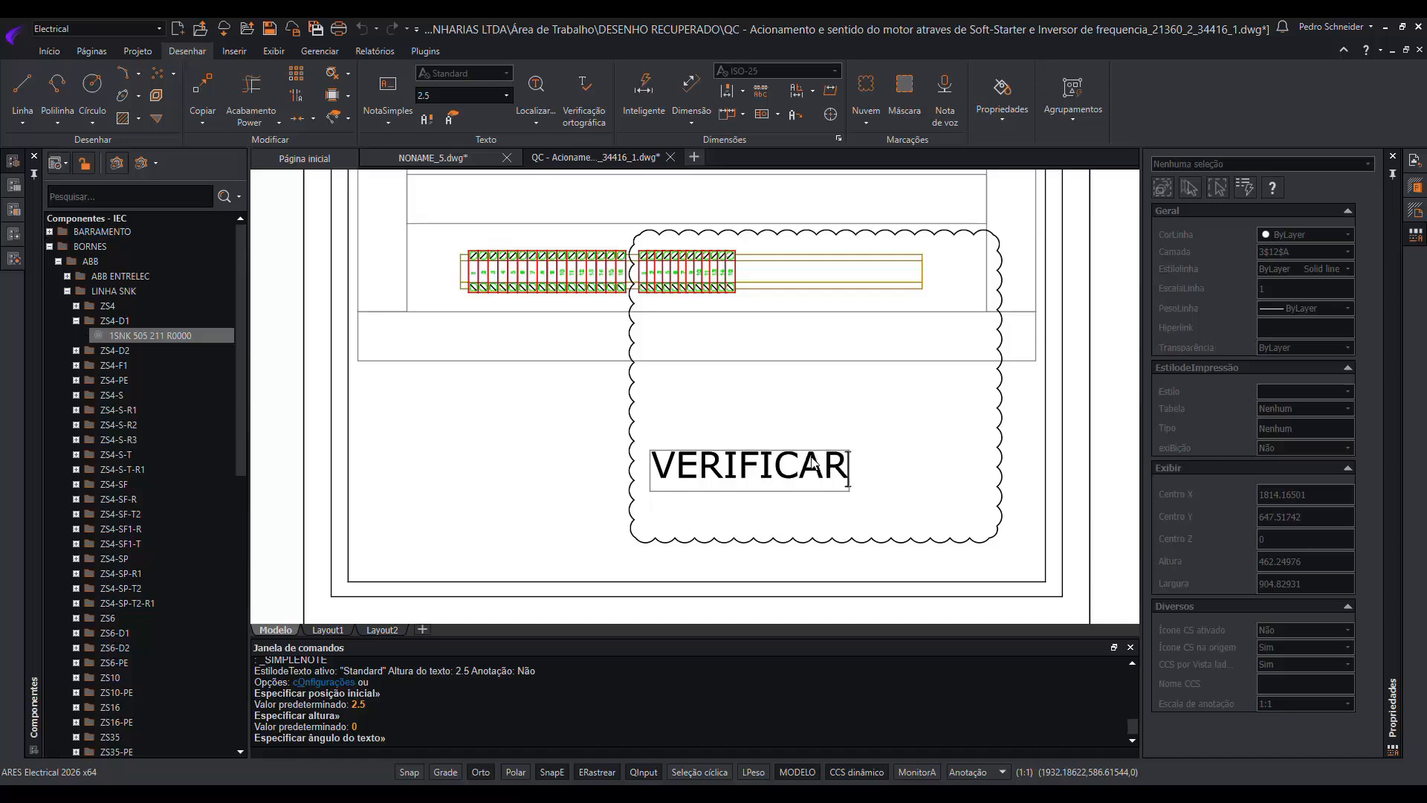
pyautogui.write(' RÉGUA')
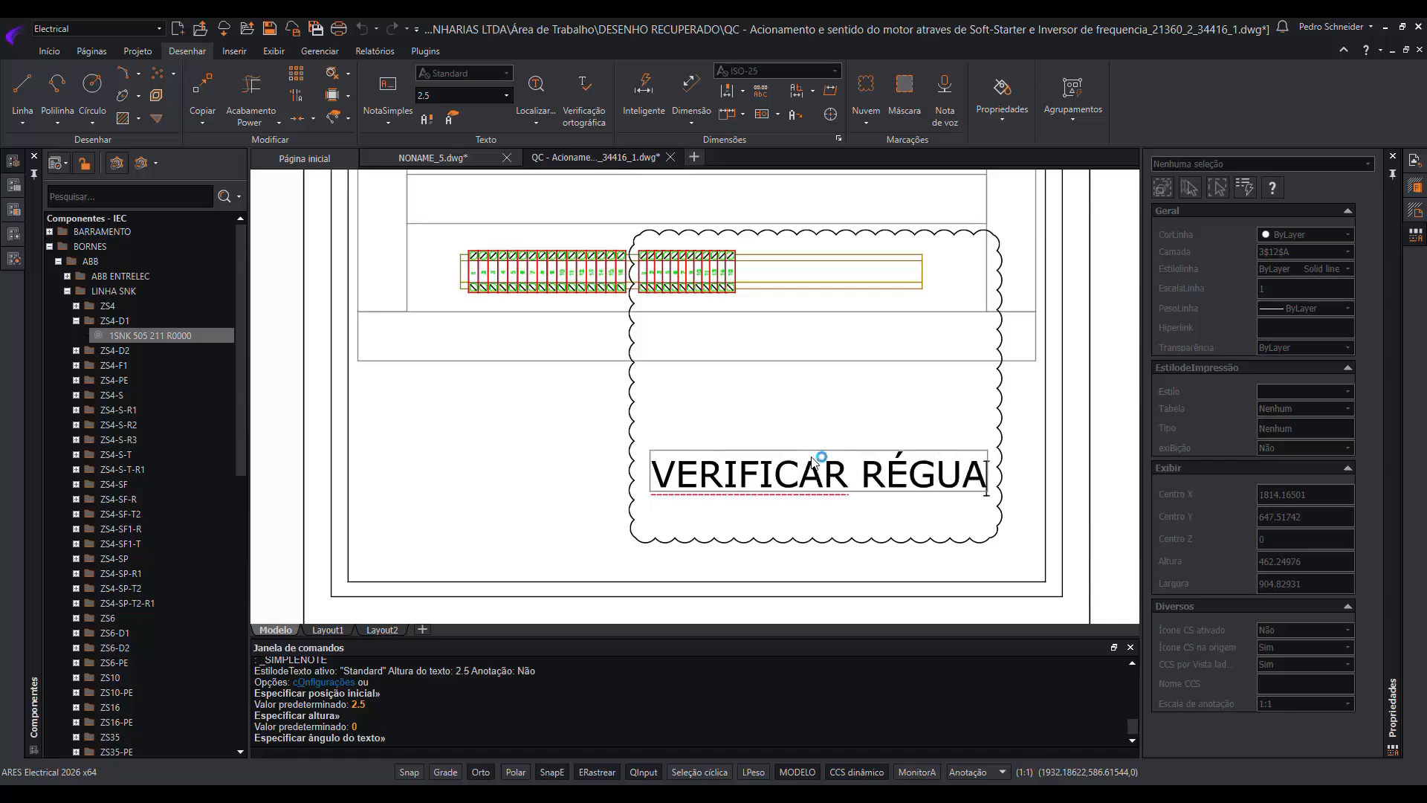
pyautogui.press('Return')
pyautogui.write('DE BORNES')
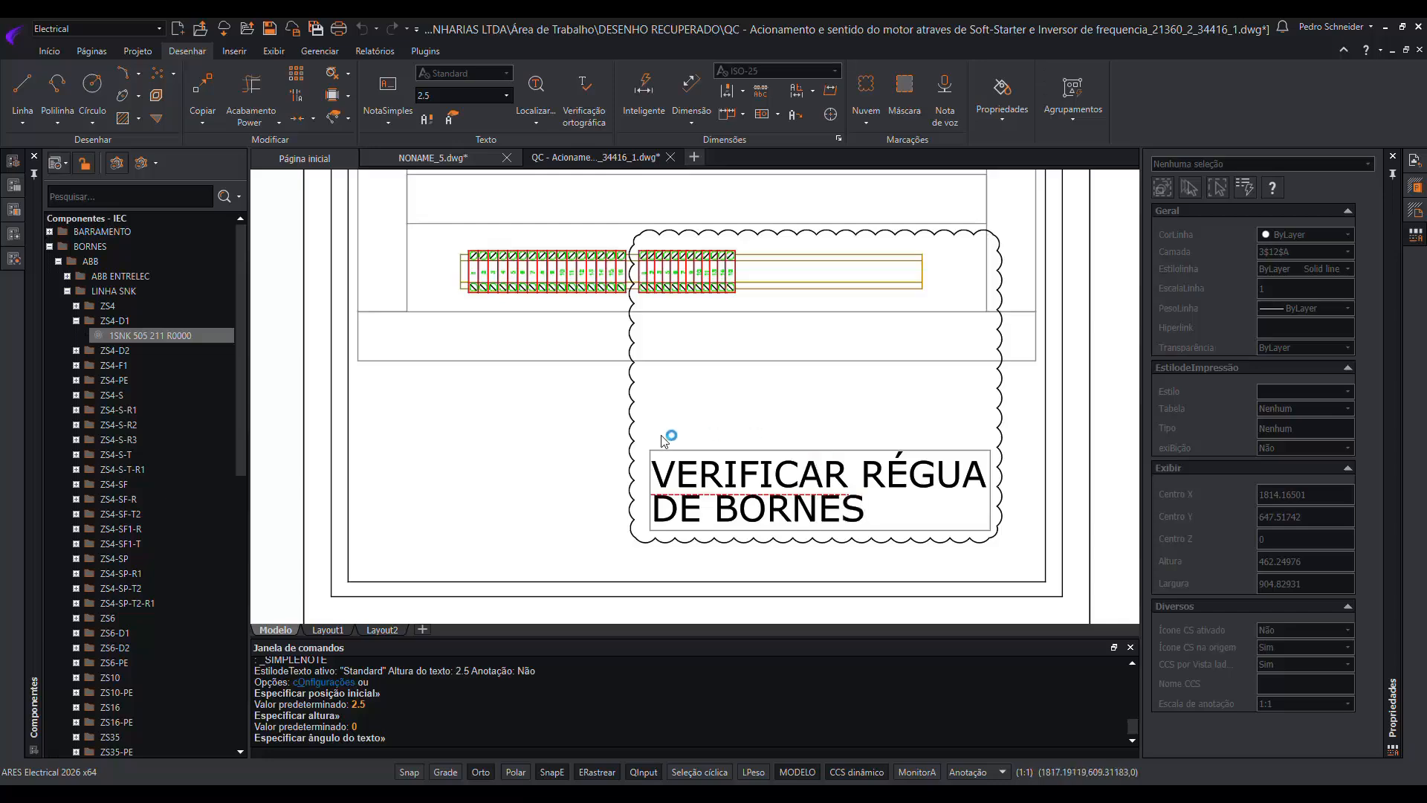
pyautogui.press('Escape')
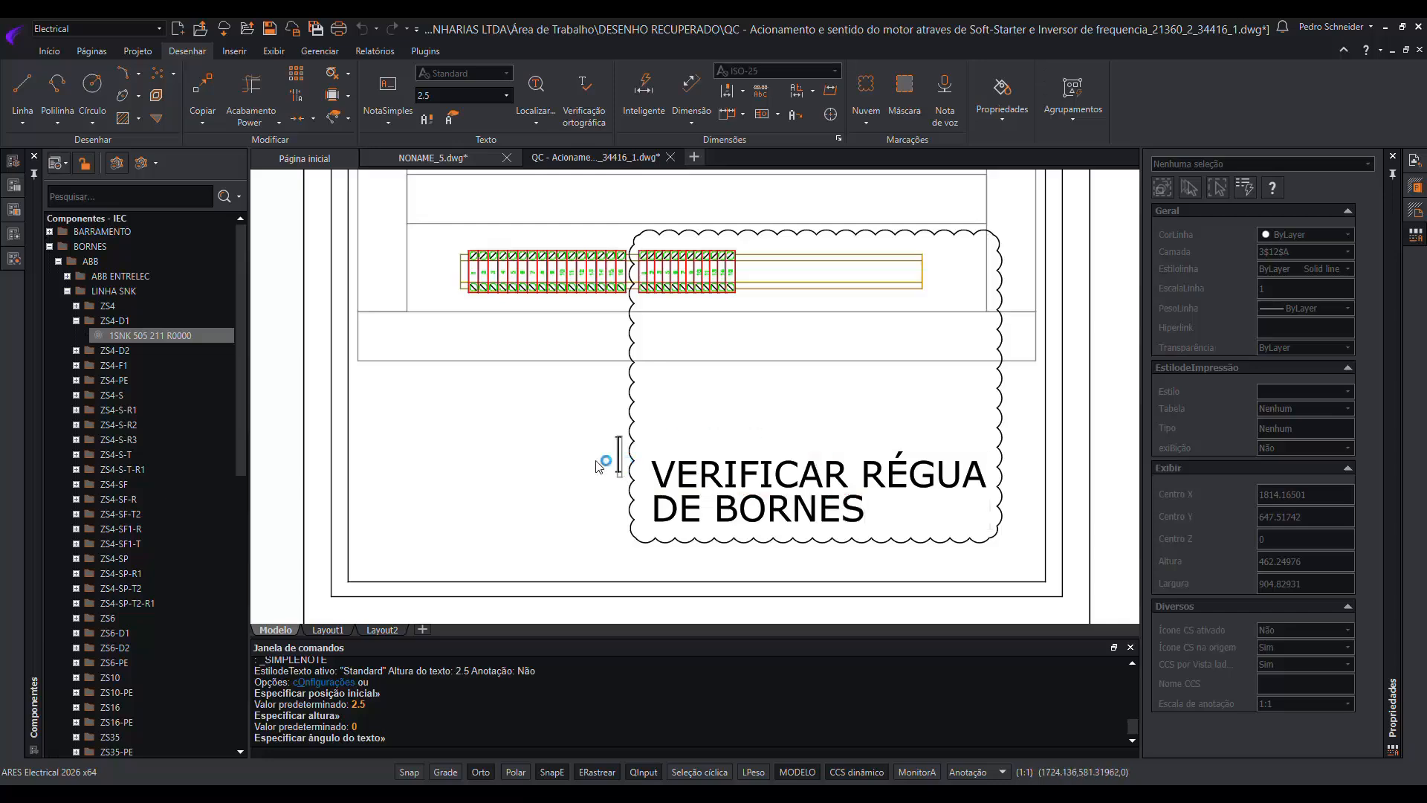
# Set the arc radius of the revision cloud around the terminal strip to 20.
pyautogui.scroll(-5, 634, 405)
pyautogui.scroll(8, 634, 405)
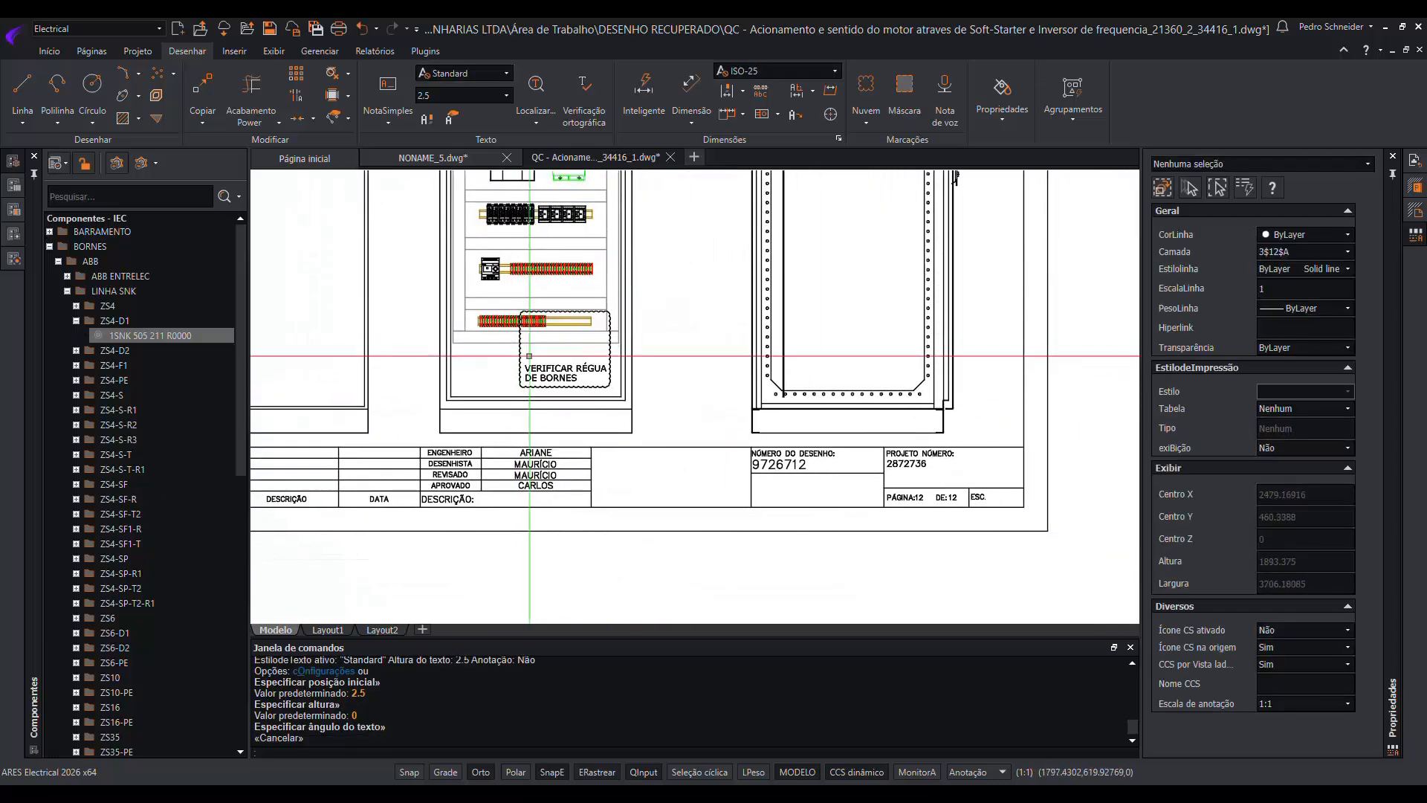
pyautogui.moveTo(622, 399); pyautogui.dragTo(625, 408, button='middle')
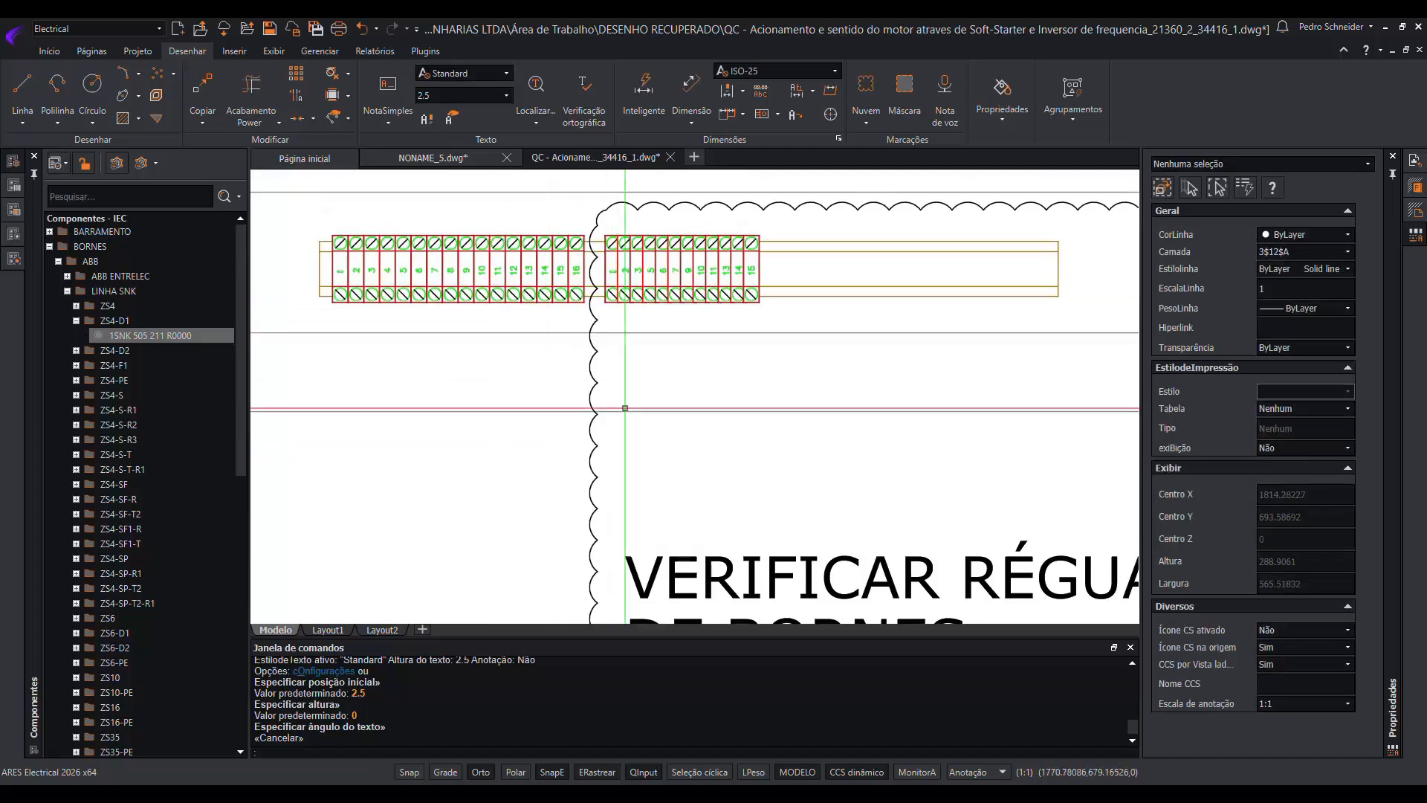
pyautogui.click(645, 483)
pyautogui.click(553, 483)
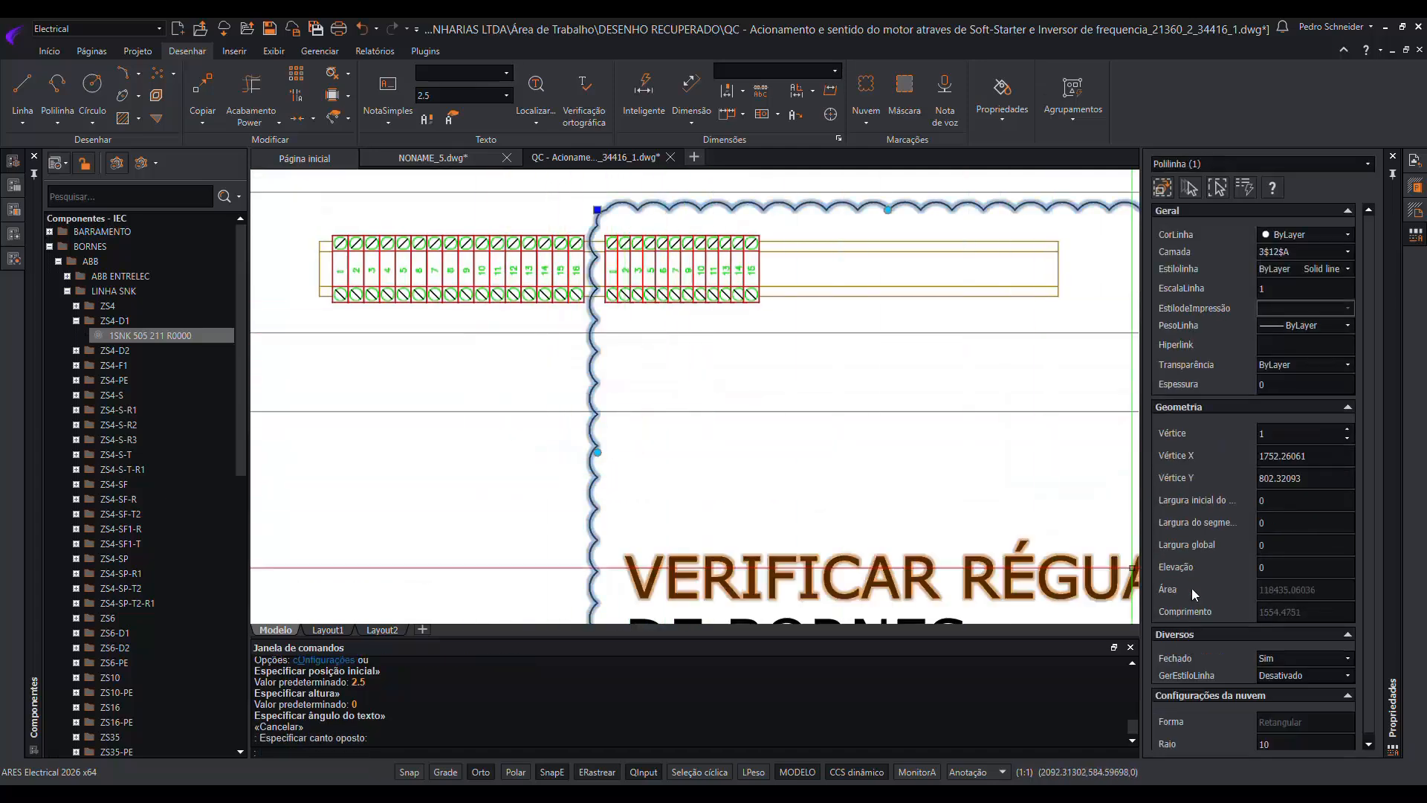
pyautogui.scroll(-2, 1206, 608)
pyautogui.click(1277, 739)
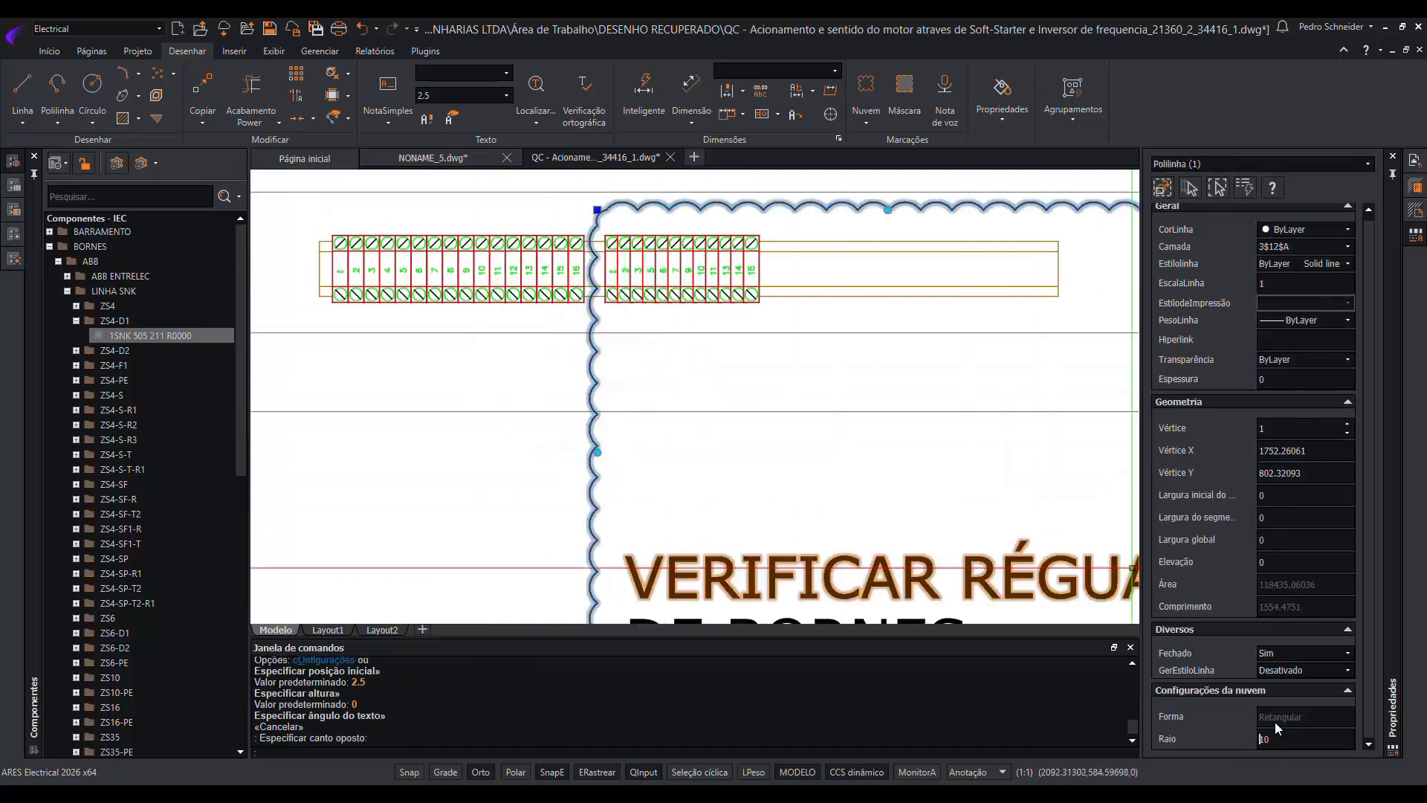
pyautogui.write('2')
pyautogui.press('Delete')
pyautogui.press('Delete')
pyautogui.write('2')
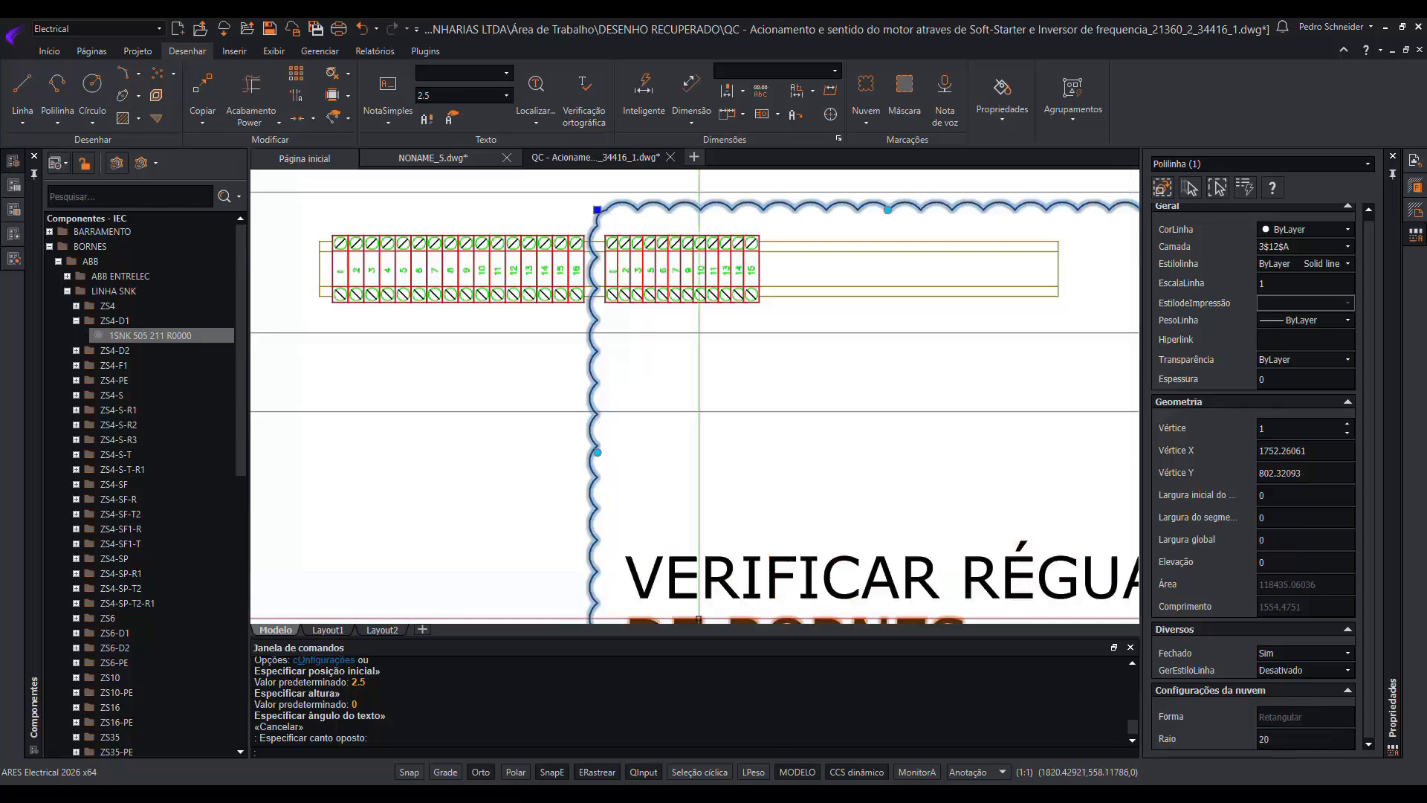
pyautogui.click(760, 492)
pyautogui.press('Escape')
pyautogui.press('Escape')
# Change the line colour of the revision cloud around the terminal note to red.
pyautogui.scroll(-4, 815, 454)
pyautogui.moveTo(810, 444); pyautogui.dragTo(715, 395, button='middle')
pyautogui.scroll(-5, 727, 493)
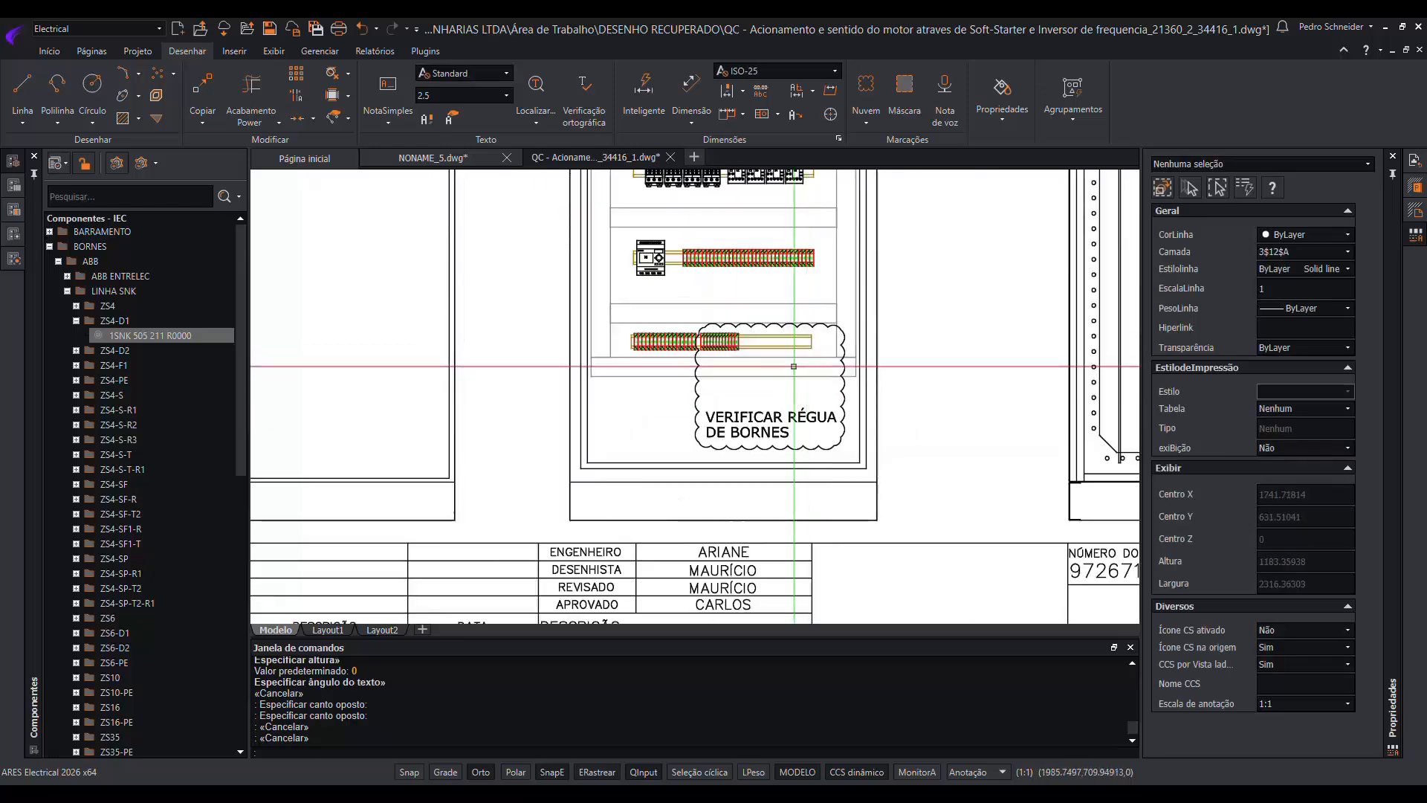
pyautogui.click(829, 386)
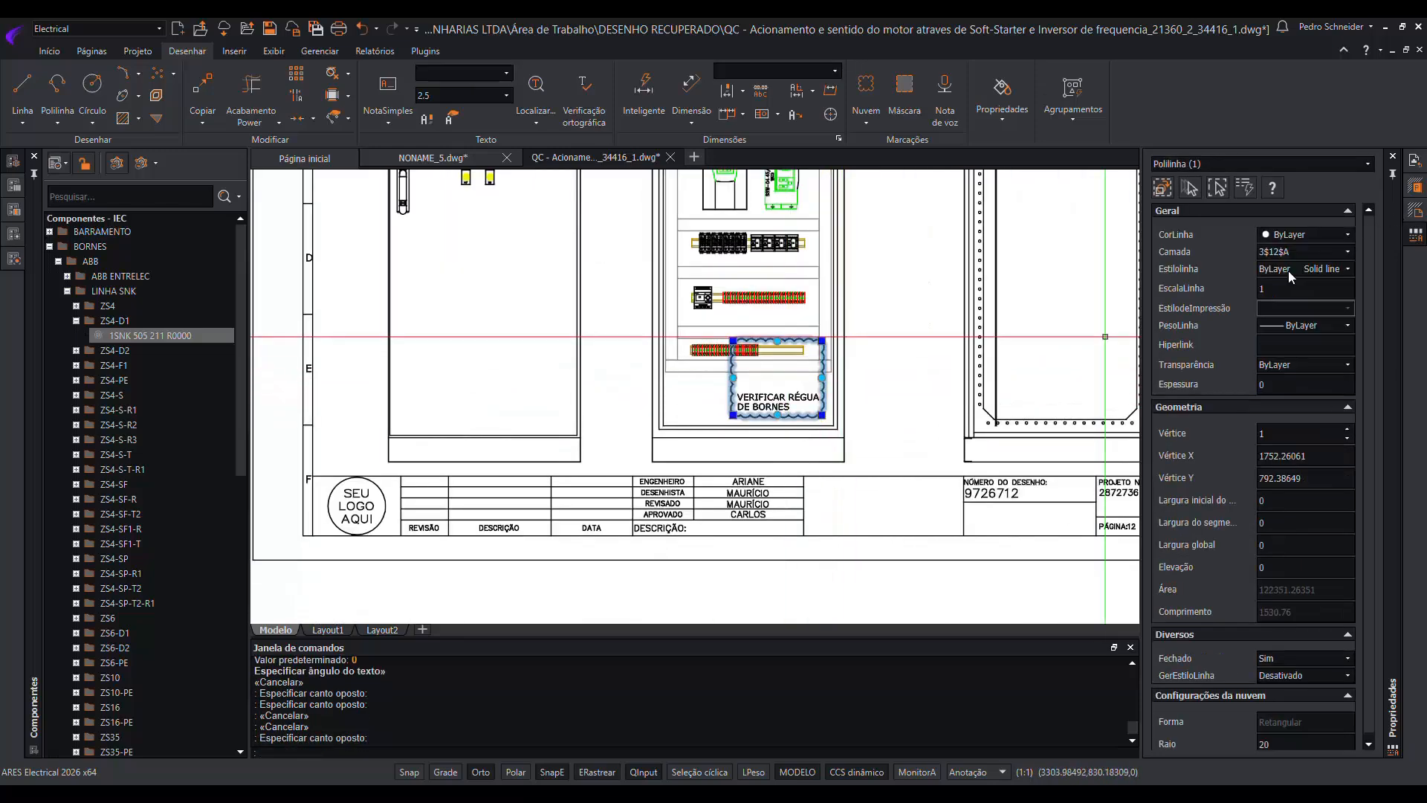
pyautogui.press('Escape')
pyautogui.scroll(5, 669, 404)
pyautogui.scroll(-5, 669, 403)
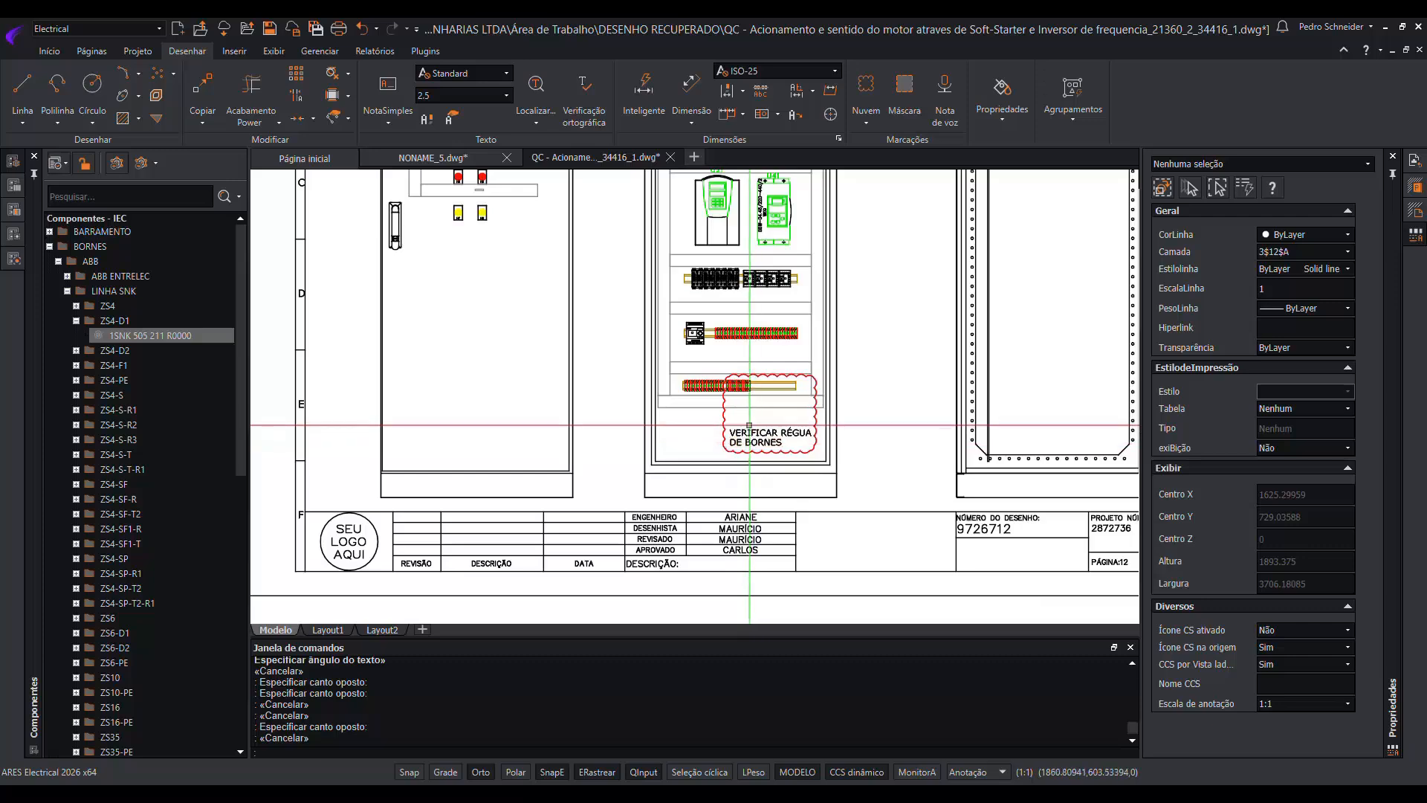
pyautogui.scroll(2, 745, 426)
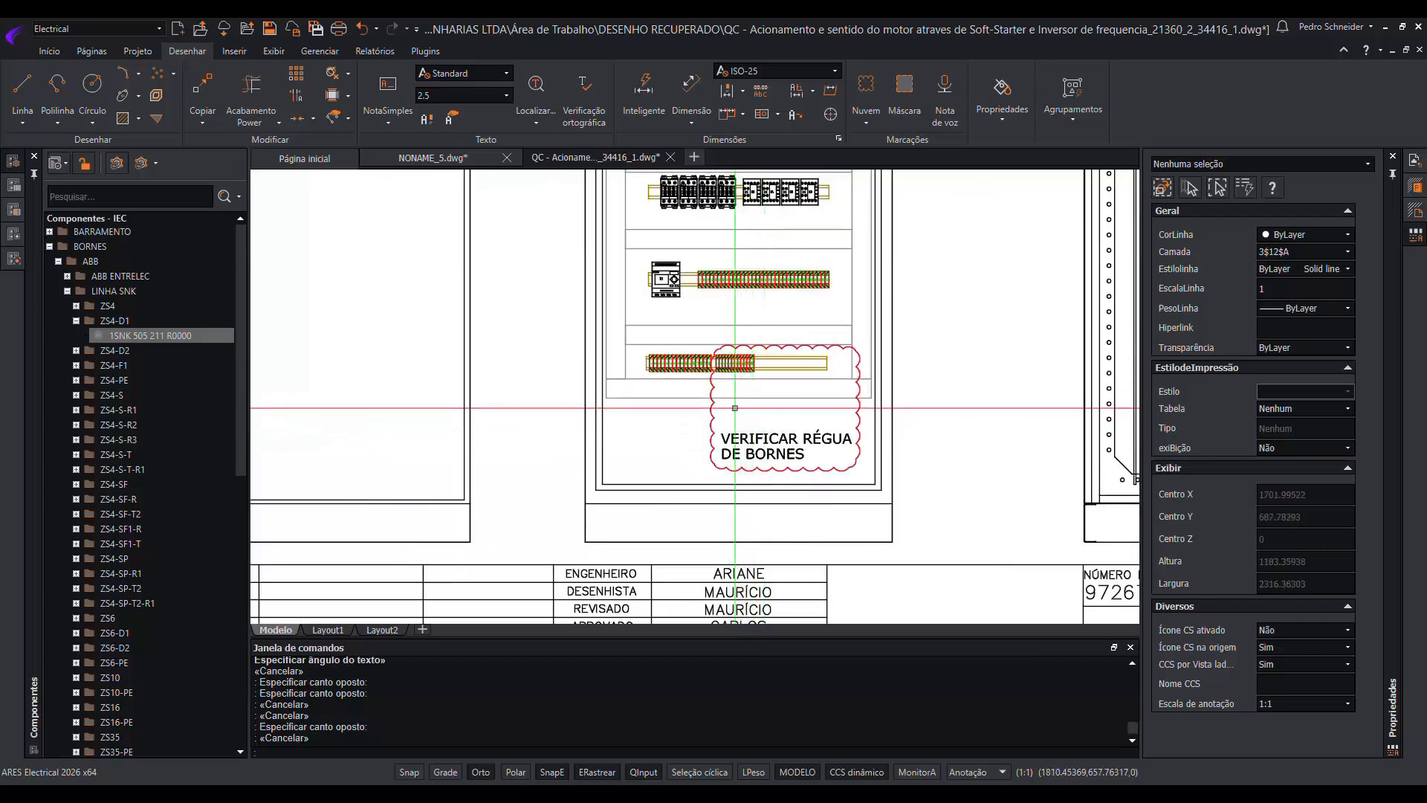
pyautogui.click(867, 122)
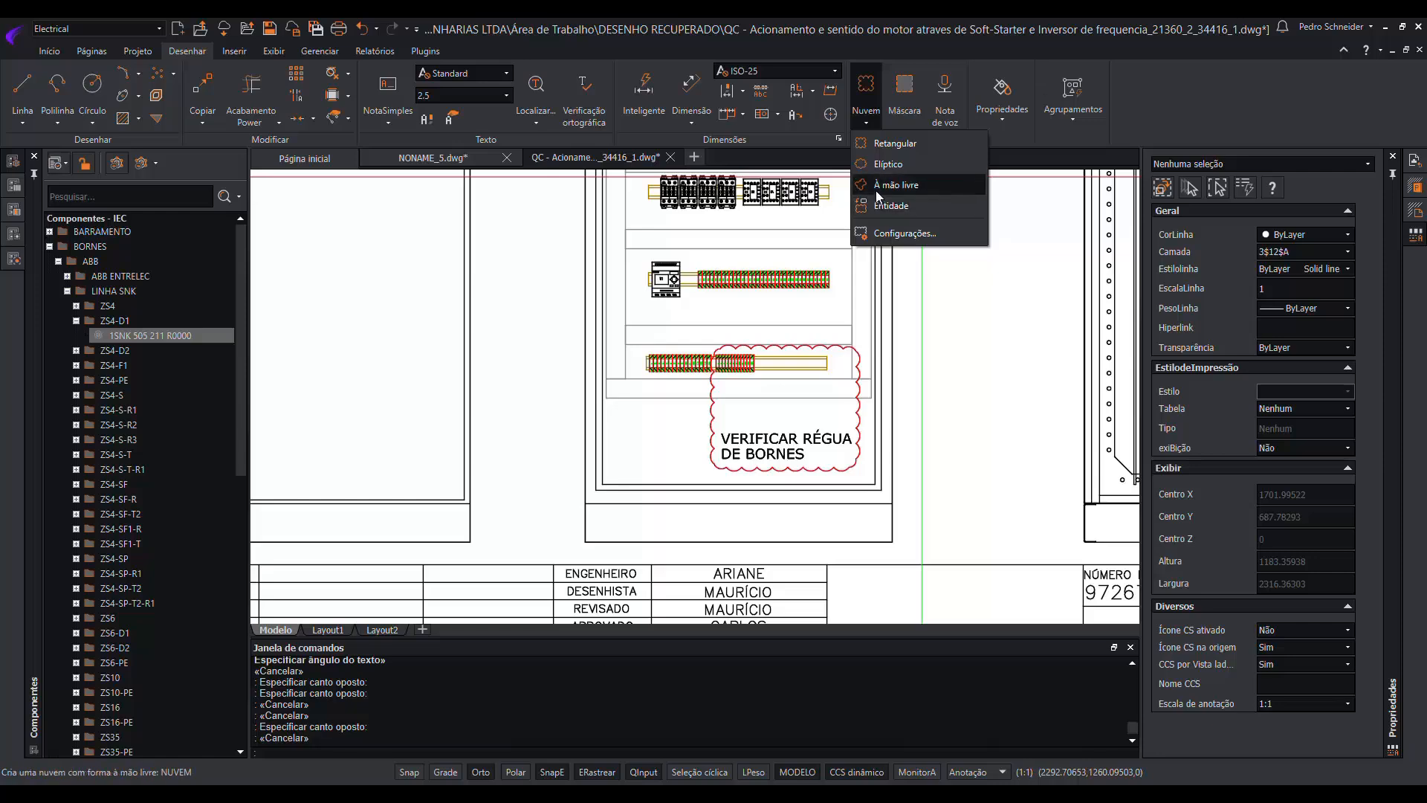
pyautogui.click(988, 397)
pyautogui.click(942, 300)
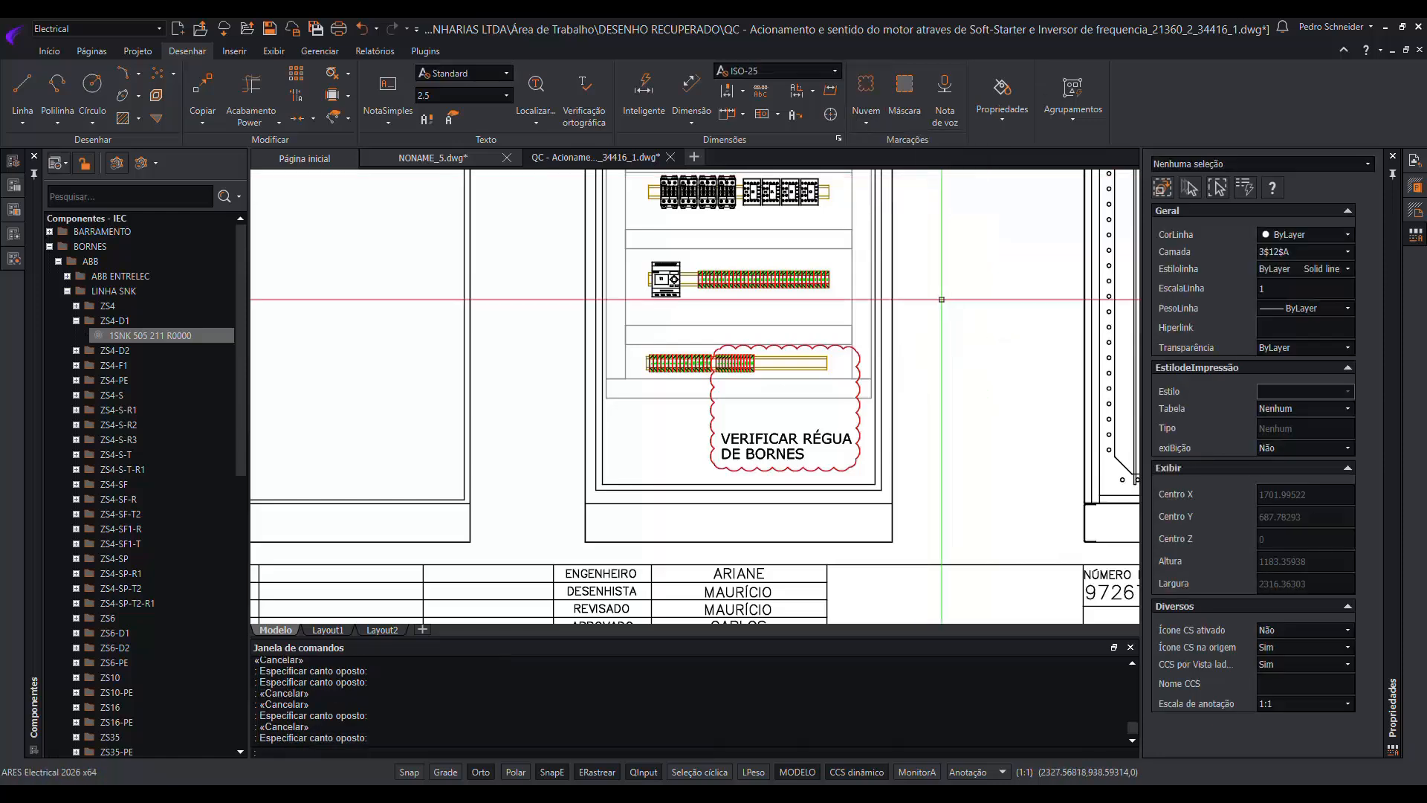
pyautogui.scroll(-2, 897, 314)
pyautogui.moveTo(887, 316); pyautogui.dragTo(852, 359, button='middle')
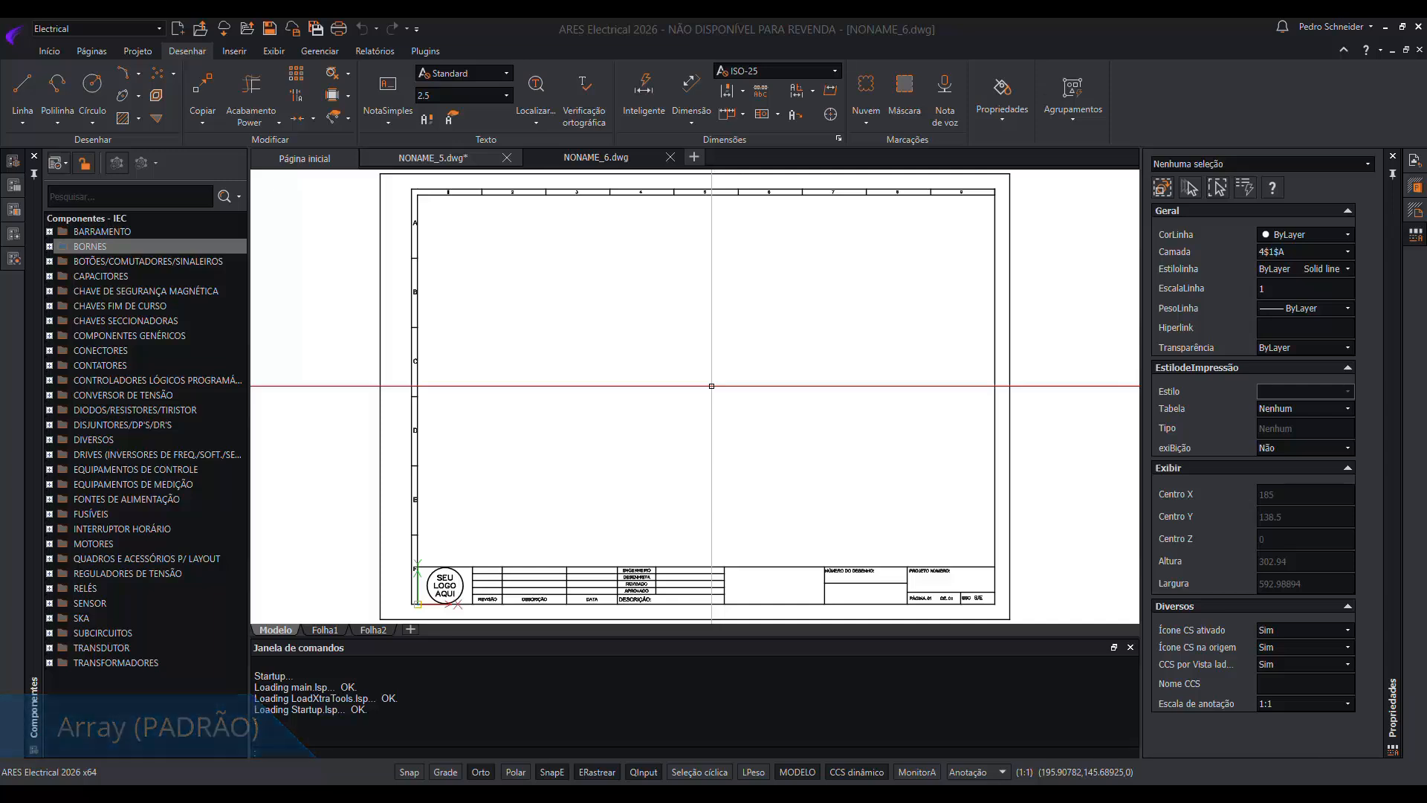
# Open the Pattern (ARRAY) dialog to view its linear settings, and close it without creating a pattern.
pyautogui.click(650, 386)
pyautogui.write('ARRAY')
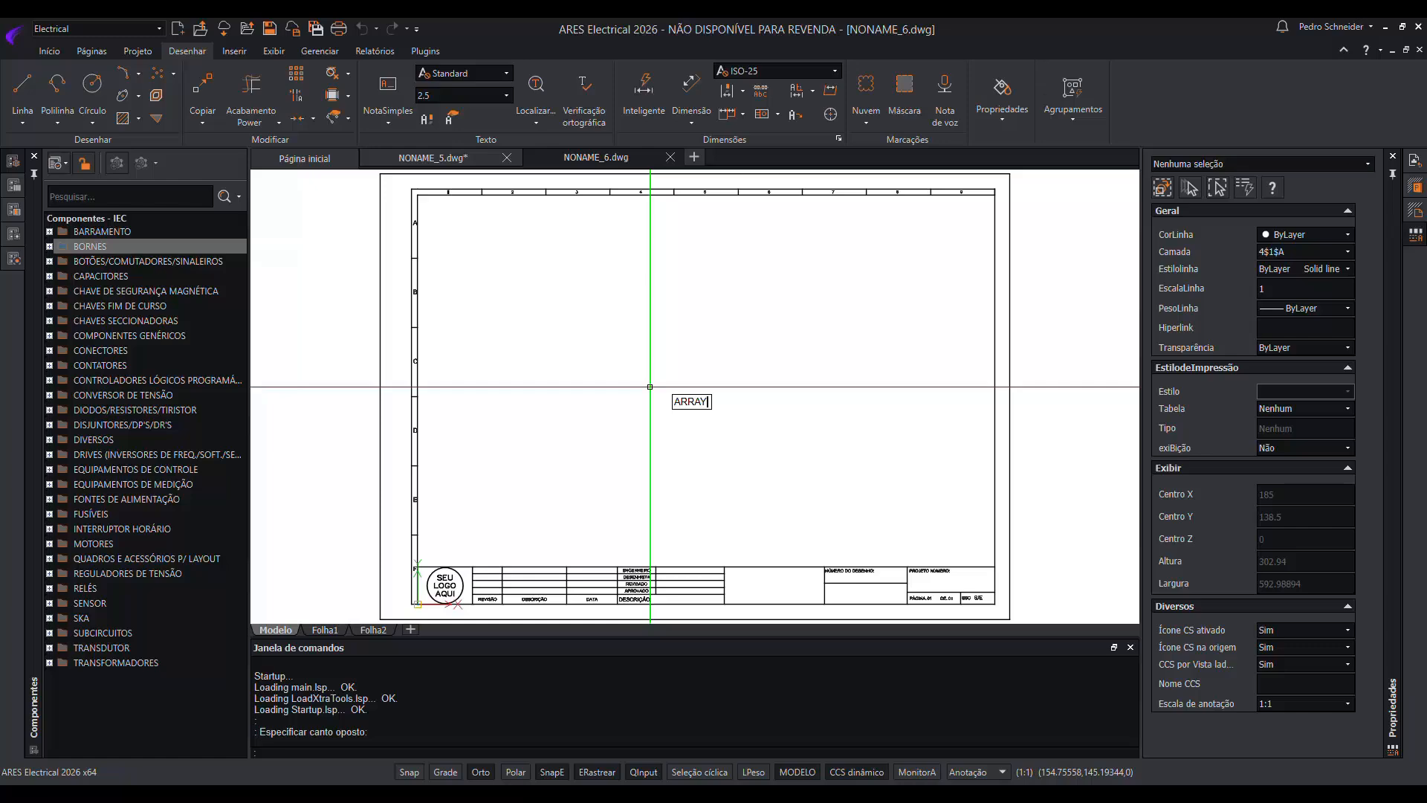
pyautogui.press('Return')
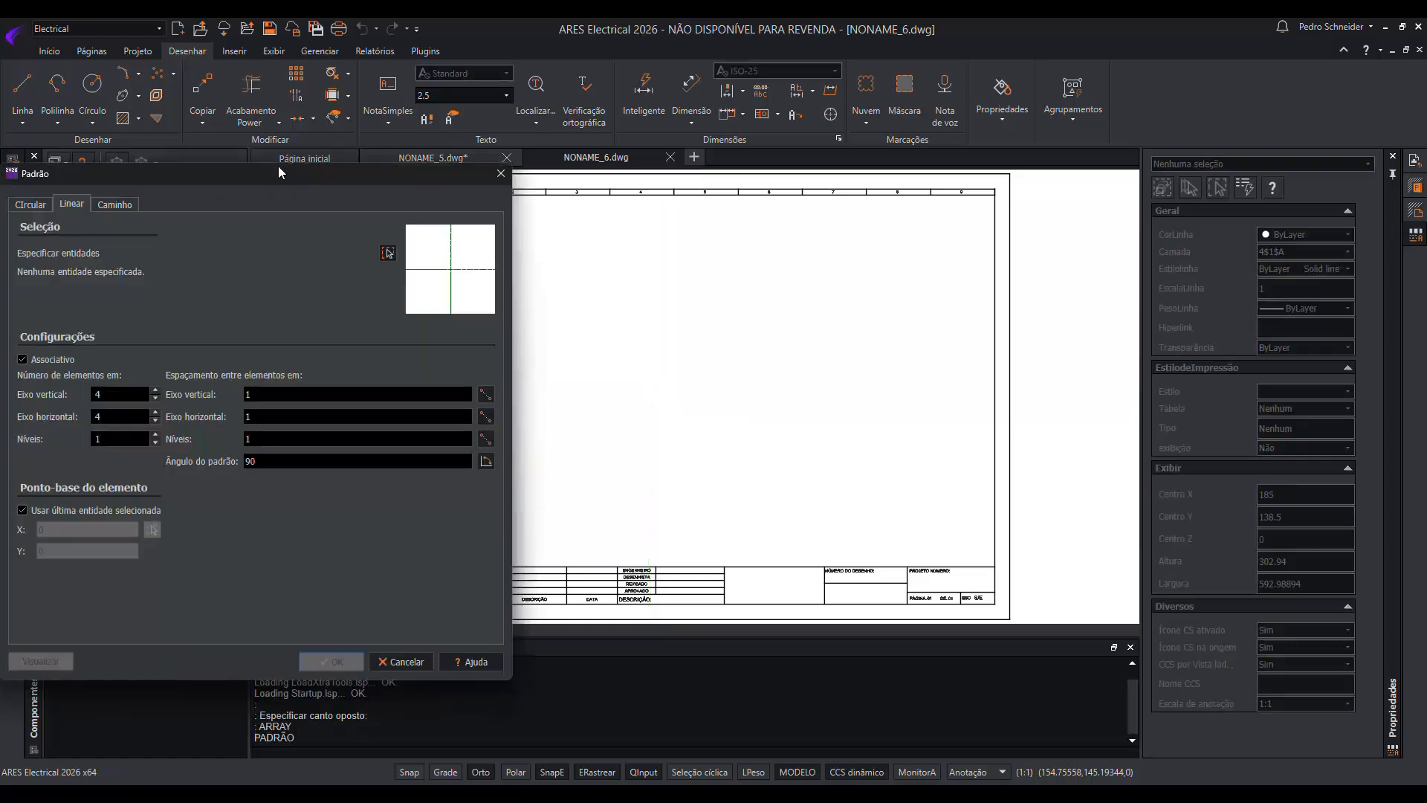
pyautogui.moveTo(288, 172); pyautogui.dragTo(586, 214)
pyautogui.click(798, 216)
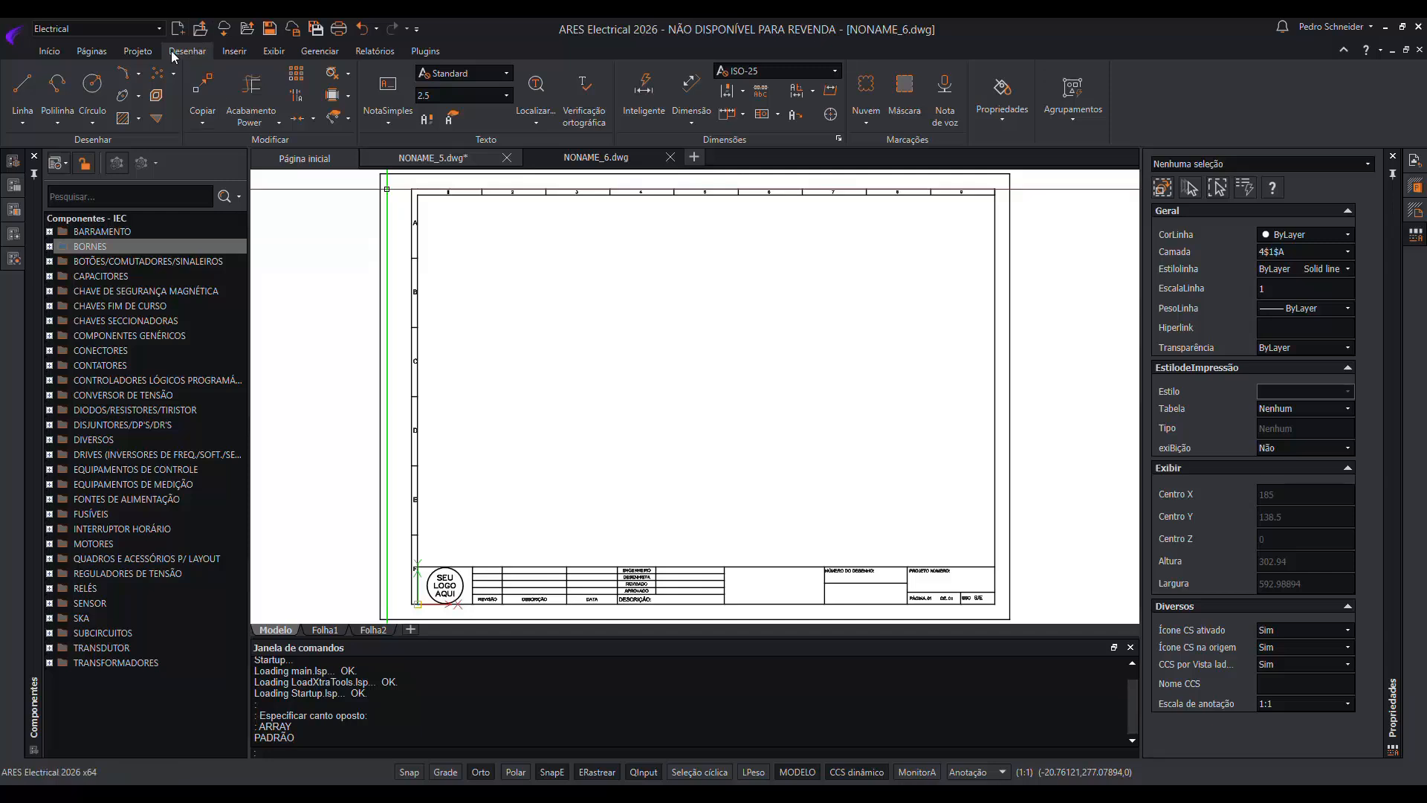
pyautogui.click(296, 76)
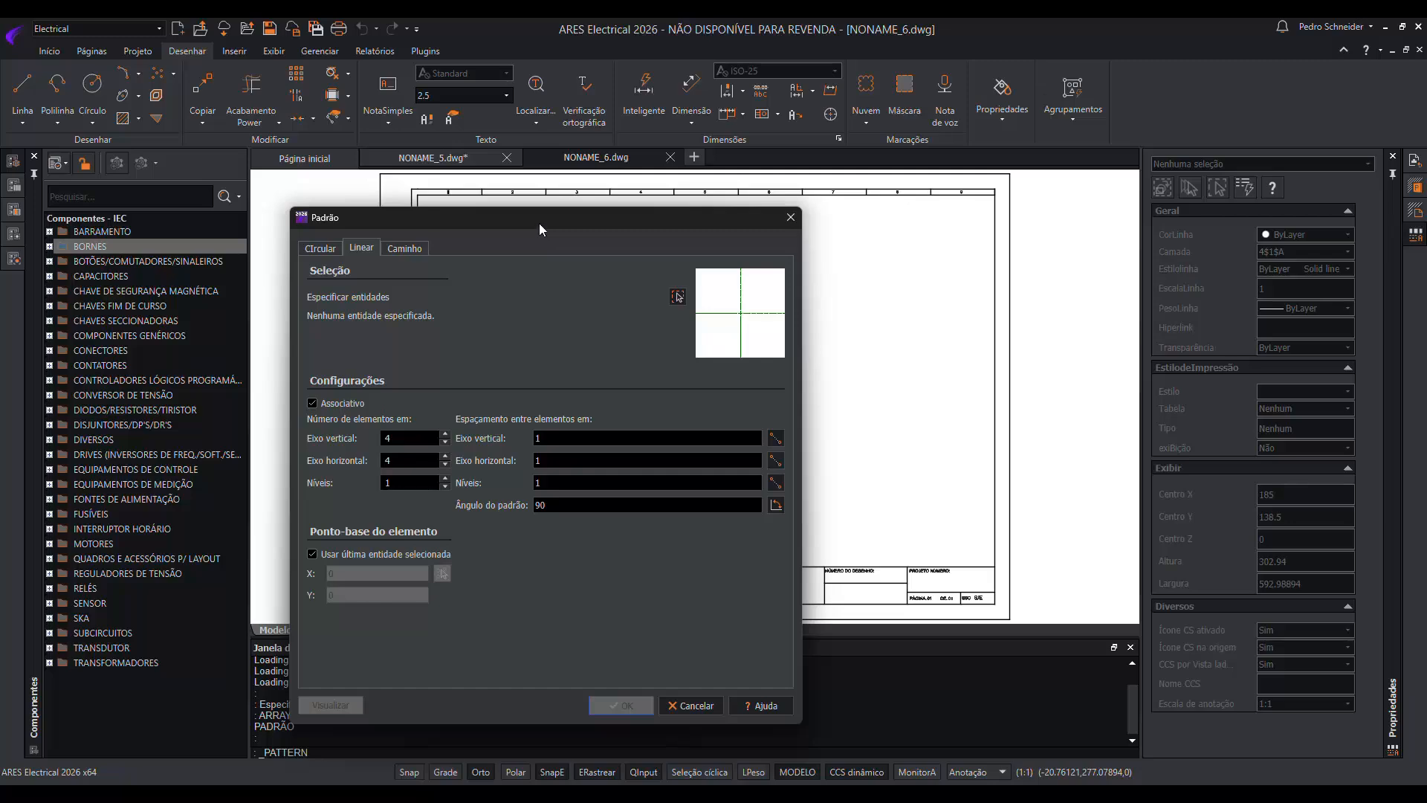
pyautogui.press('Escape')
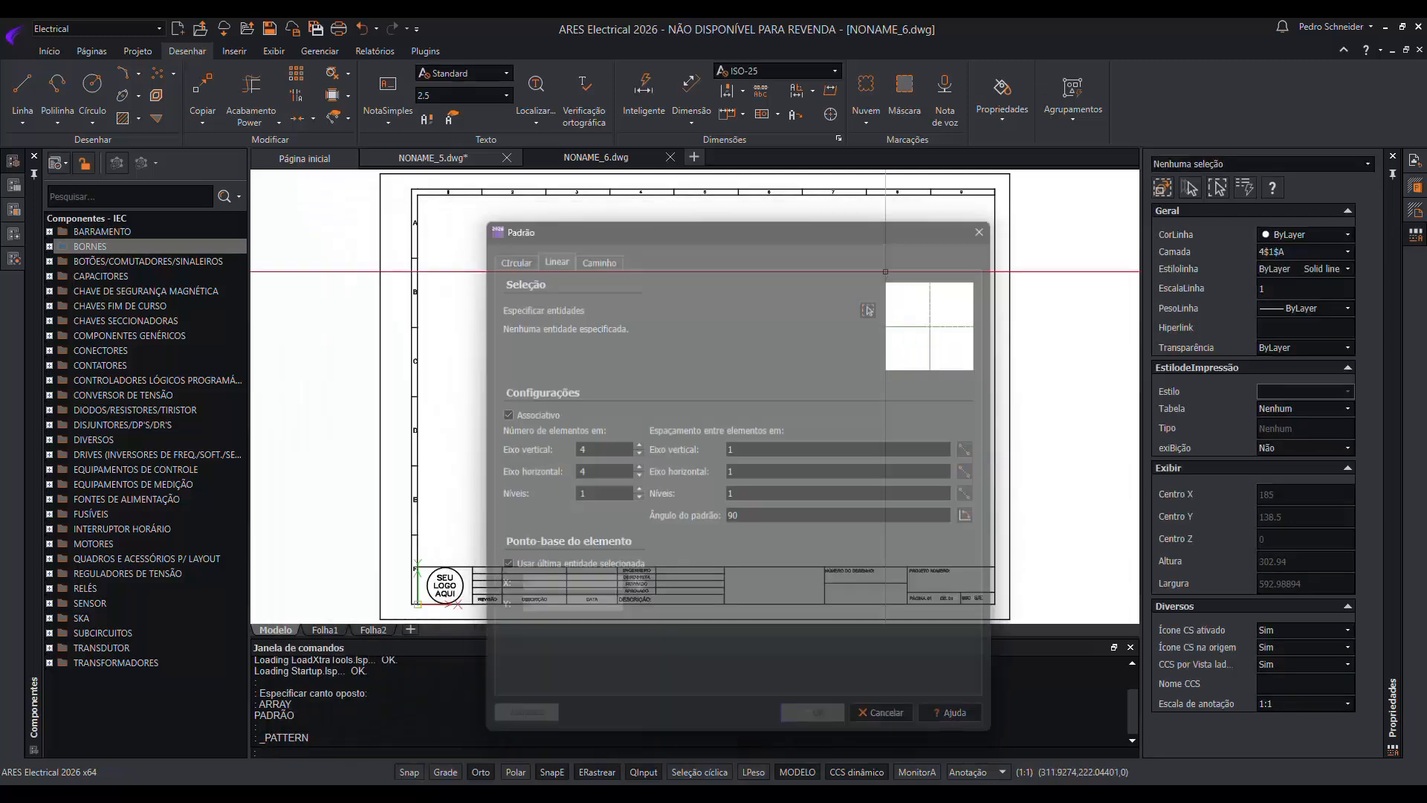
# Draw a 20 by 20 square from four connected lines in the empty left half of the sheet.
pyautogui.scroll(2, 568, 365)
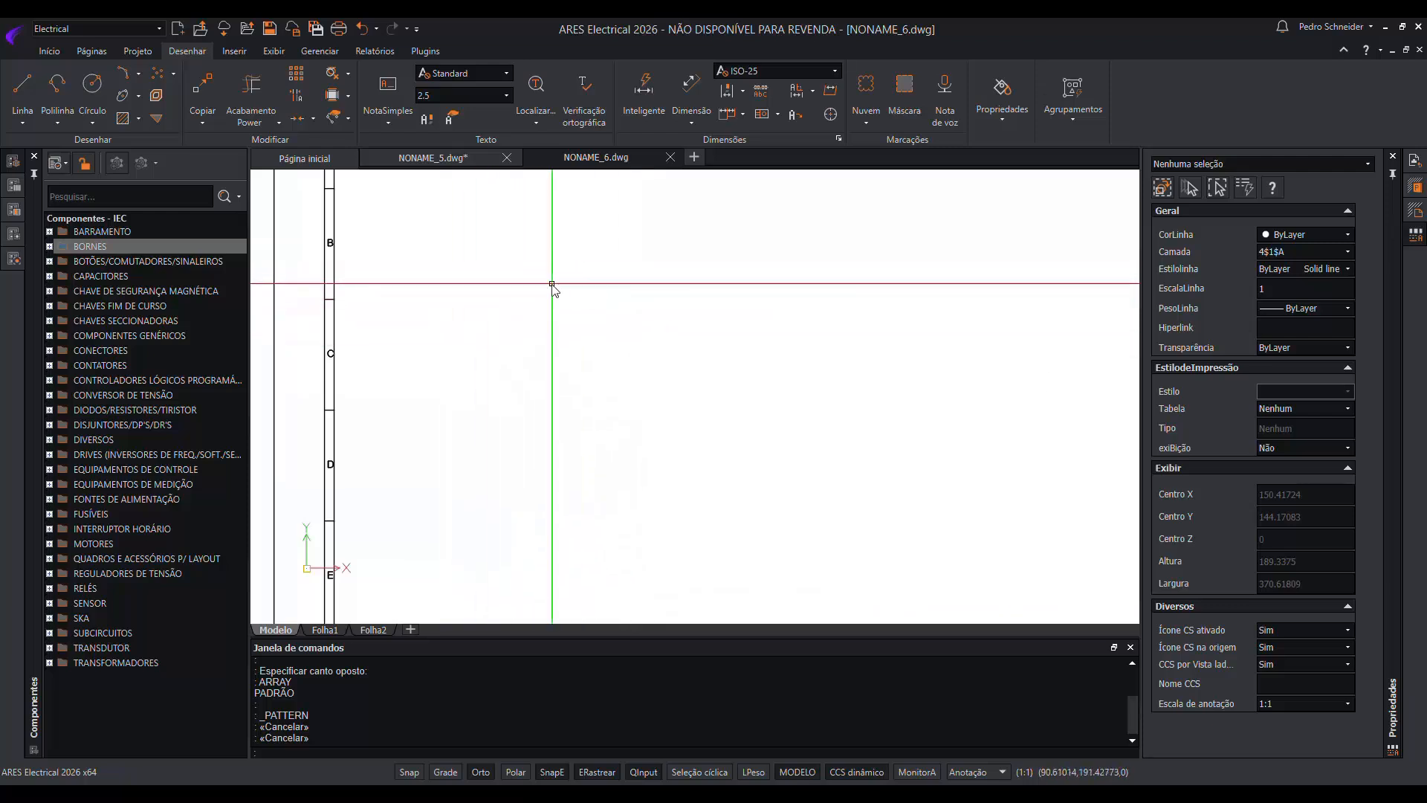
pyautogui.write('L')
pyautogui.press('Return')
pyautogui.click(517, 286)
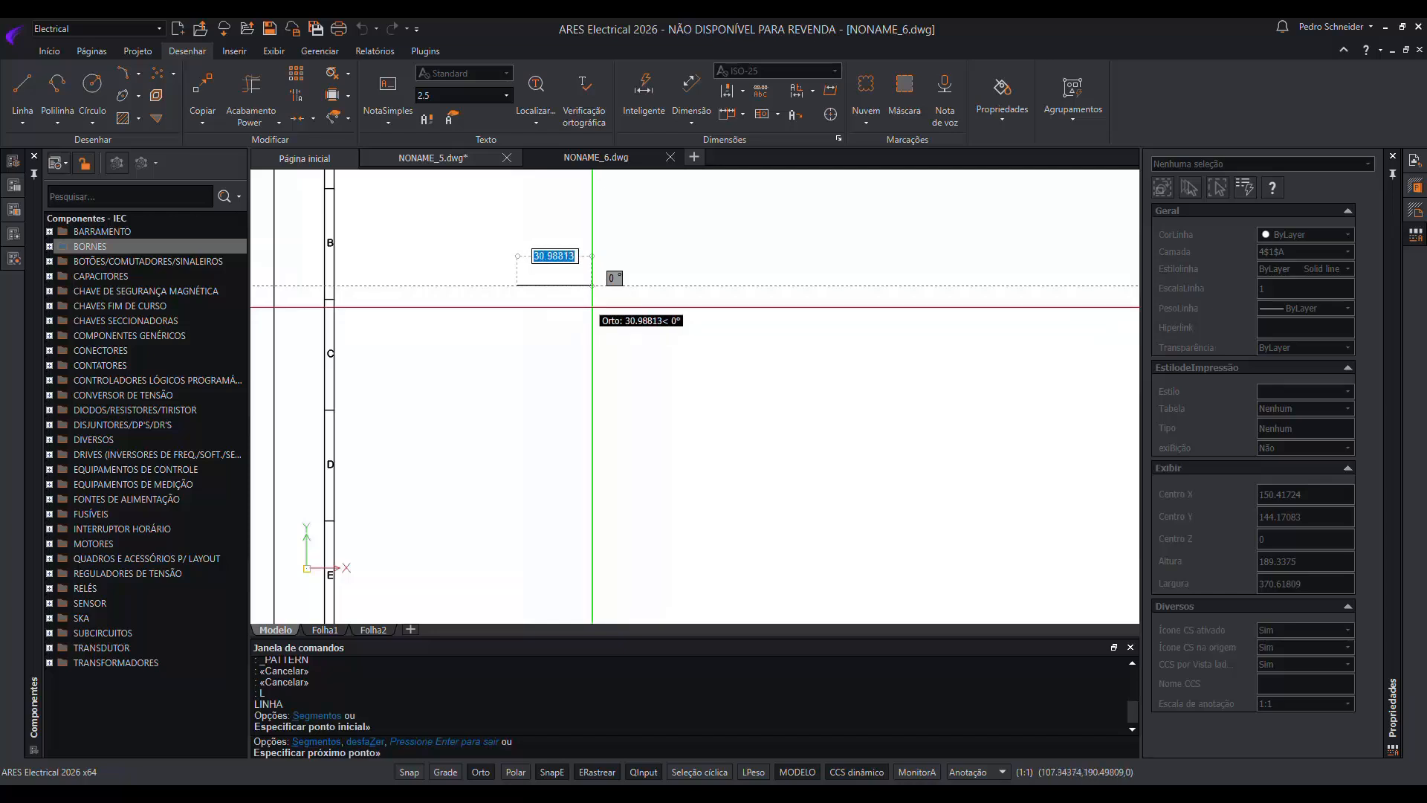
pyautogui.write('@20<0')
pyautogui.press('Return')
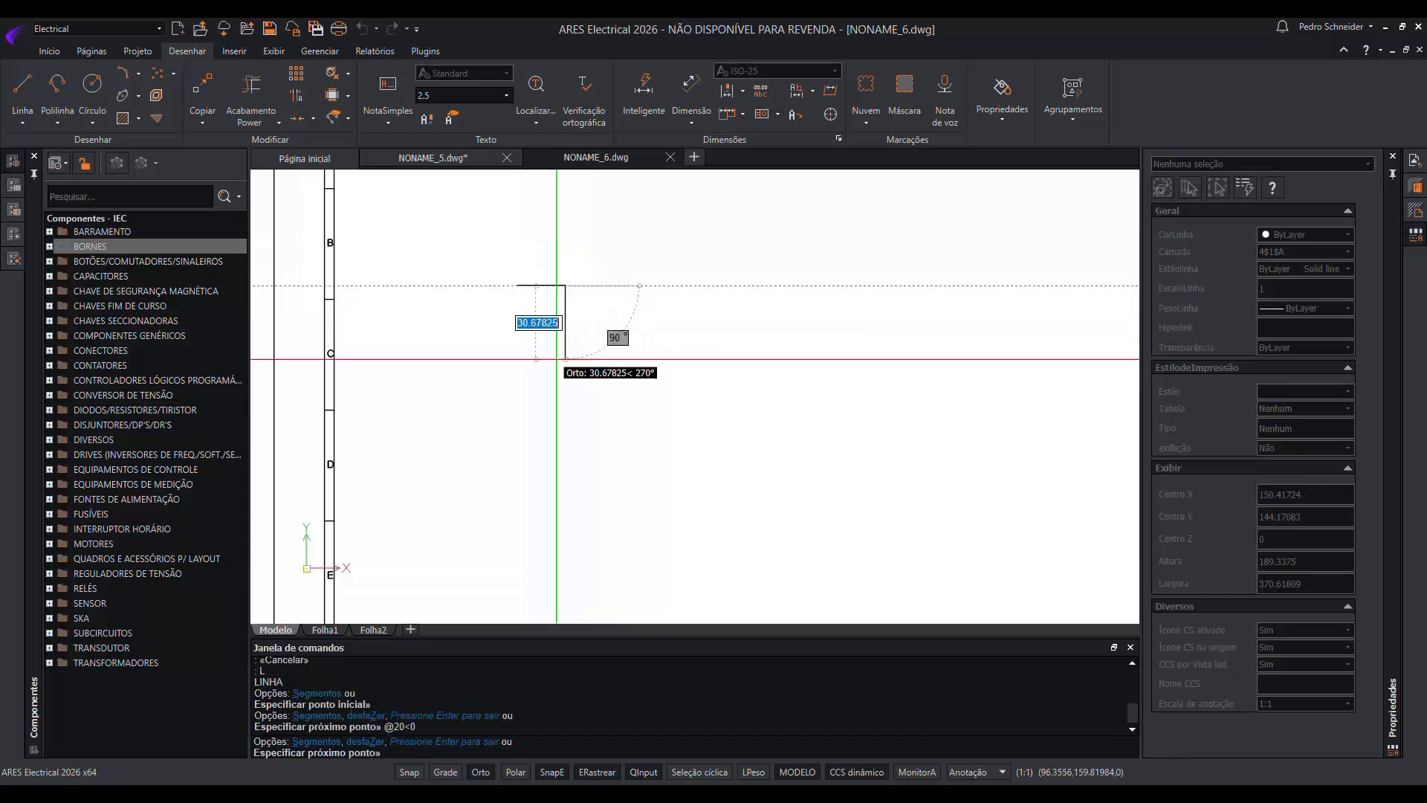
pyautogui.write('@20<270')
pyautogui.press('Return')
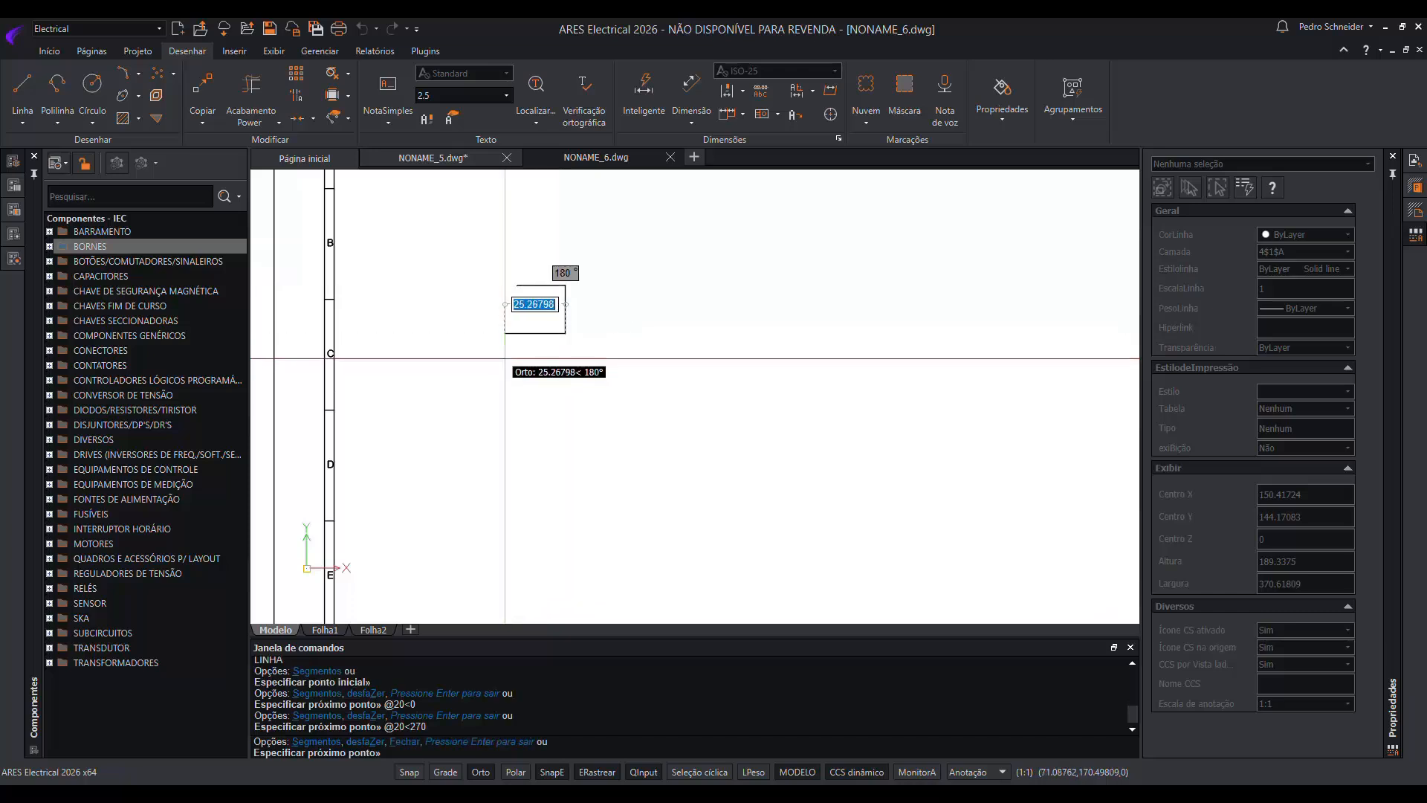
pyautogui.write('@20<180')
pyautogui.press('Return')
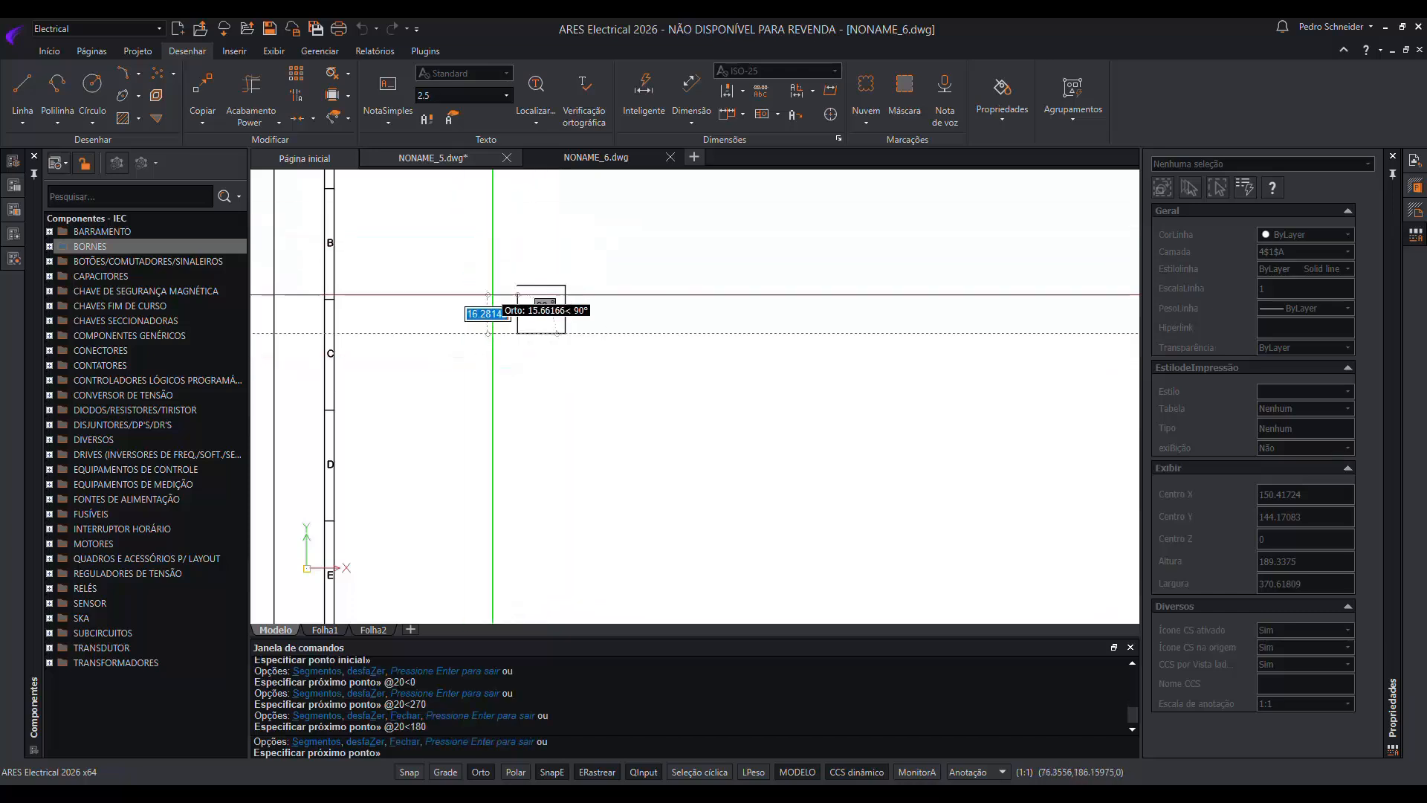
pyautogui.click(518, 285)
pyautogui.press('Return')
# Create an associative linear pattern of the square with 5 elements and 20 spacing along both the vertical and horizontal axes.
pyautogui.scroll(-2, 519, 287)
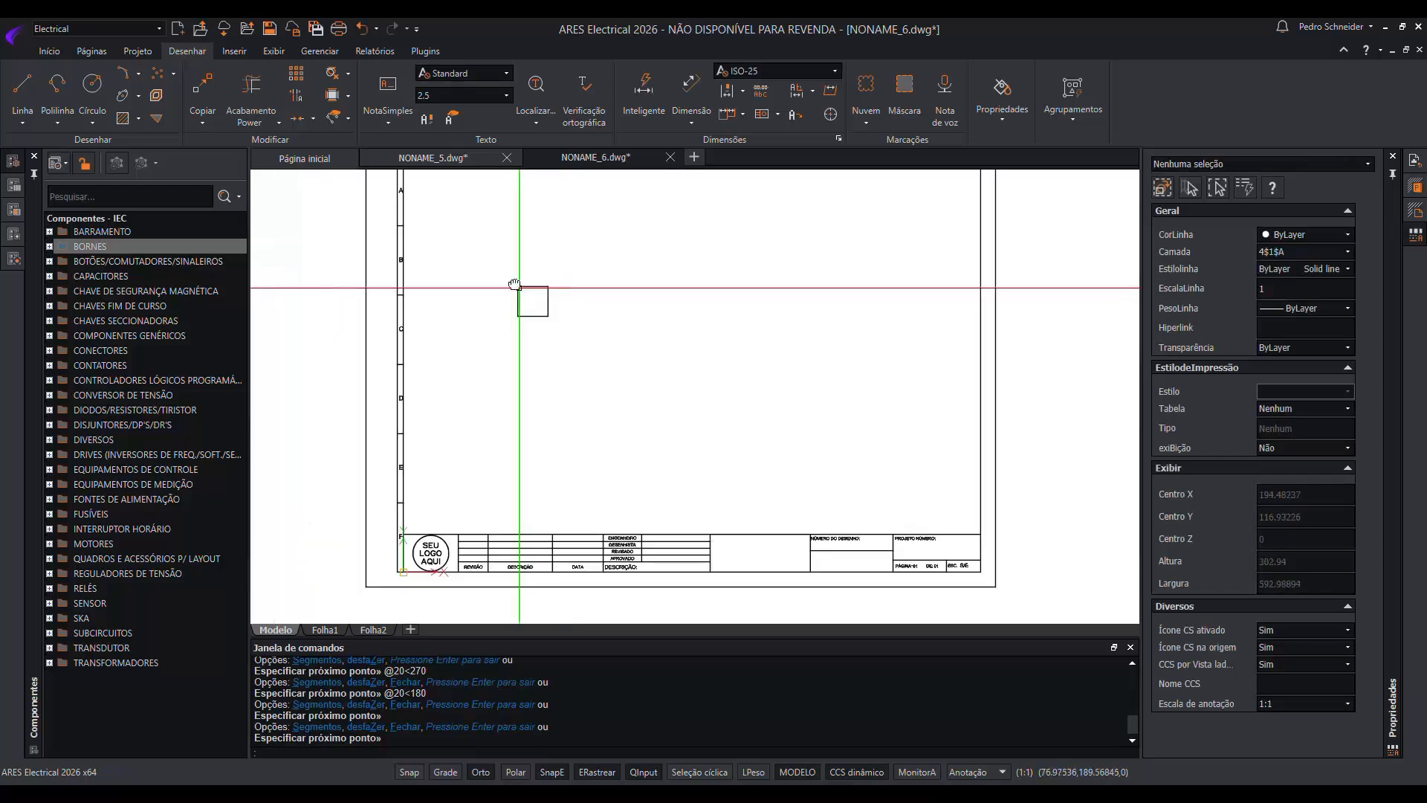
pyautogui.moveTo(489, 303); pyautogui.dragTo(458, 332, button='middle')
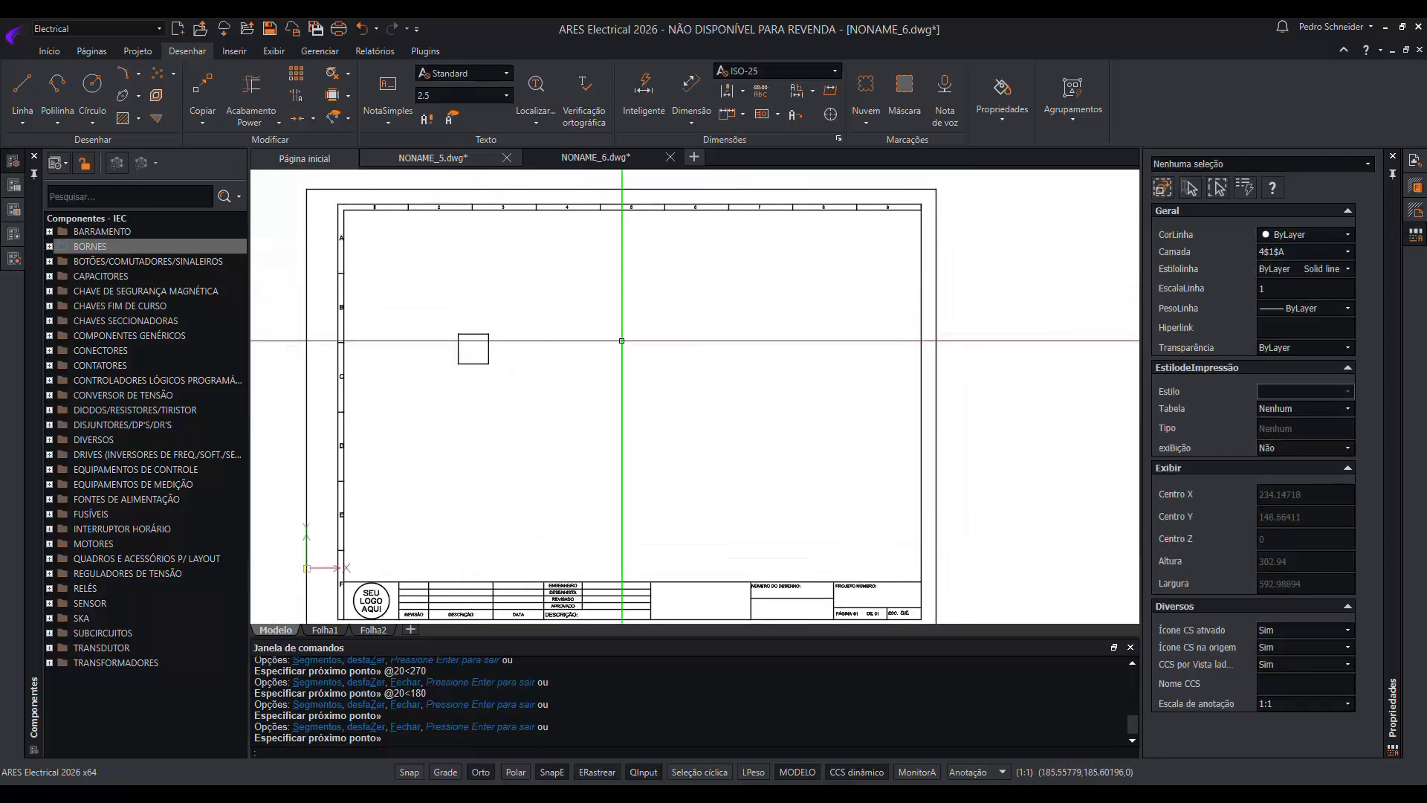
pyautogui.scroll(3, 456, 329)
pyautogui.click(439, 331)
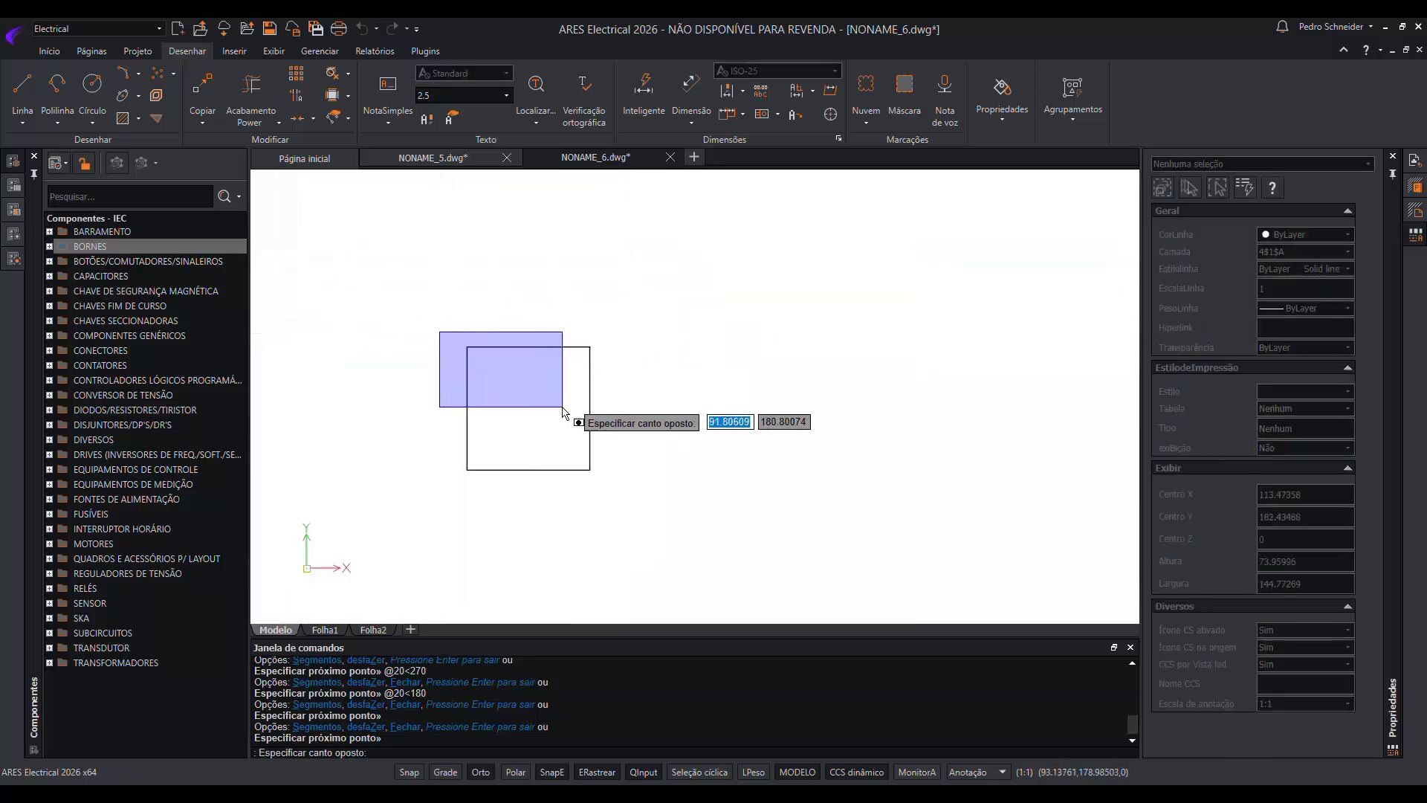
pyautogui.click(628, 490)
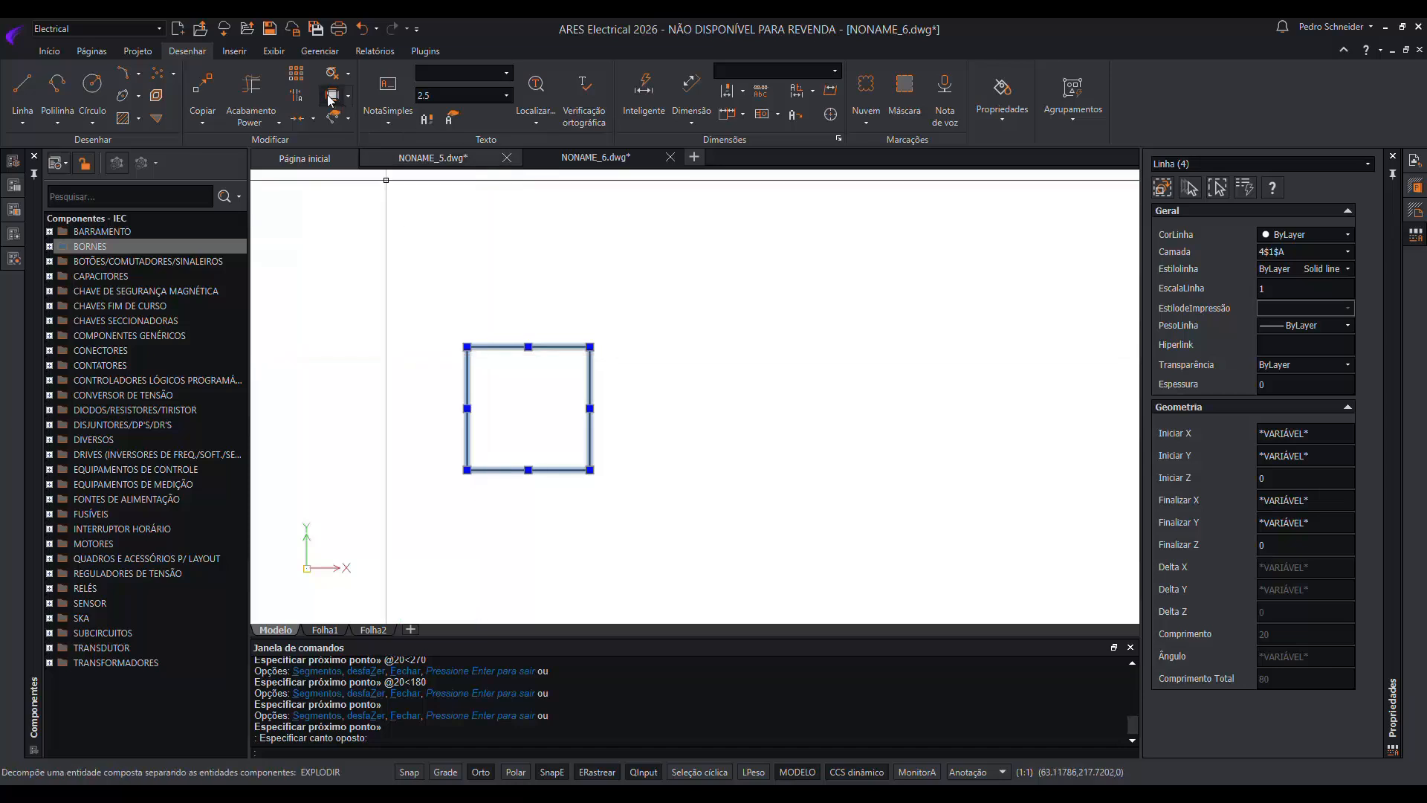
pyautogui.click(296, 75)
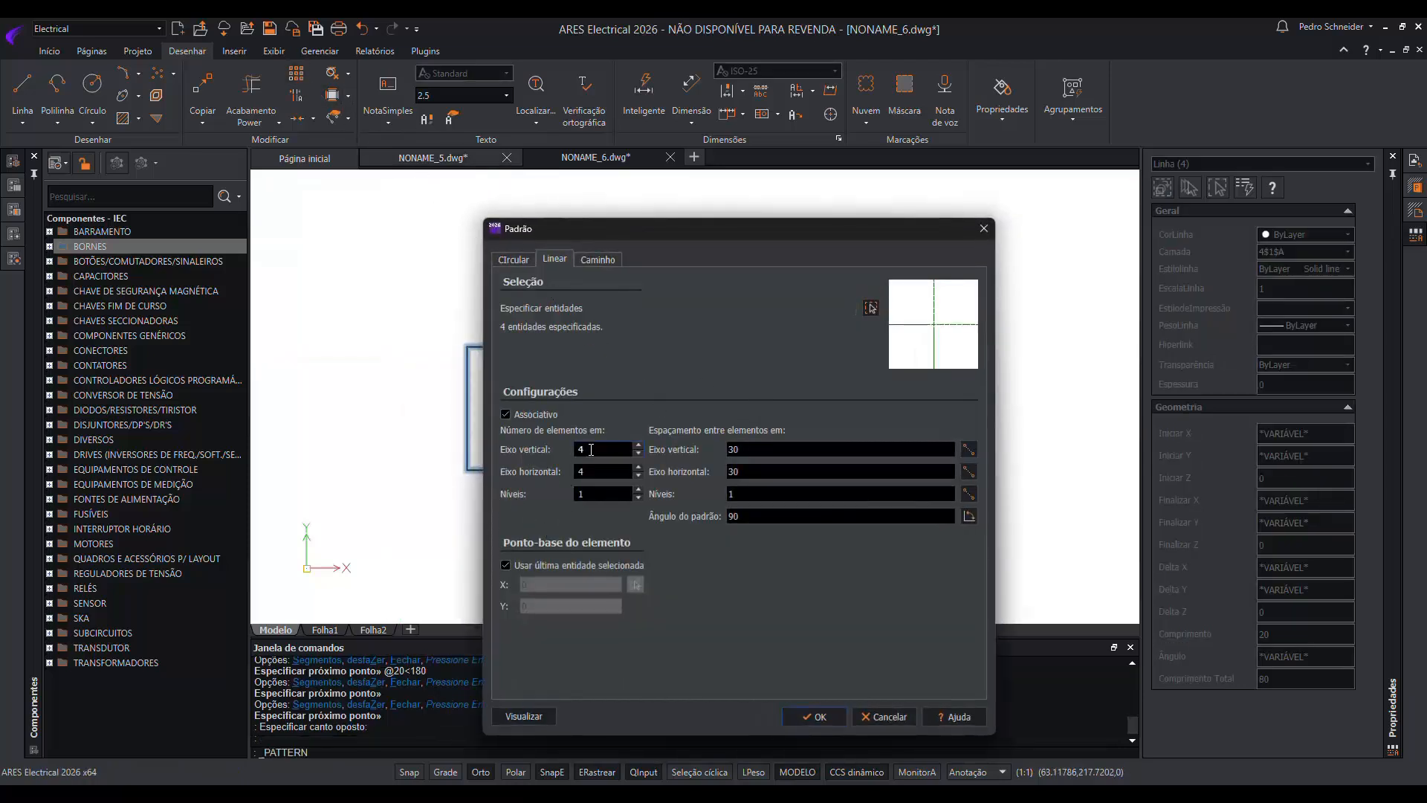
pyautogui.moveTo(591, 449); pyautogui.dragTo(577, 450)
pyautogui.moveTo(741, 450); pyautogui.dragTo(725, 453)
pyautogui.click(746, 468)
pyautogui.click(814, 716)
# Move the square pattern straight down by about 48 units, clear of the sheet's upper border.
pyautogui.scroll(-5, 821, 479)
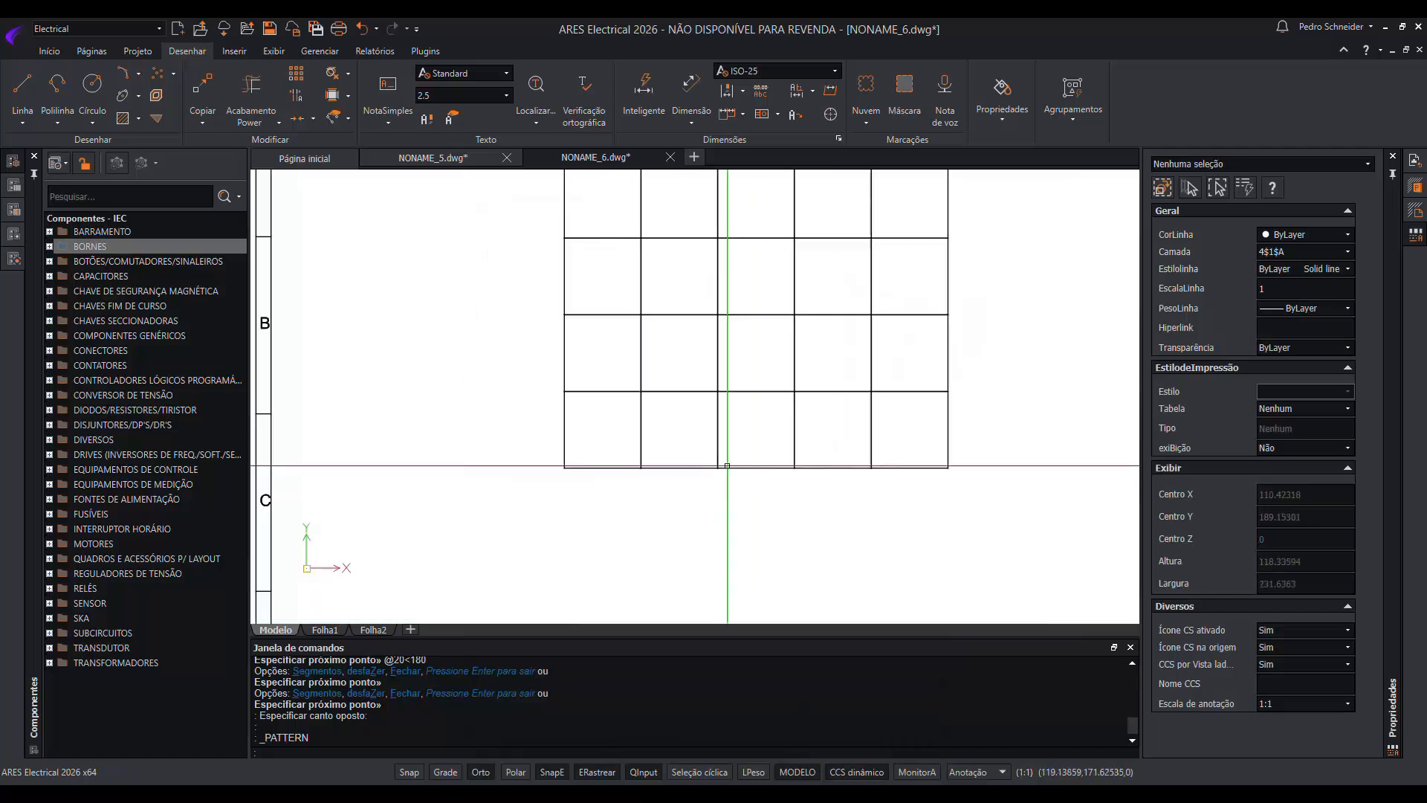
pyautogui.click(868, 507)
pyautogui.click(786, 420)
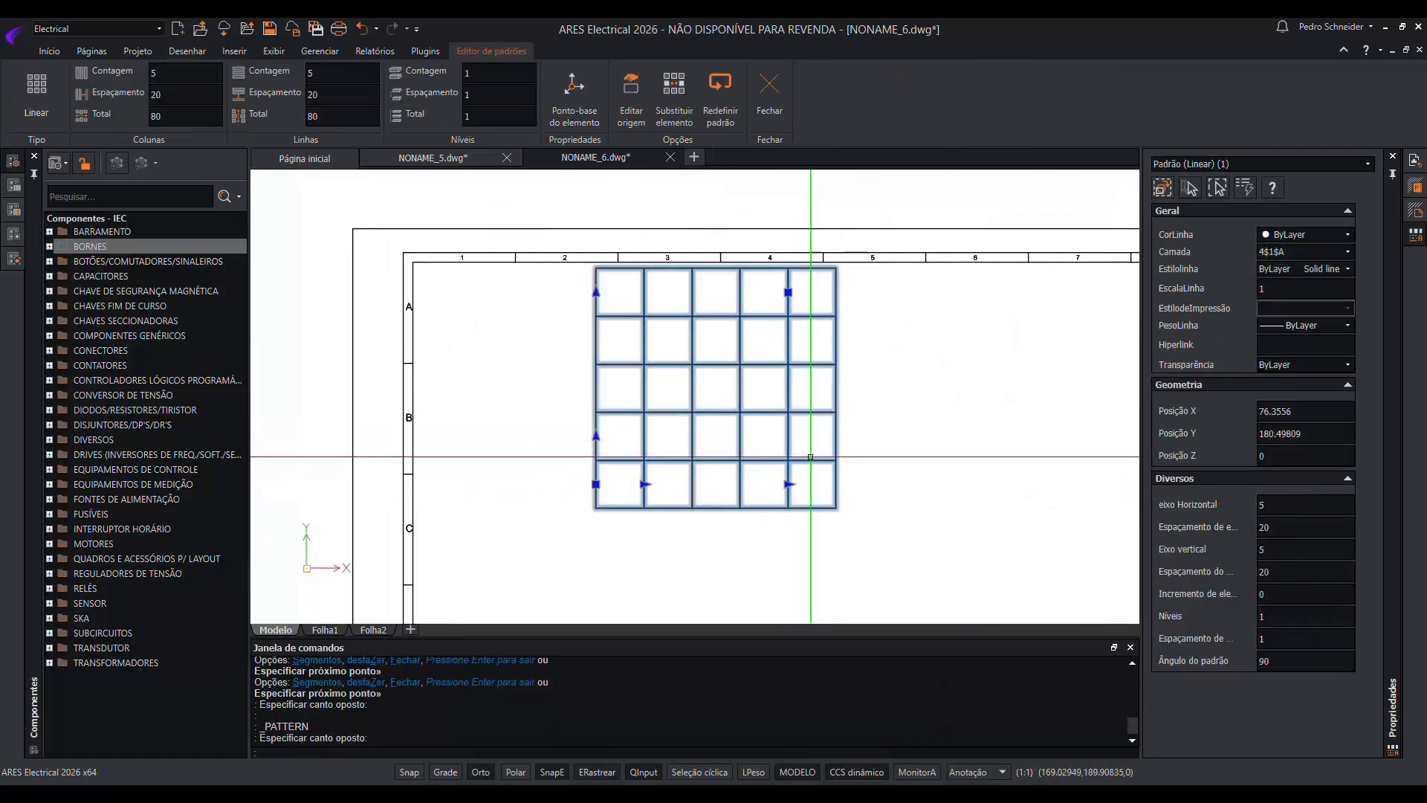
pyautogui.write('M')
pyautogui.press('Return')
pyautogui.click(901, 404)
pyautogui.click(921, 518)
pyautogui.scroll(-2, 701, 465)
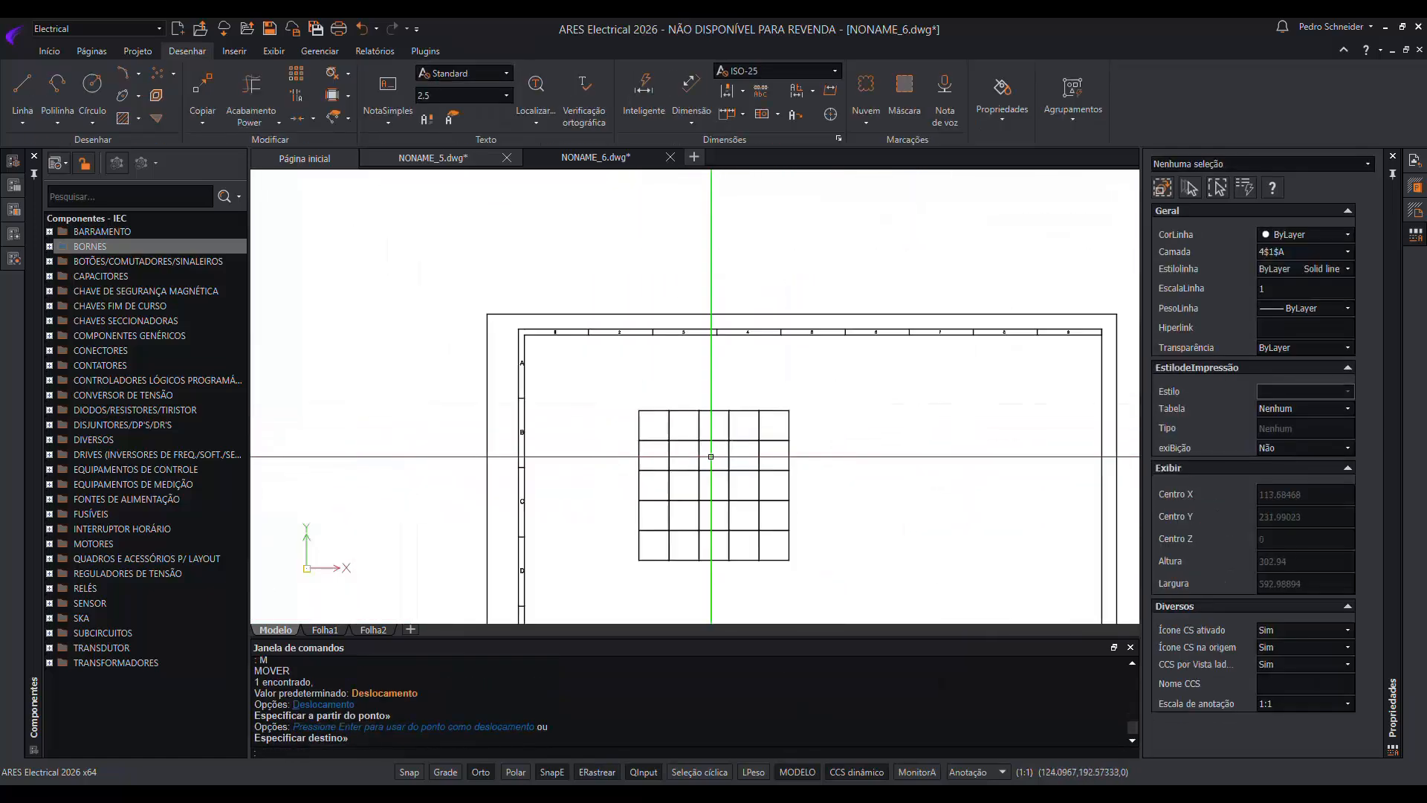
# Reduce the linear pattern to 3 rows directly in the drawing.
pyautogui.scroll(5, 712, 355)
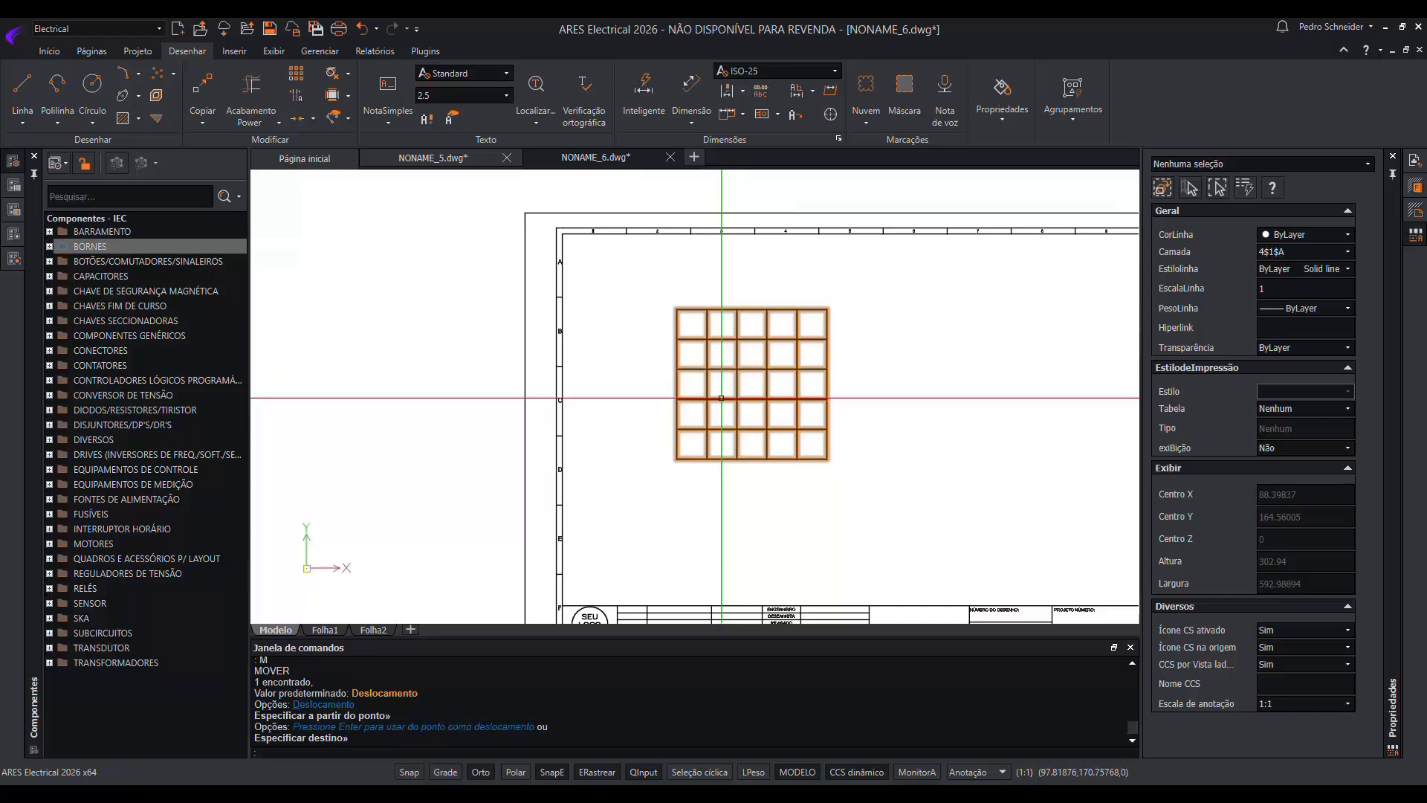
pyautogui.click(740, 361)
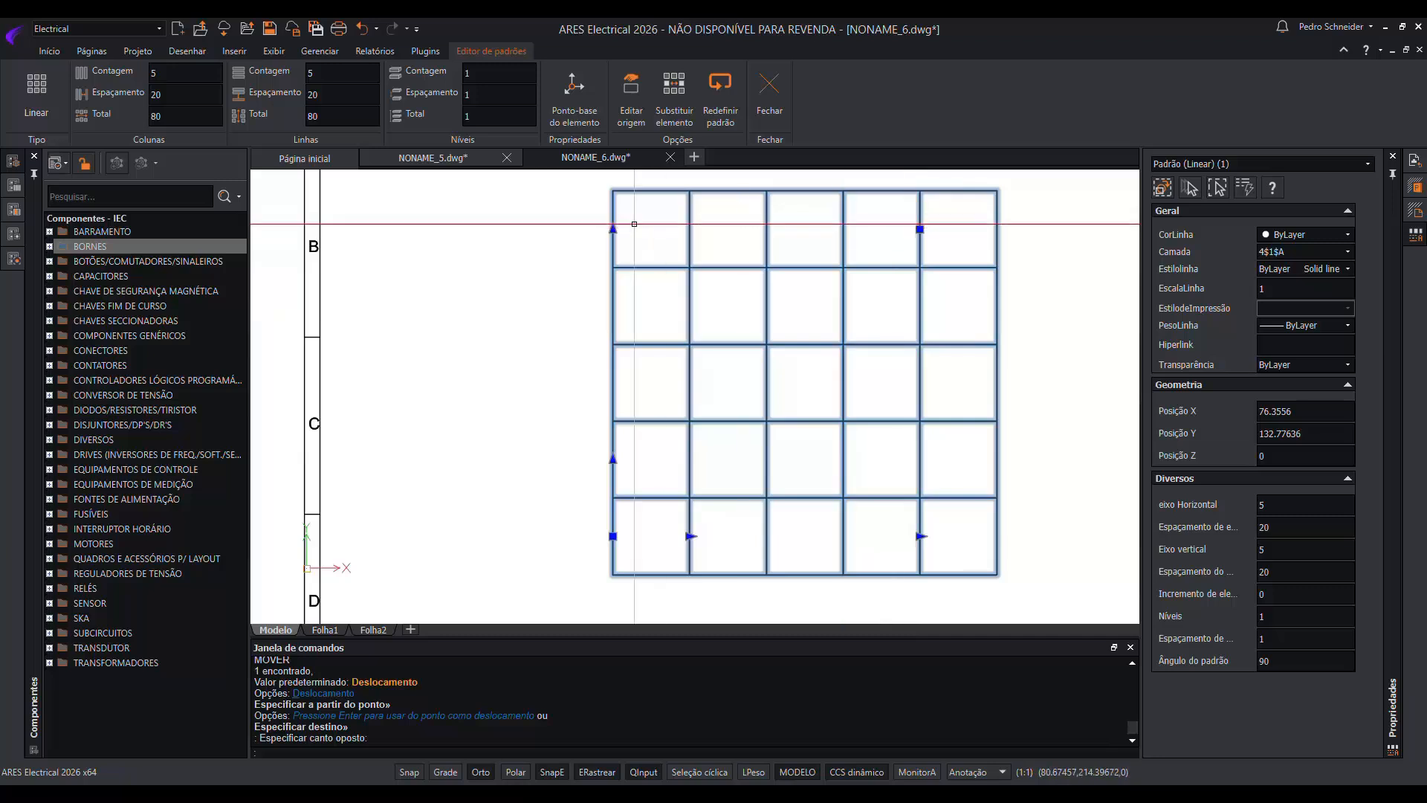
pyautogui.moveTo(613, 231)
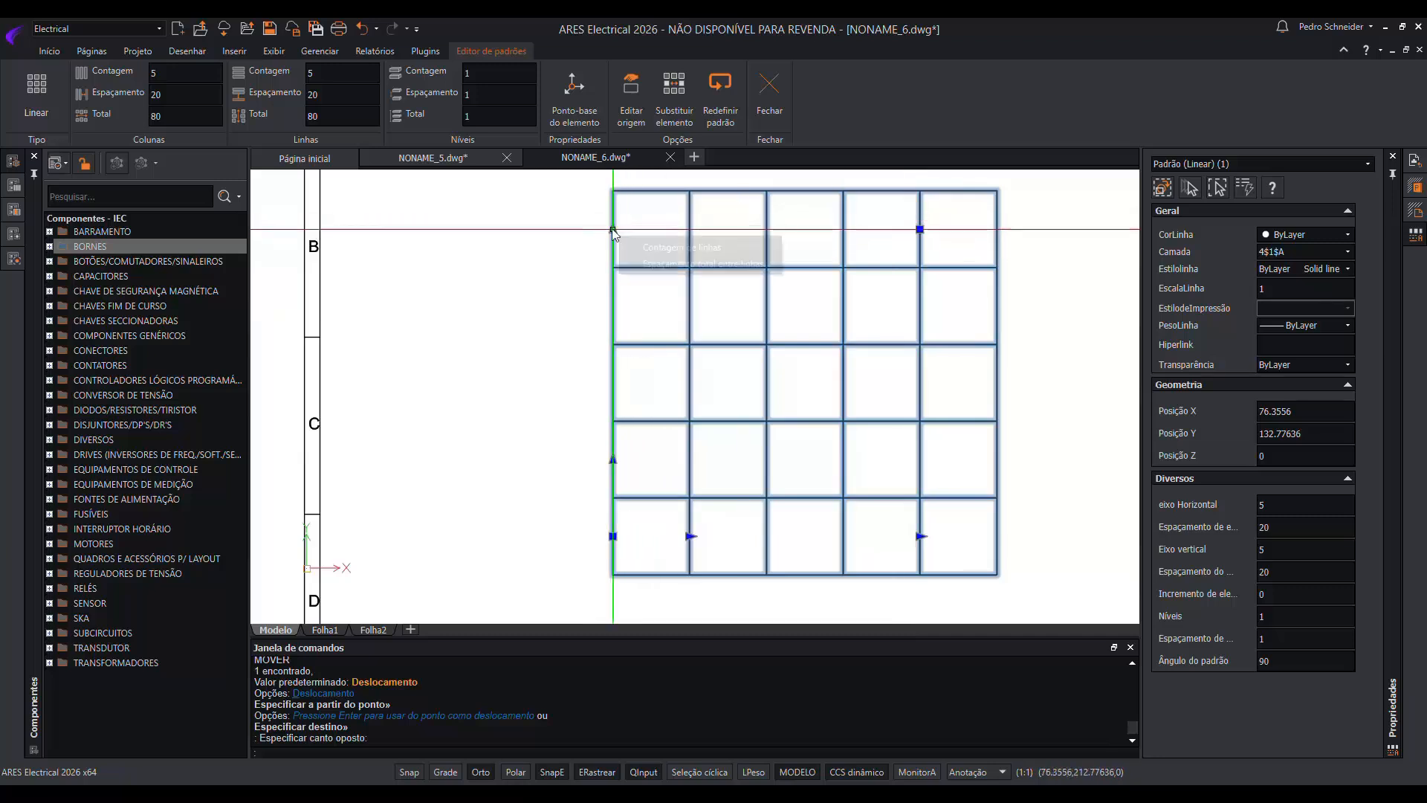
pyautogui.click(672, 248)
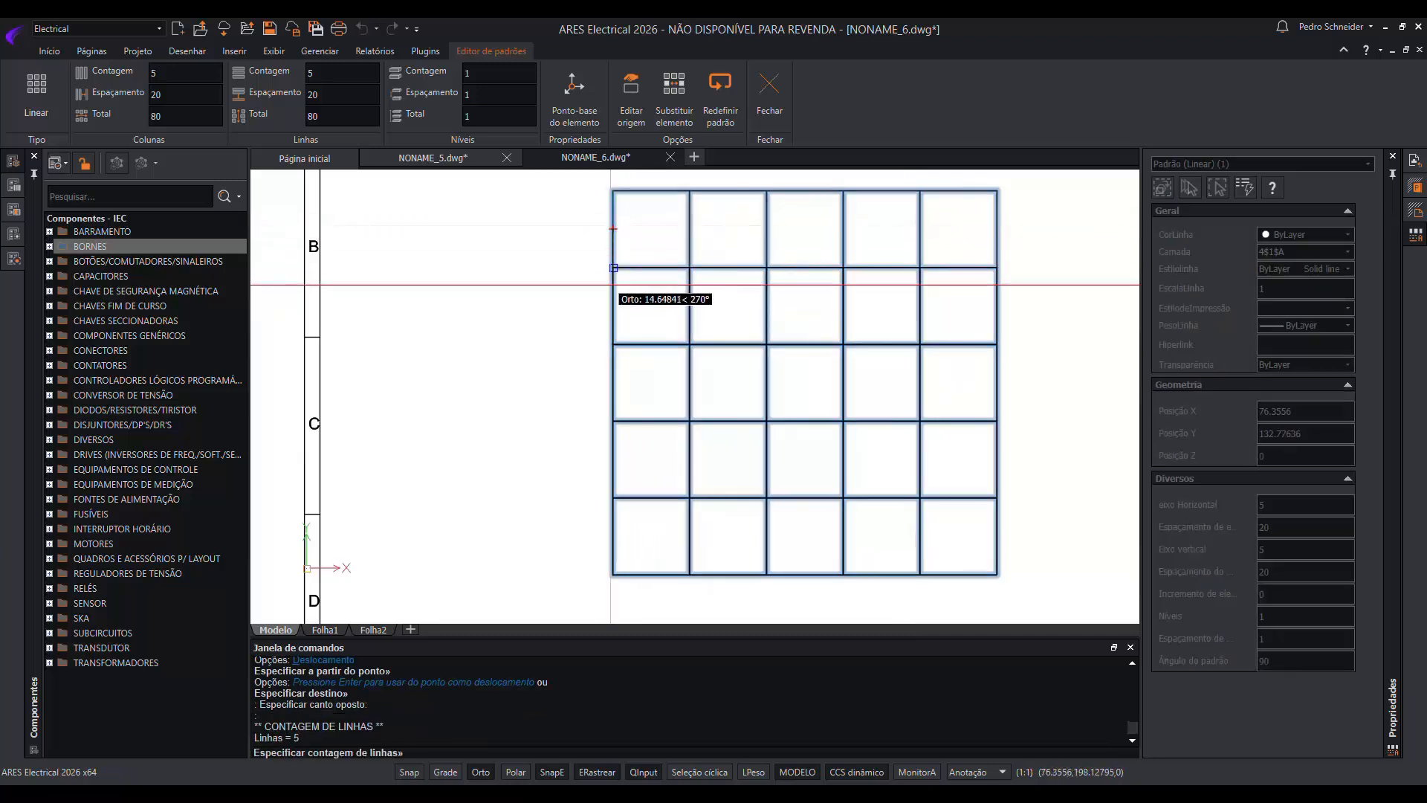
pyautogui.click(615, 344)
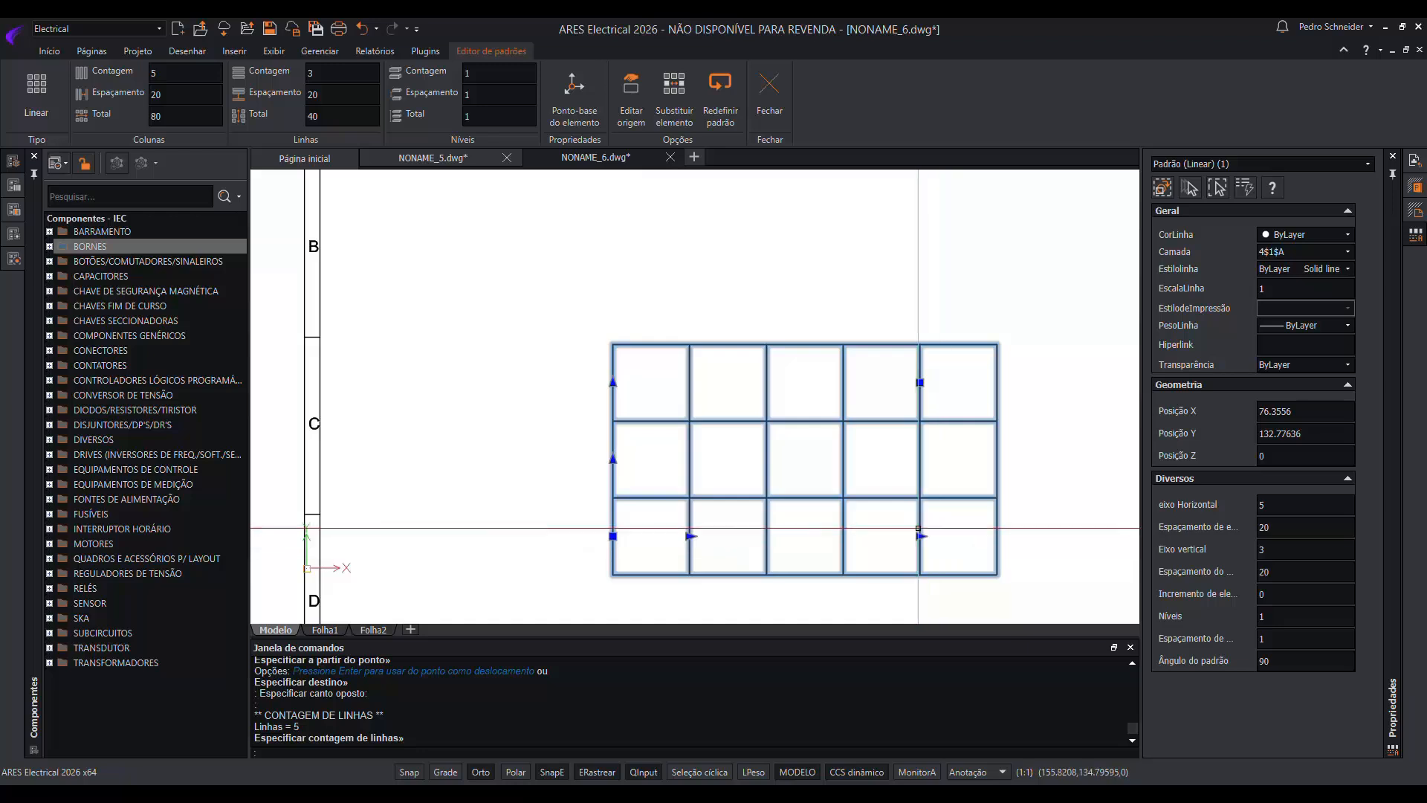
# Reduce the linear pattern to 1 column and 1 row directly in the drawing.
pyautogui.click(919, 535)
pyautogui.click(691, 535)
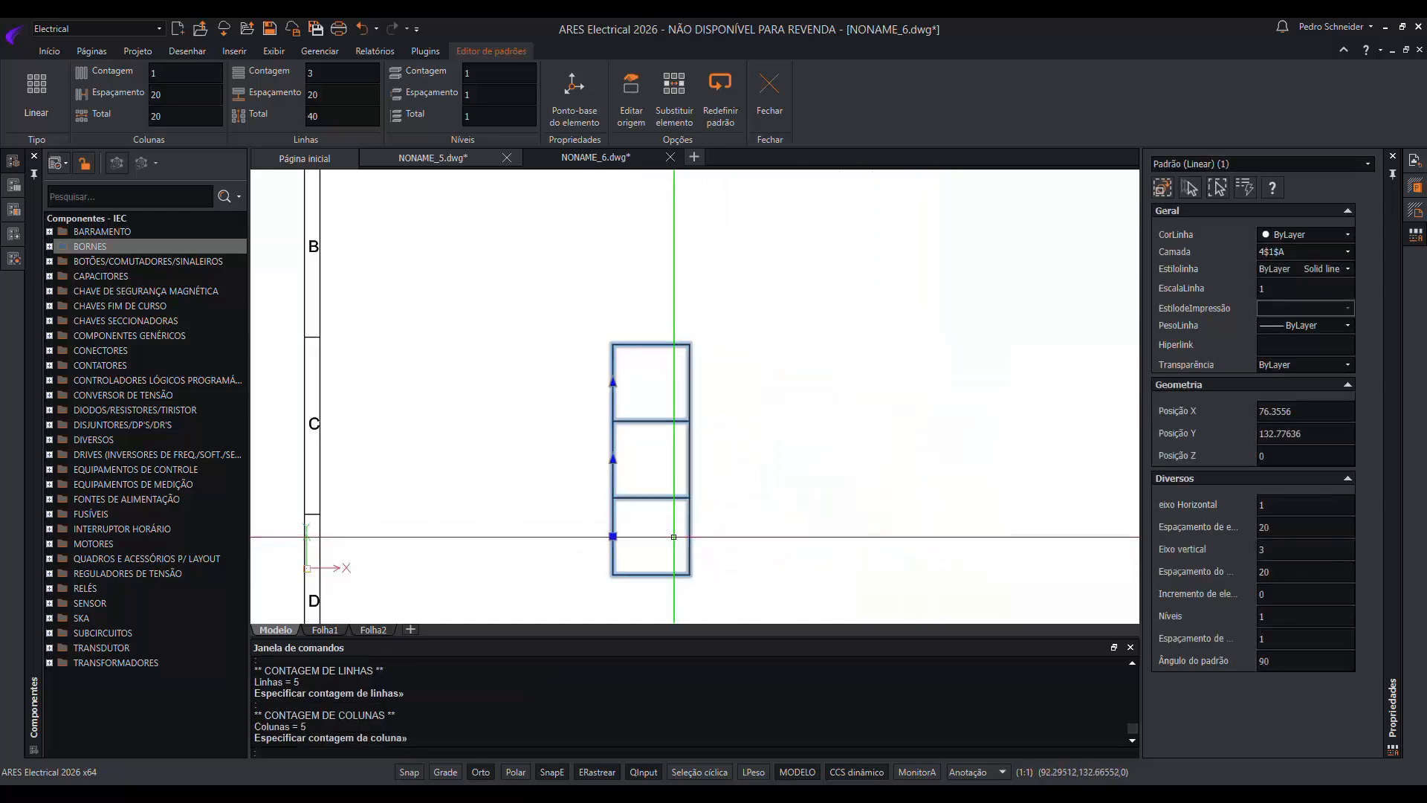
pyautogui.click(928, 584)
pyautogui.click(922, 580)
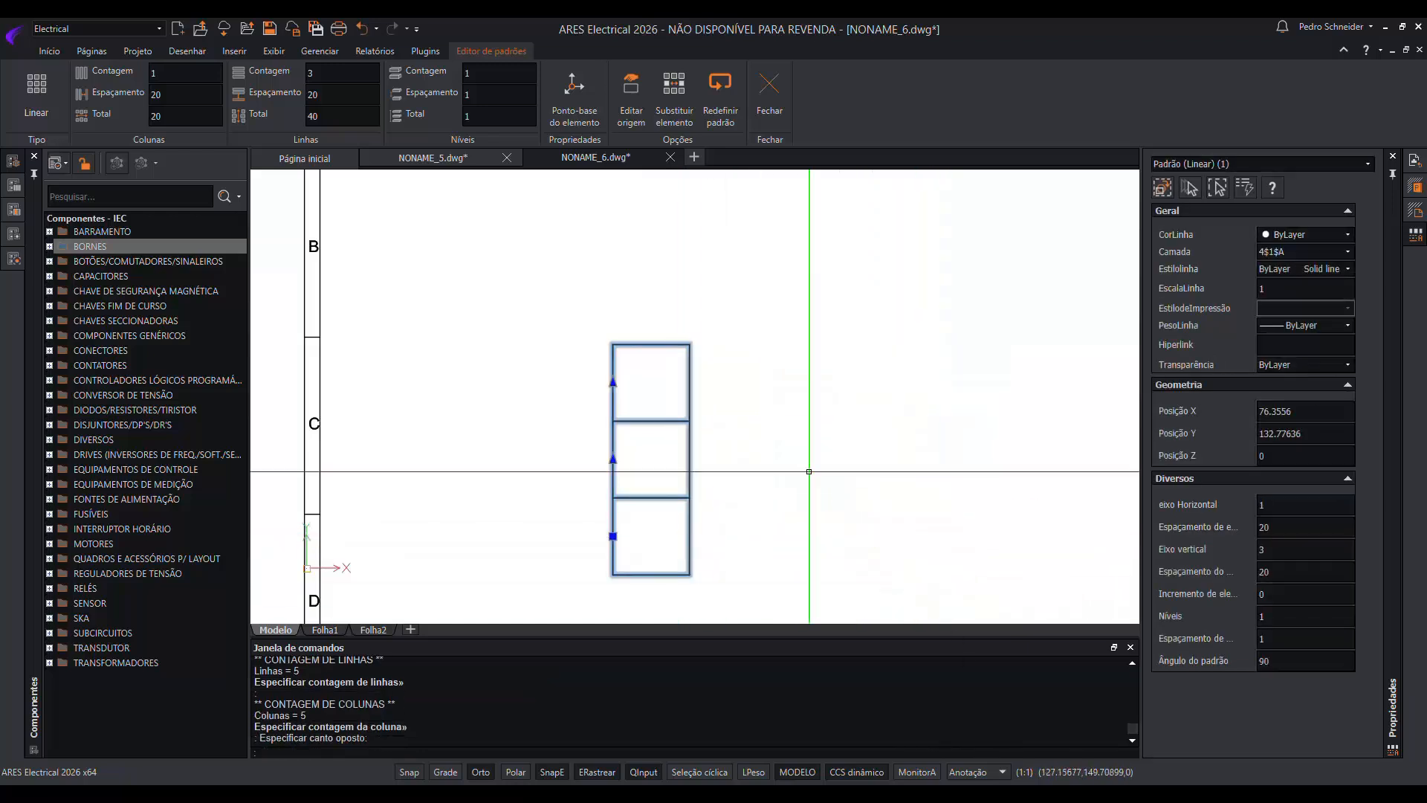
pyautogui.click(612, 383)
pyautogui.click(628, 524)
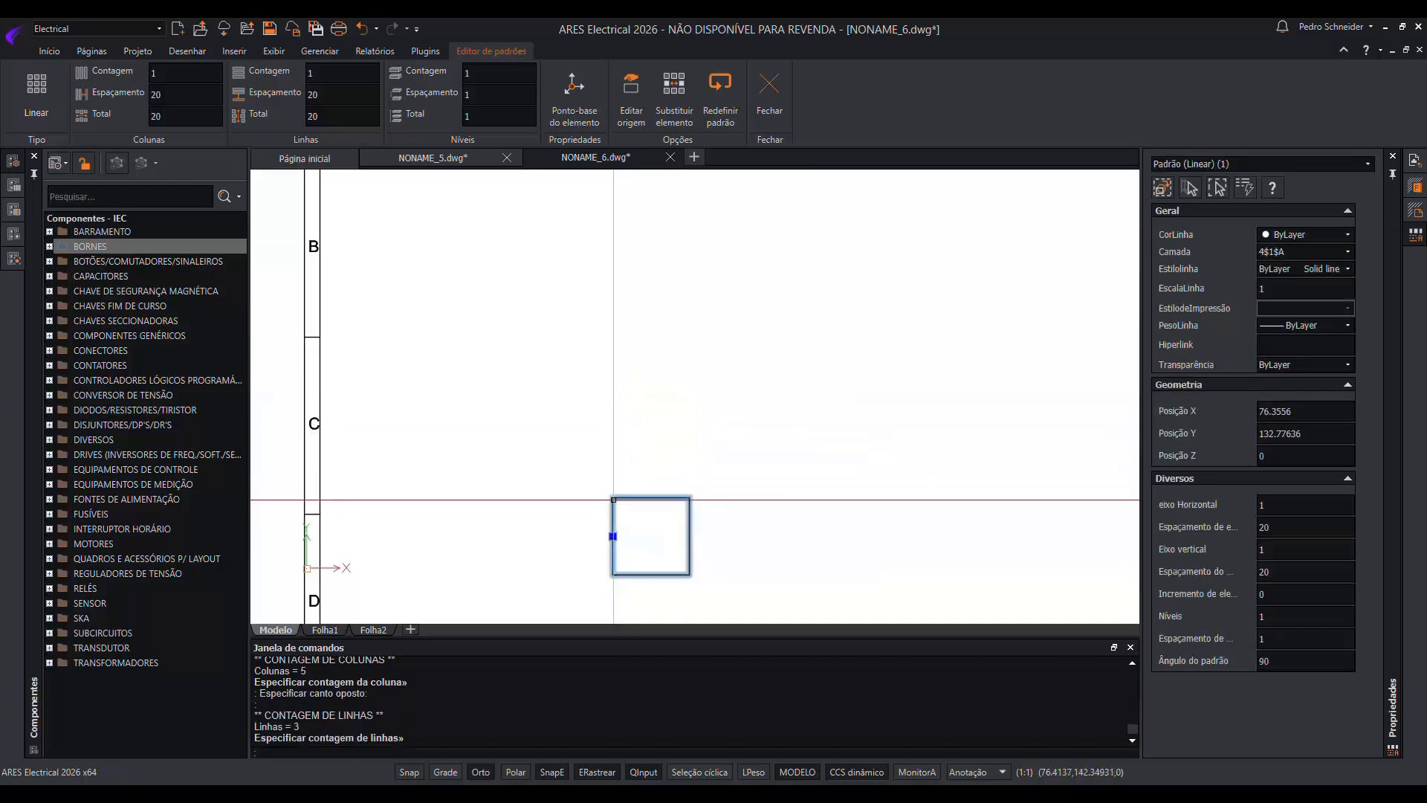
# Set the pattern's properties to 2 elements on the vertical axis and 5 on the horizontal axis.
pyautogui.press('Escape')
pyautogui.click(723, 548)
pyautogui.click(672, 528)
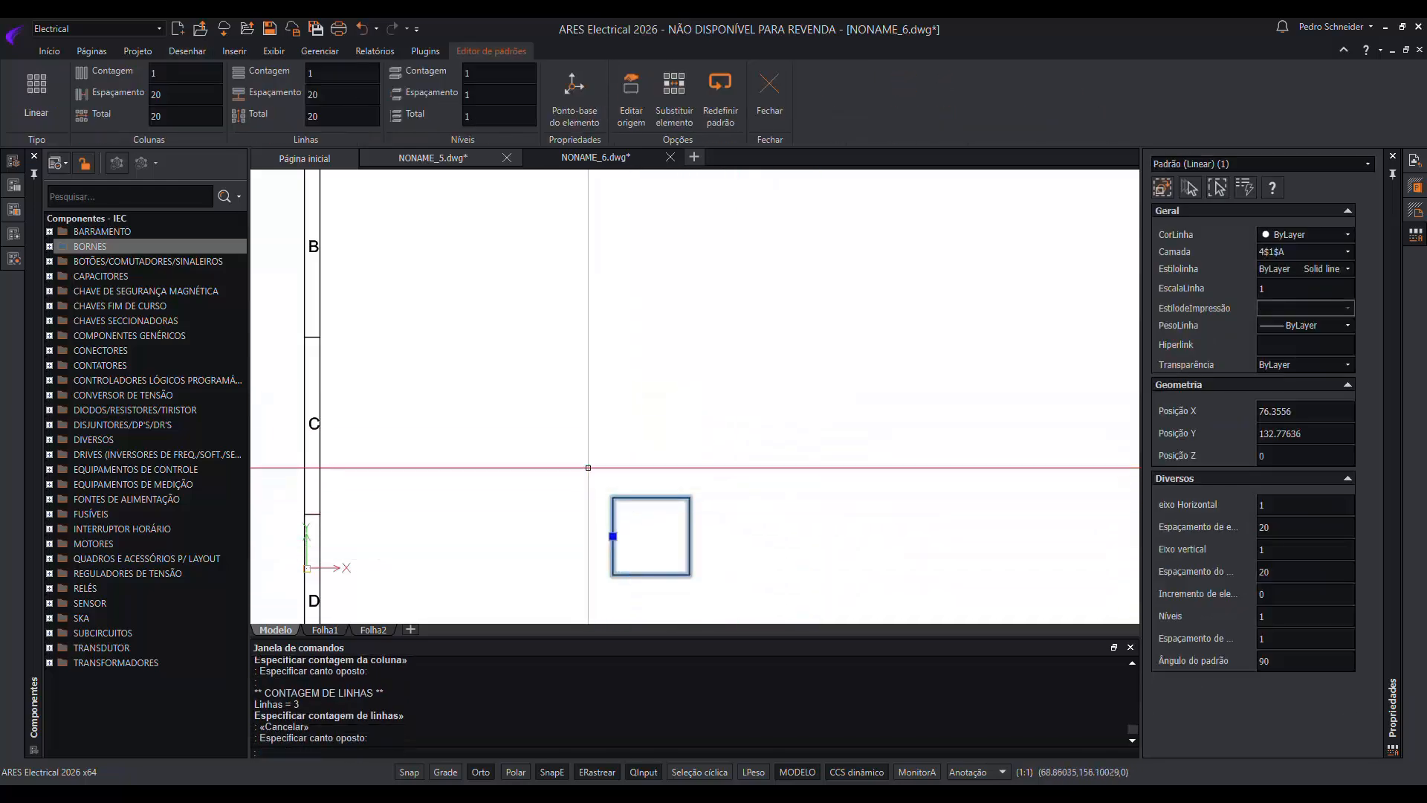
pyautogui.click(1286, 552)
pyautogui.click(1288, 506)
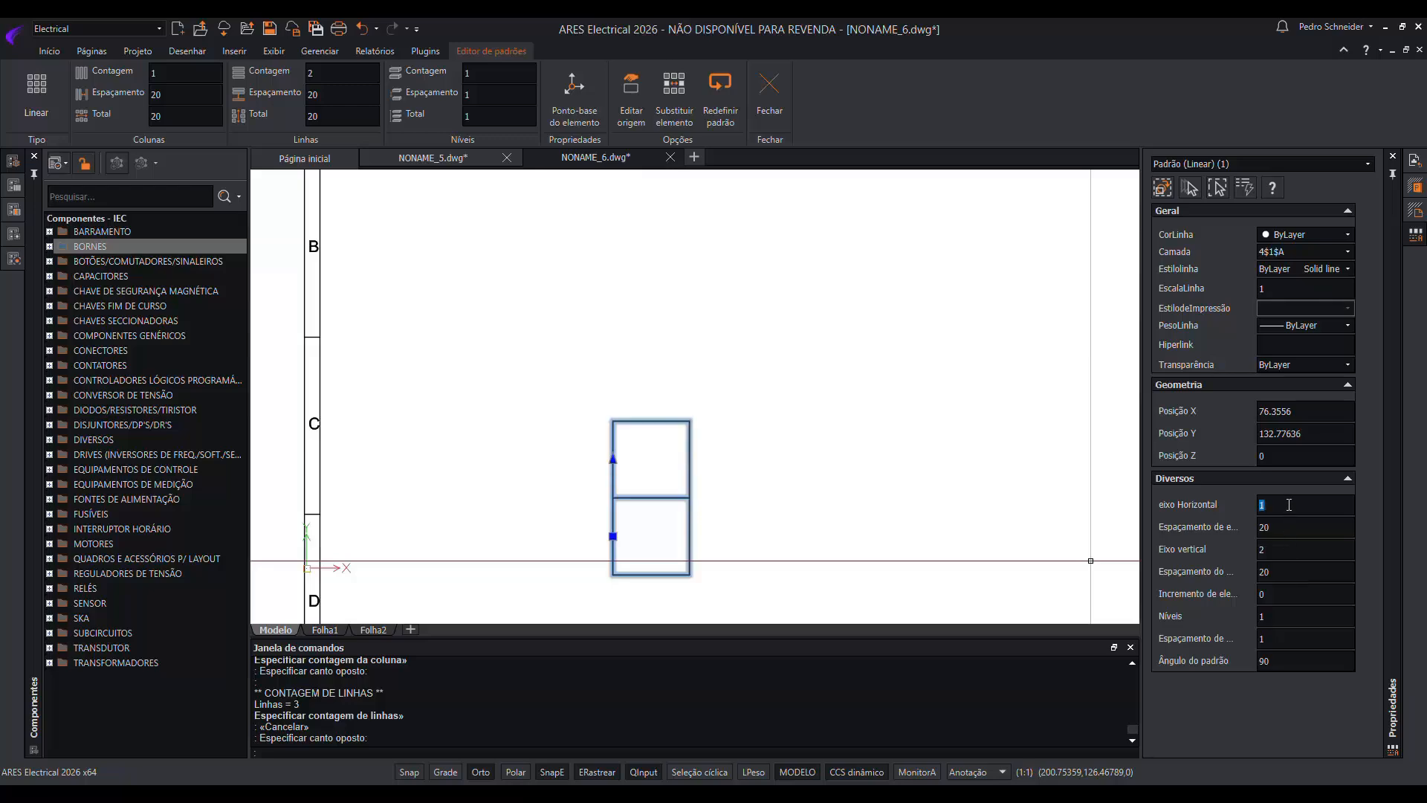
pyautogui.write('5')
pyautogui.press('Return')
pyautogui.press('Escape')
pyautogui.press('Escape')
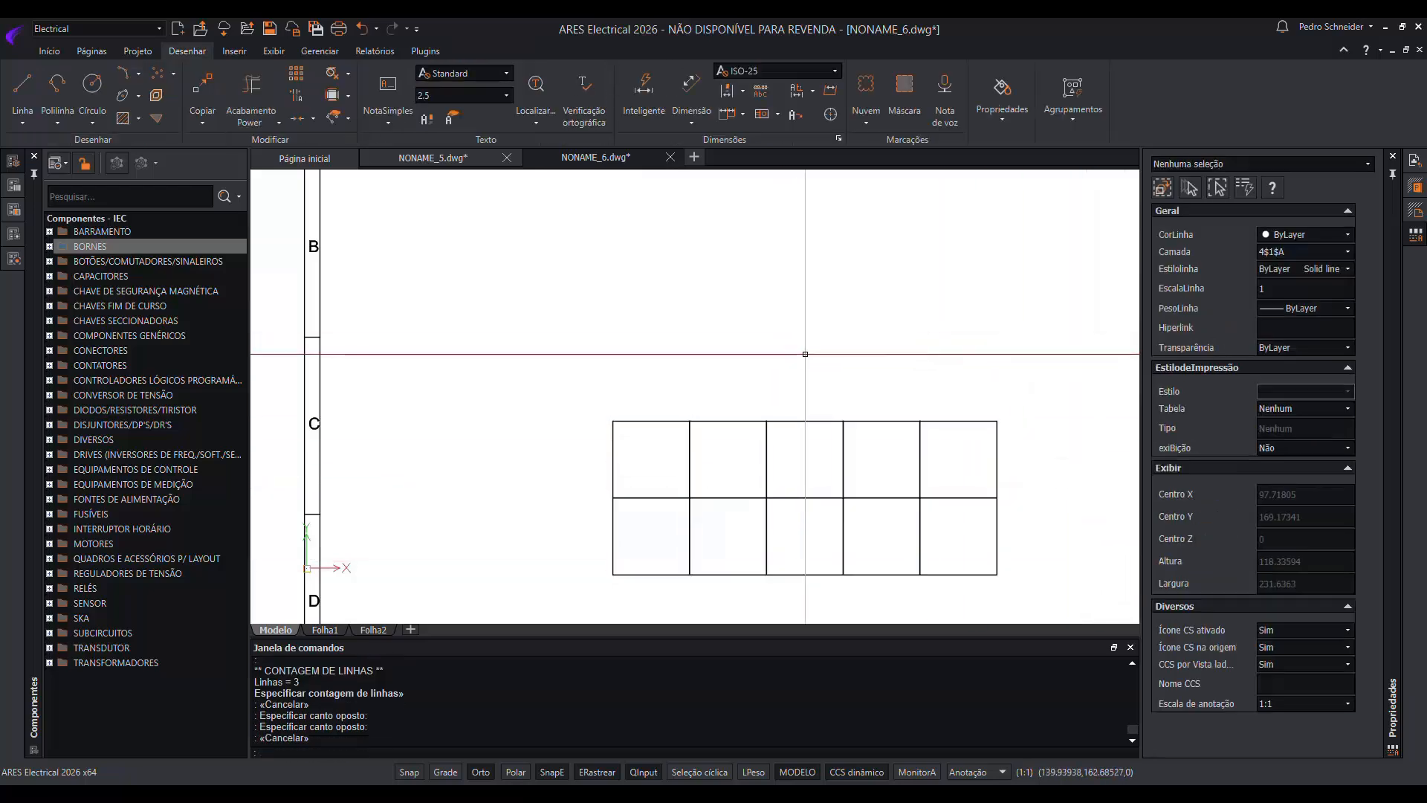
pyautogui.scroll(-4, 729, 492)
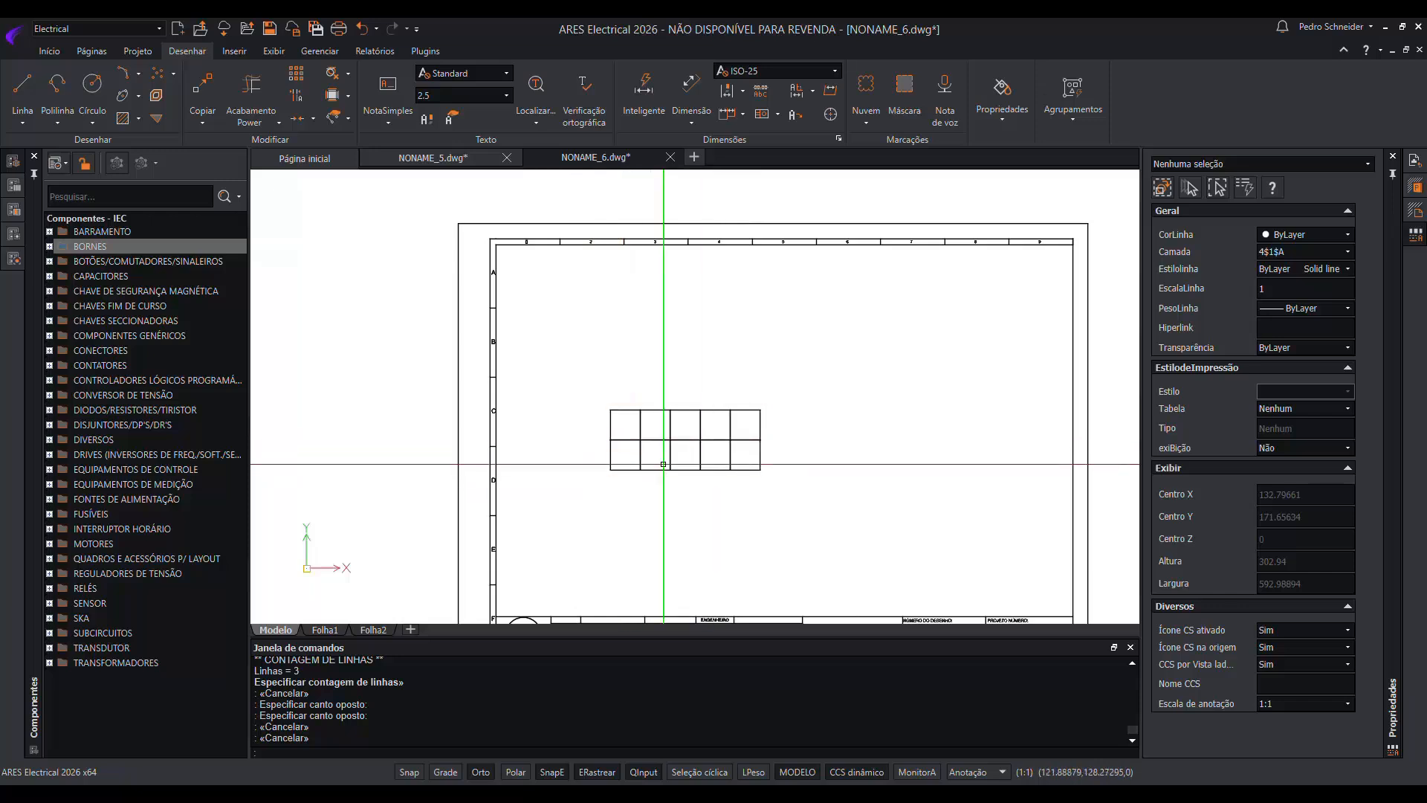